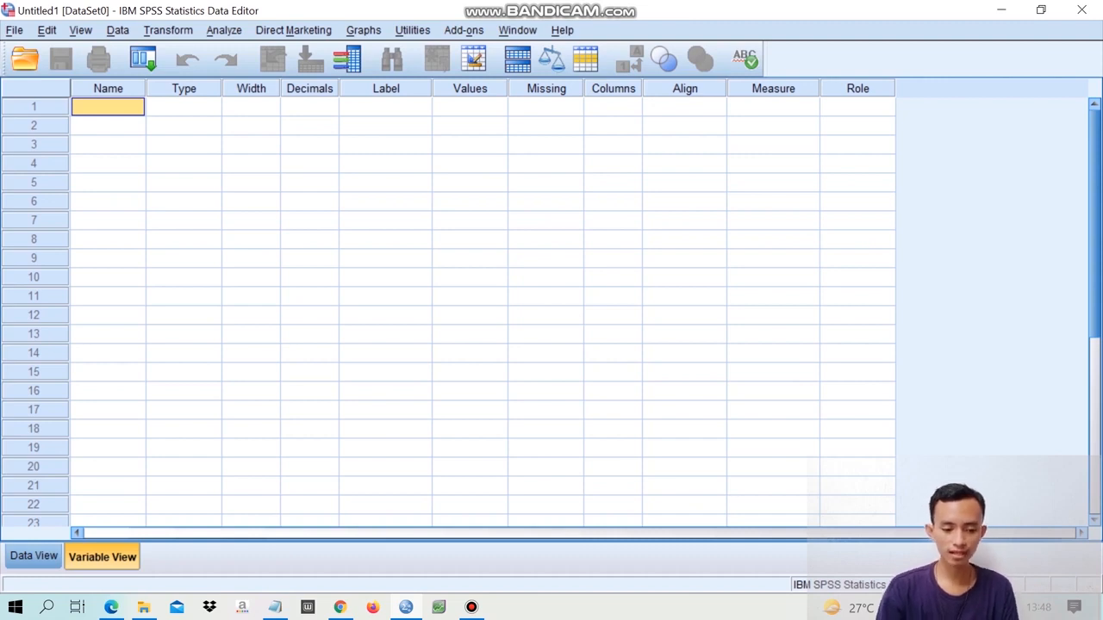
- Import the Excel file Data tb1.xlsx from the Downloads folder, reading variable names from the first row of Sheet1
click(175, 107)
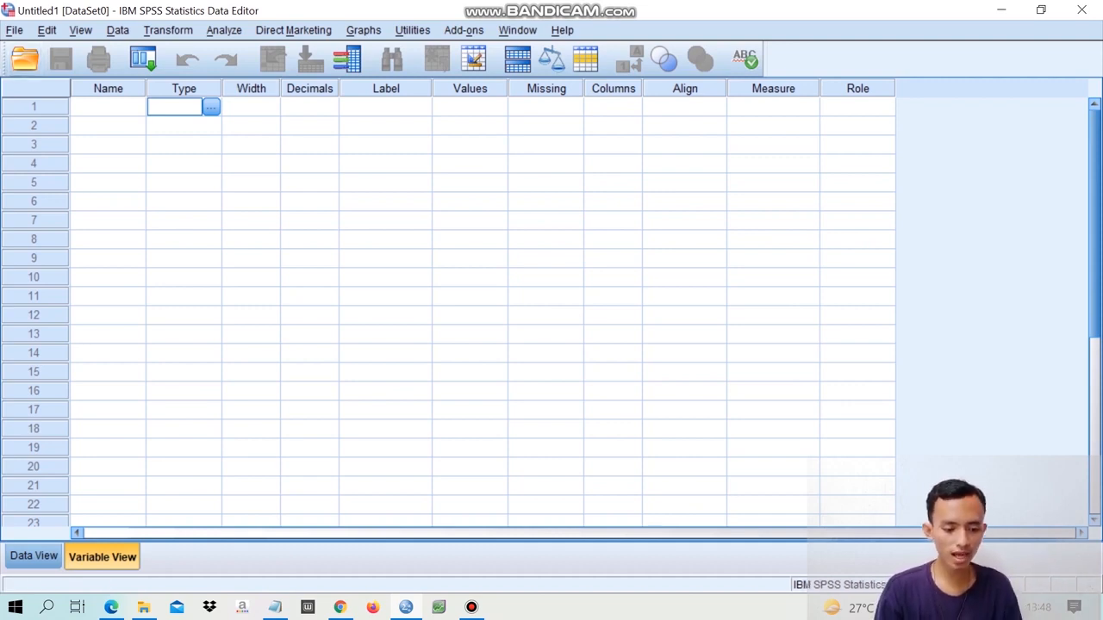
click(14, 30)
mouse_move(42, 72)
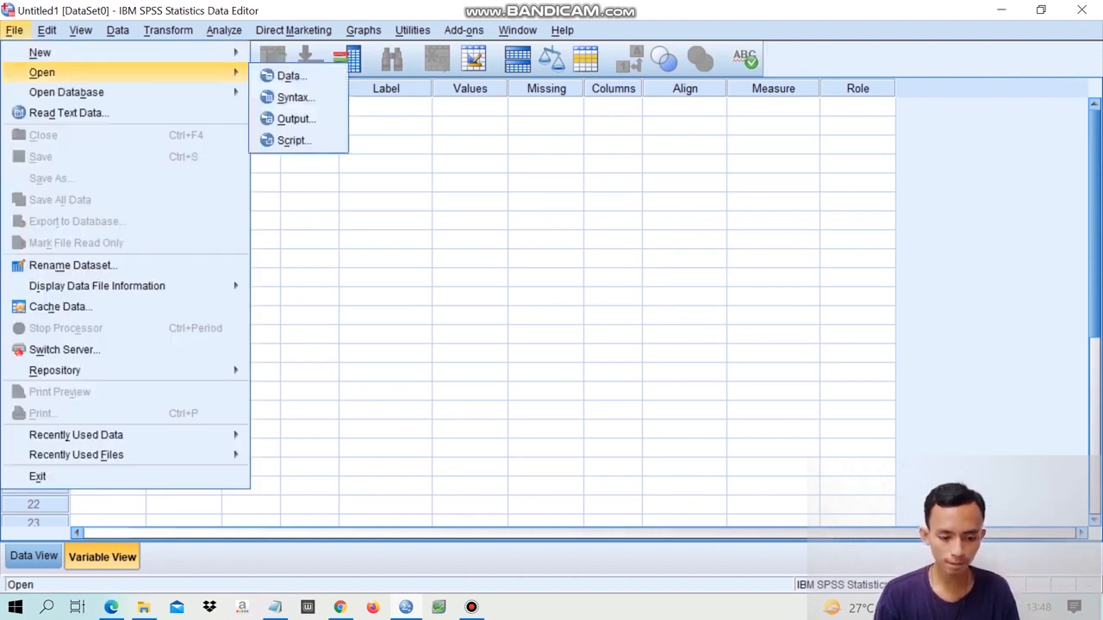
click(290, 76)
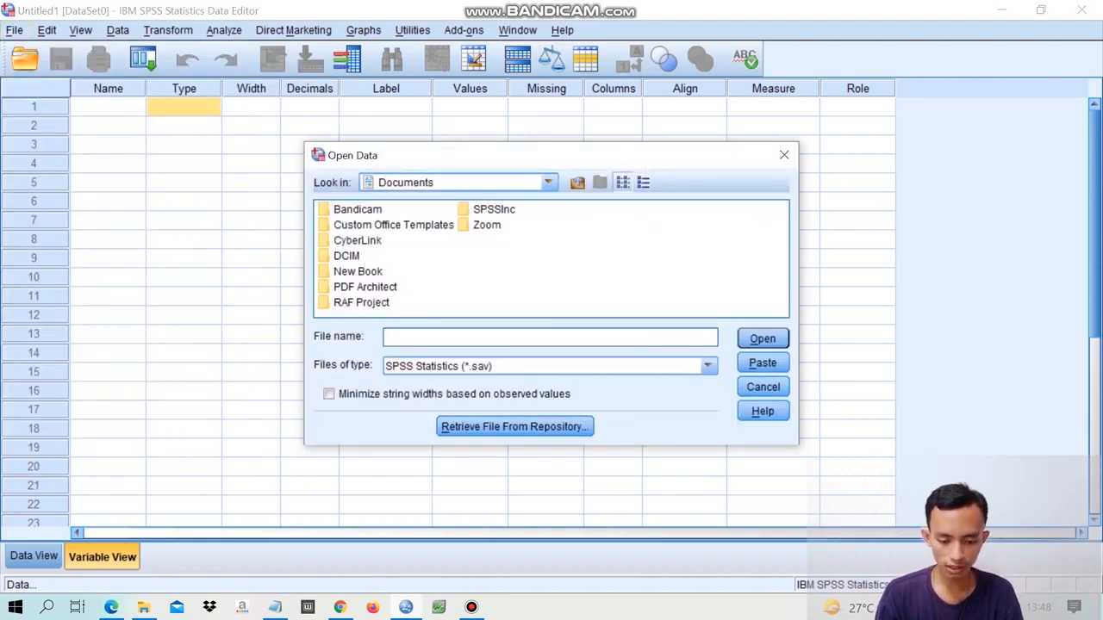
click(548, 183)
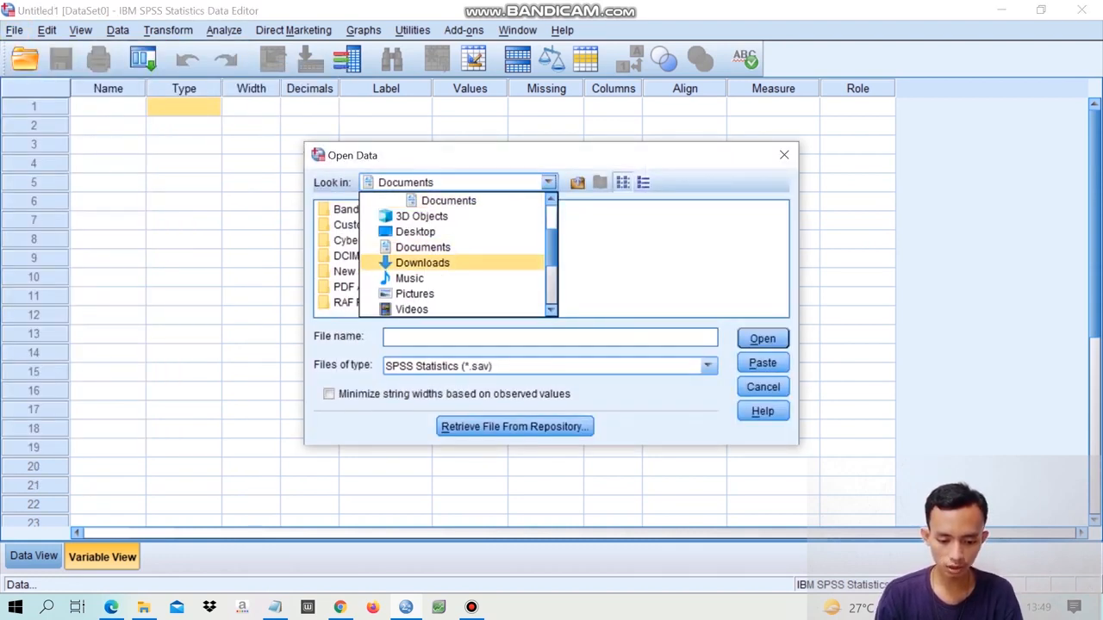
click(422, 263)
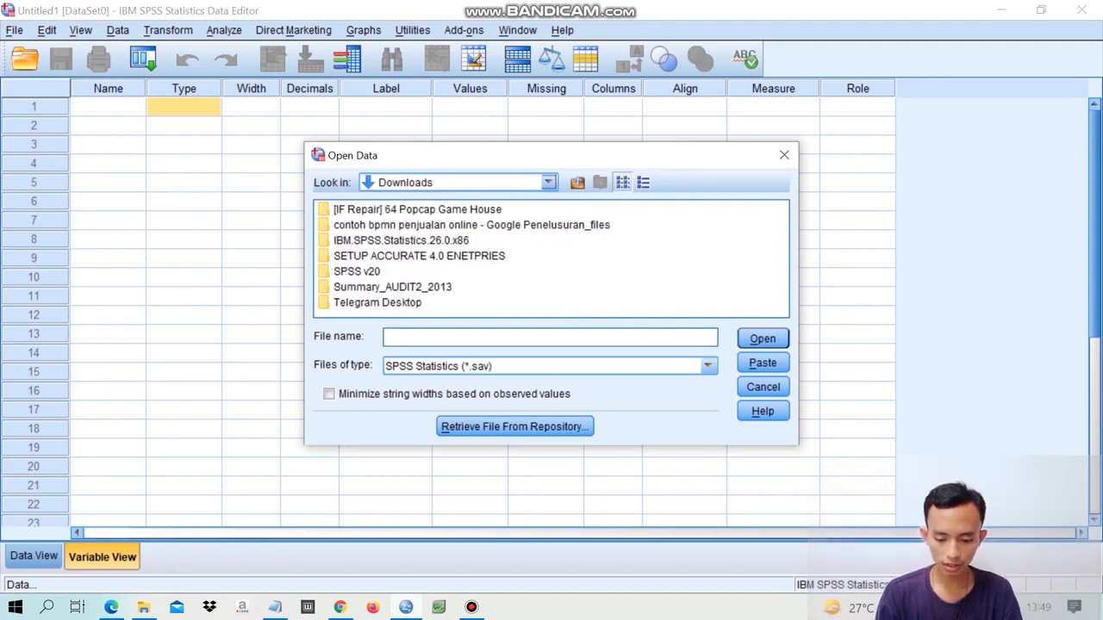
click(708, 366)
click(457, 430)
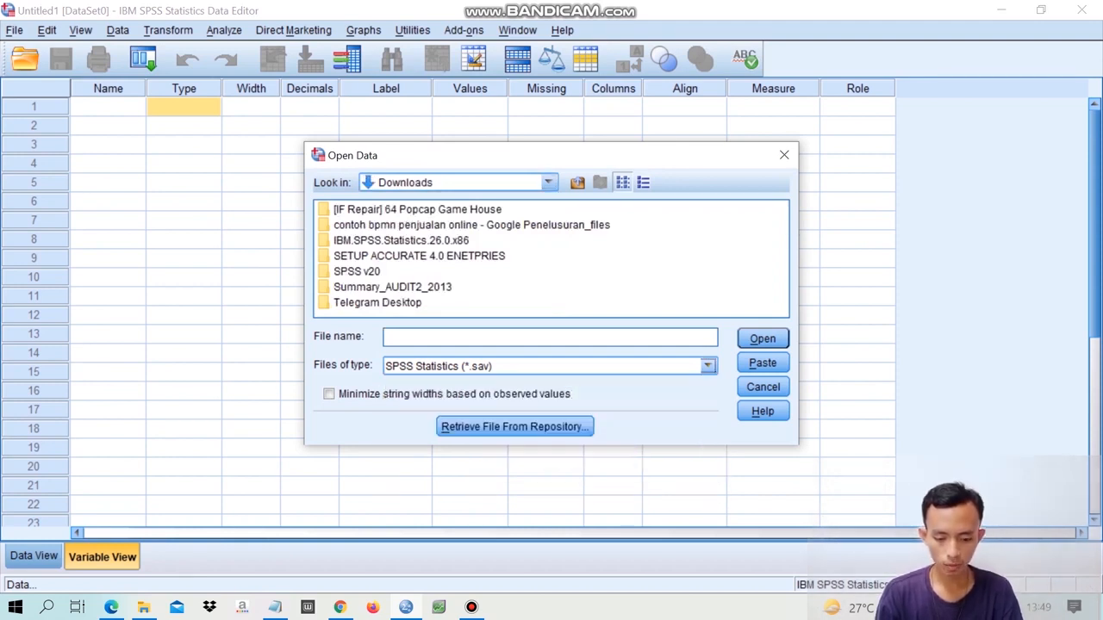
click(712, 225)
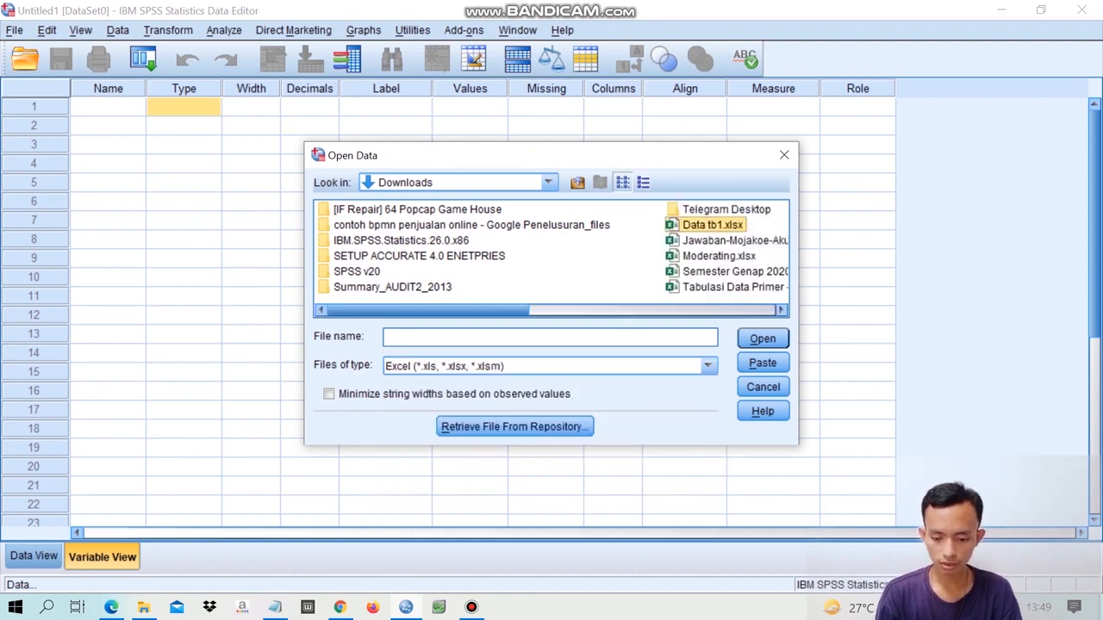
click(762, 339)
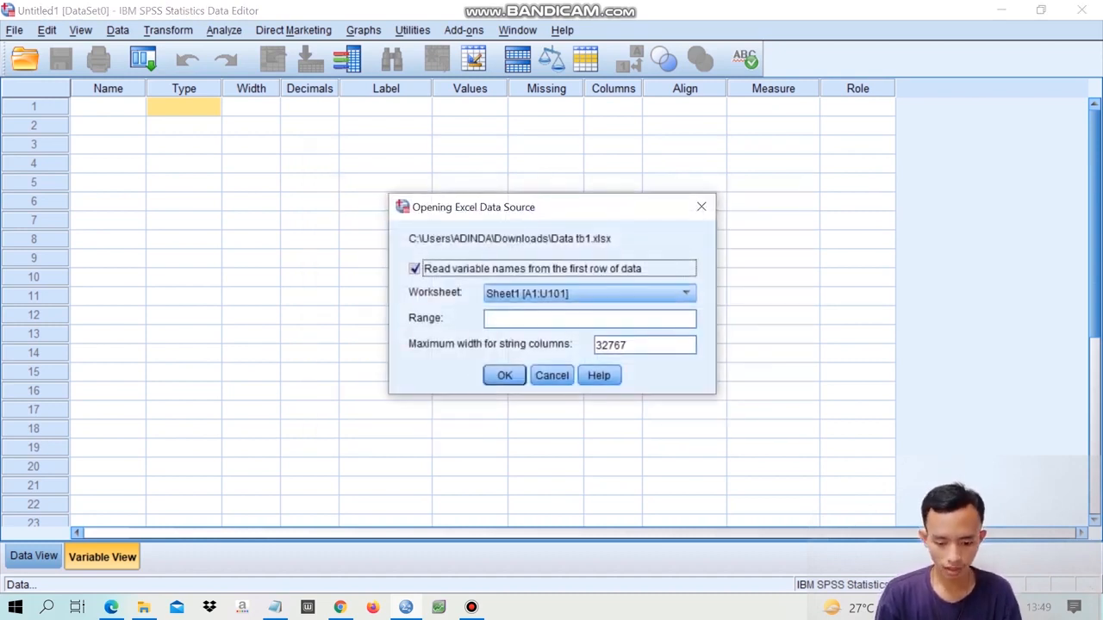
key(Return)
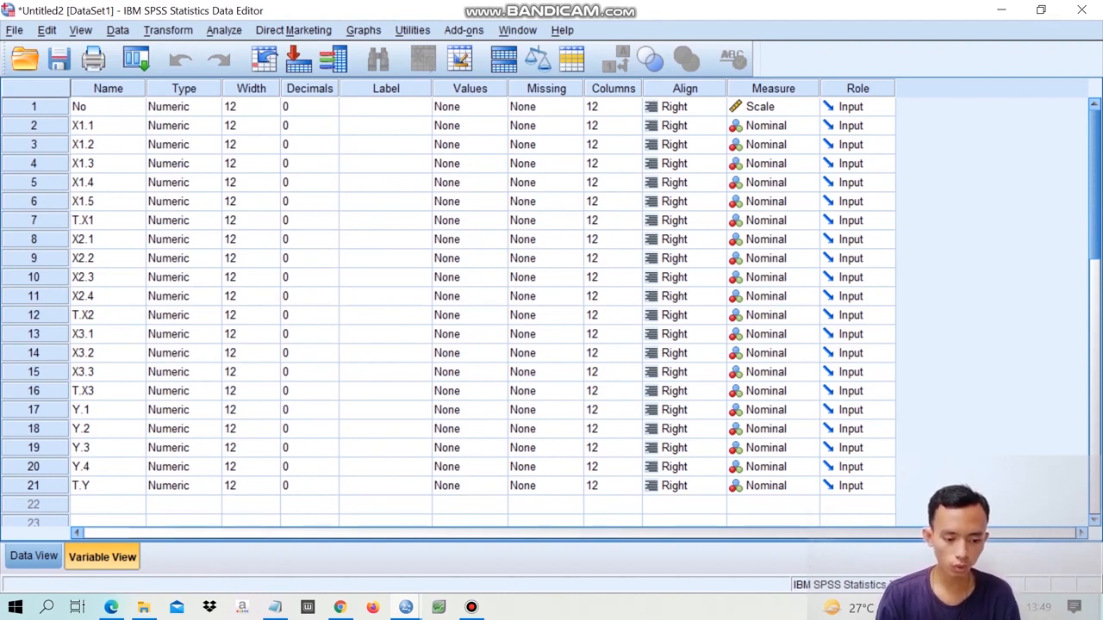
- Delete the variable No and check the remaining data in Data View before returning to the variable definitions
click(34, 106)
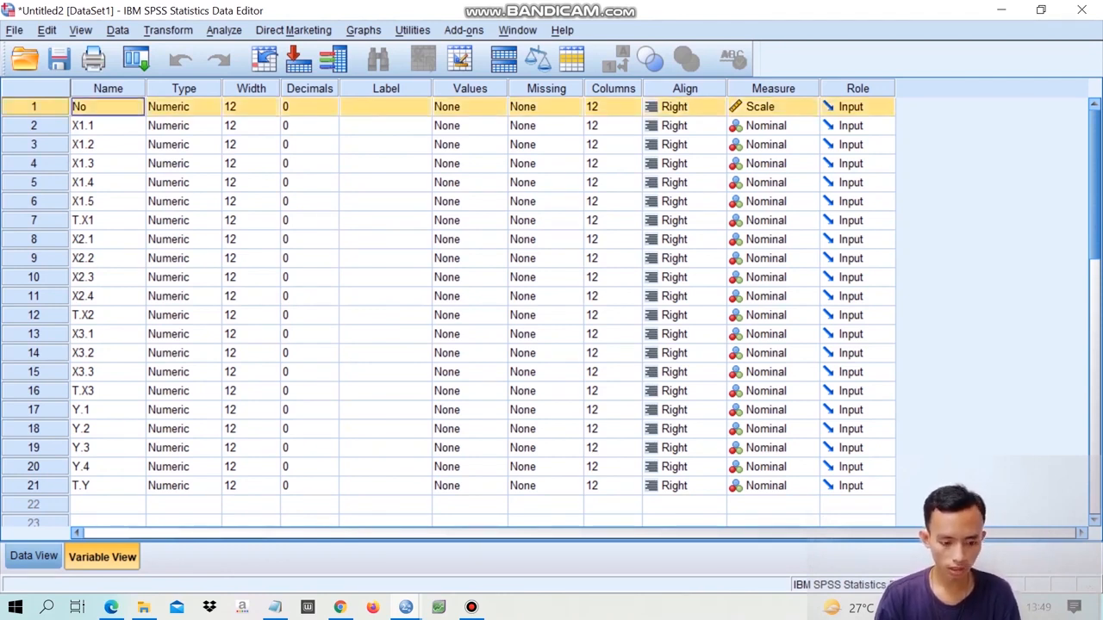
right_click(46, 100)
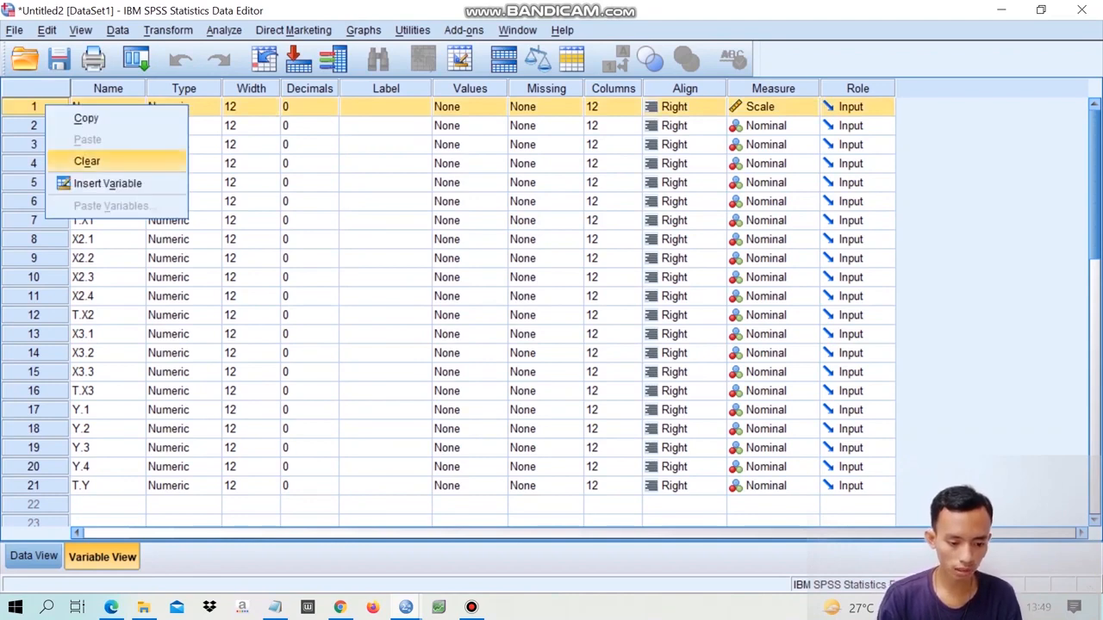
click(87, 161)
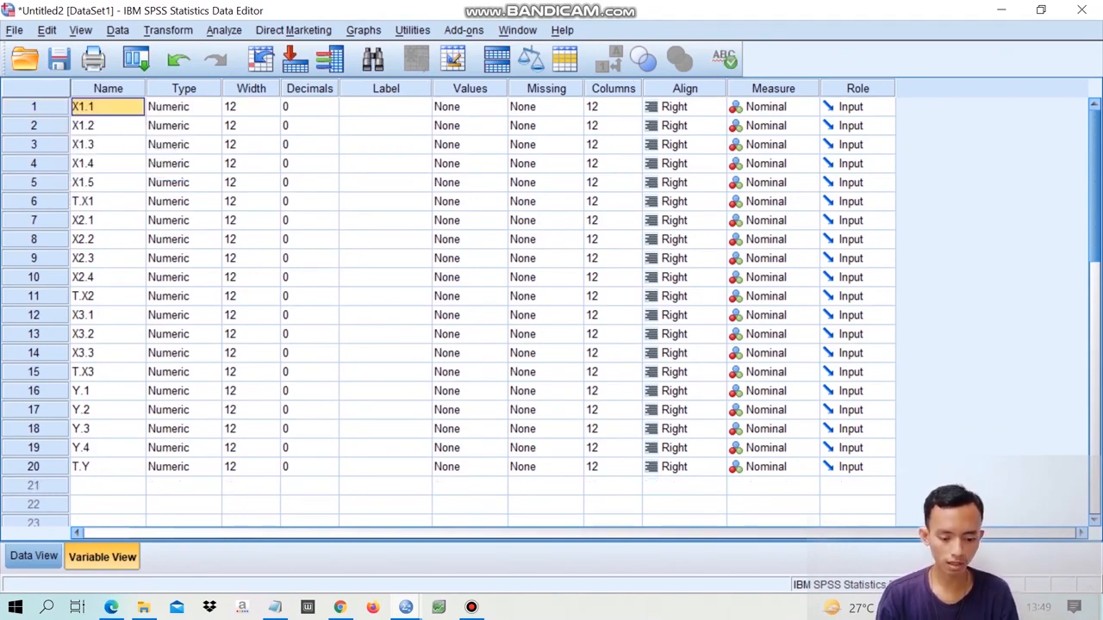
click(34, 556)
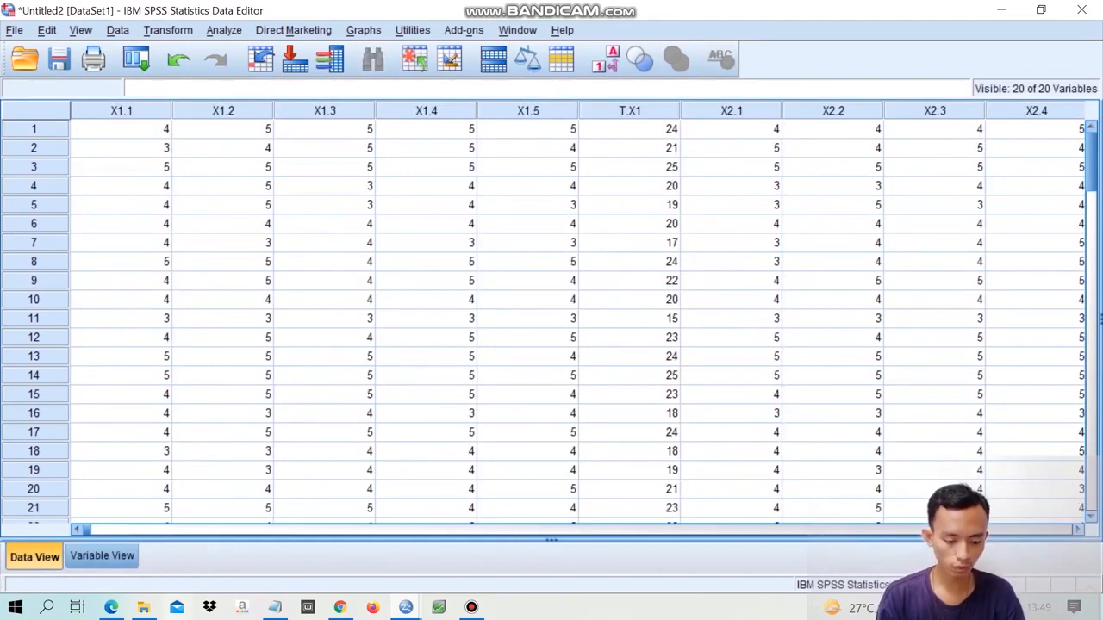
click(102, 556)
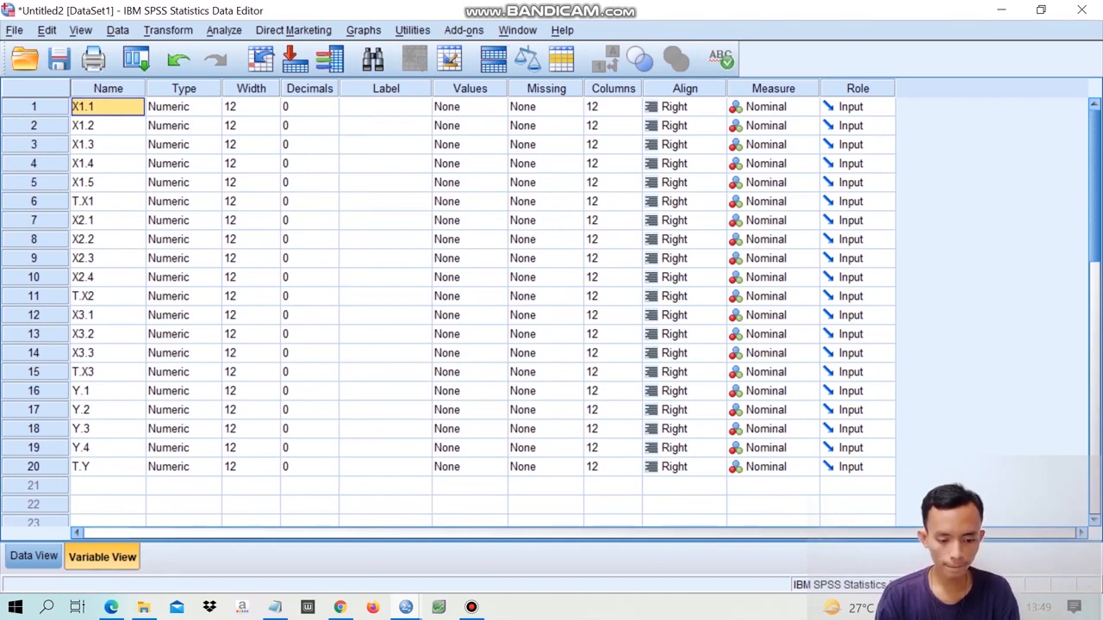
- Label the variable T.X1 as Harga, T.X2 as Promosi and T.X3 as Lokasi
click(385, 201)
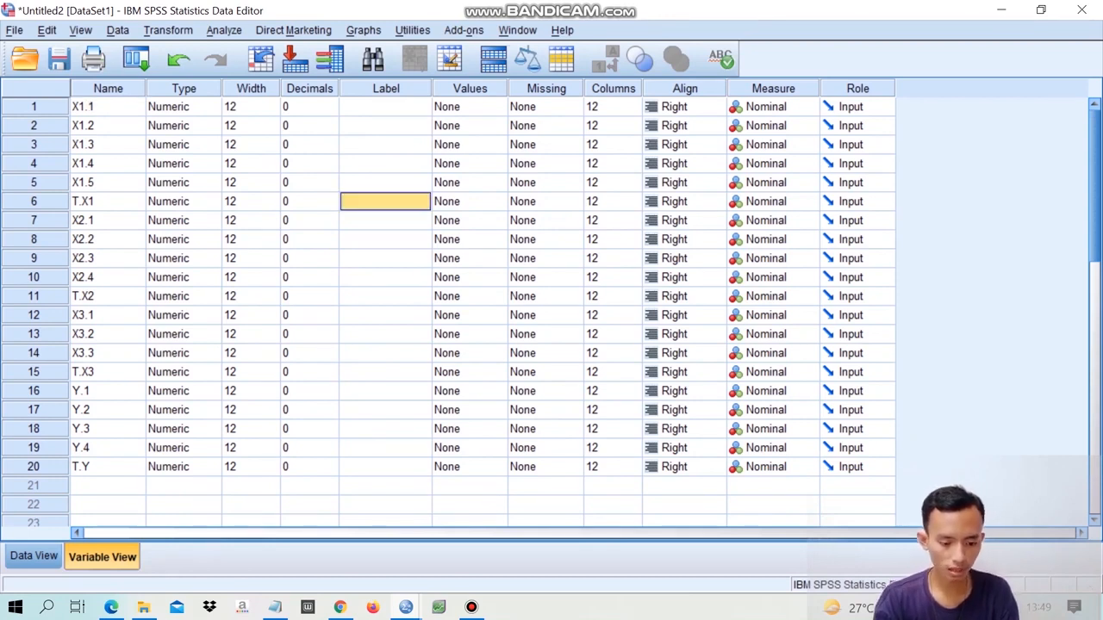
text(Harga)
click(385, 296)
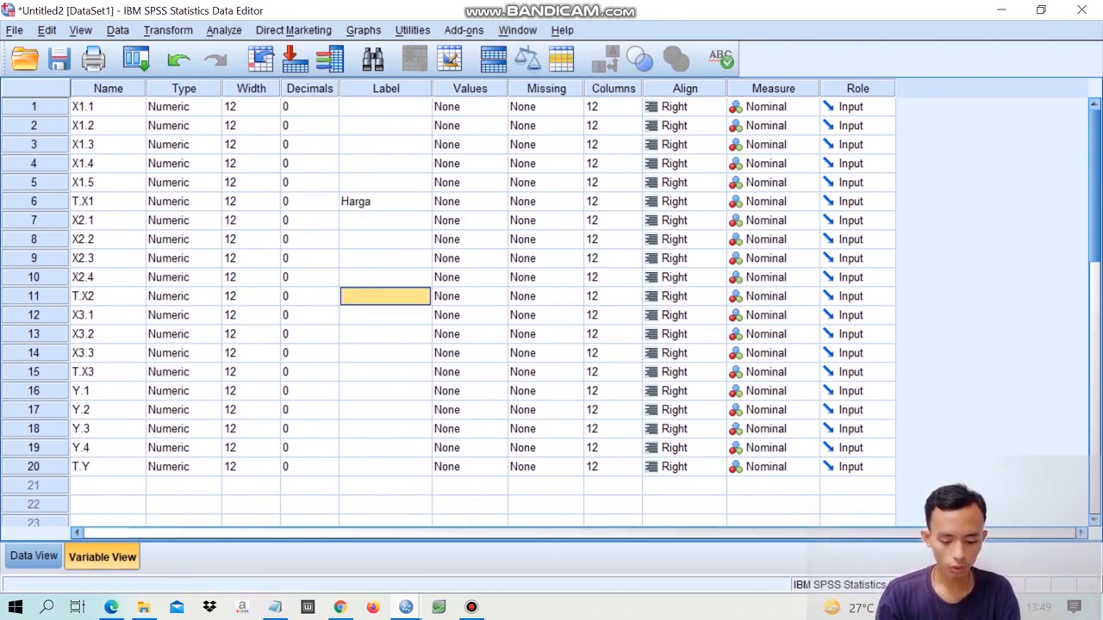
text(Pr)
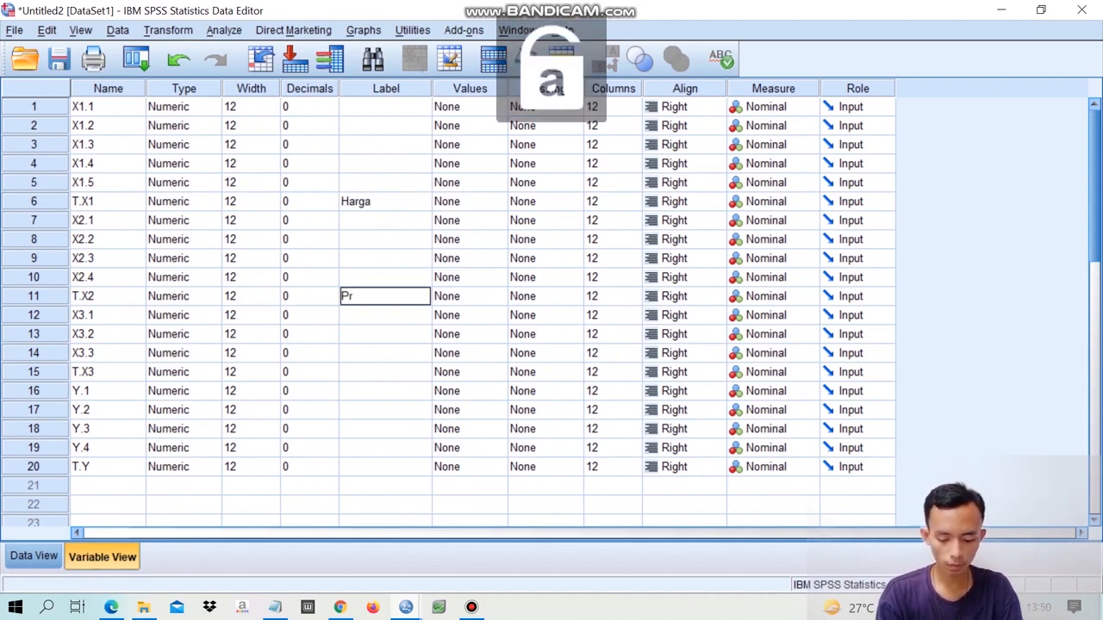
text(omosi)
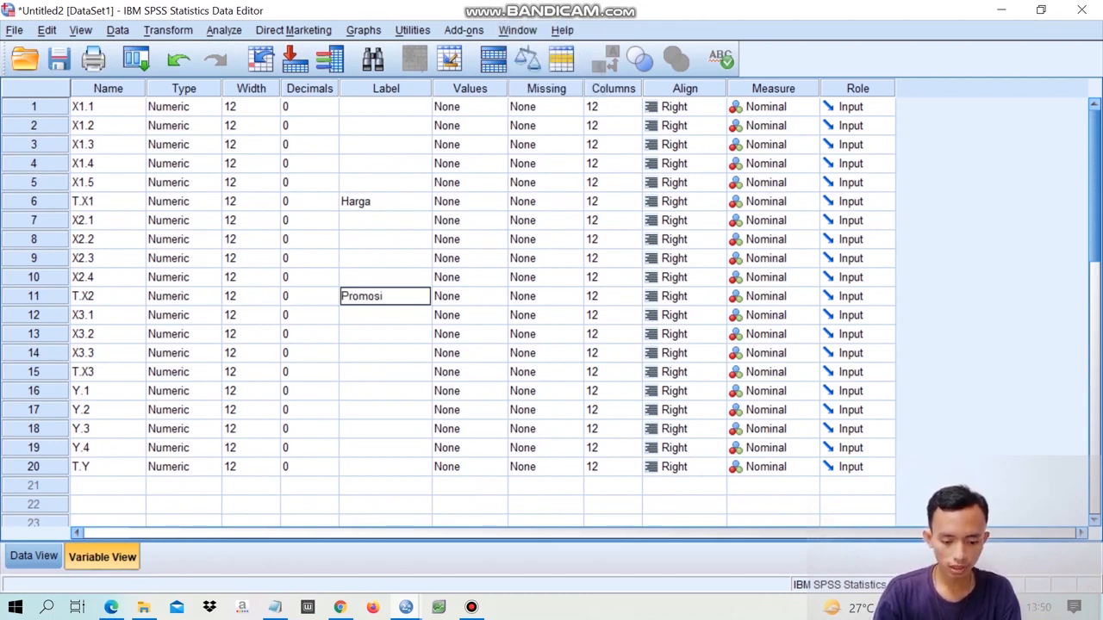
click(385, 372)
text(Lokasi)
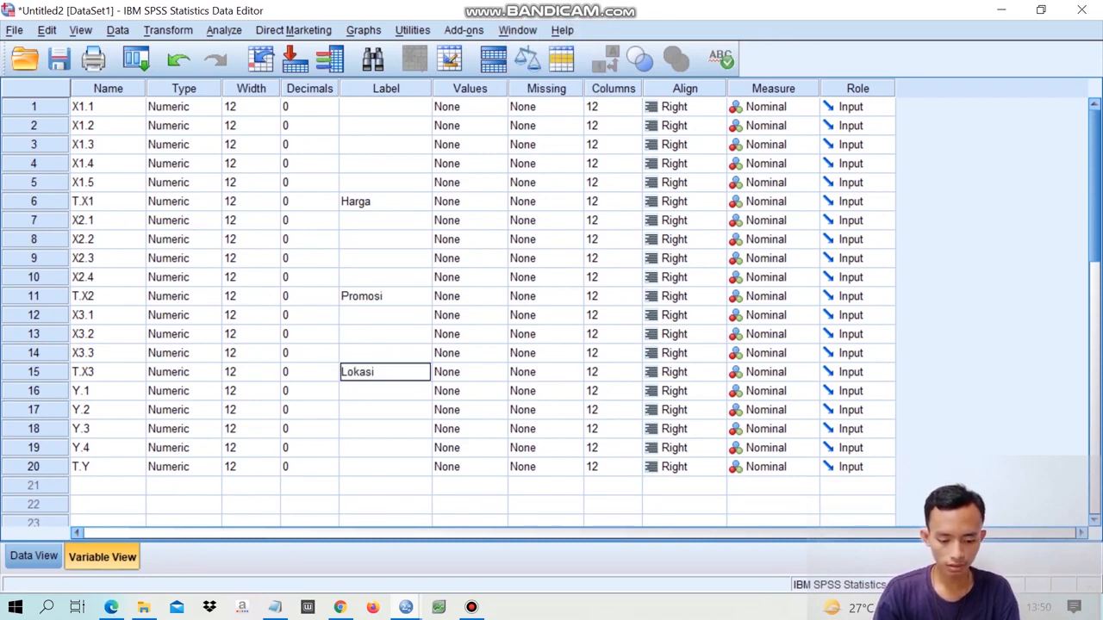
- Label the variable T.Y as Kepuasan_Konsumen
click(385, 467)
key(Caps_Lock)
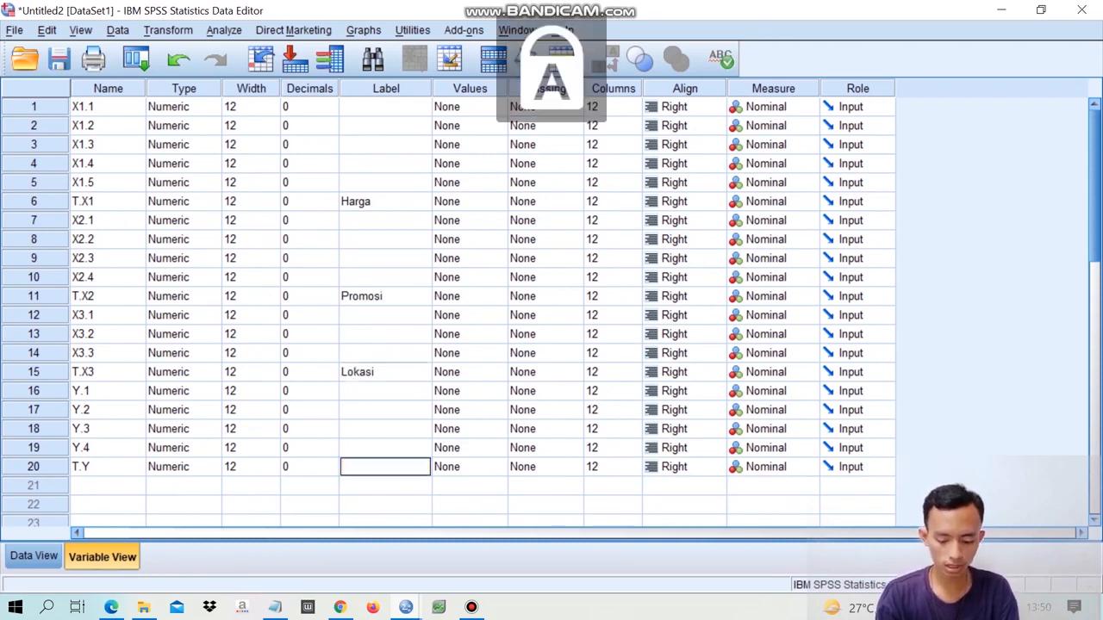
text(K)
key(Caps_Lock)
text(ep)
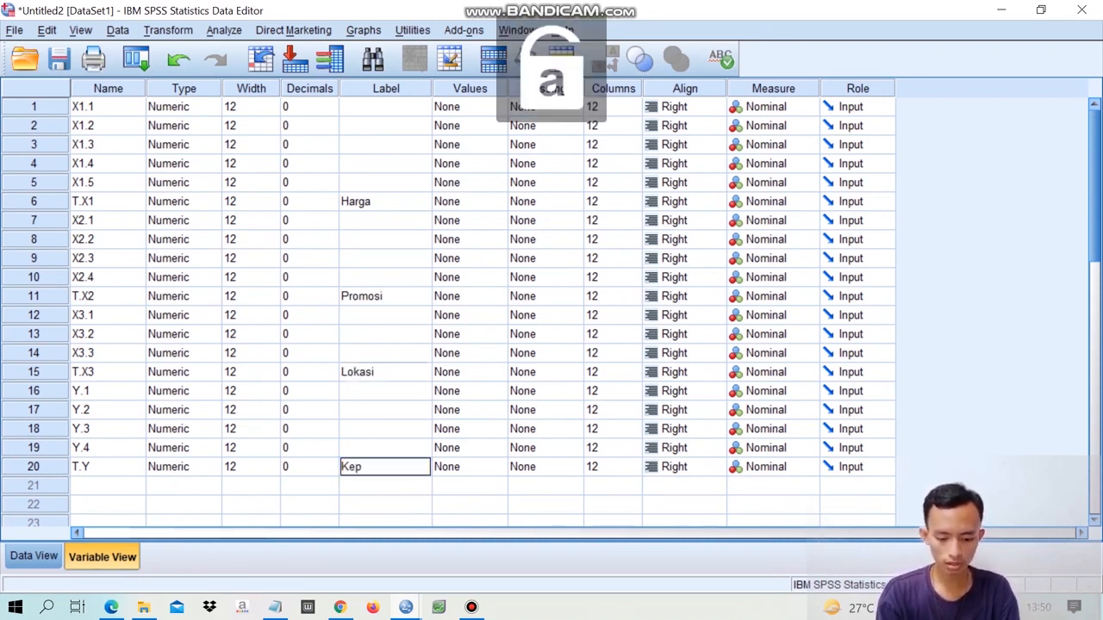
text(uasan_)
key(Caps_Lock)
text(K)
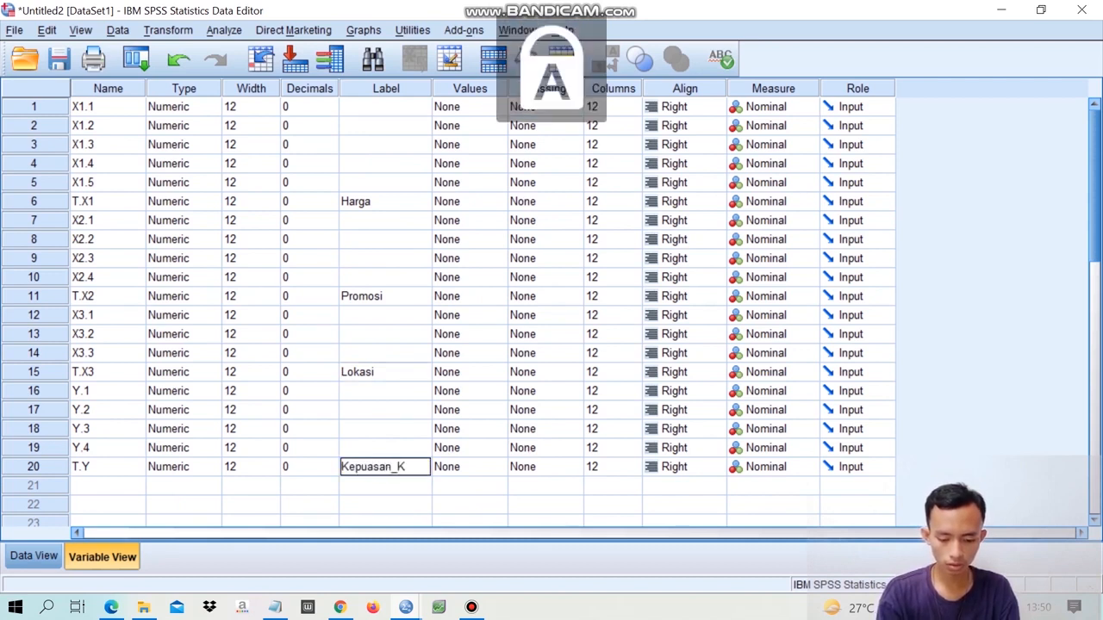
key(Caps_Lock)
text(onsumen)
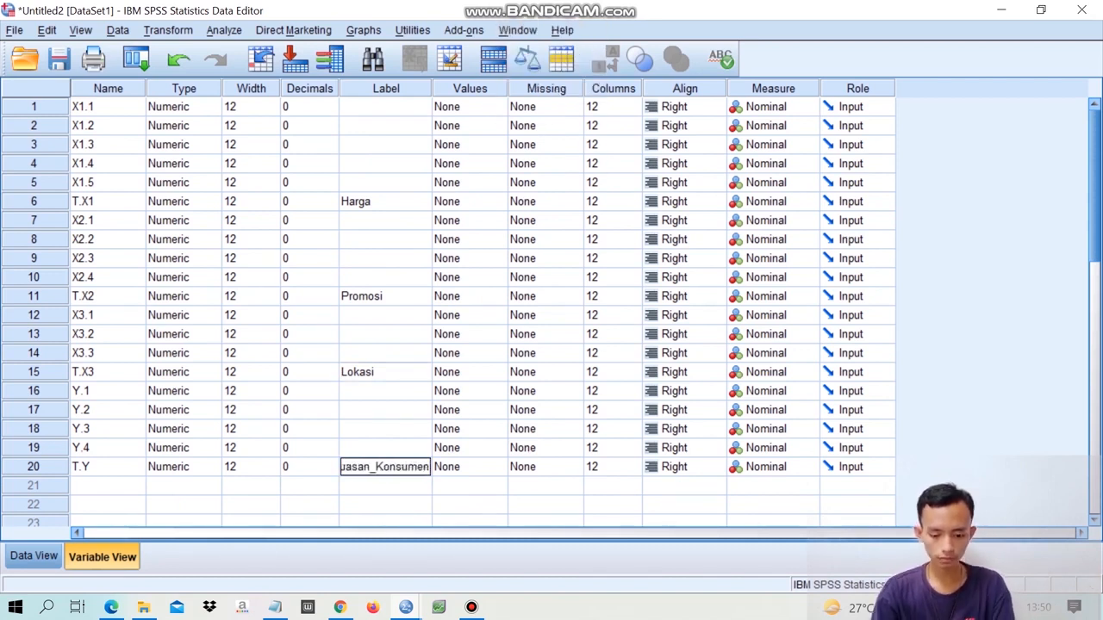
key(Tab)
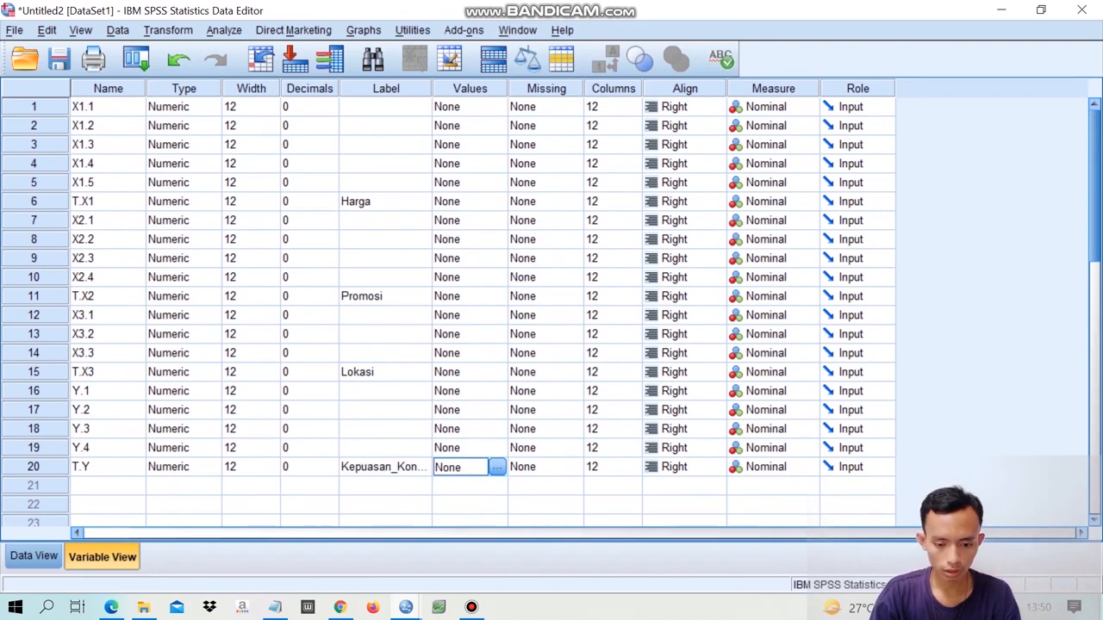
click(386, 89)
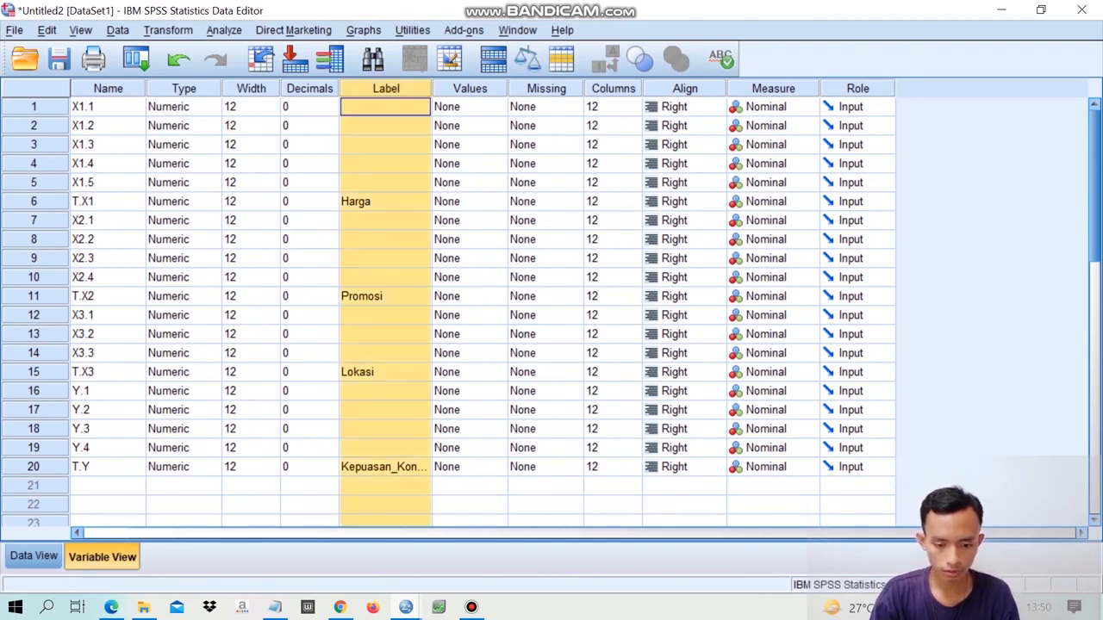
- Define value labels for the variable X1.1, adding 1 = STS and 2 = TS
click(469, 144)
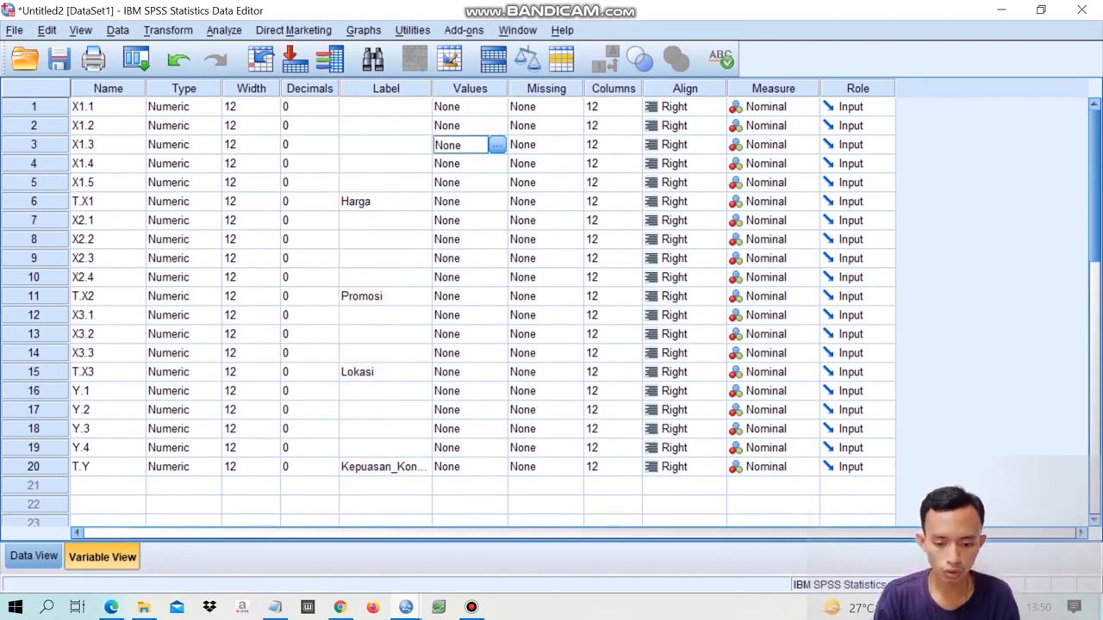
click(460, 106)
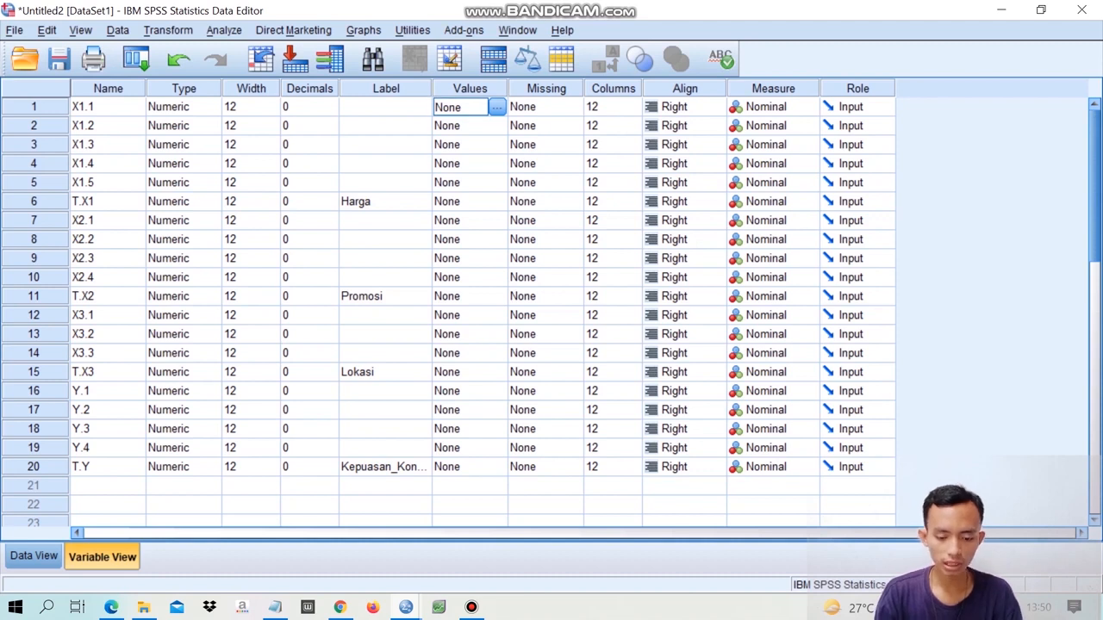
click(497, 107)
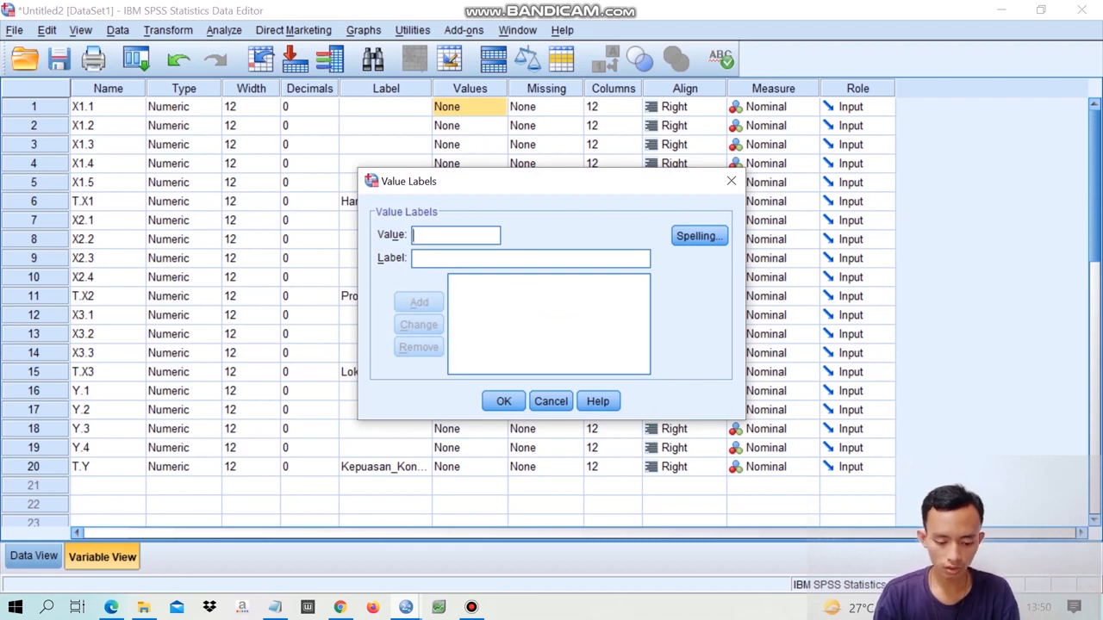
text(1)
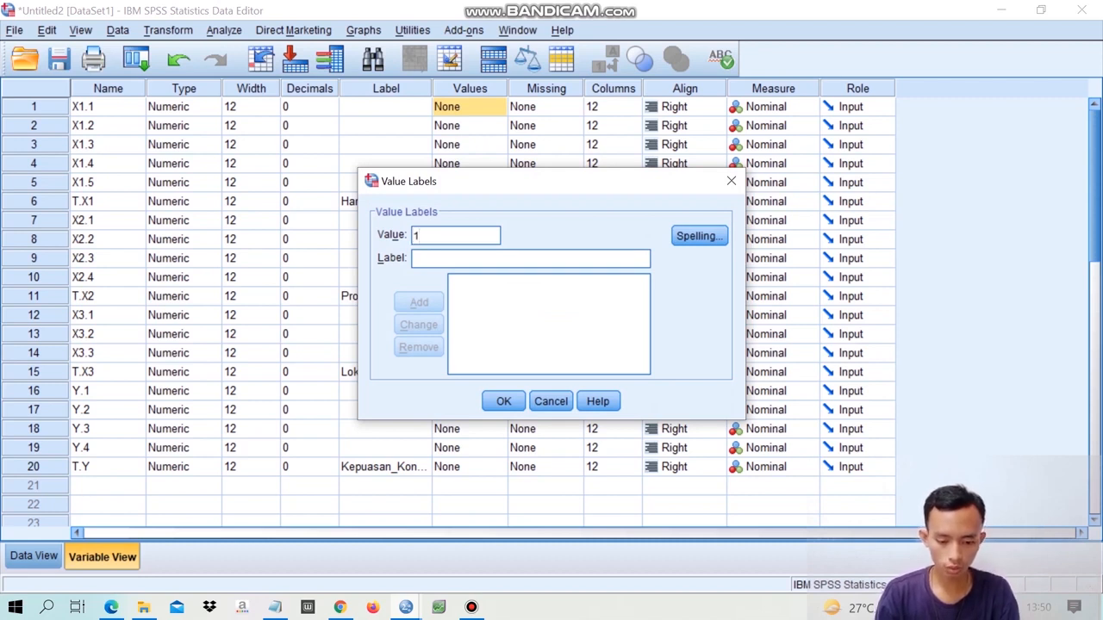
key(Tab)
key(Caps_Lock)
text(STS)
key(Return)
text(2)
key(Tab)
text(TS)
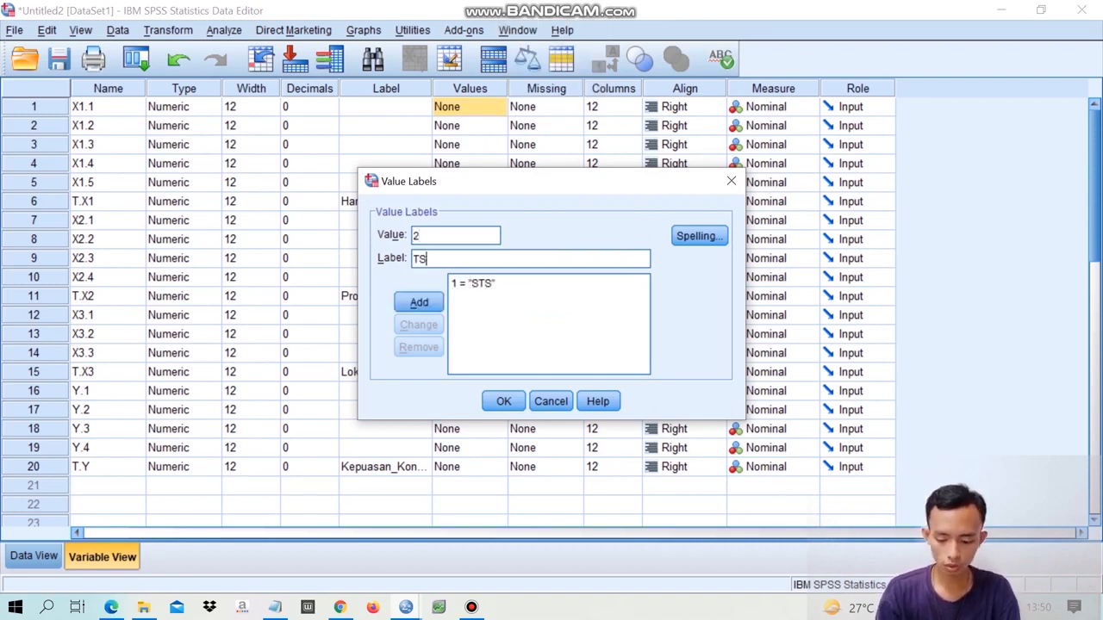
key(Return)
- Add the value labels 3 = R, 4 = S and 5 = SS for the variable X1.1 and apply the definitions
text(3)
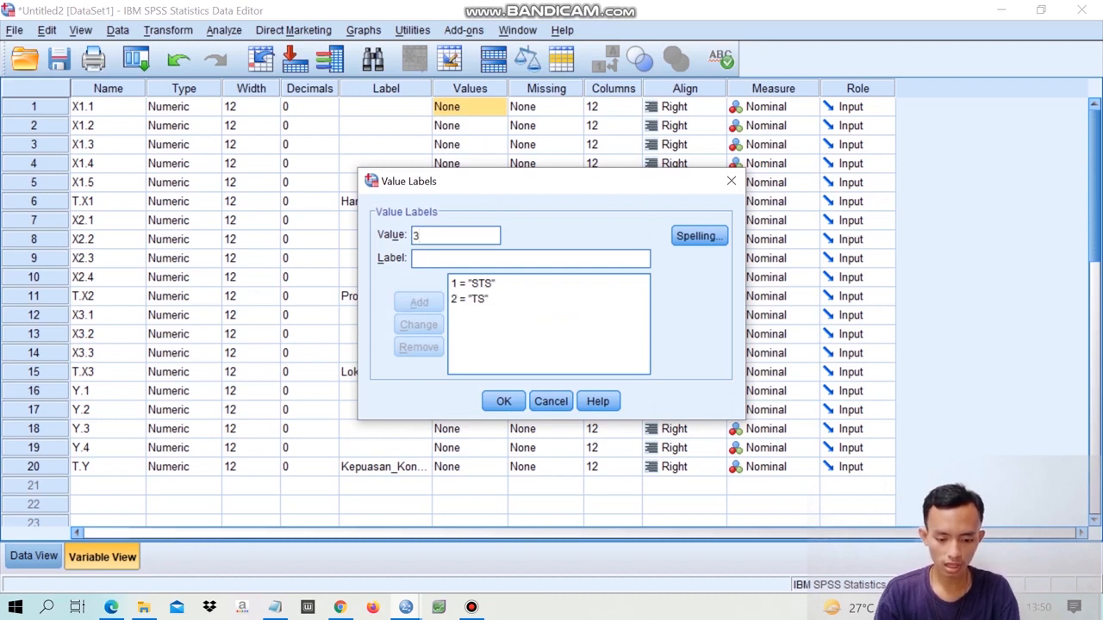
key(Tab)
text(R)
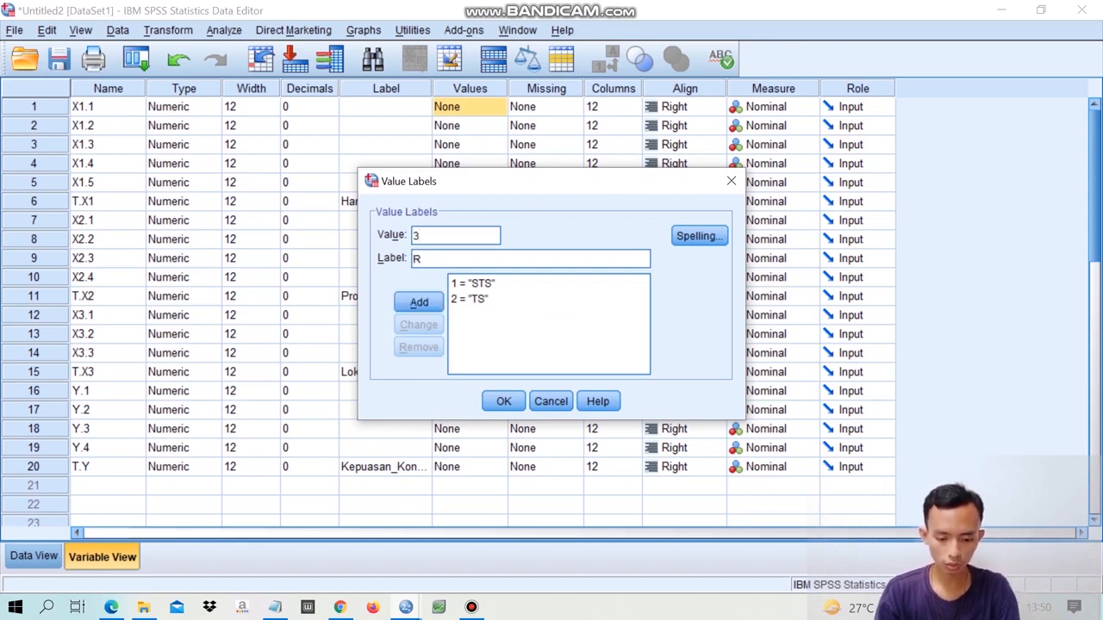
key(Return)
text(4)
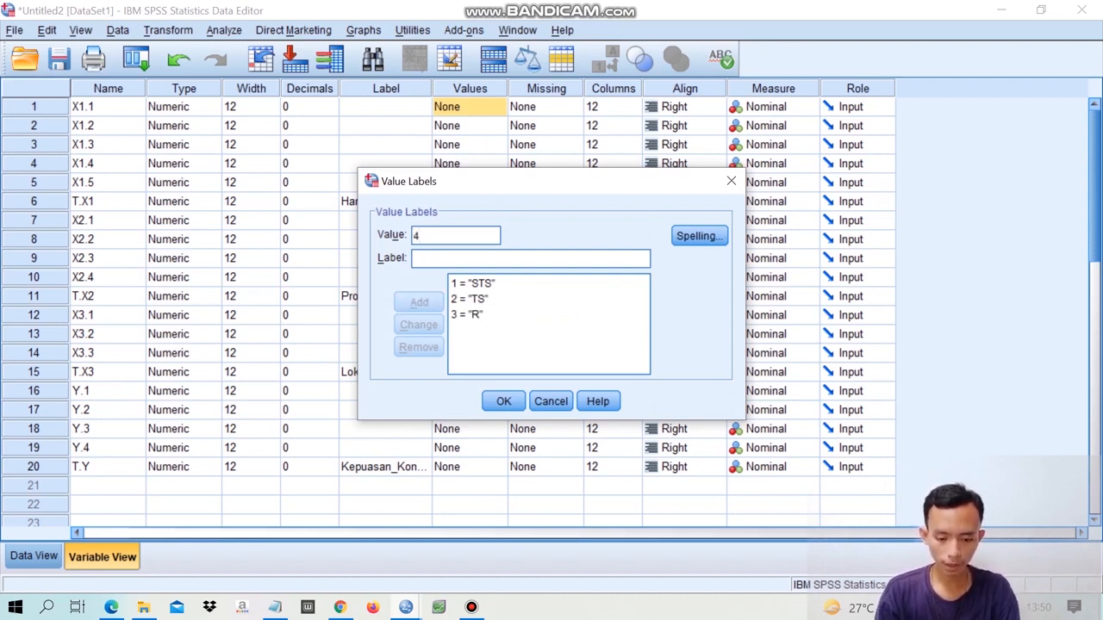
key(Tab)
text(S)
key(Return)
text(5)
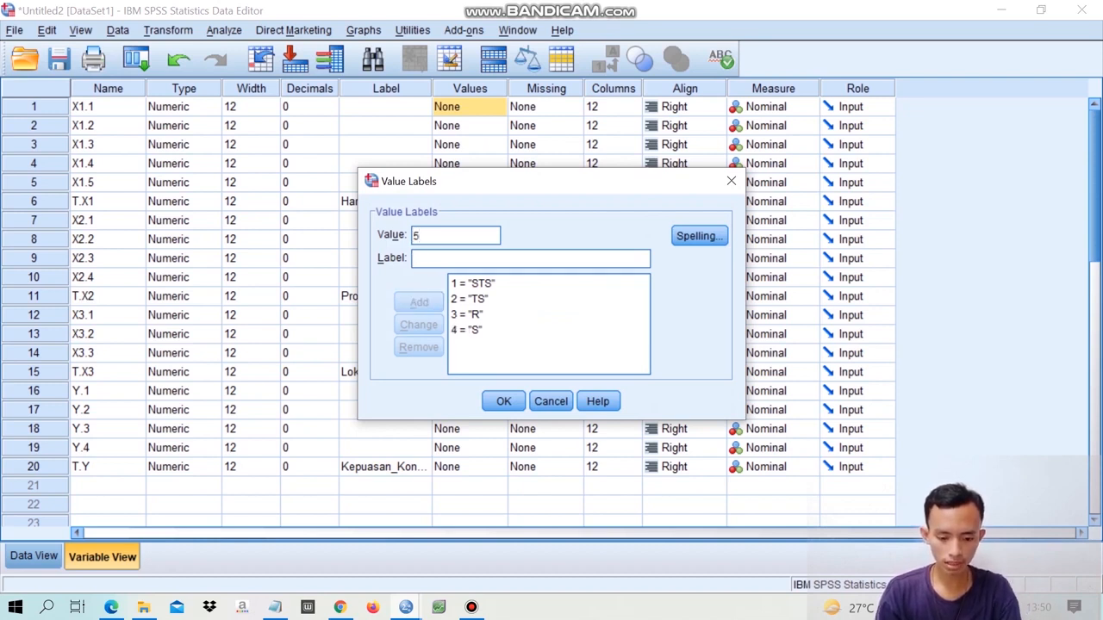
key(Tab)
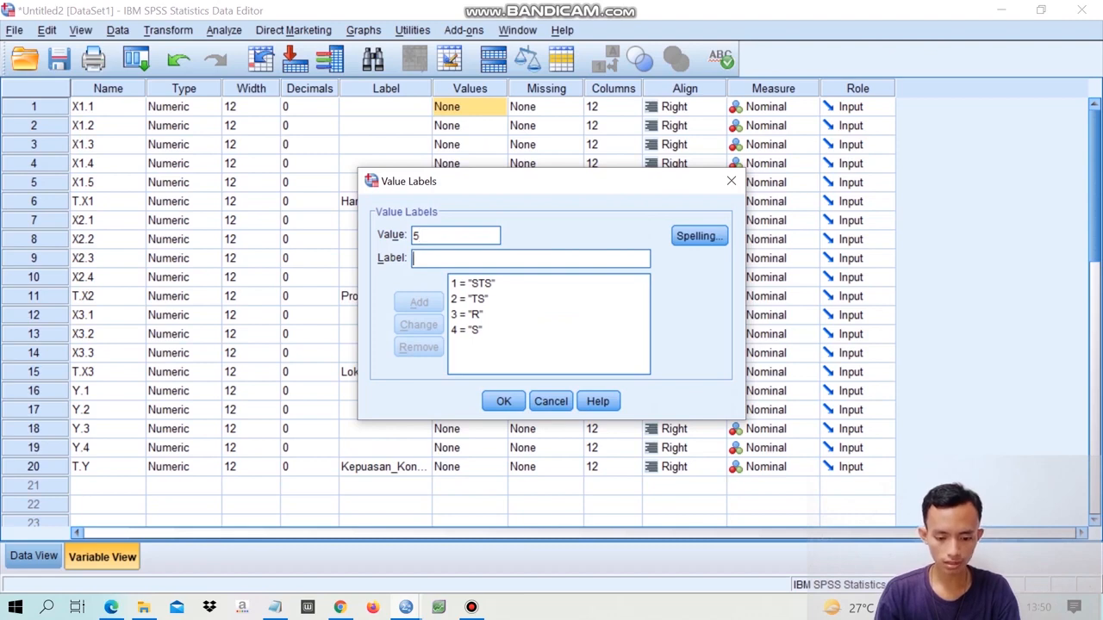
text(SS)
key(Return)
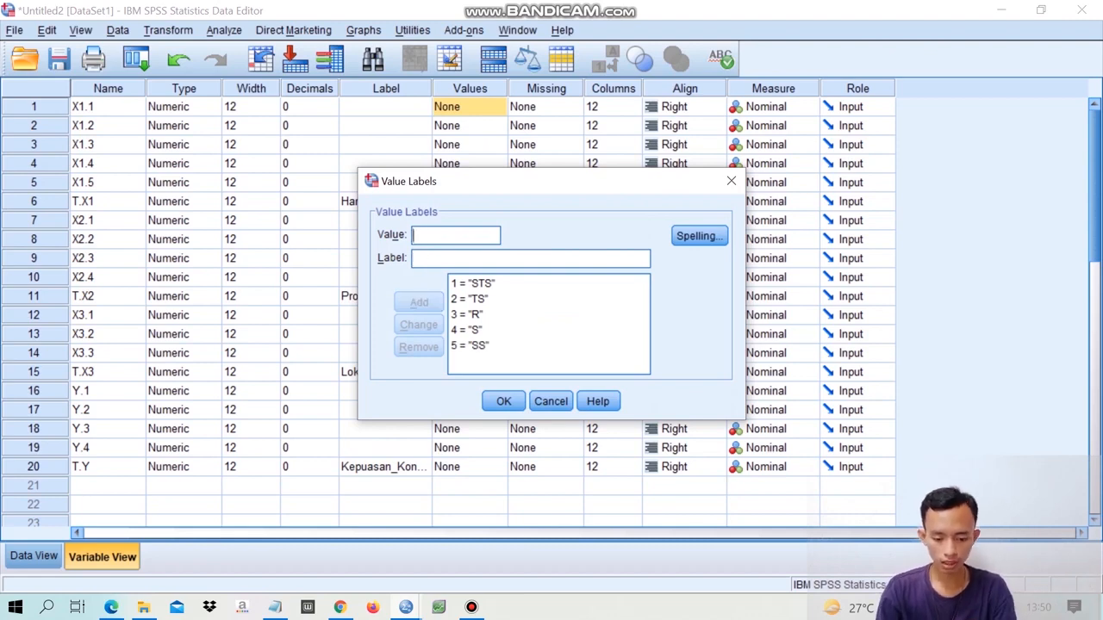
key(Return)
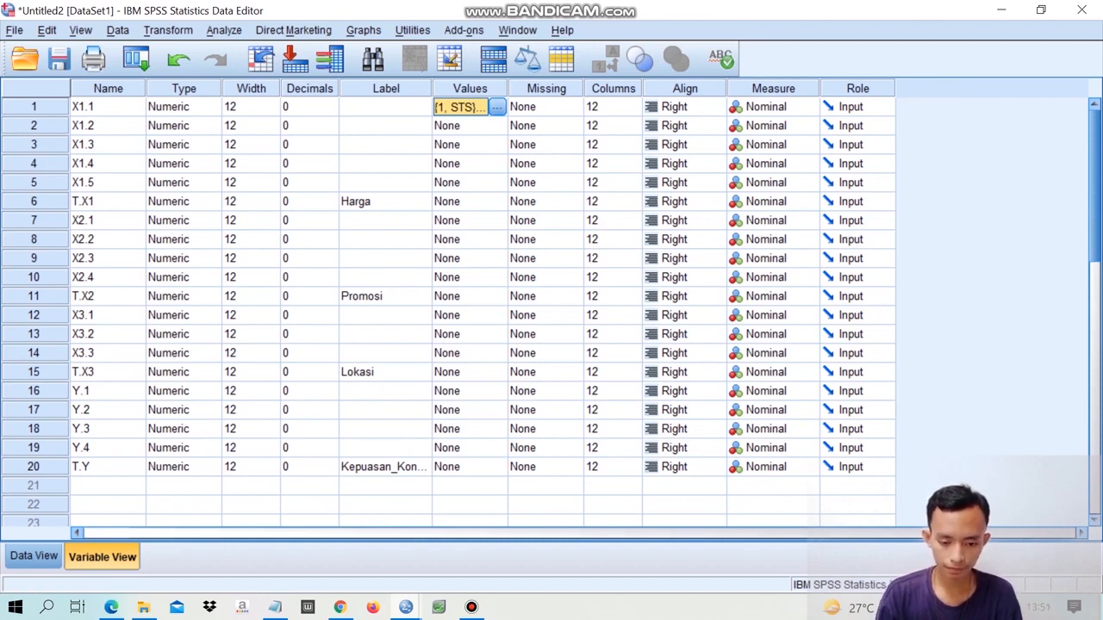
right_click(473, 110)
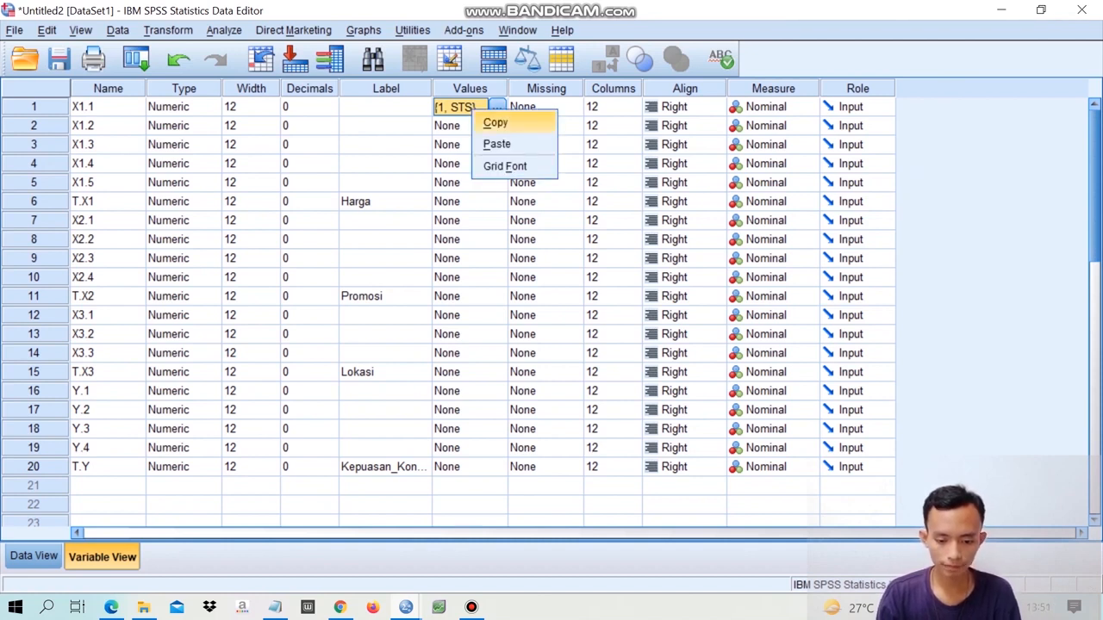
click(496, 123)
click(462, 127)
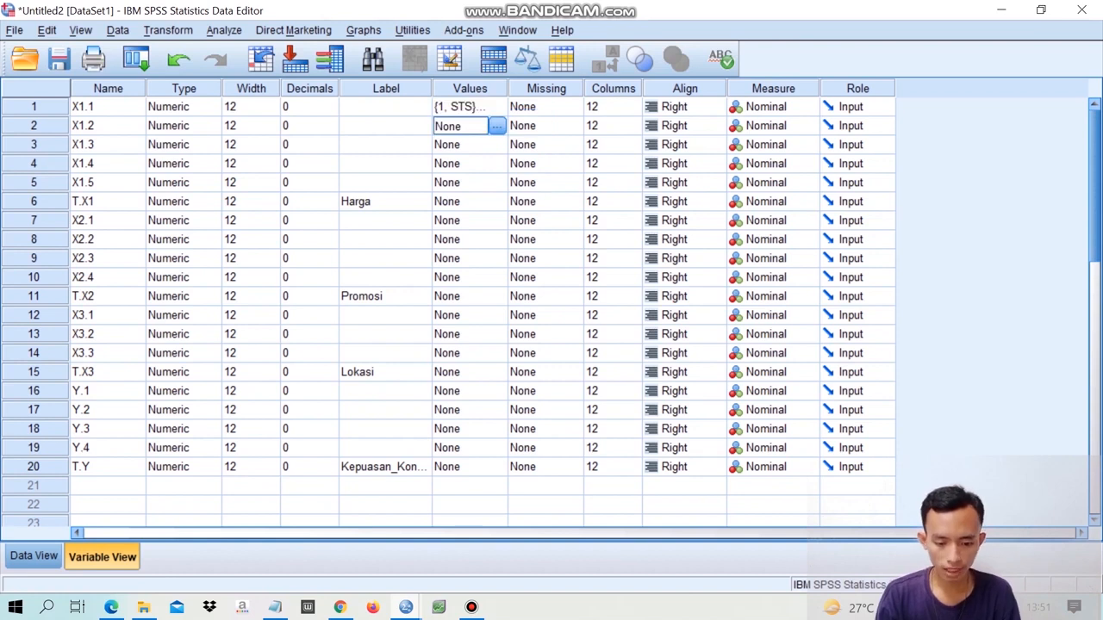
click(462, 107)
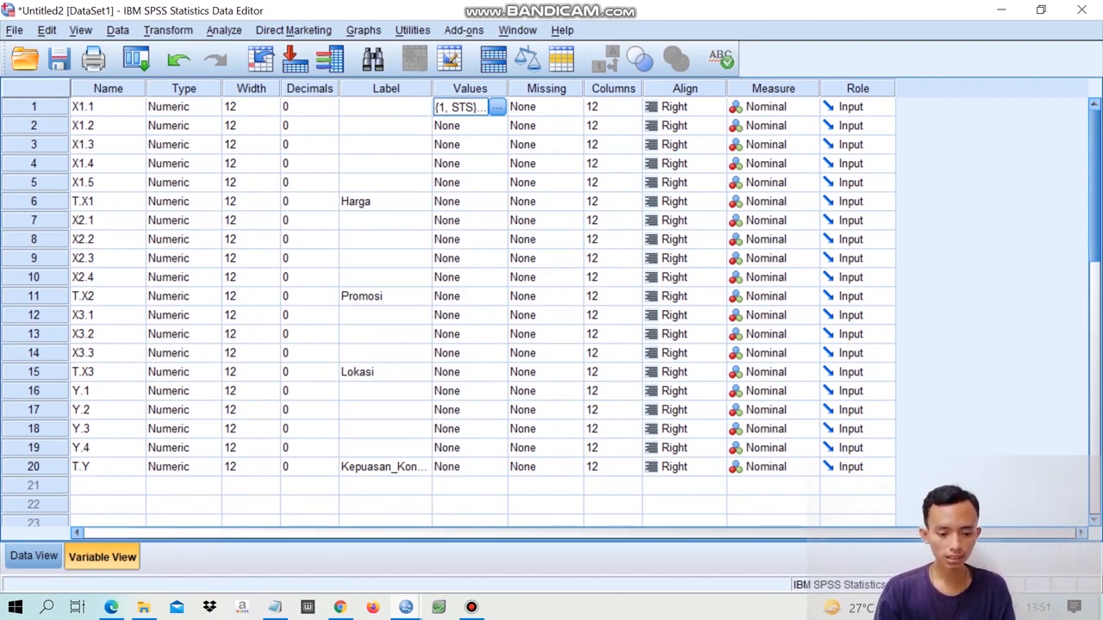
click(460, 126)
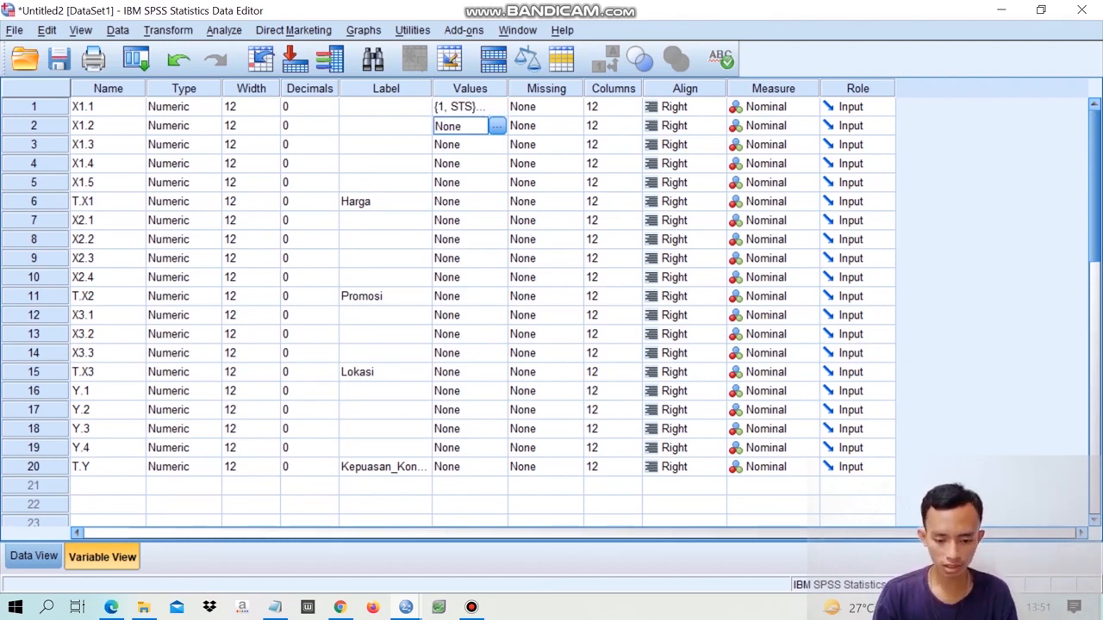
click(460, 107)
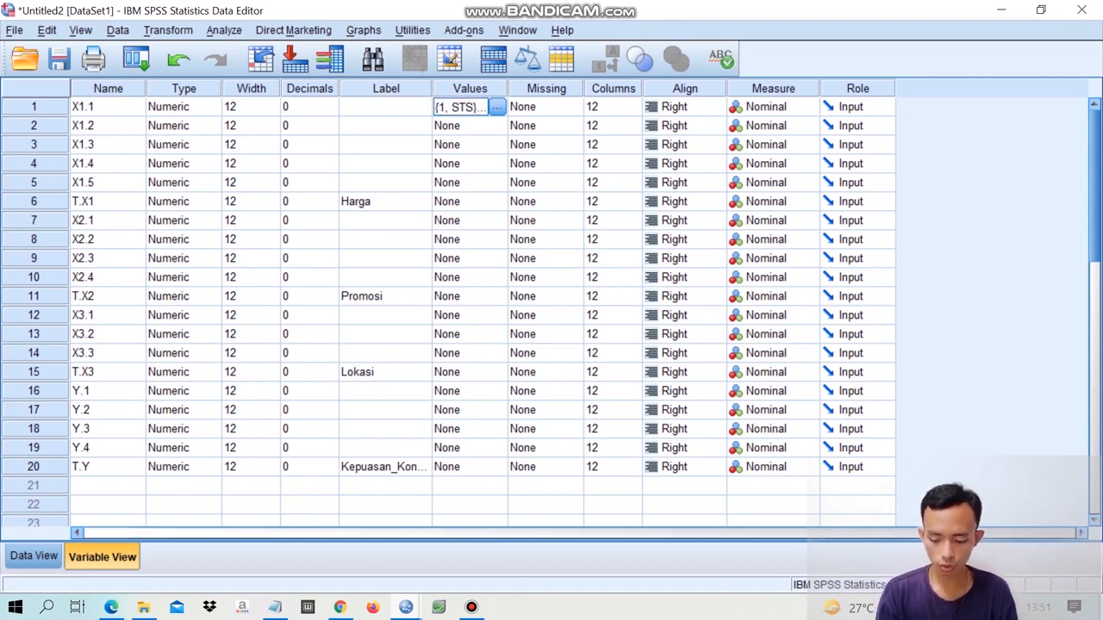
key(shift+Down)
key(shift+Down)
key(shift+Down)
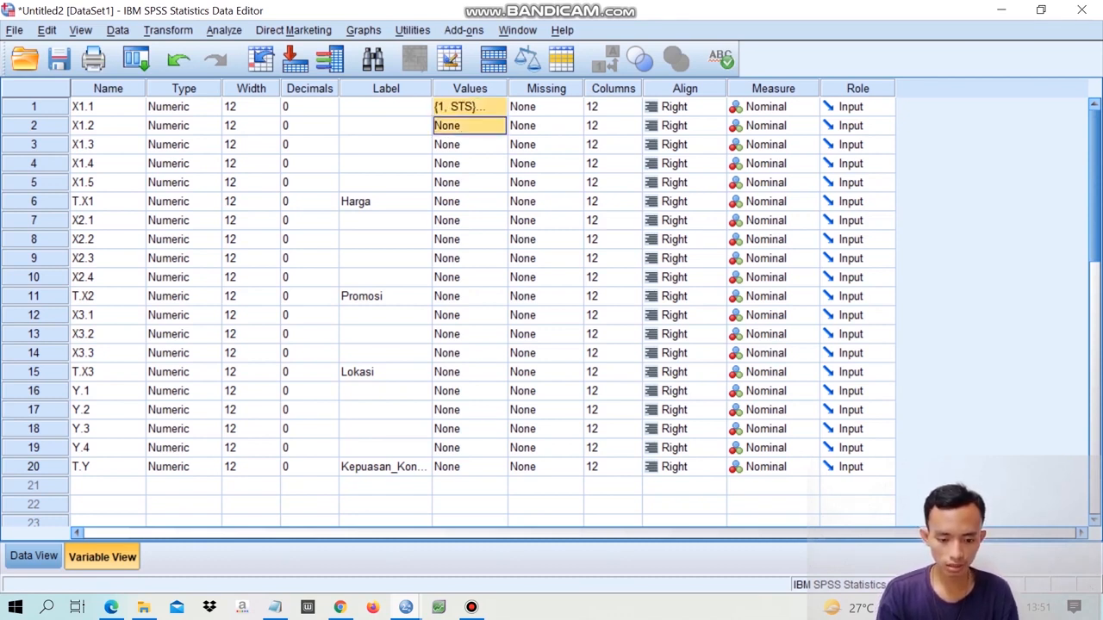
key(shift+Down)
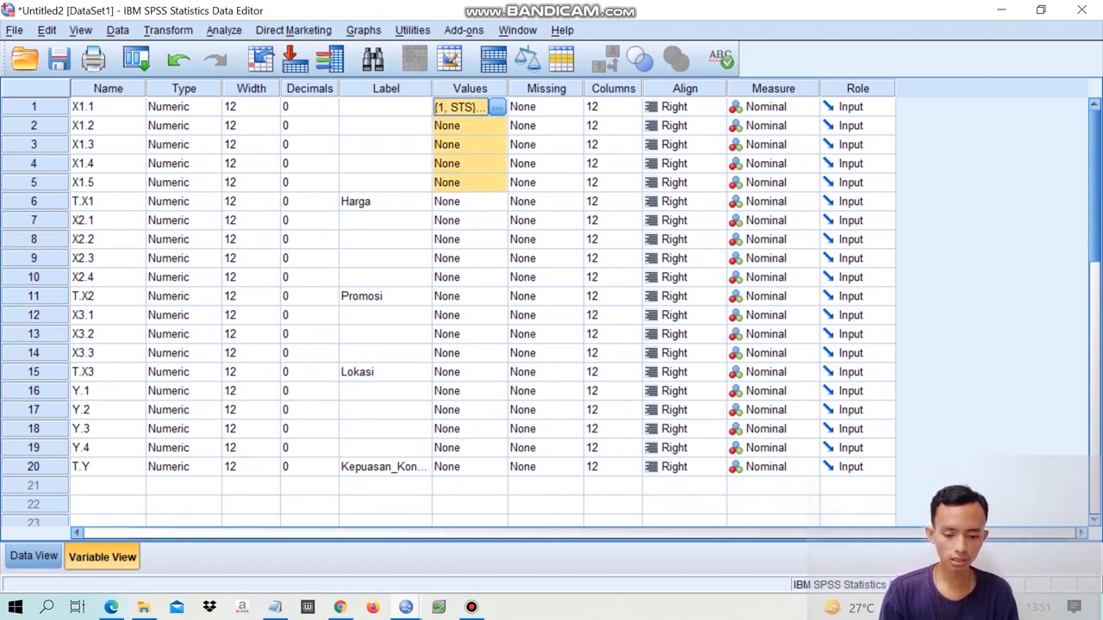
right_click(466, 108)
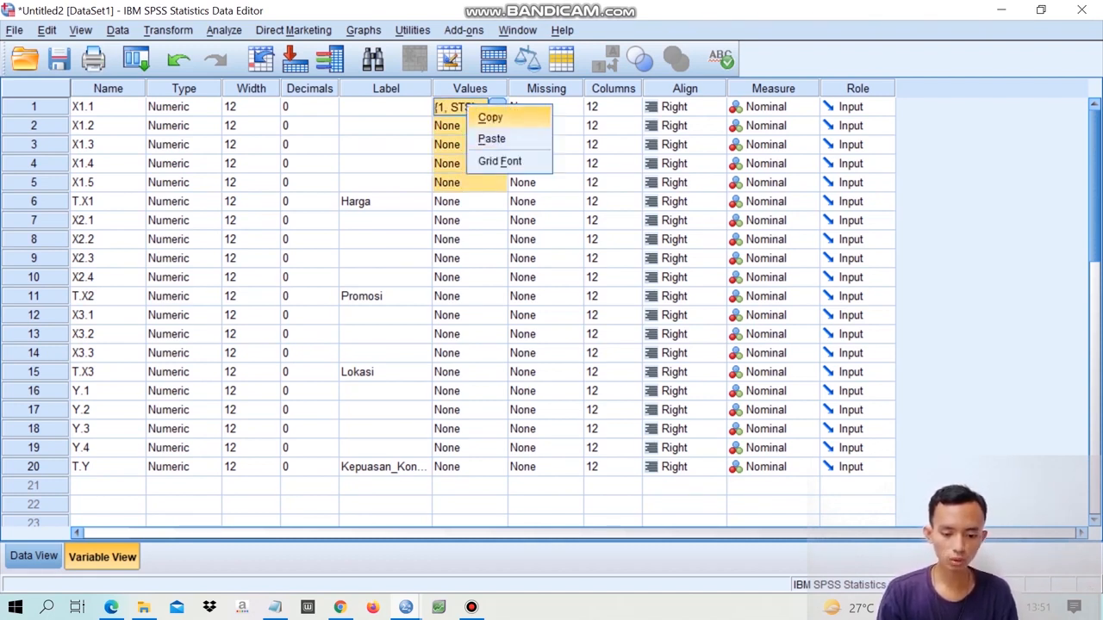
click(491, 117)
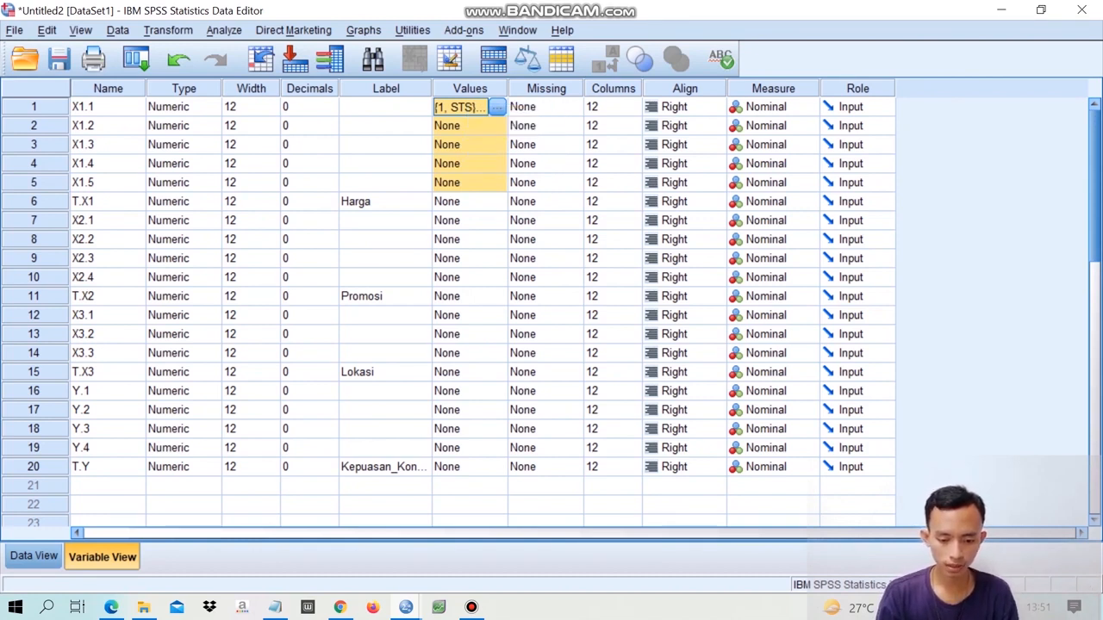
- Copy the value labels of X1.1 and paste them onto the variables X1.1 through X1.5
click(461, 126)
click(461, 107)
right_click(477, 109)
click(500, 119)
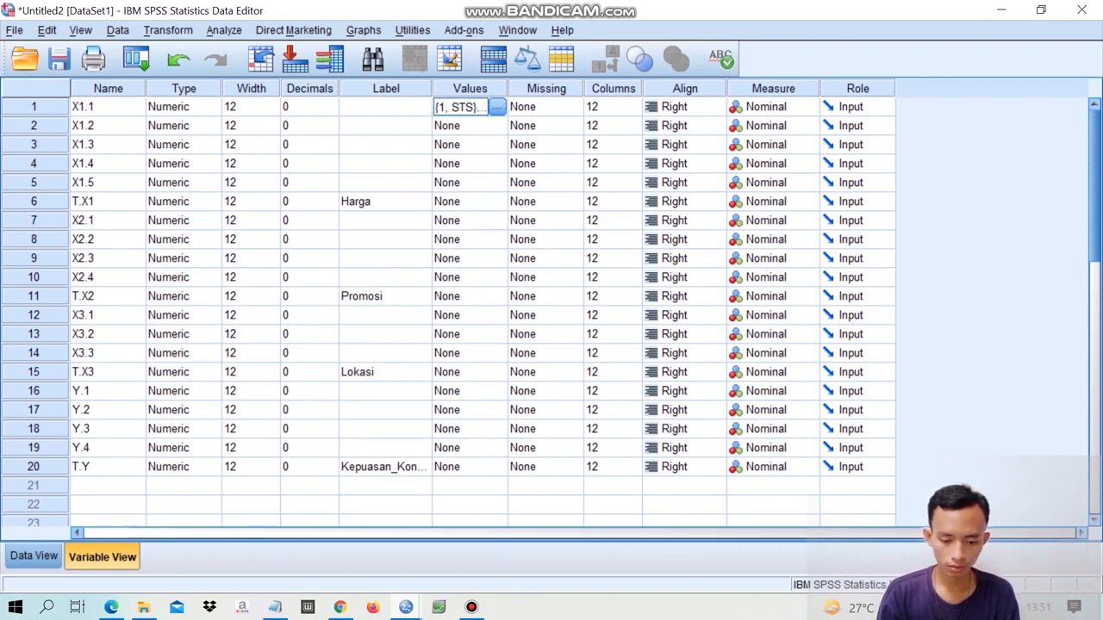
key(shift+Down)
key(shift+Down)
key(shift+Down)
key(shift+Down)
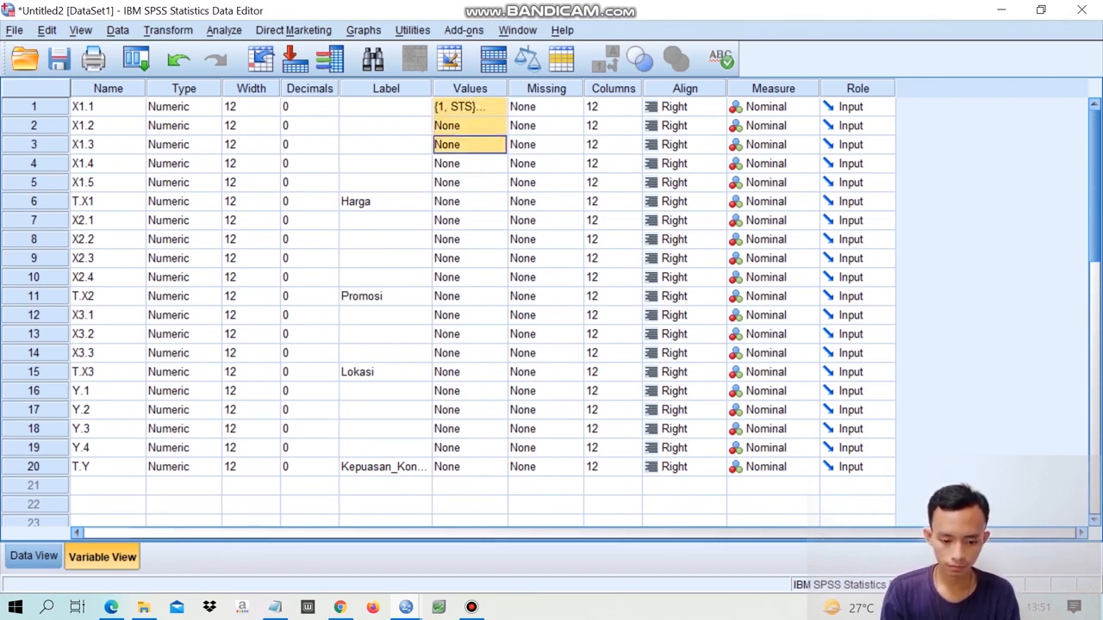
right_click(468, 105)
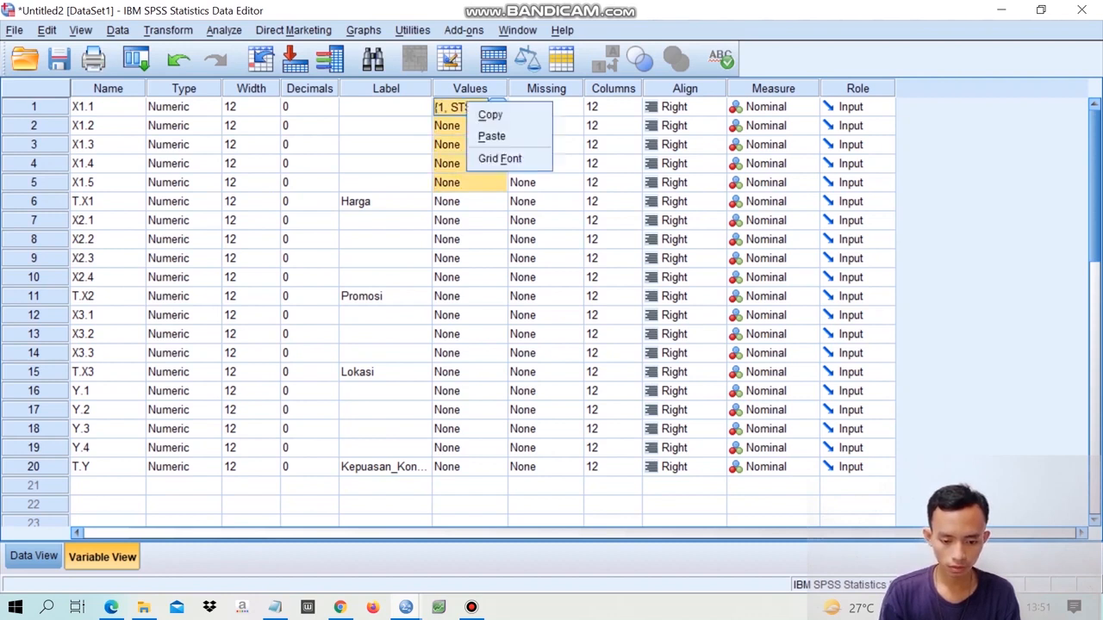
click(492, 136)
- Paste the copied value labels onto the variables X2.1 through X2.4
click(461, 221)
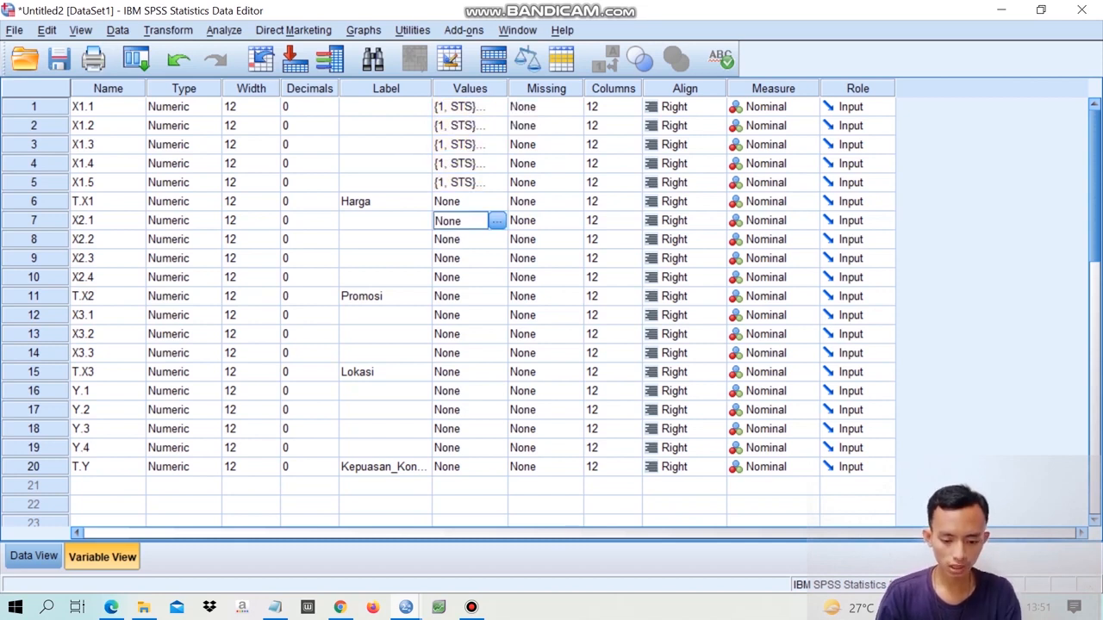
drag(461, 221, 461, 278)
right_click(465, 222)
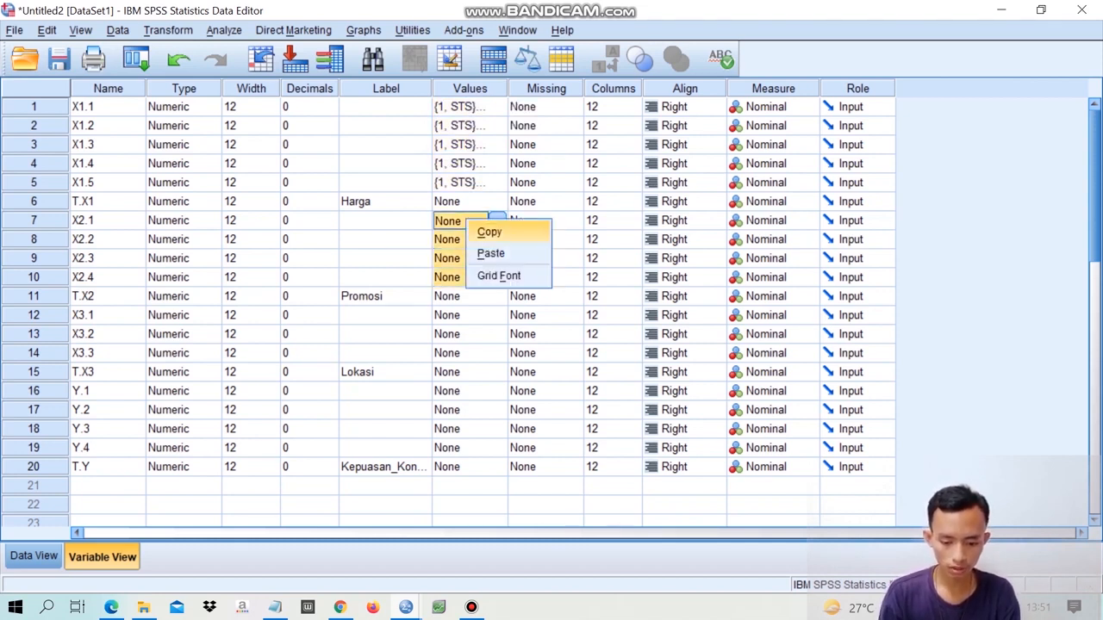
click(490, 253)
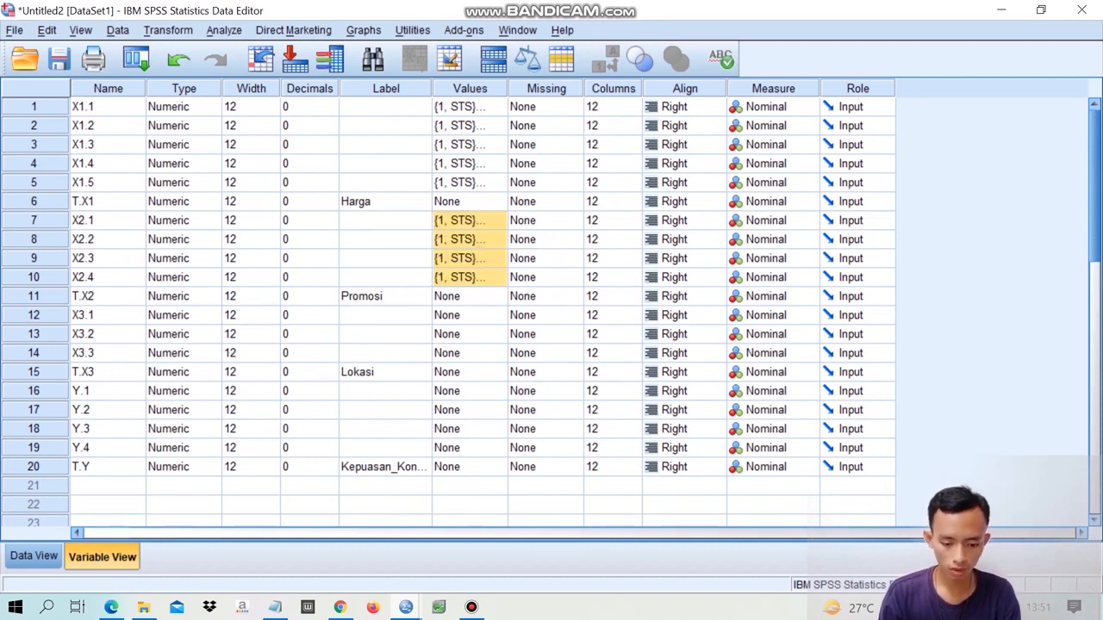
- Paste the copied value labels onto the variables X3.1 through X3.3
click(461, 315)
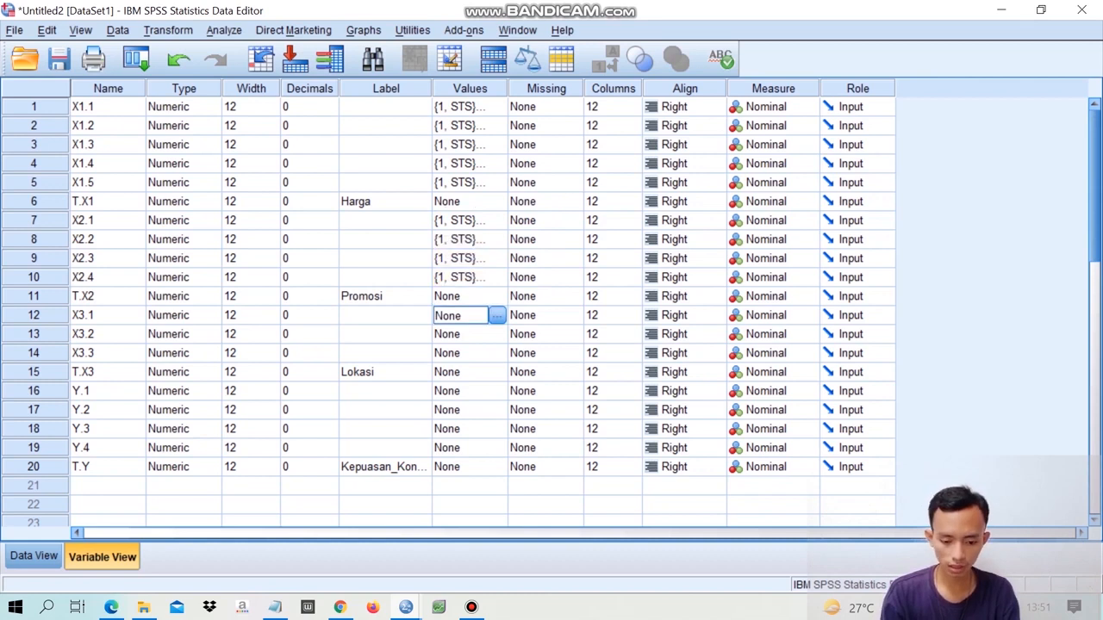
key(shift+Down)
key(shift+Down)
right_click(465, 321)
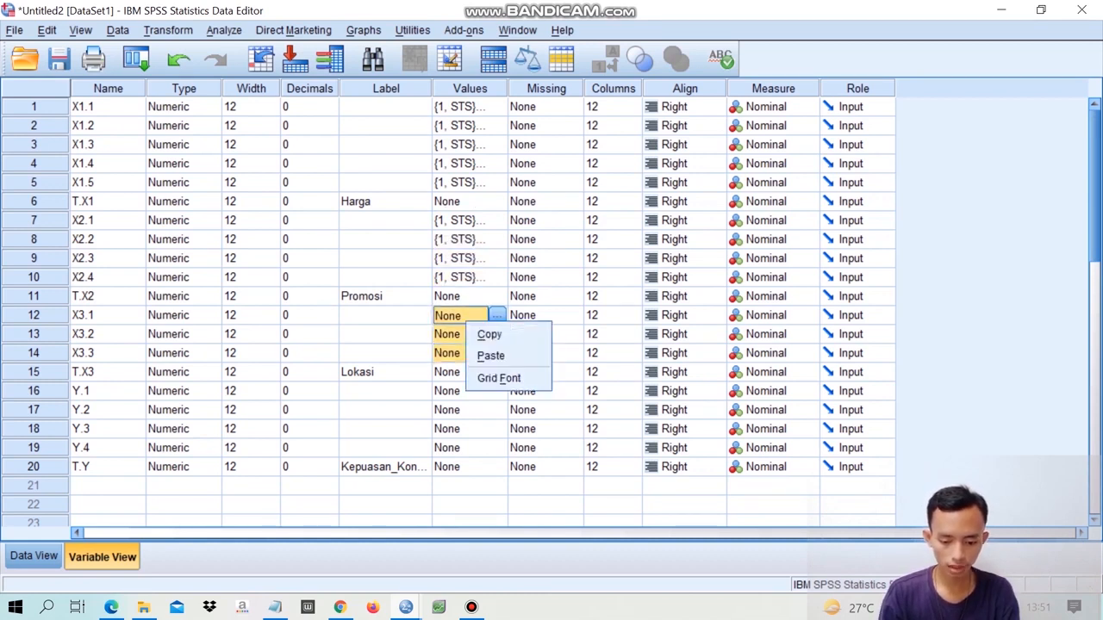
click(491, 356)
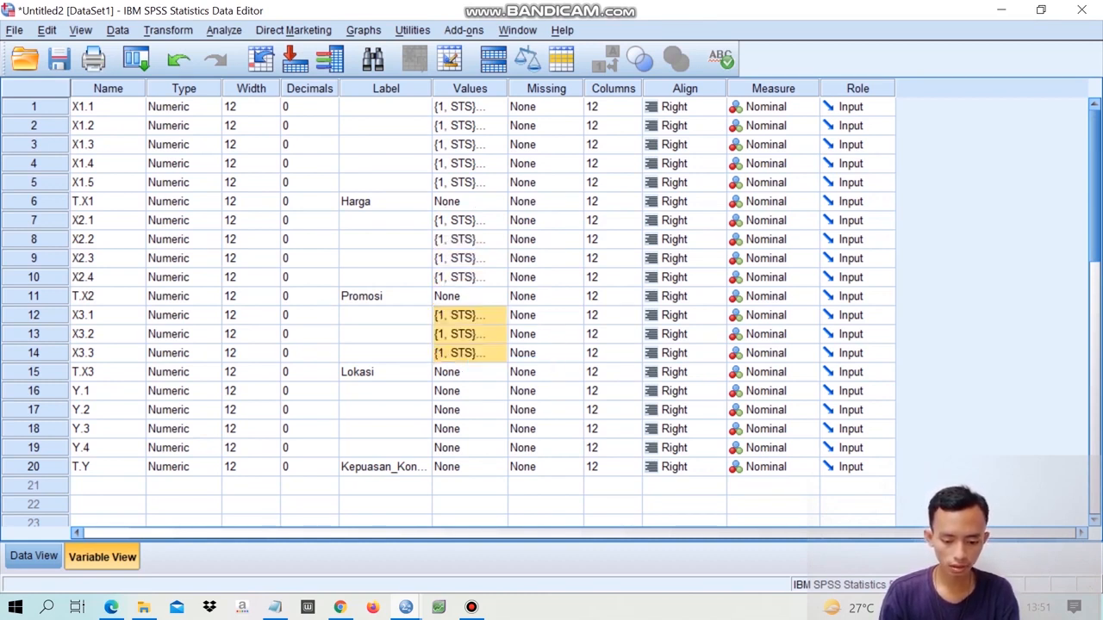
- Paste the copied value labels onto the variables Y.1 through Y.4
click(461, 391)
key(shift+Down)
key(shift+Down)
key(shift+Down)
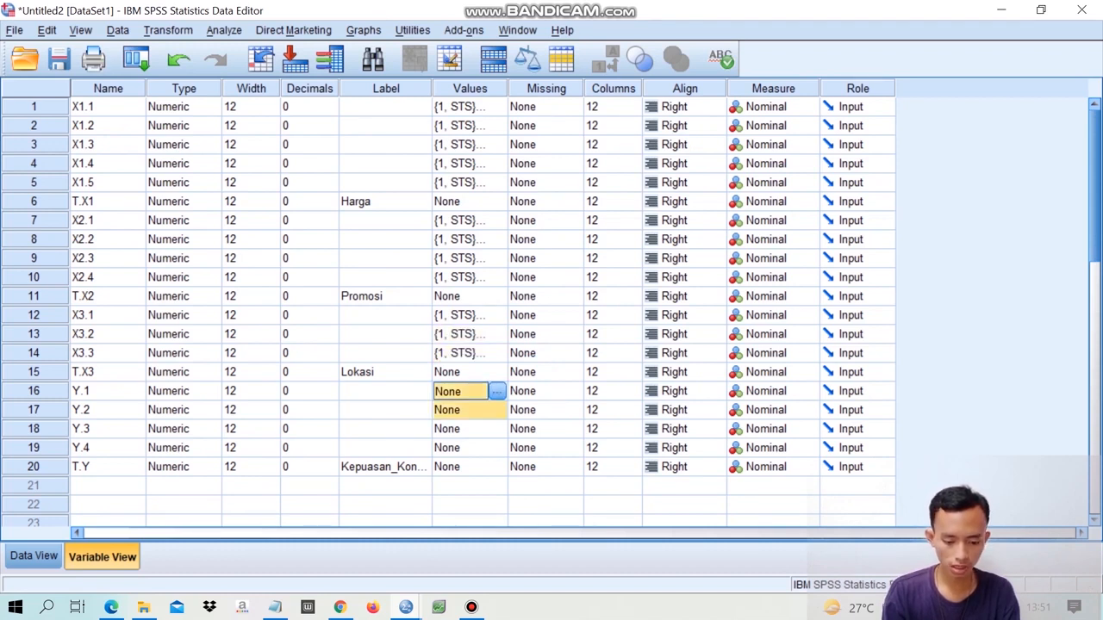
right_click(479, 396)
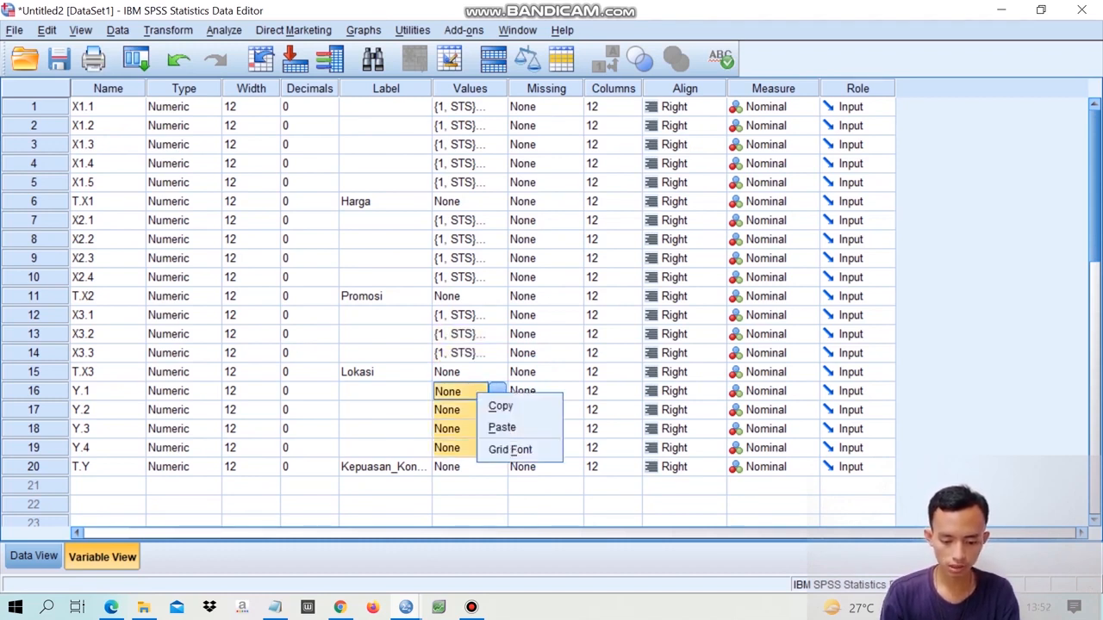
click(502, 428)
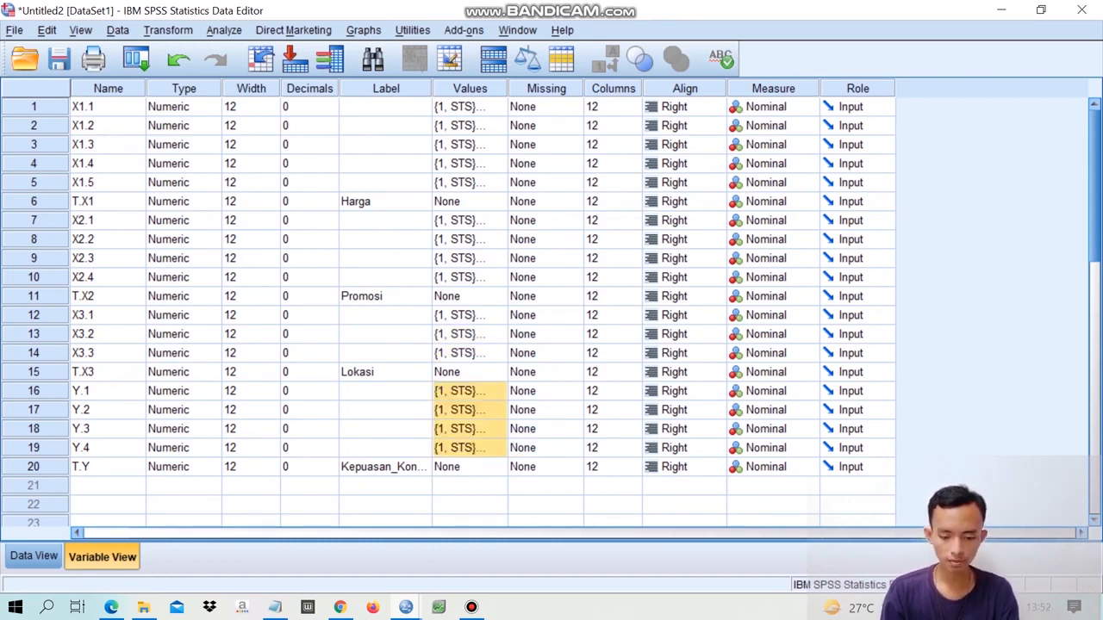
- Set the measurement level of the total variable T.X1 (Harga) to Scale
click(469, 126)
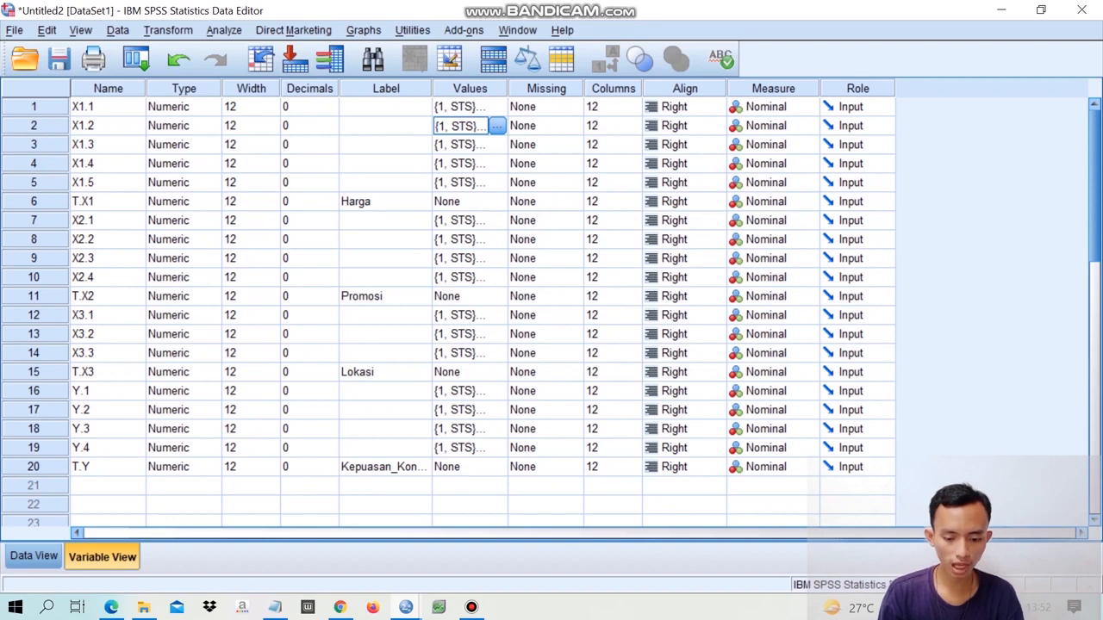
click(465, 202)
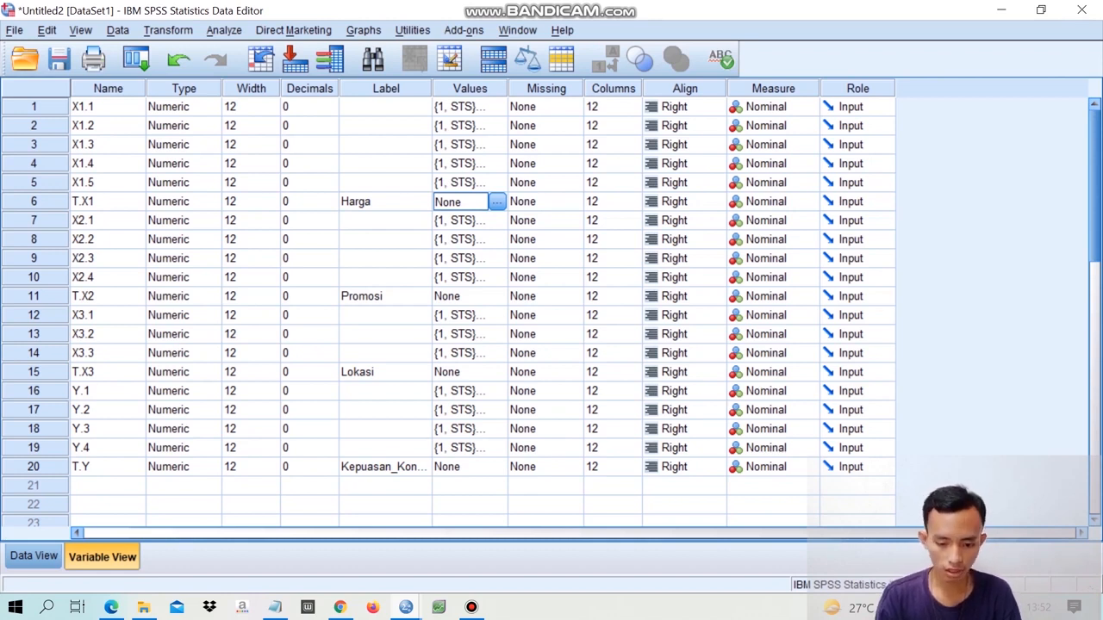
click(803, 202)
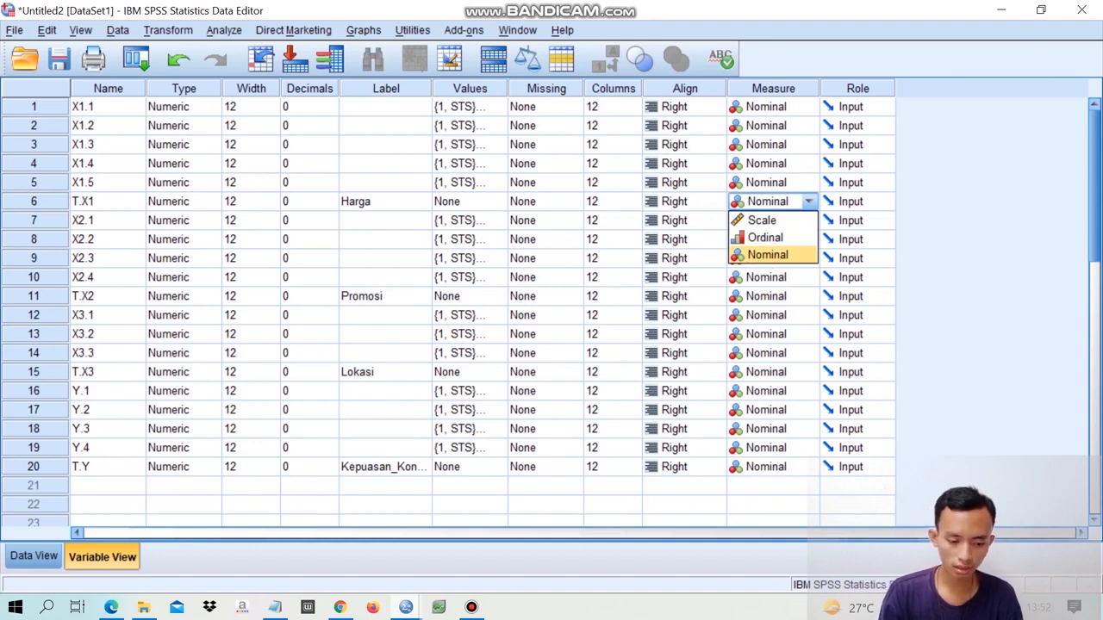
click(34, 202)
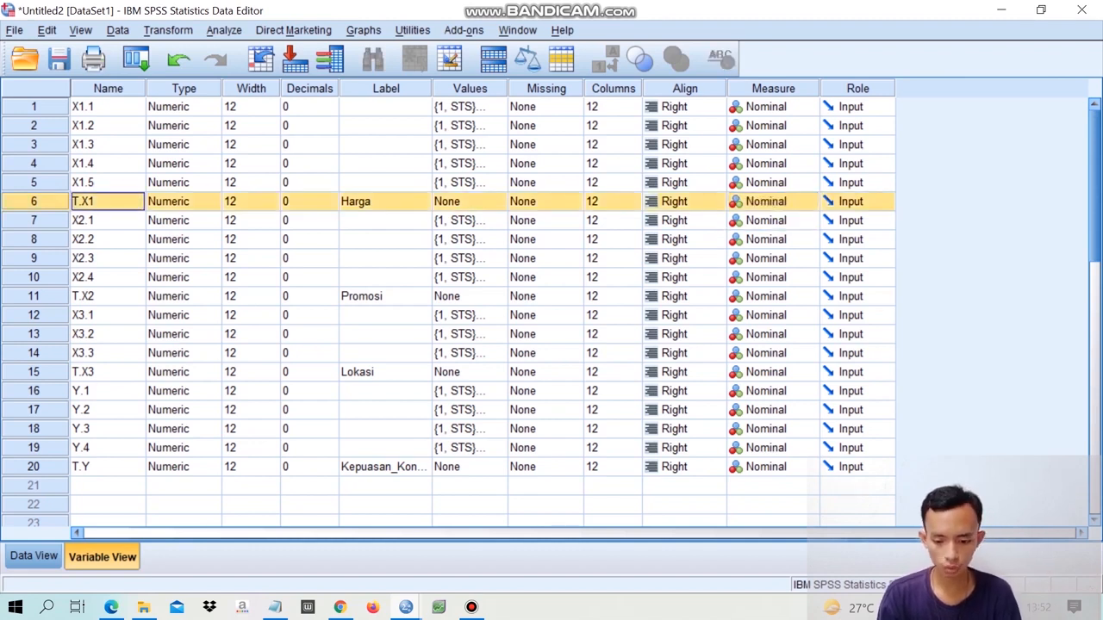
click(803, 201)
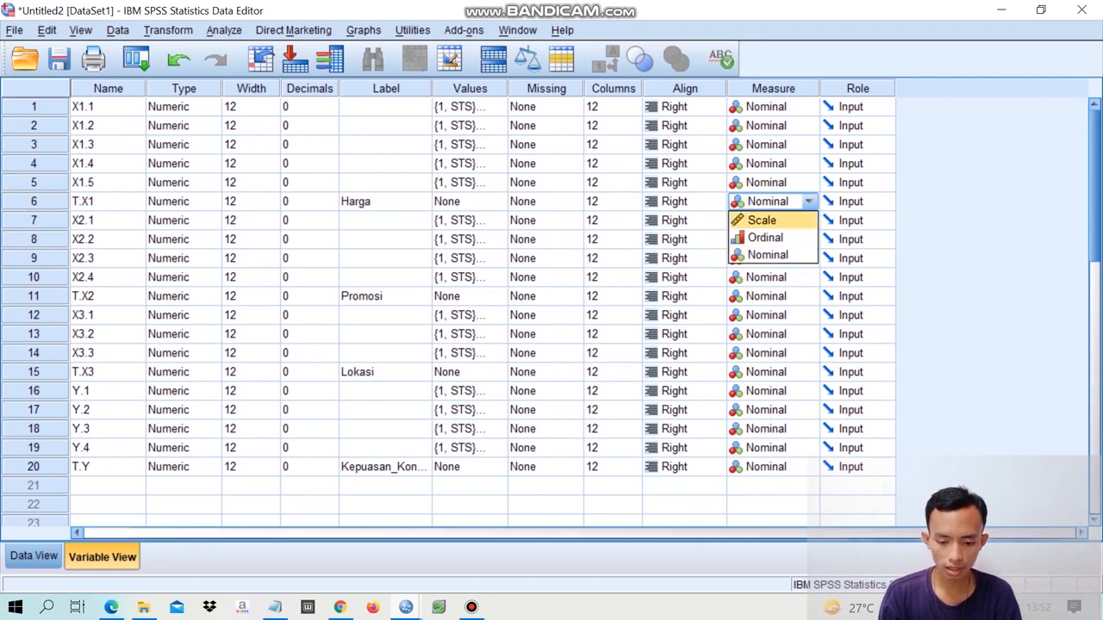
click(760, 220)
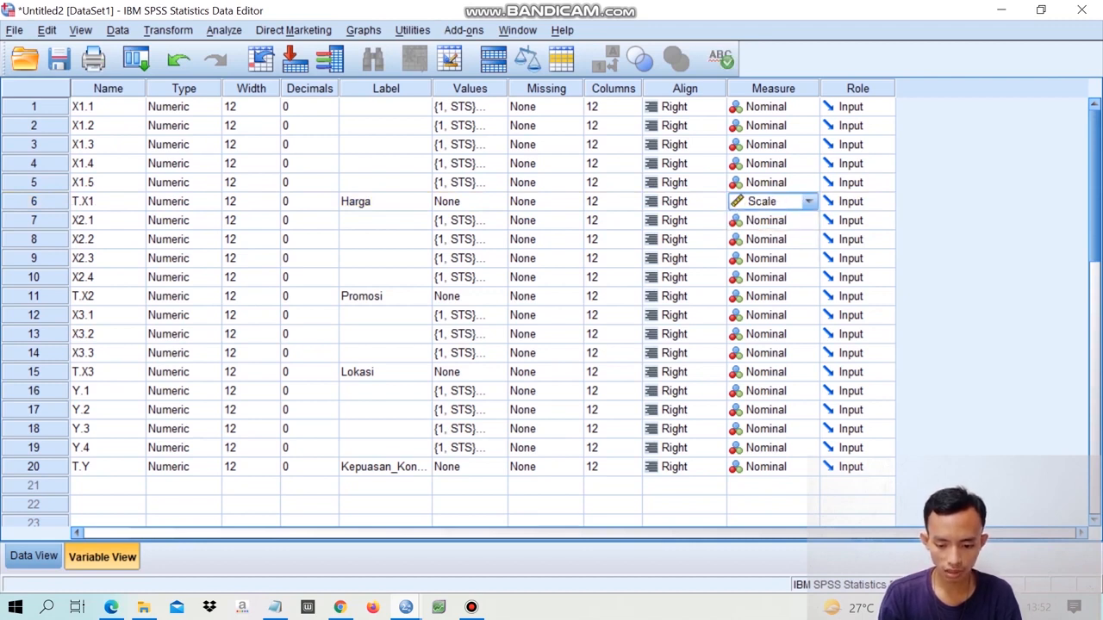
- Set the measurement level of the total variables T.X2 (Promosi), T.X3 (Lokasi) and T.Y (Kepuasan_Konsumen) to Scale
click(807, 296)
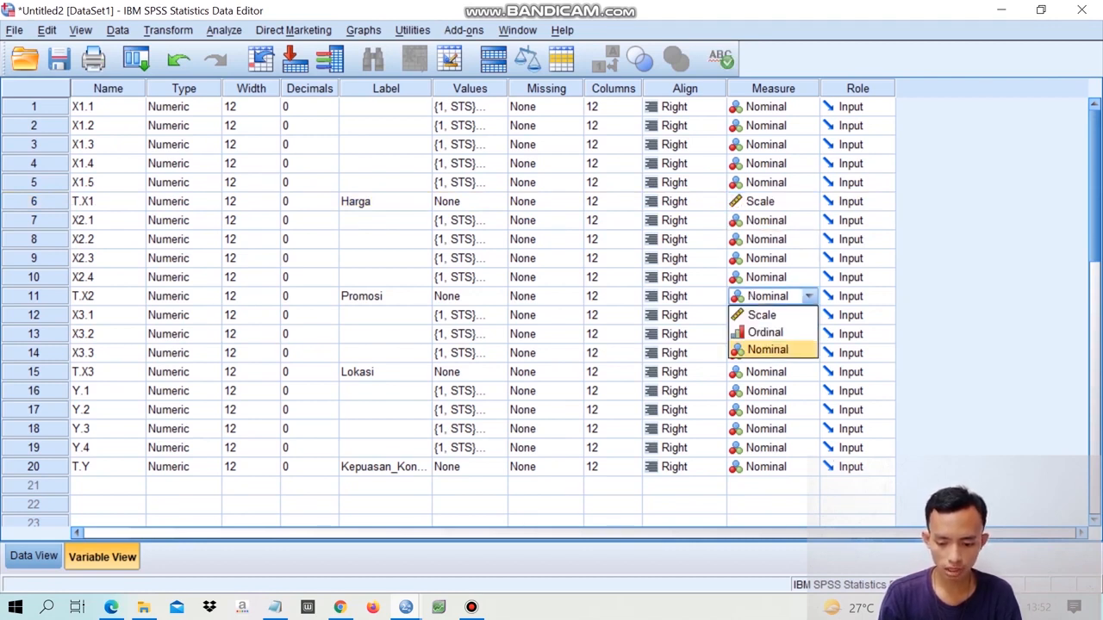
click(762, 315)
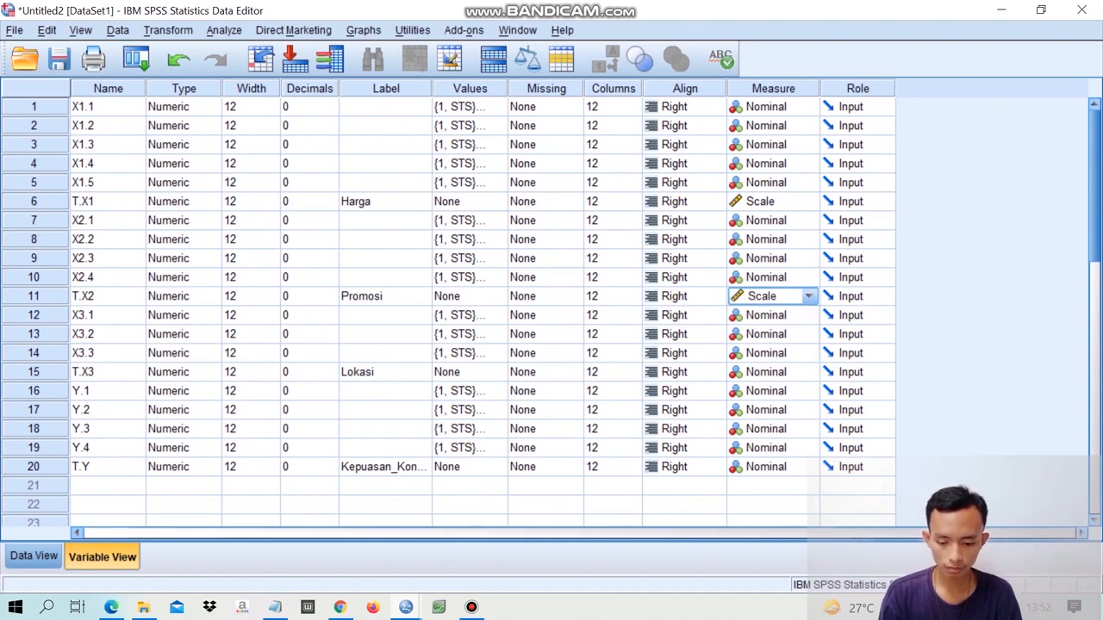
click(807, 373)
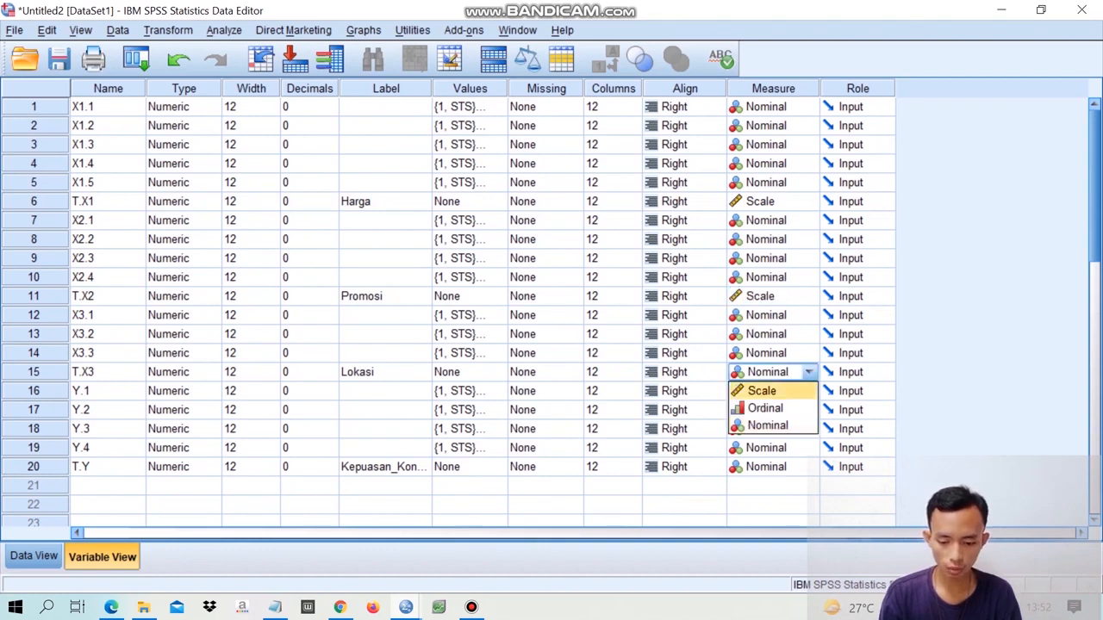
click(762, 391)
click(807, 467)
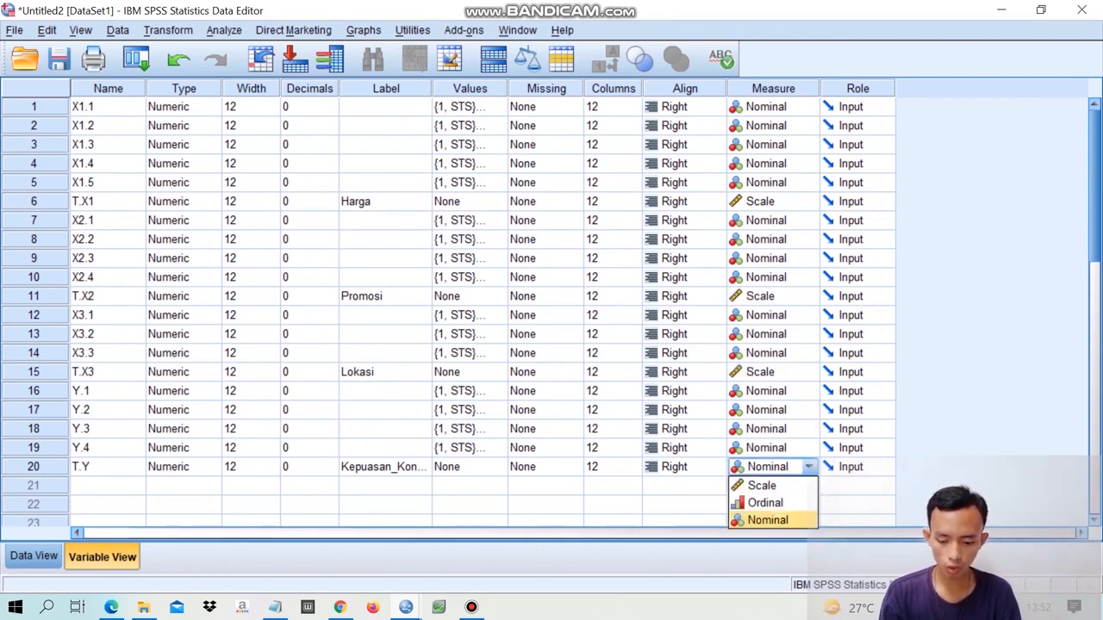
click(762, 485)
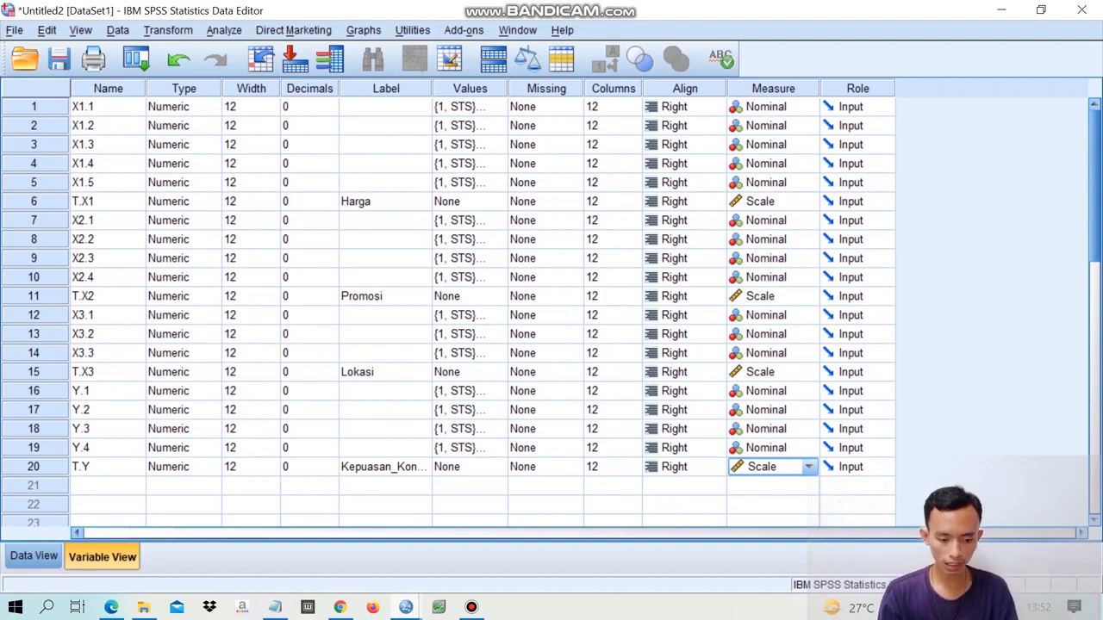
- Return to the data view and set up a Descriptives analysis with Harga [T.X1] and Promosi [T.X2] as analysis variables
click(34, 557)
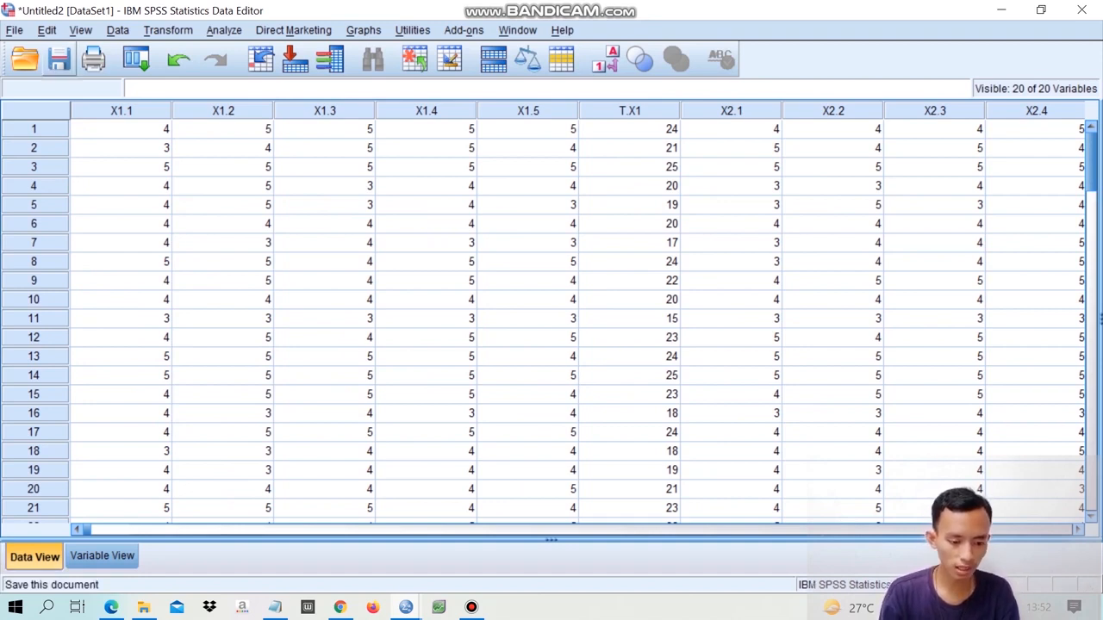
click(224, 30)
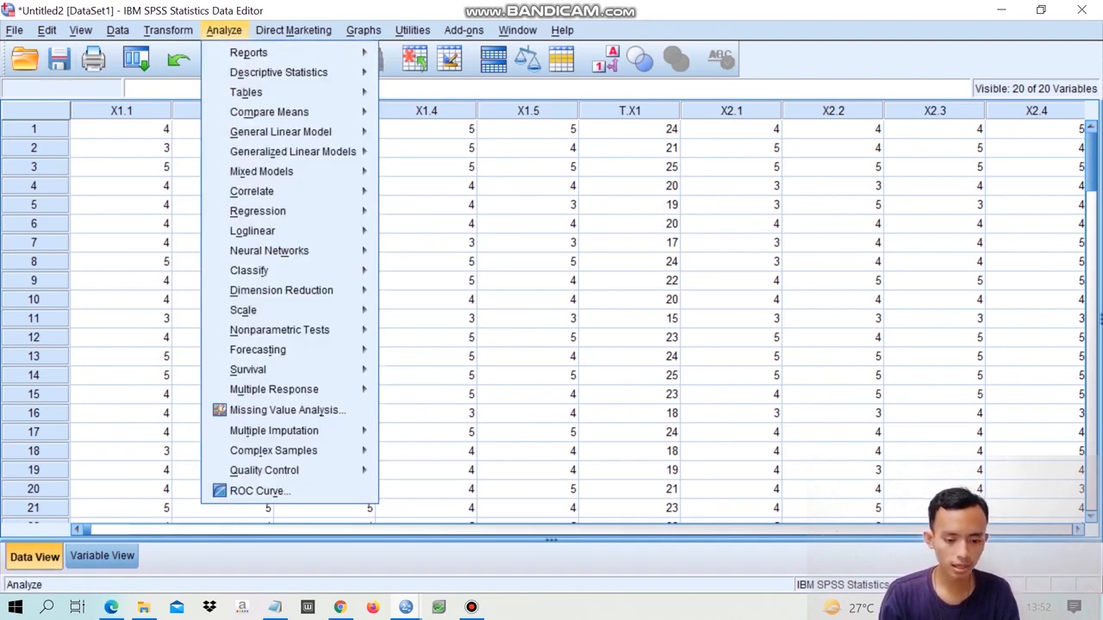
mouse_move(278, 73)
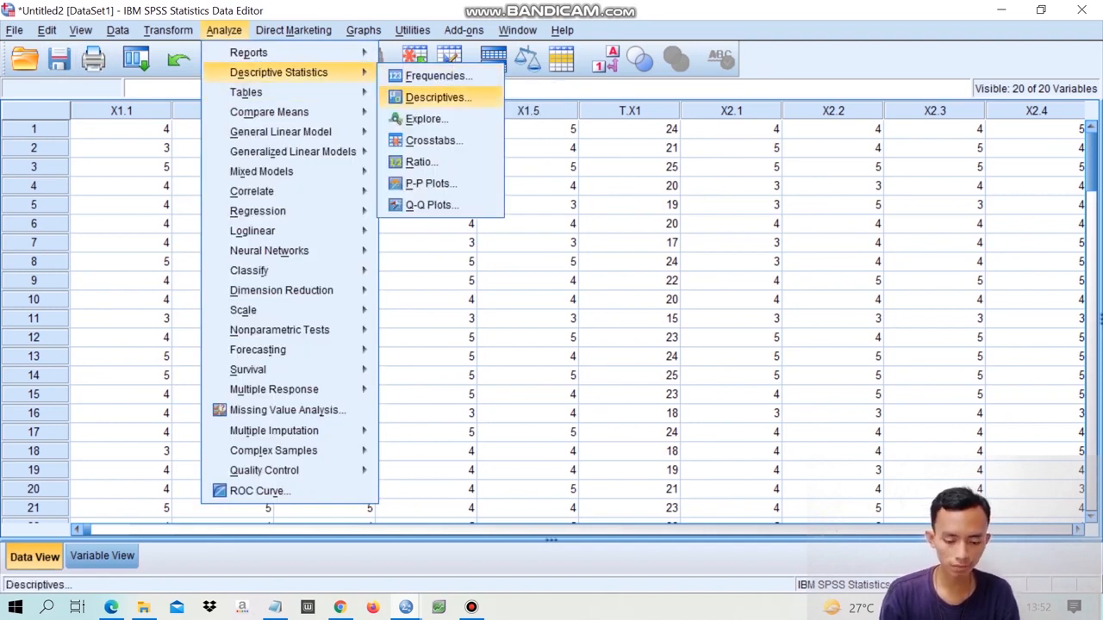
click(437, 97)
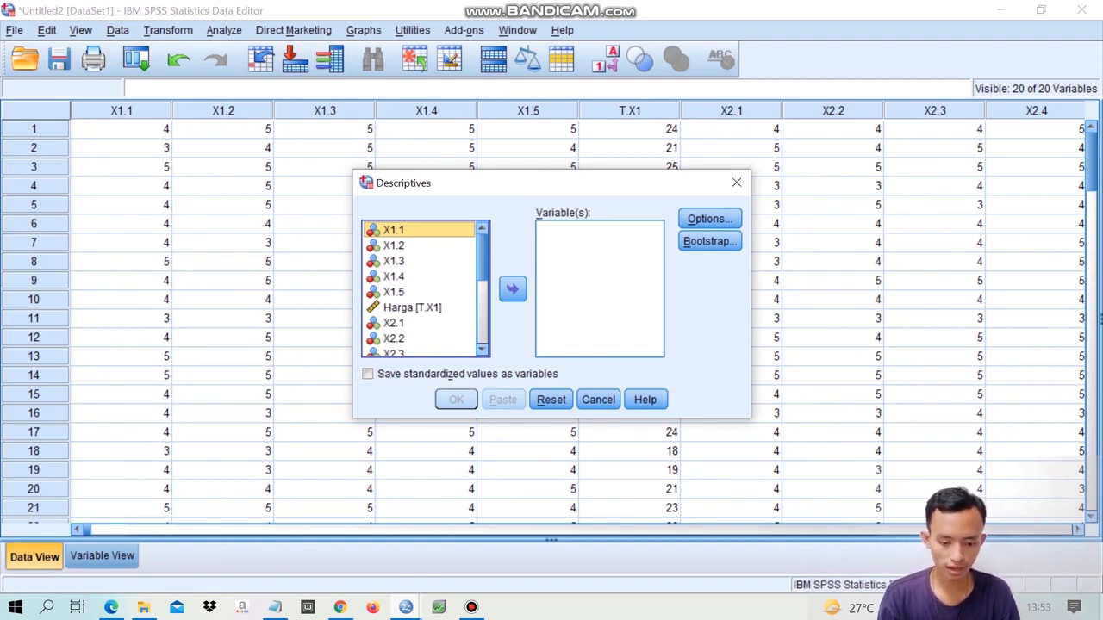
click(413, 307)
click(513, 290)
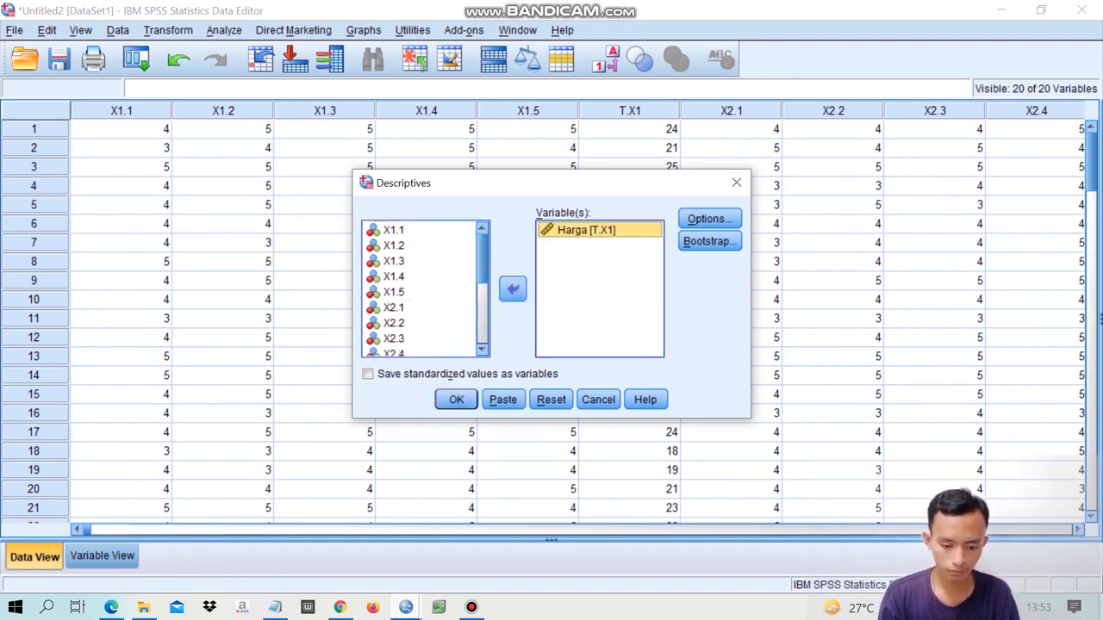
scroll(422, 288, down, 3)
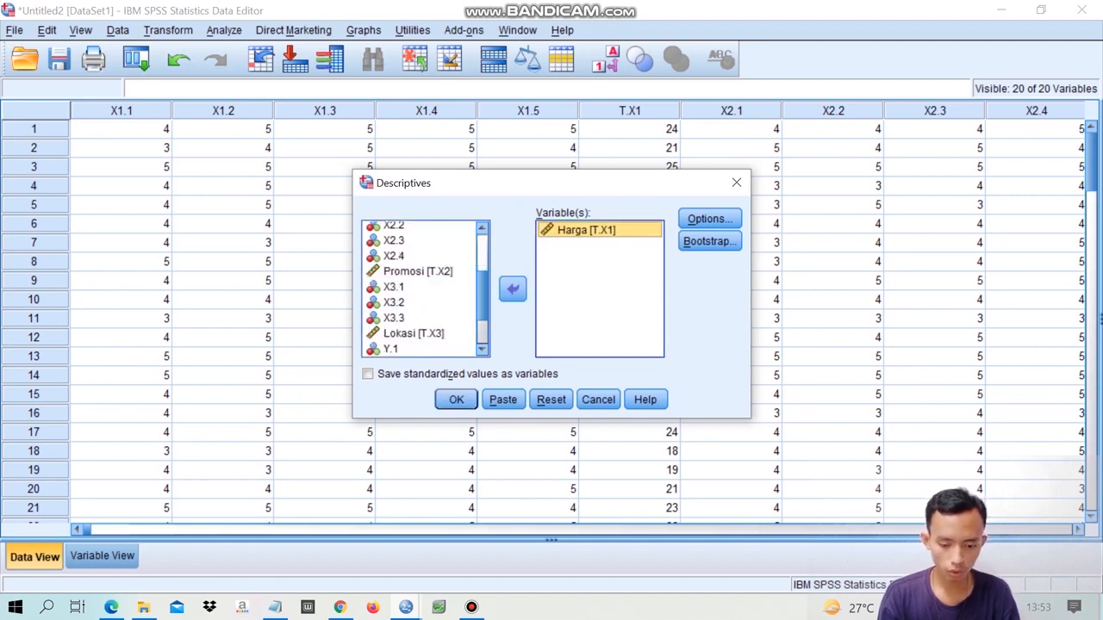
click(417, 272)
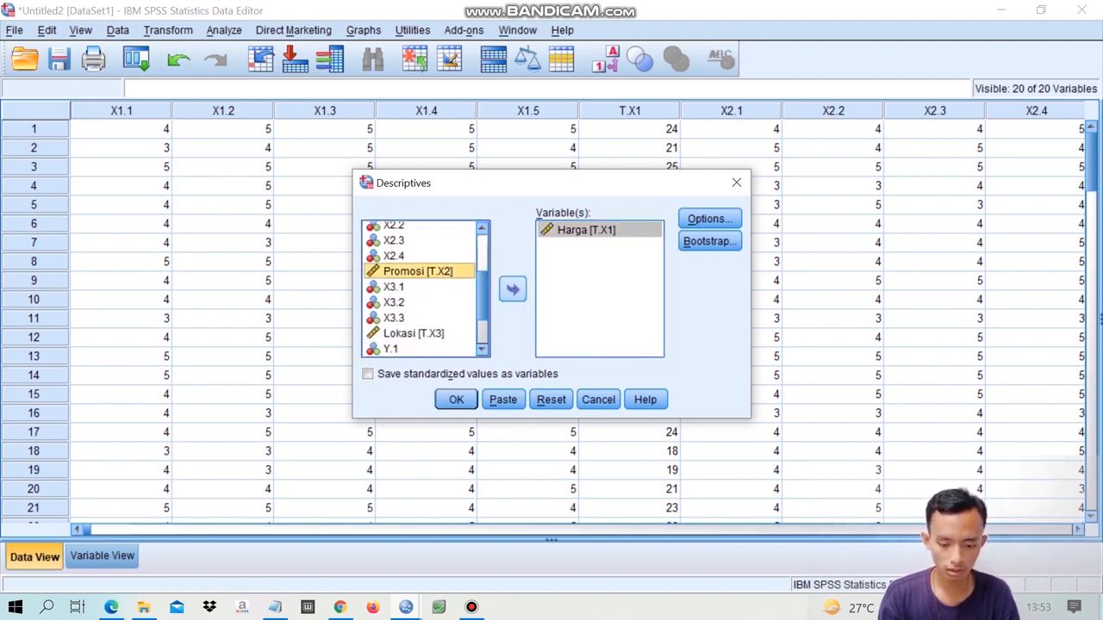
click(512, 290)
- Add Lokasi [T.X3] and Kepuasan_Konsumen [T.Y] to the Descriptives variables and run the analysis
click(417, 333)
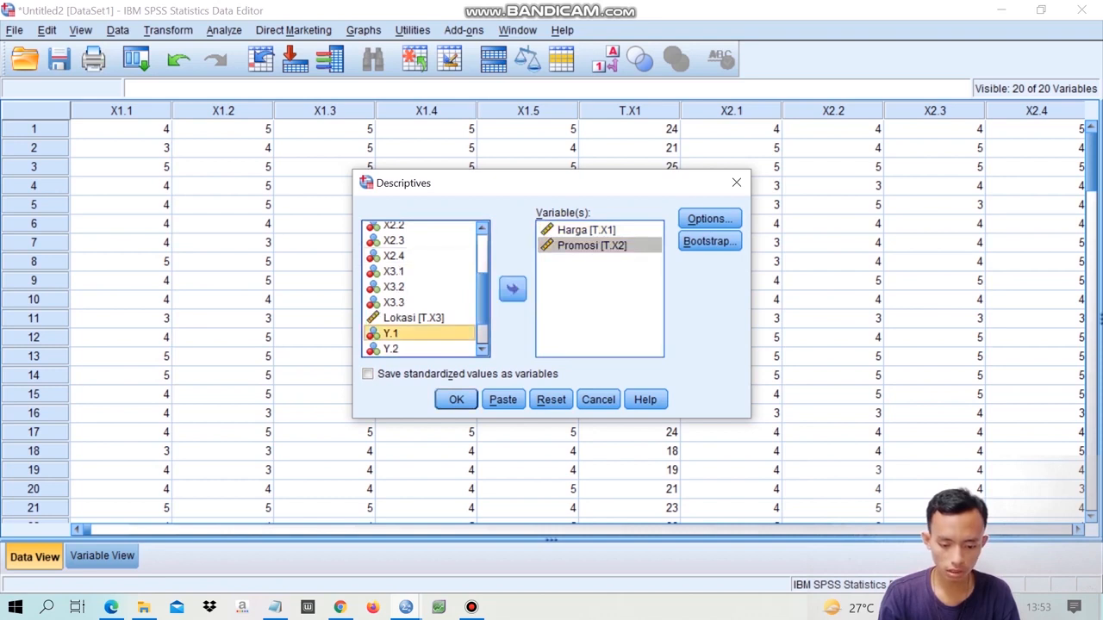
click(415, 318)
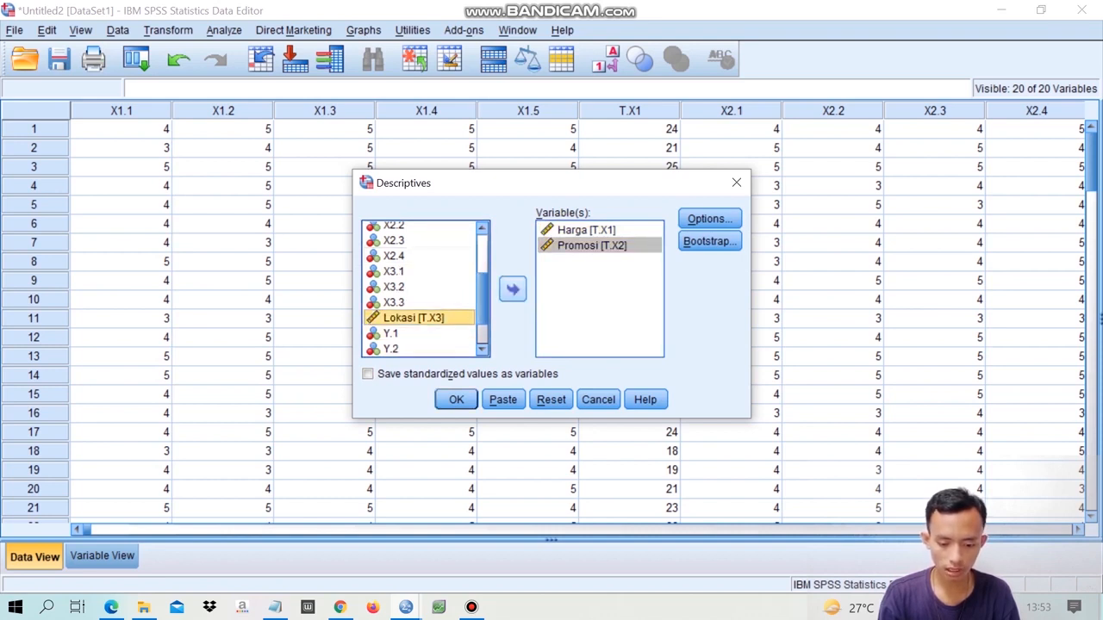
click(512, 289)
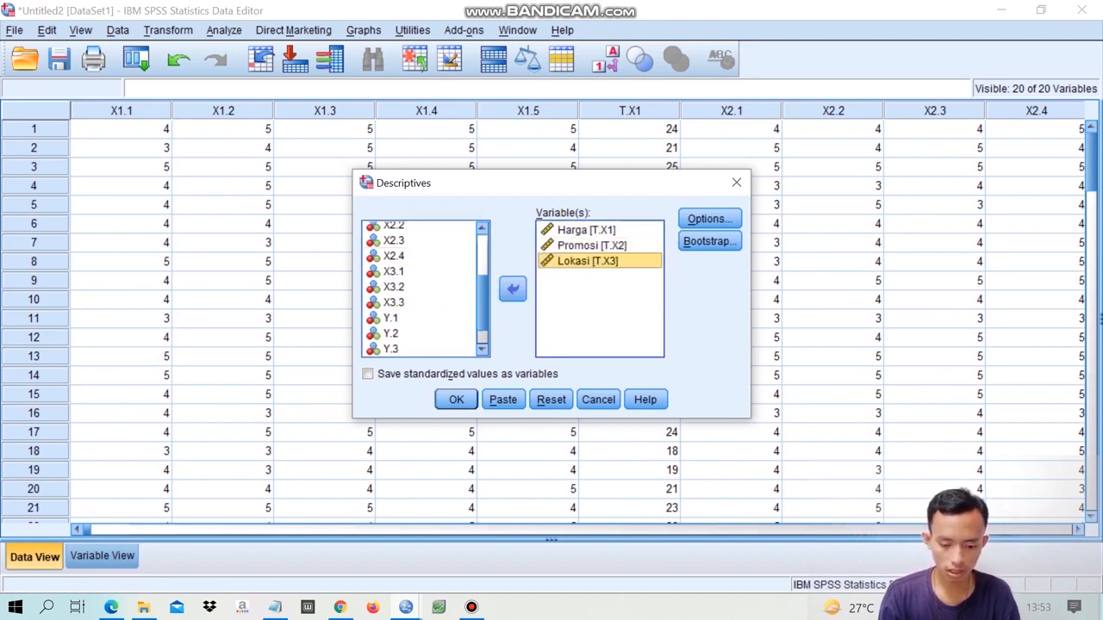
scroll(425, 319, down, 1)
click(426, 349)
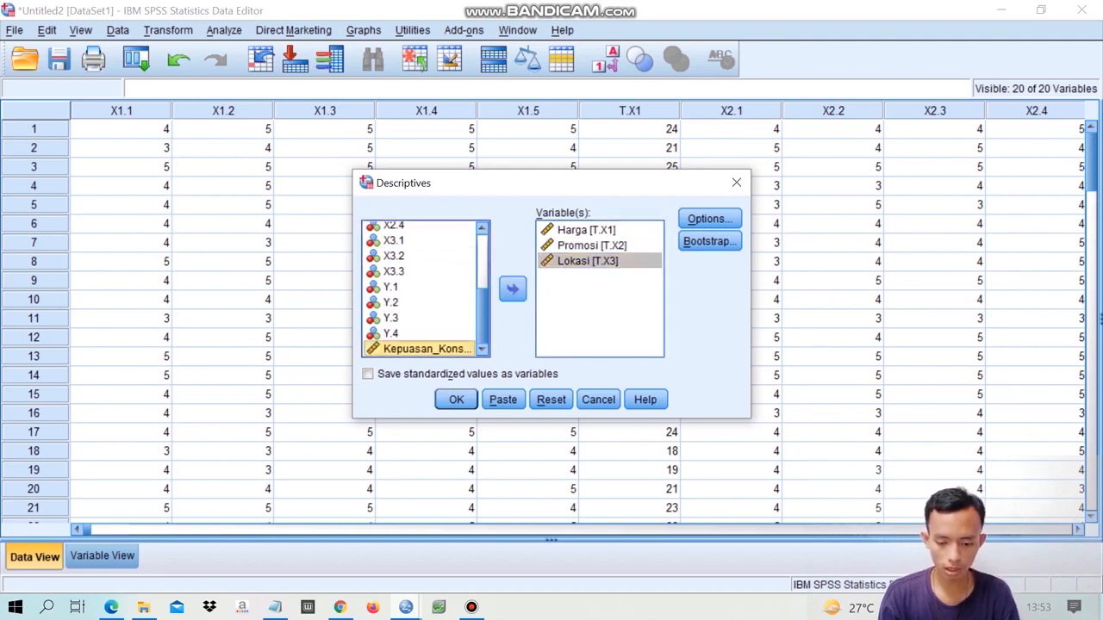
click(512, 289)
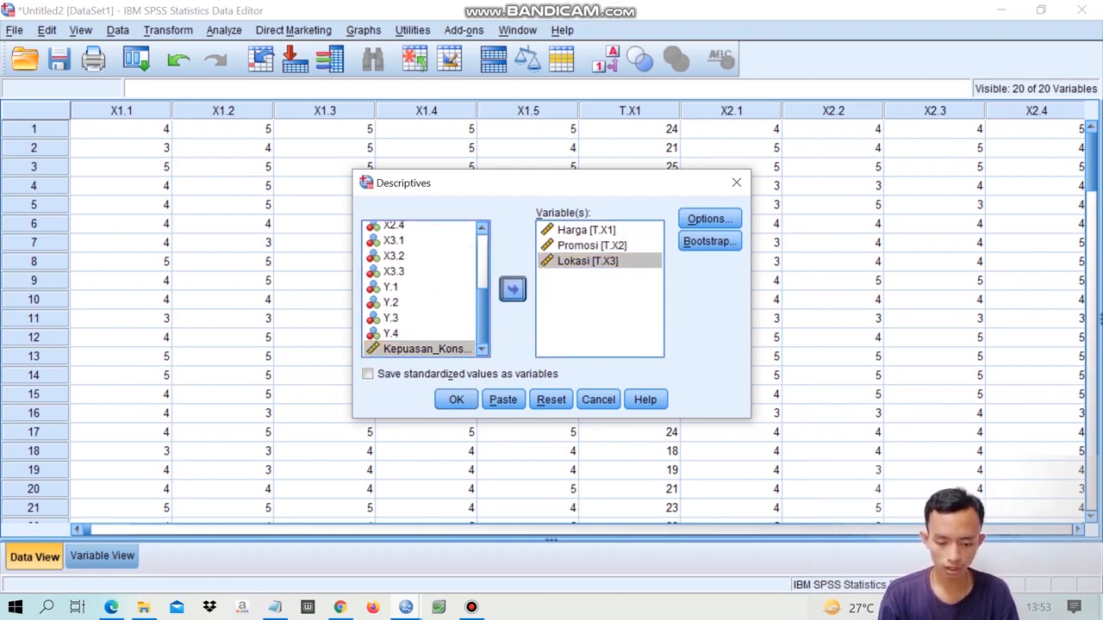
click(456, 399)
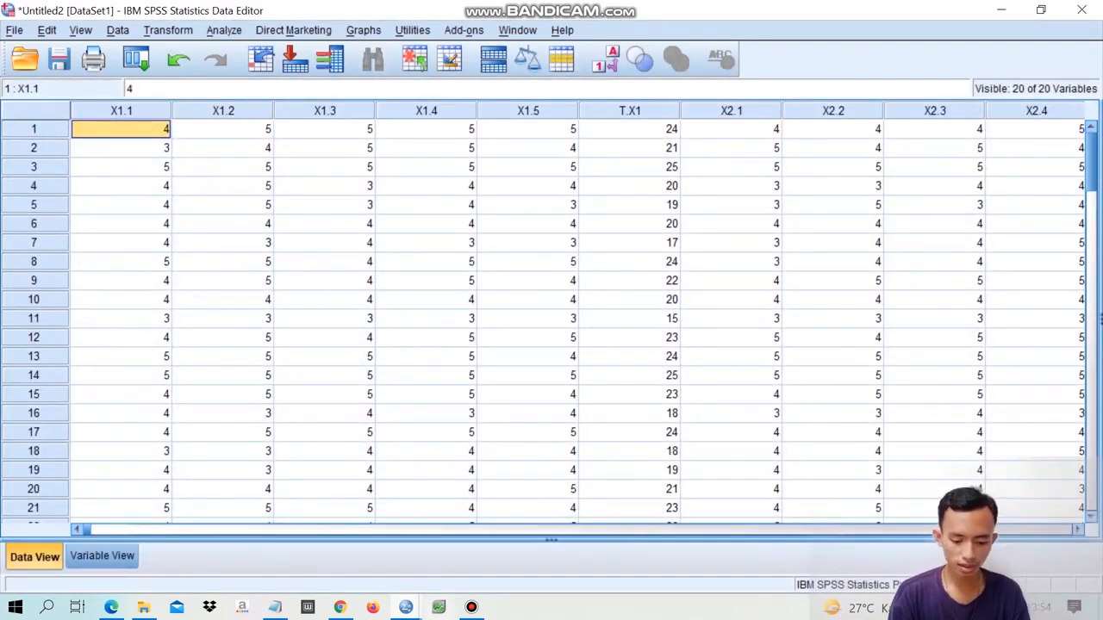
- Review the Descriptive Statistics table in the output viewer and return to the data editor
mouse_move(406, 606)
click(312, 529)
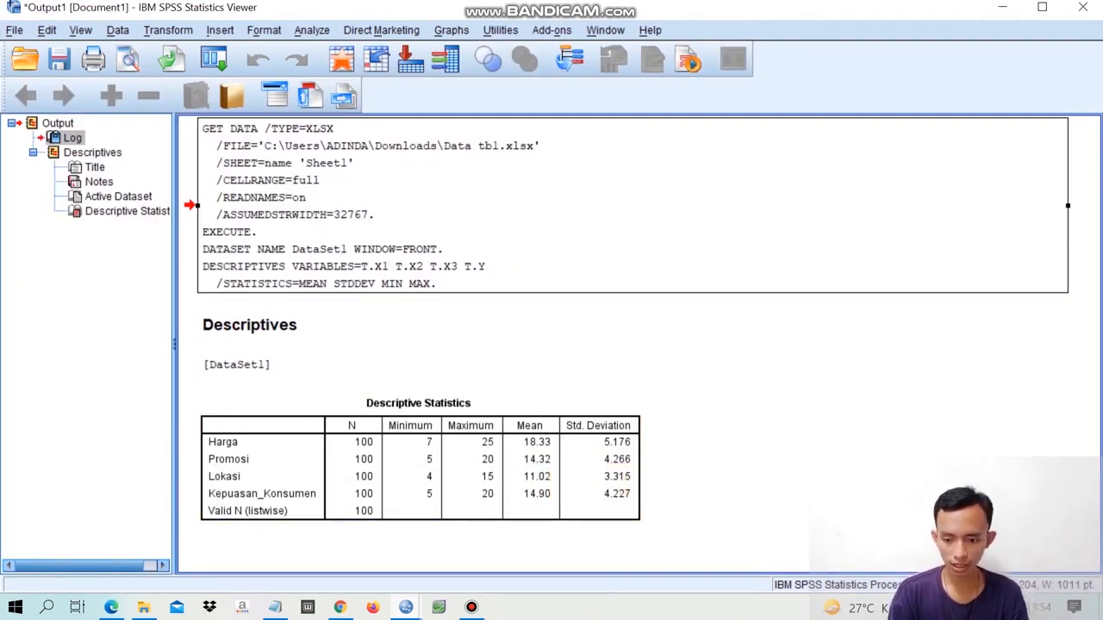
key(alt+Tab)
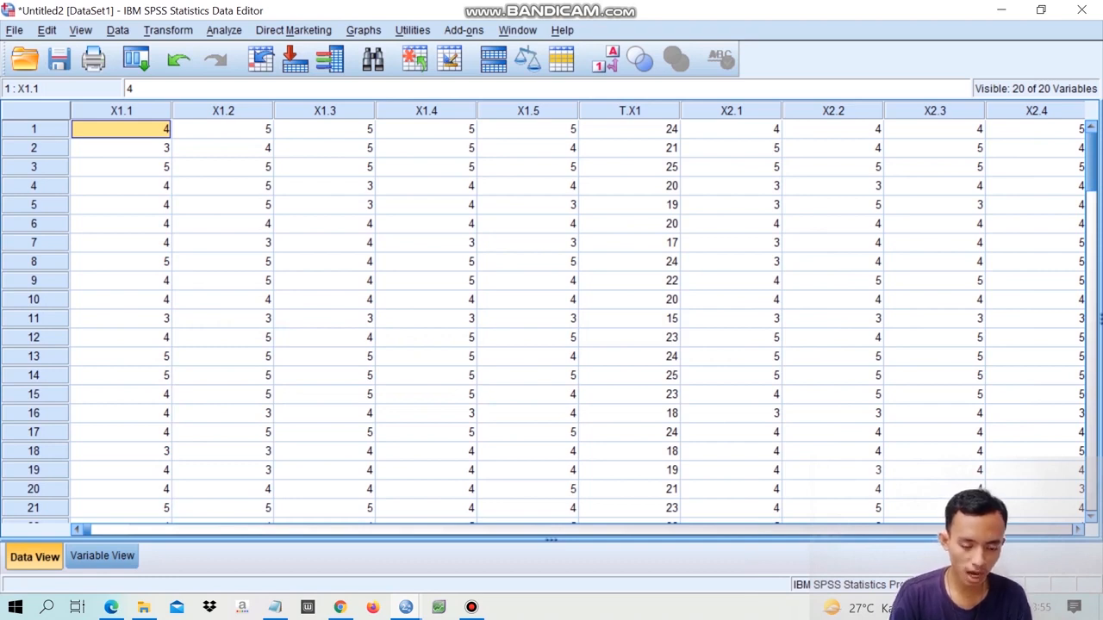
- Run a two-tailed Pearson bivariate correlation on X1.1 through X1.5 together with the total Harga [T.X1]
click(224, 30)
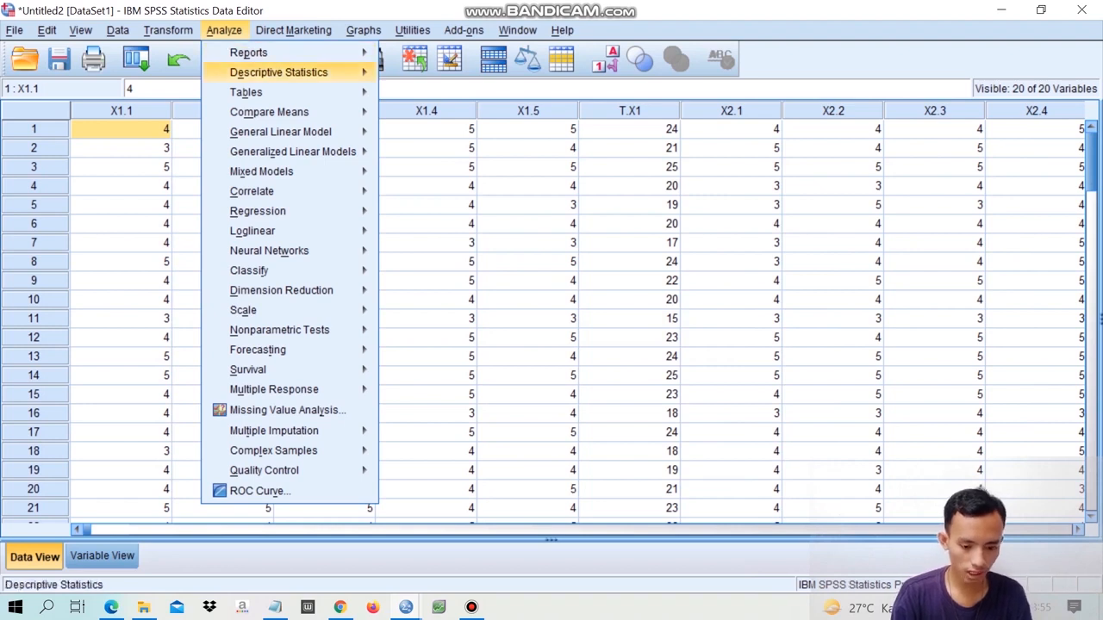
mouse_move(278, 73)
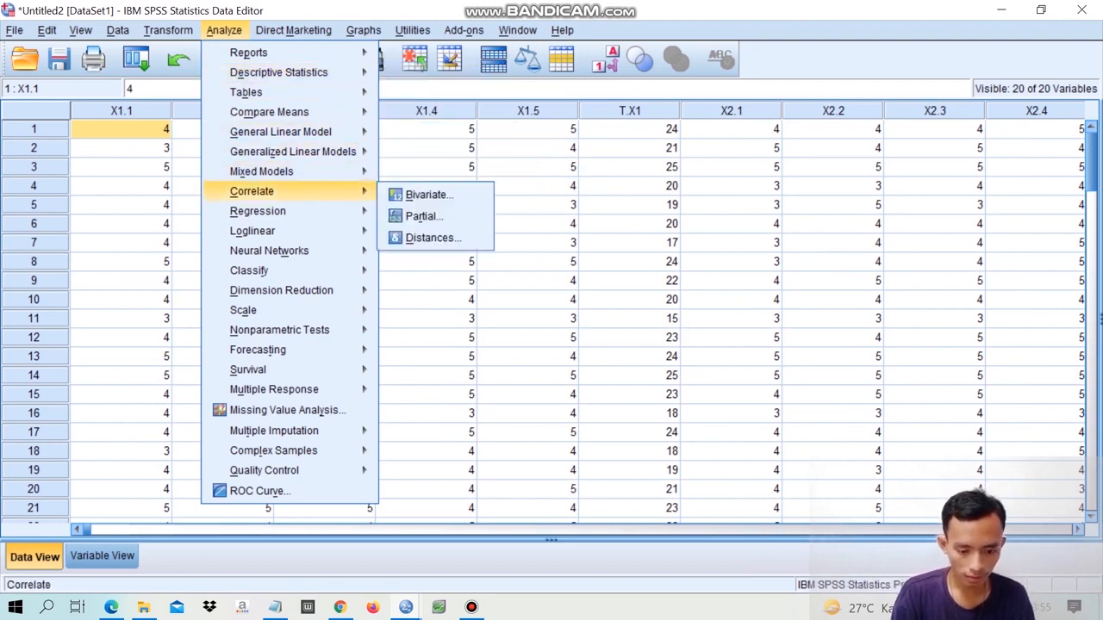
mouse_move(284, 191)
click(429, 195)
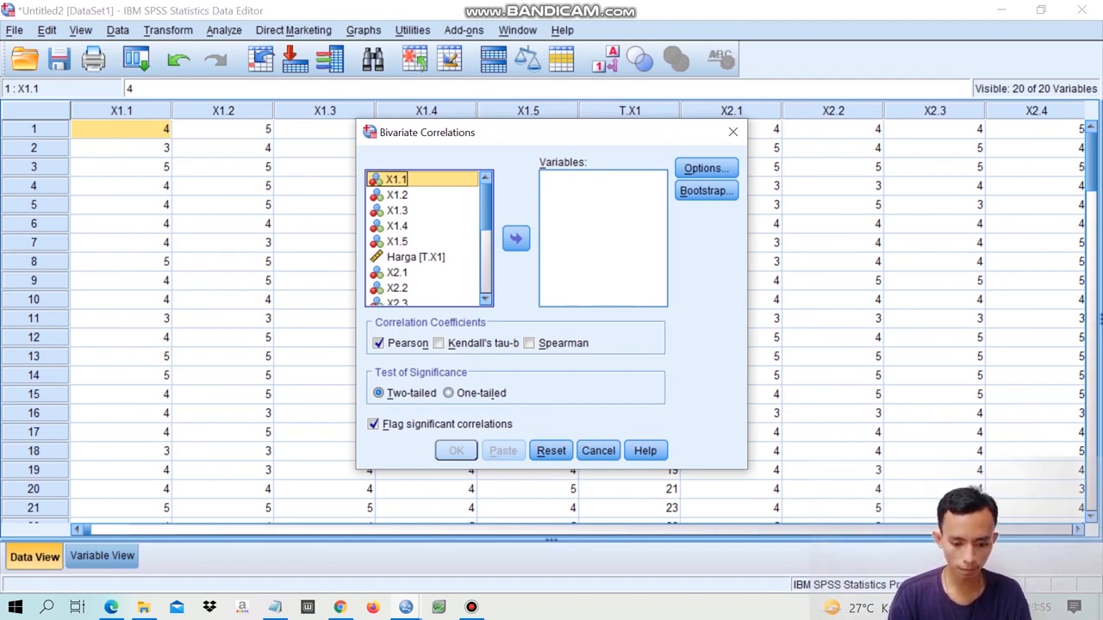
key(shift+Down)
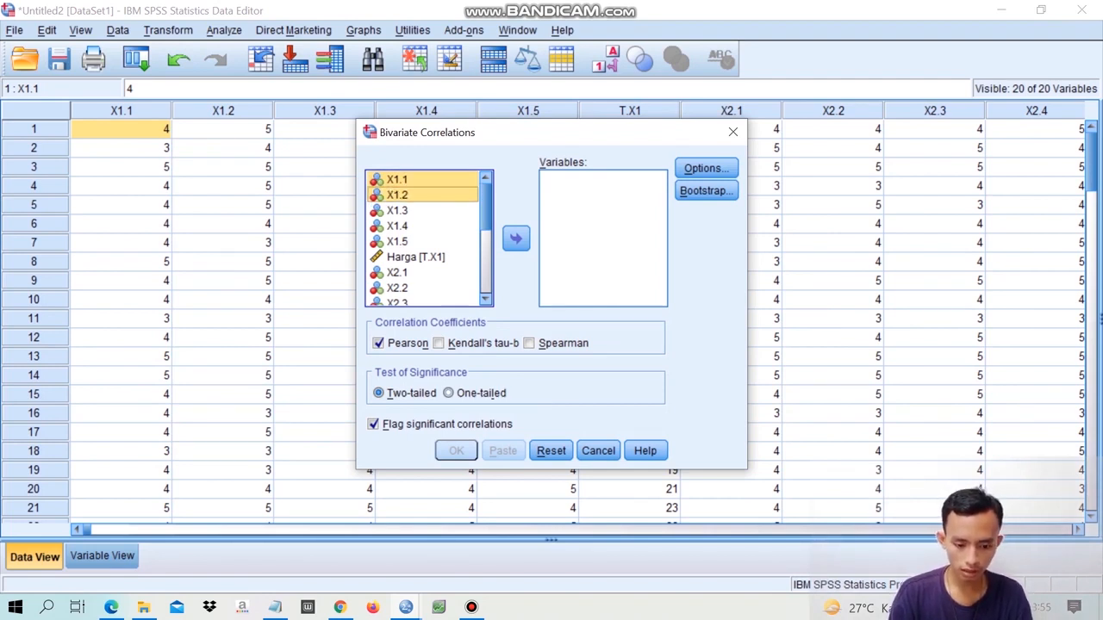
key(shift+Down)
key(shift+Down)
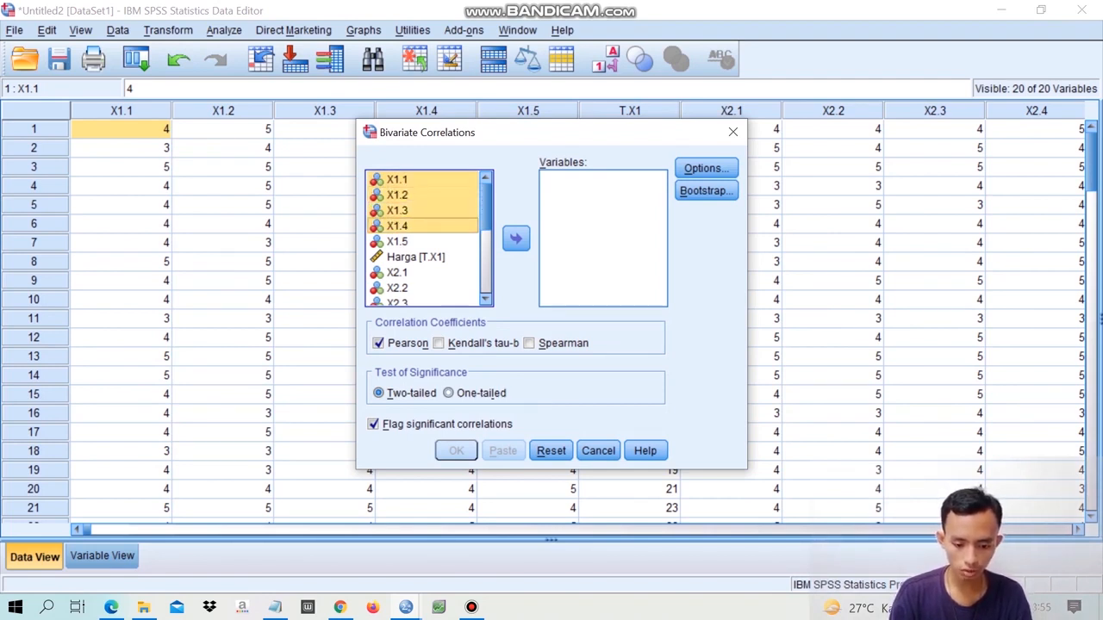
key(shift+Down)
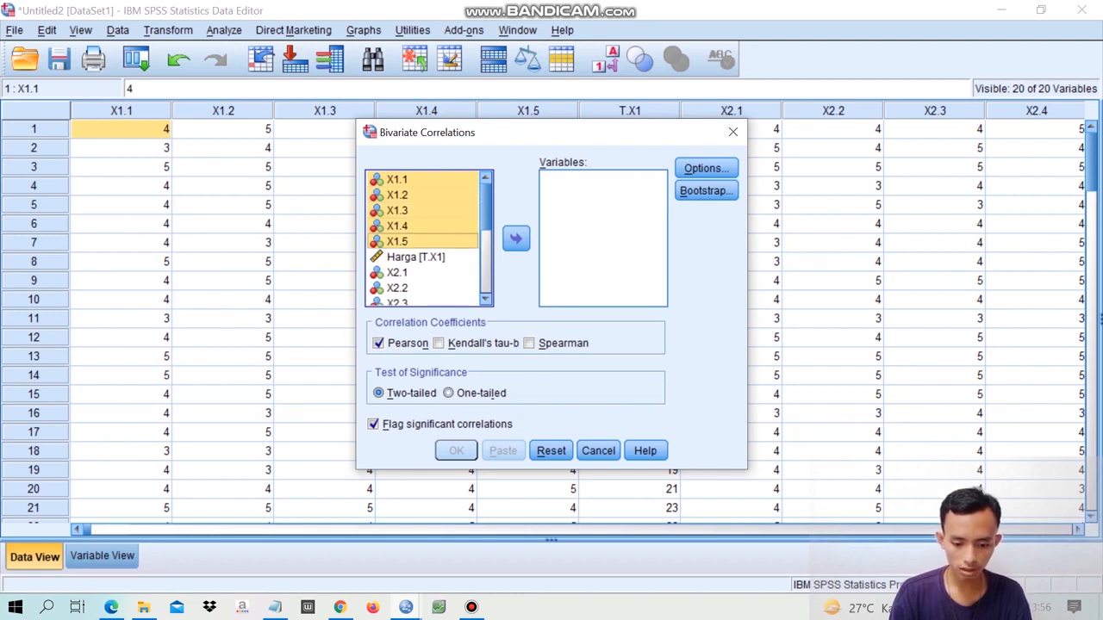
key(shift+Down)
click(516, 238)
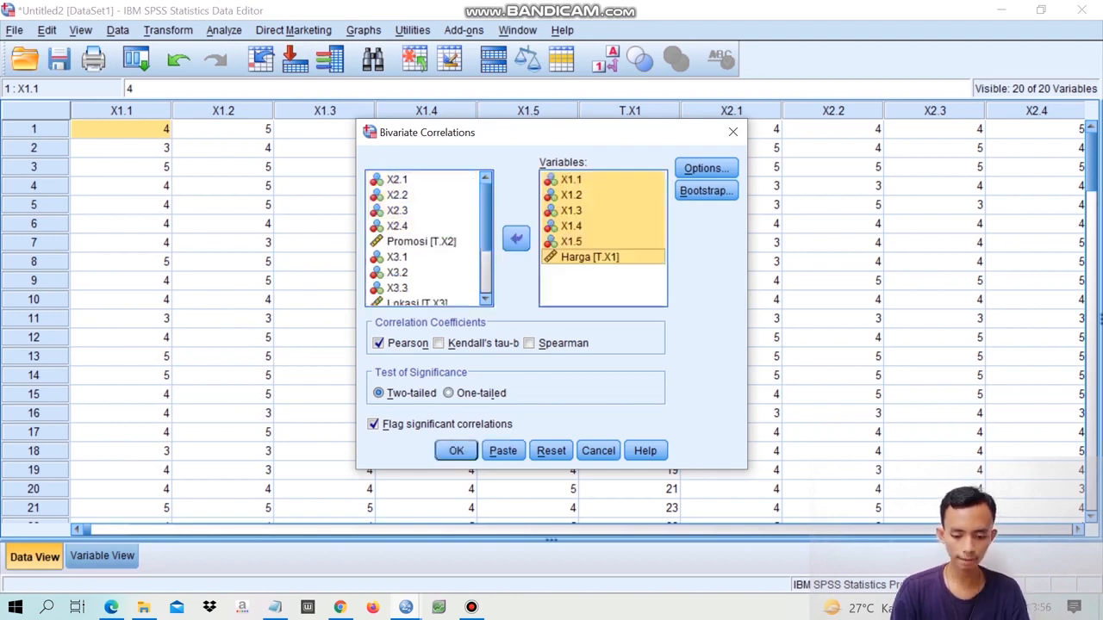
click(456, 450)
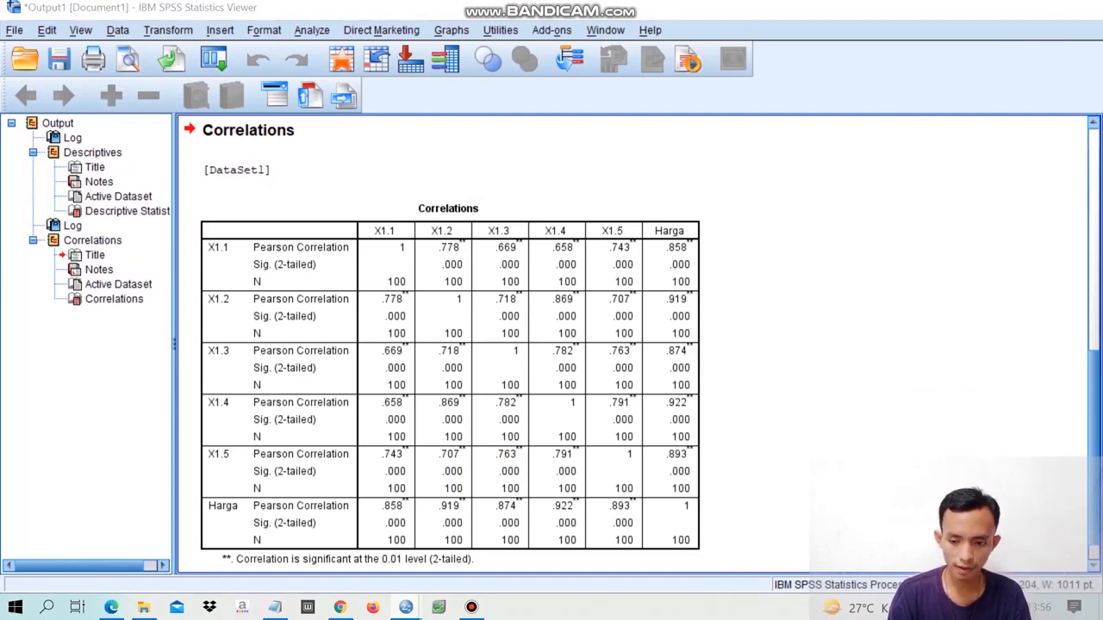
- Return from the output to the data editor, reopen Bivariate Correlations and remove X1.1 through X1.5 and Harga [T.X1] from the analysis variables
click(1002, 8)
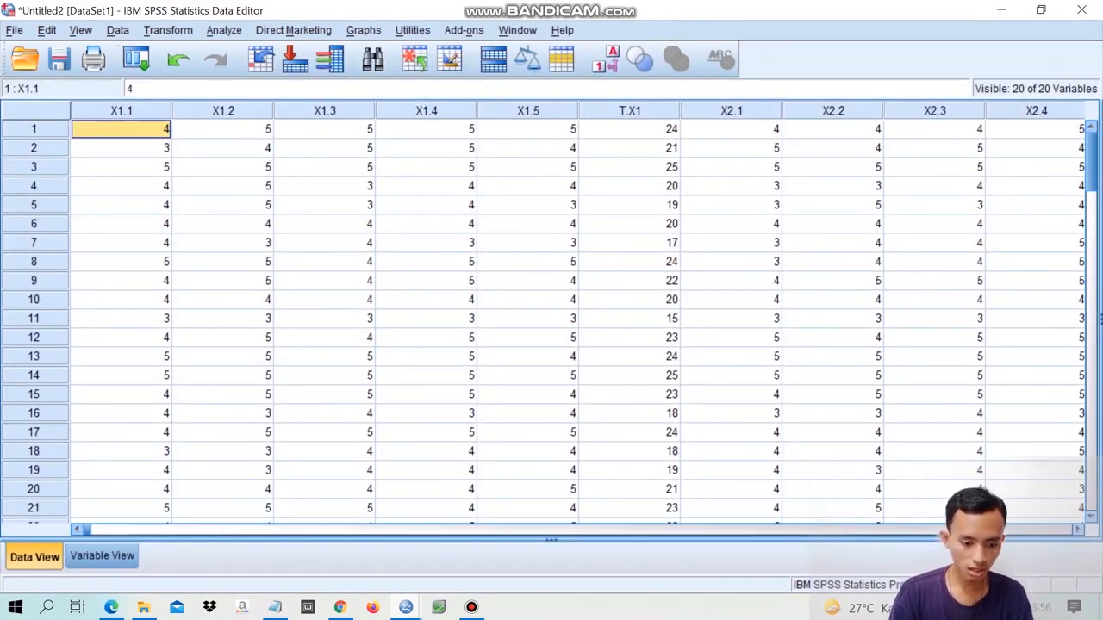
click(224, 31)
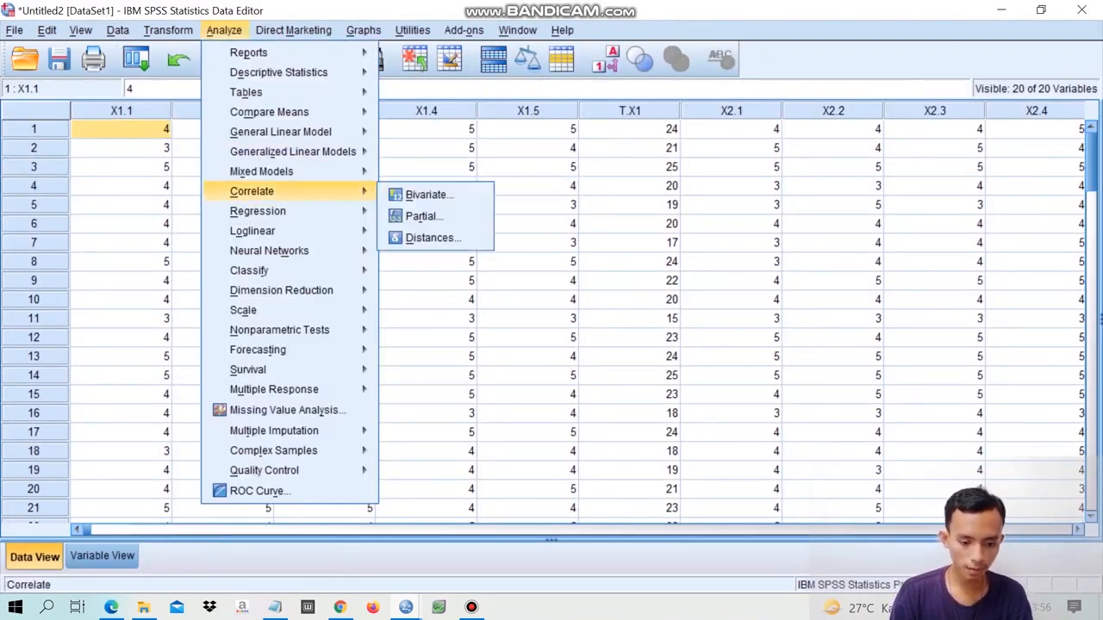
mouse_move(258, 192)
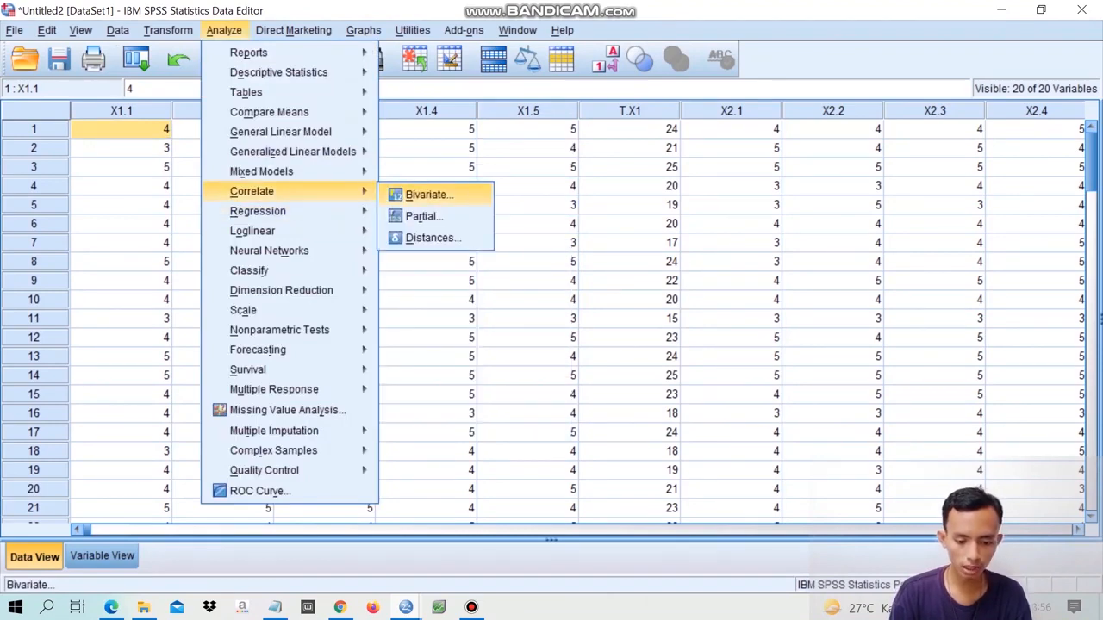
click(429, 195)
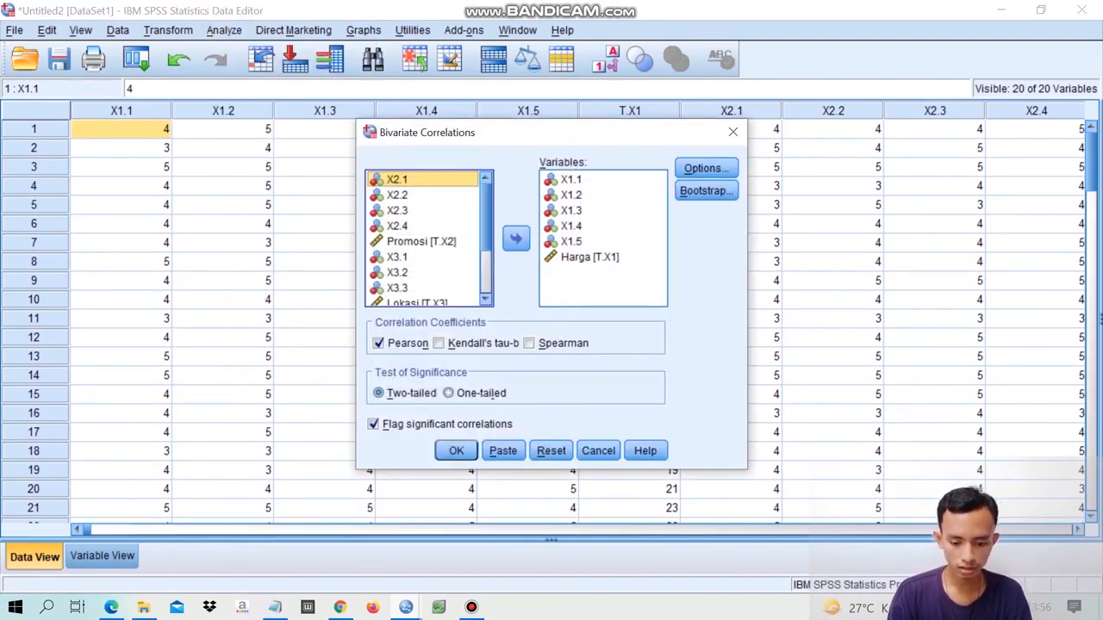
click(601, 257)
key(ctrl+a)
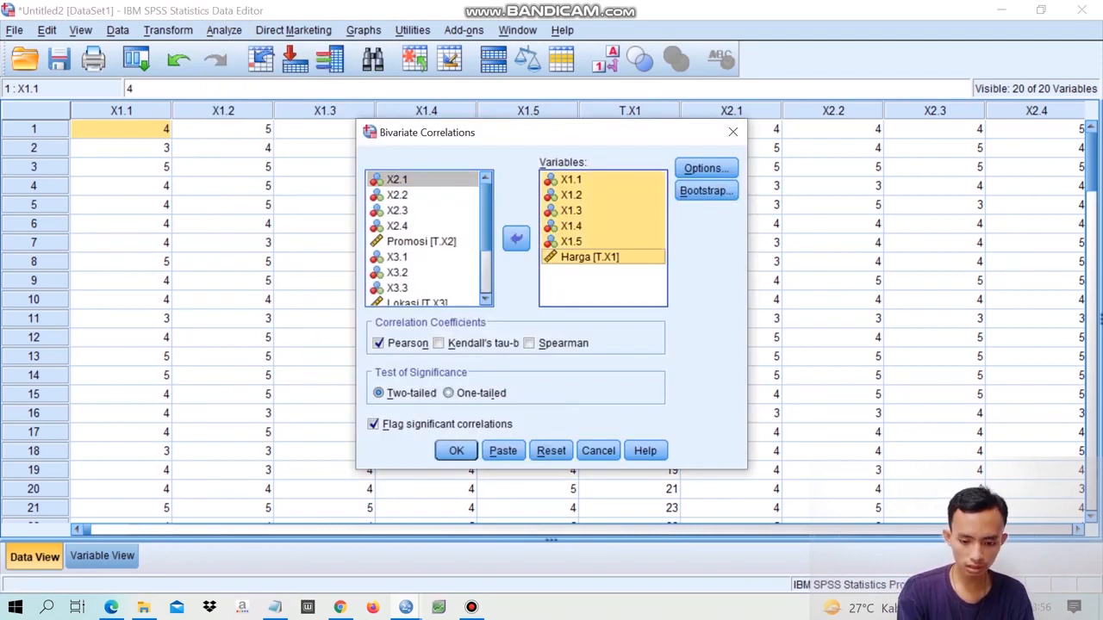
click(516, 239)
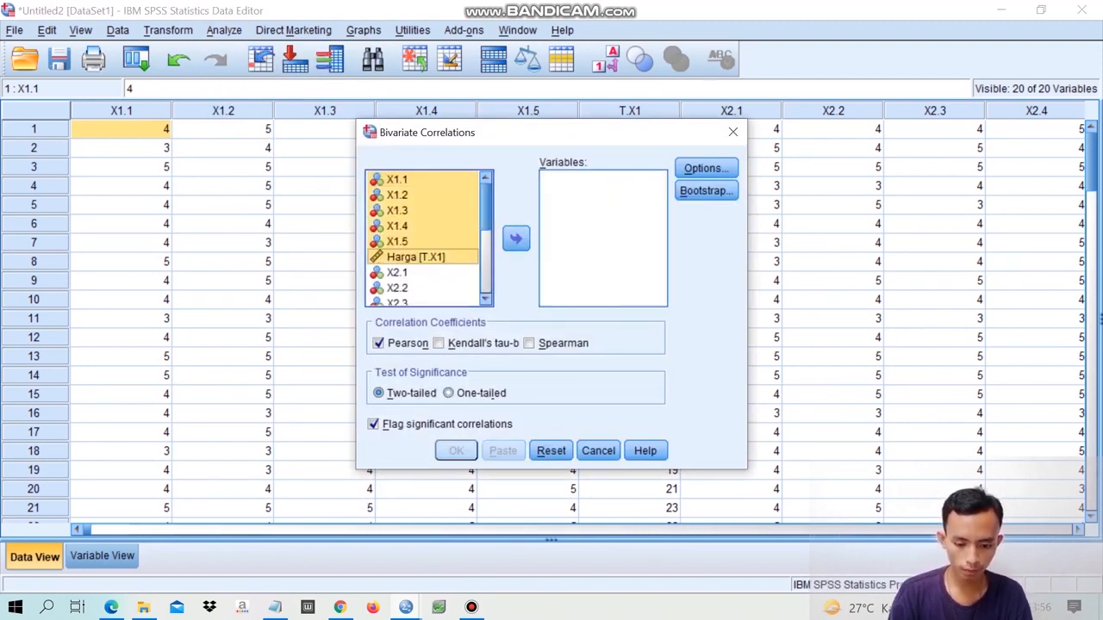
scroll(429, 238, down, 2)
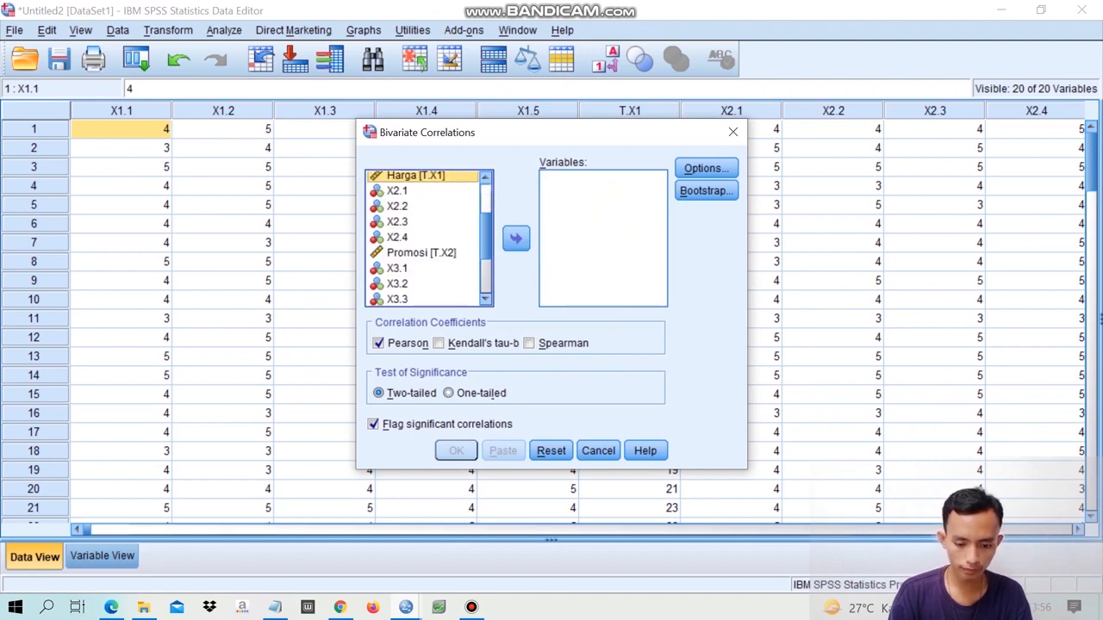
- Run a two-tailed Pearson bivariate correlation on X2.1 through X2.4 together with the total Promosi [T.X2]
click(398, 191)
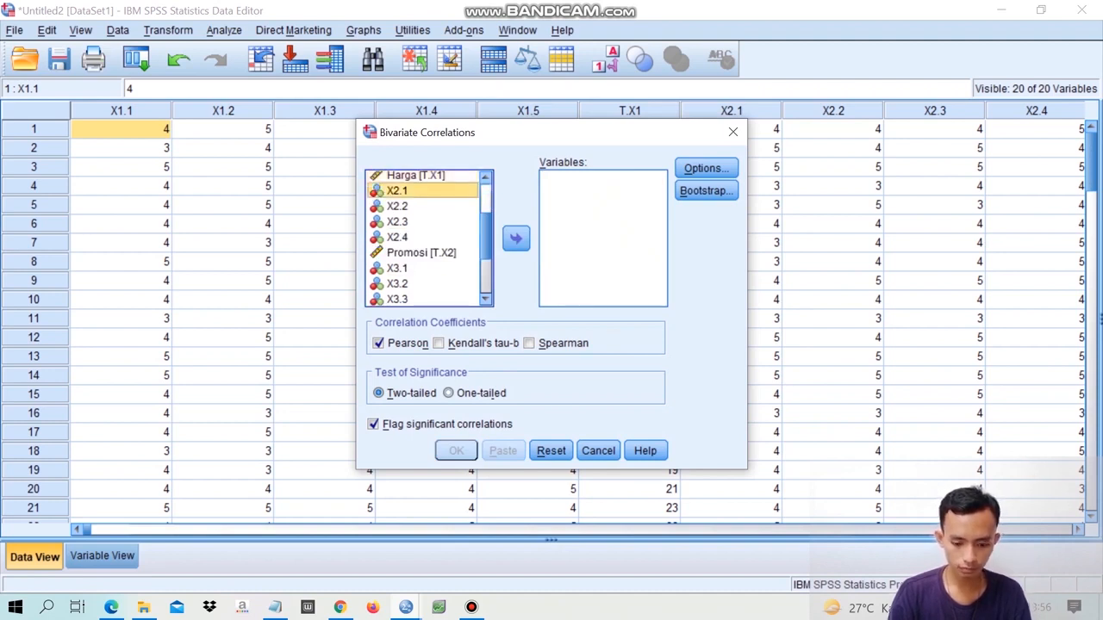
ctrl+click(398, 207)
ctrl+click(398, 237)
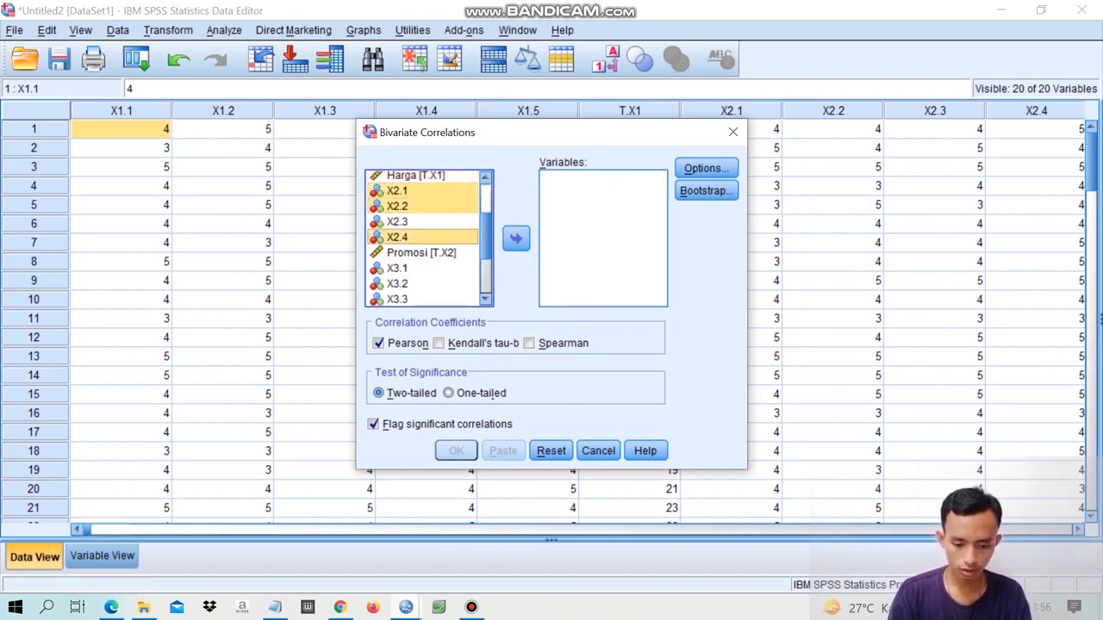
ctrl+click(398, 223)
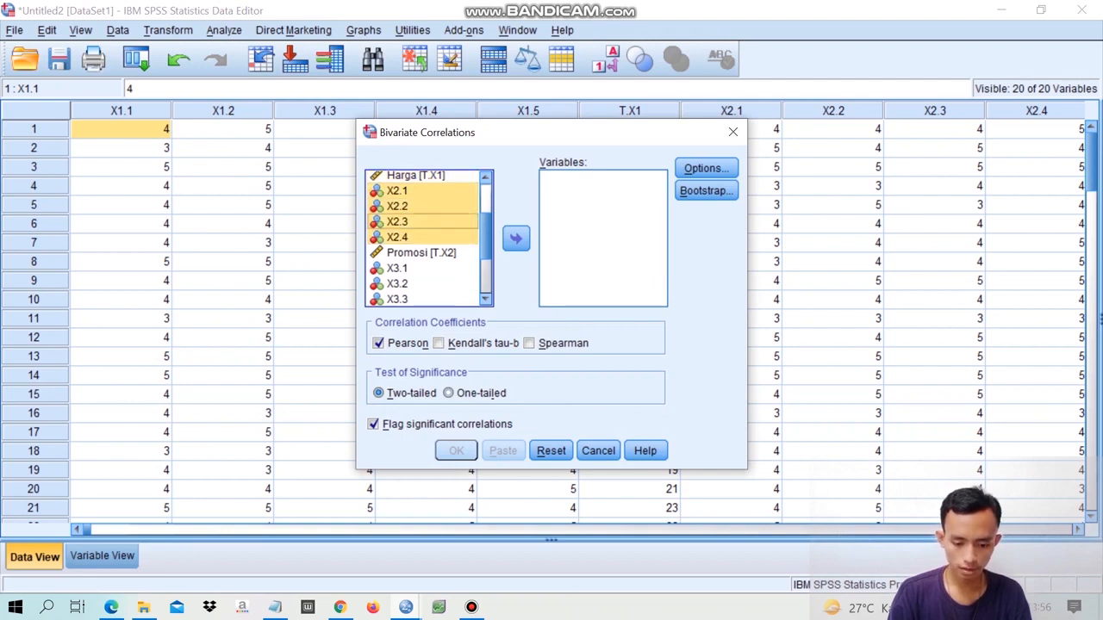
ctrl+click(421, 253)
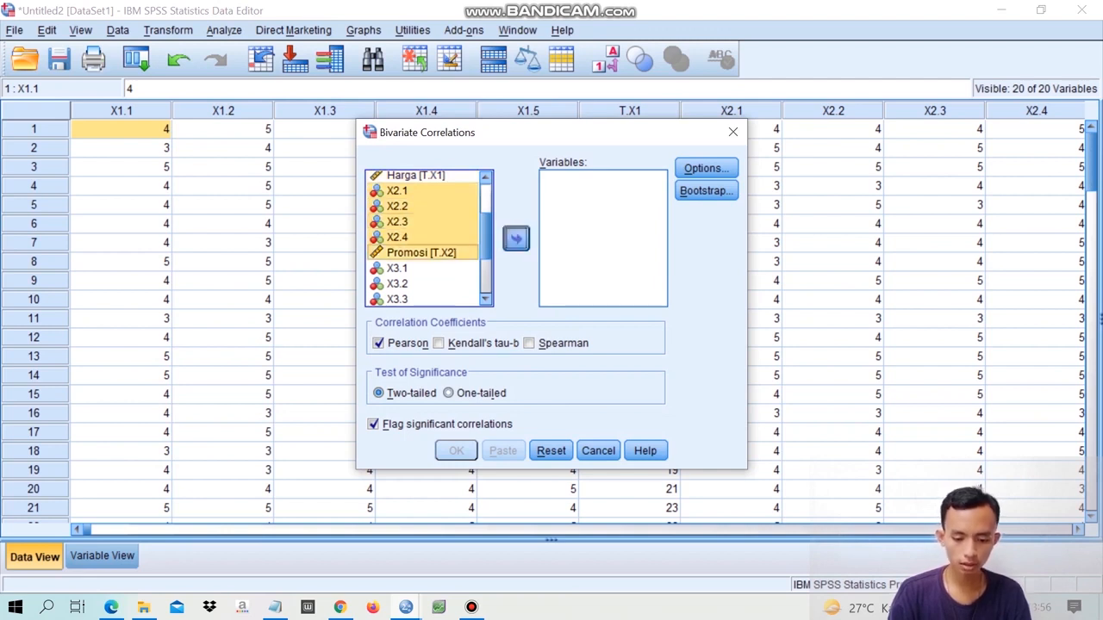
click(515, 239)
key(Return)
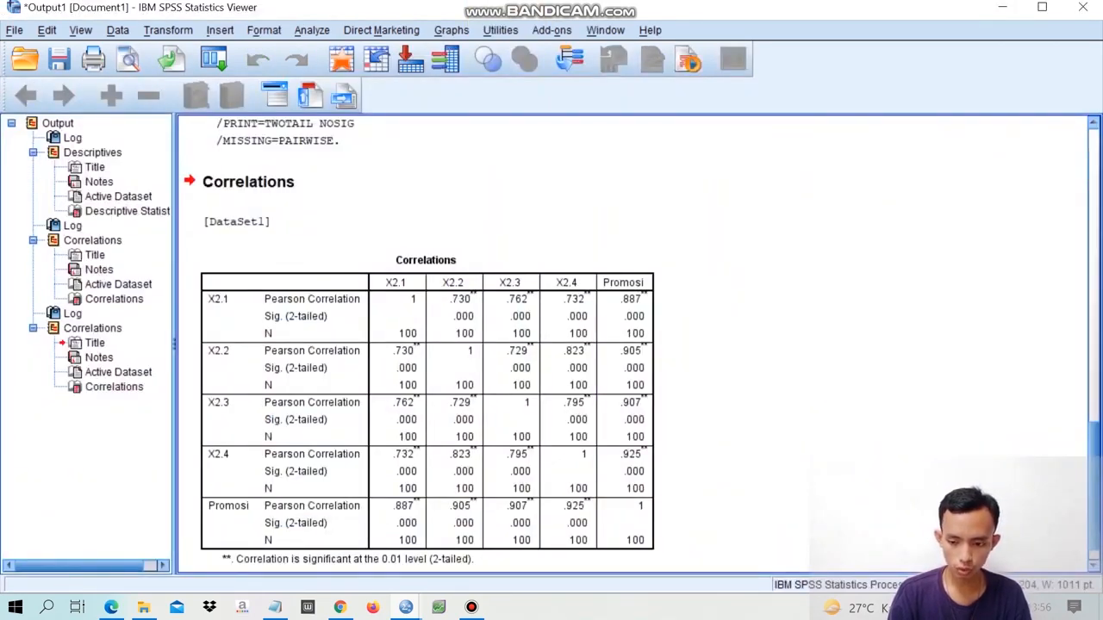
- Return from the output to the data editor, reopen Bivariate Correlations and remove Promosi [T.X2] from the analysis variables
click(1002, 8)
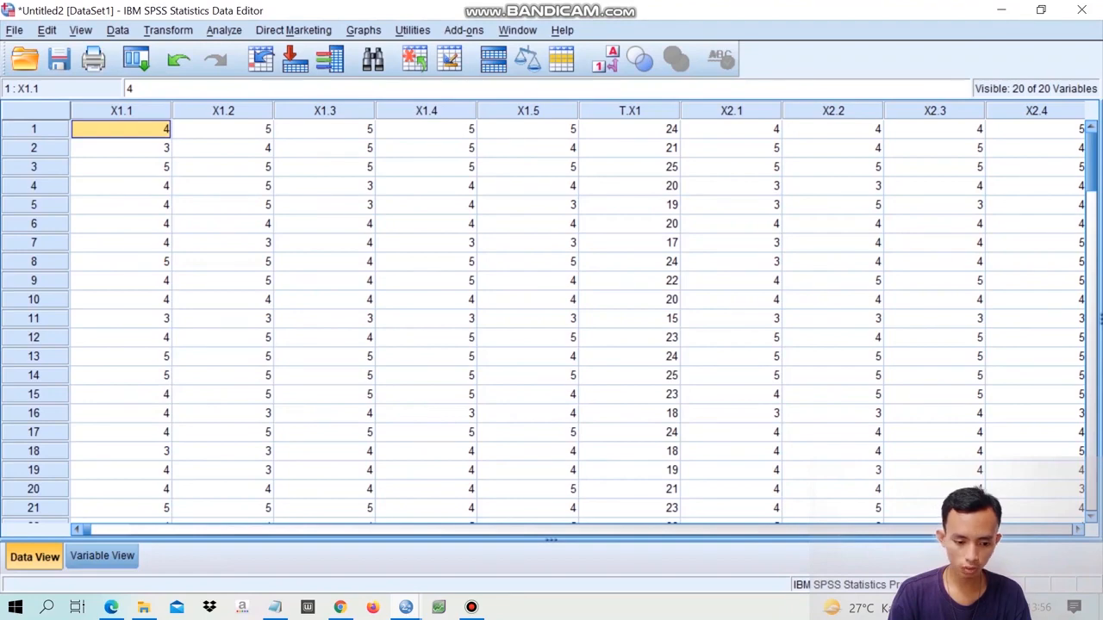
click(224, 29)
mouse_move(267, 172)
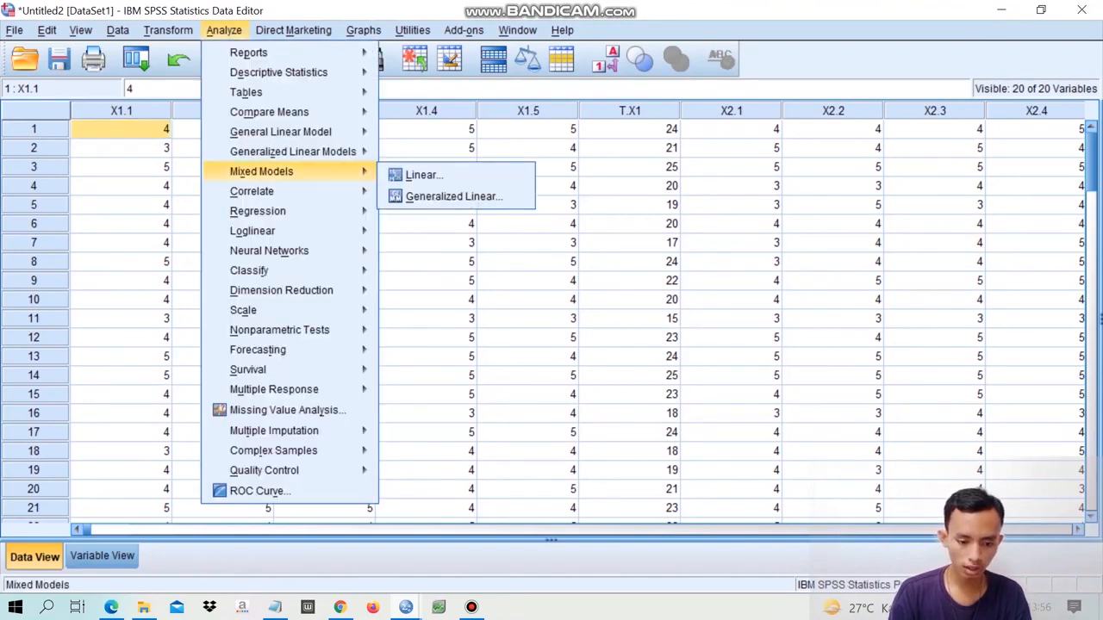
mouse_move(258, 191)
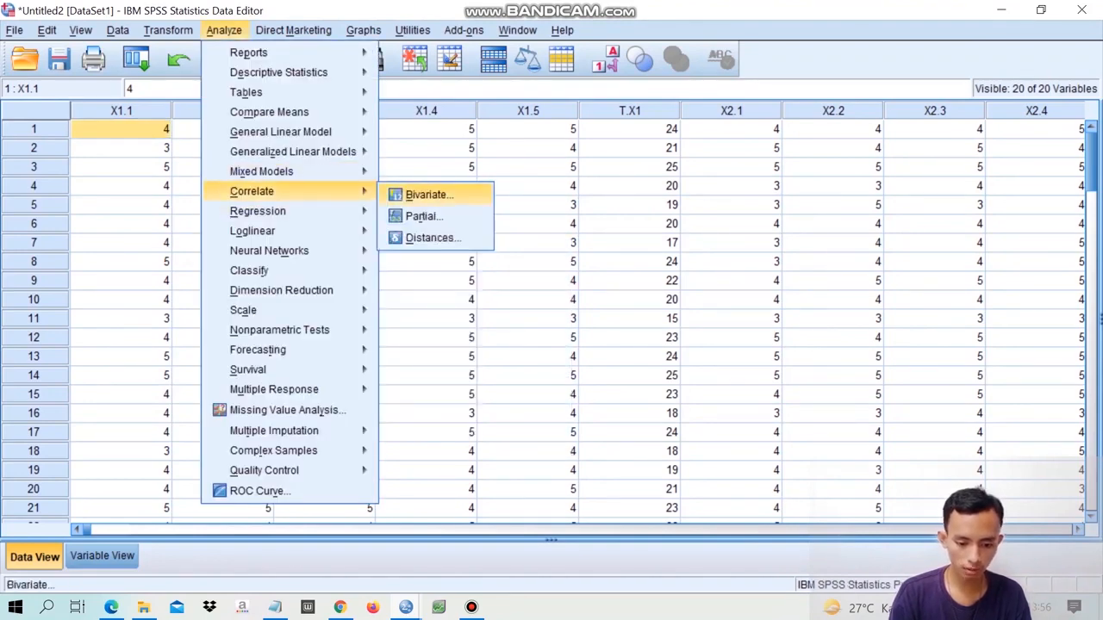
click(428, 195)
drag(594, 242, 572, 180)
click(594, 242)
click(516, 238)
- Add X3.1, X3.2, X3.3 and Lokasi [T.X3] to the Bivariate Correlations analysis variables
drag(486, 211, 486, 251)
click(422, 199)
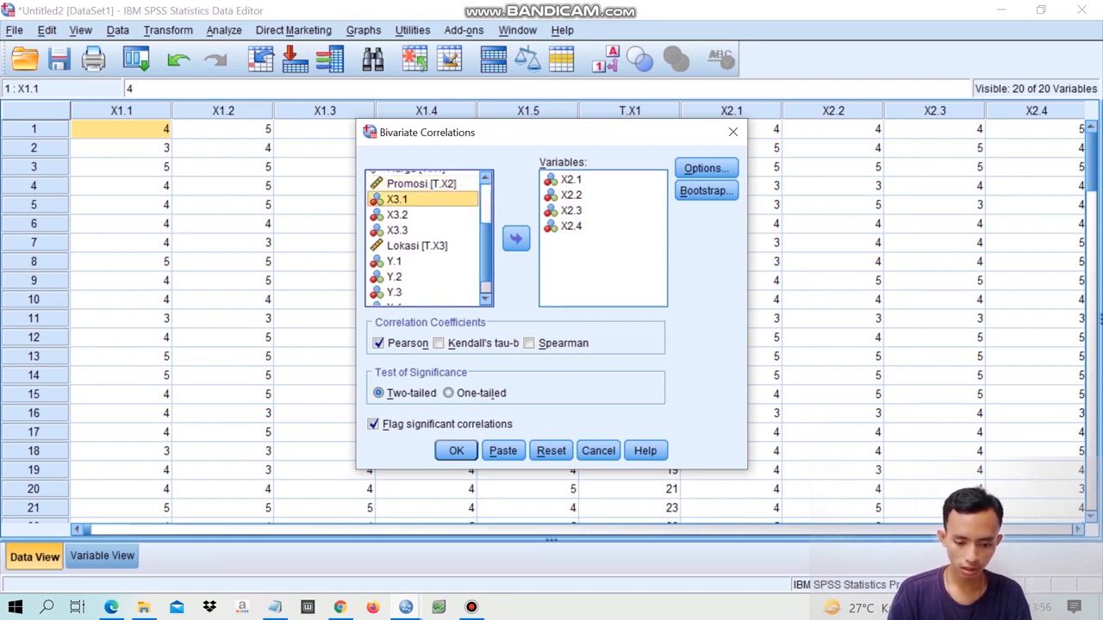
ctrl+click(422, 214)
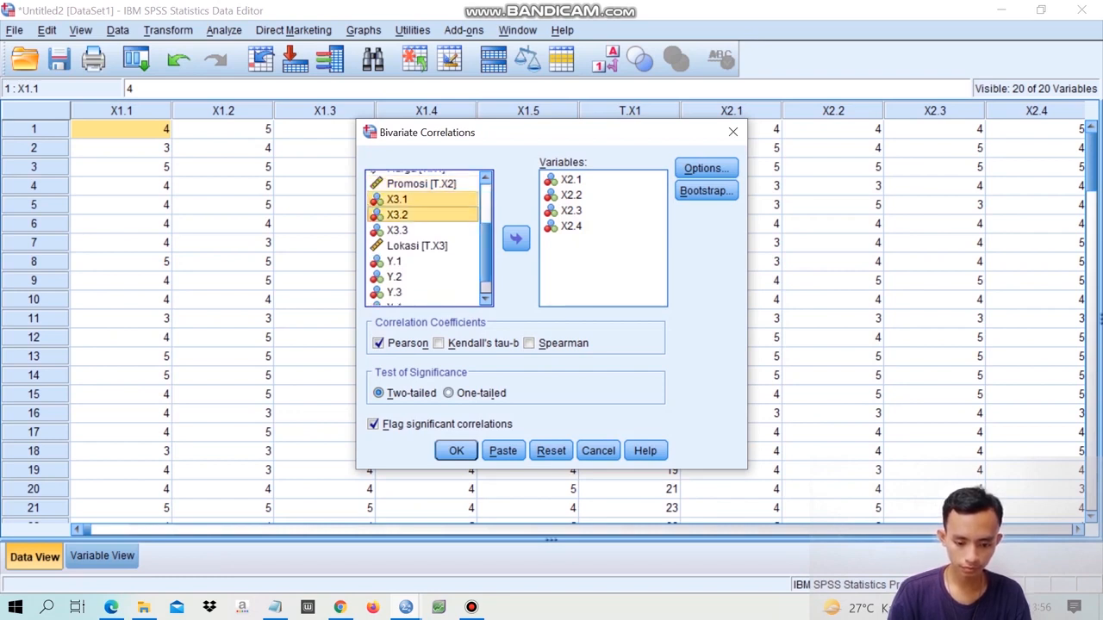
ctrl+click(422, 230)
ctrl+click(422, 245)
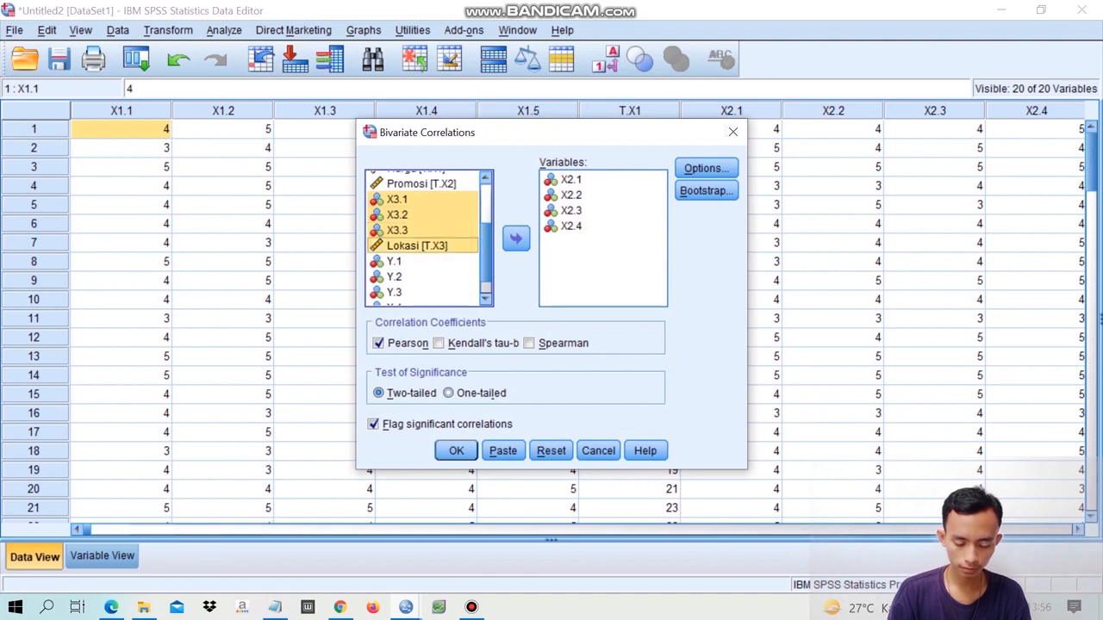
click(516, 239)
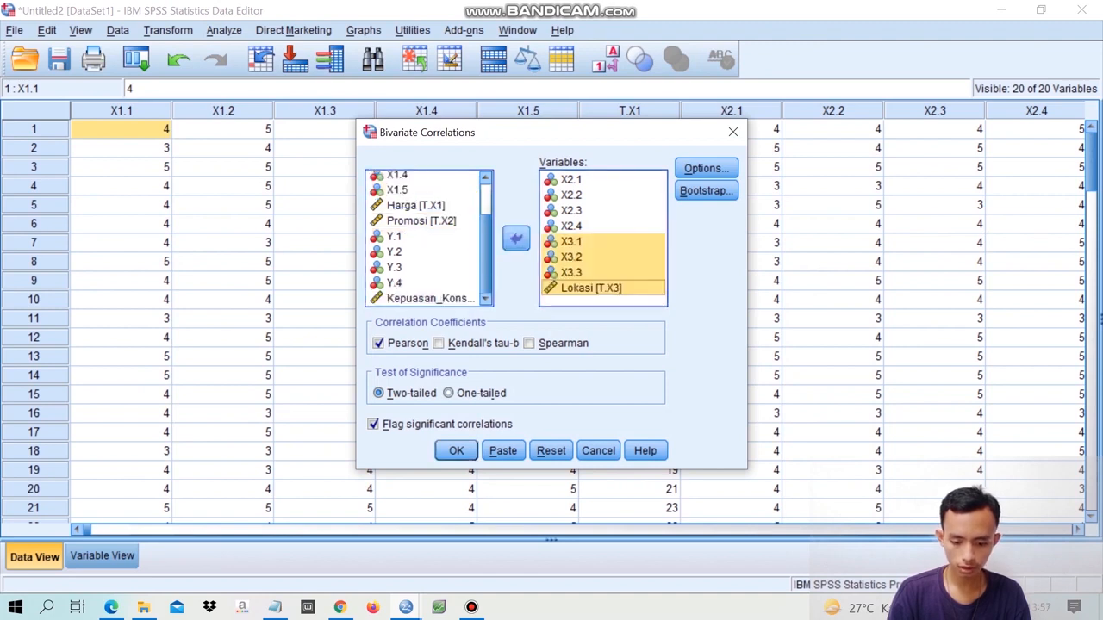
- Remove X2.1 through X2.4 from the analysis variables and run the Pearson correlation on the X3 items with Lokasi [T.X3]
drag(572, 226, 590, 226)
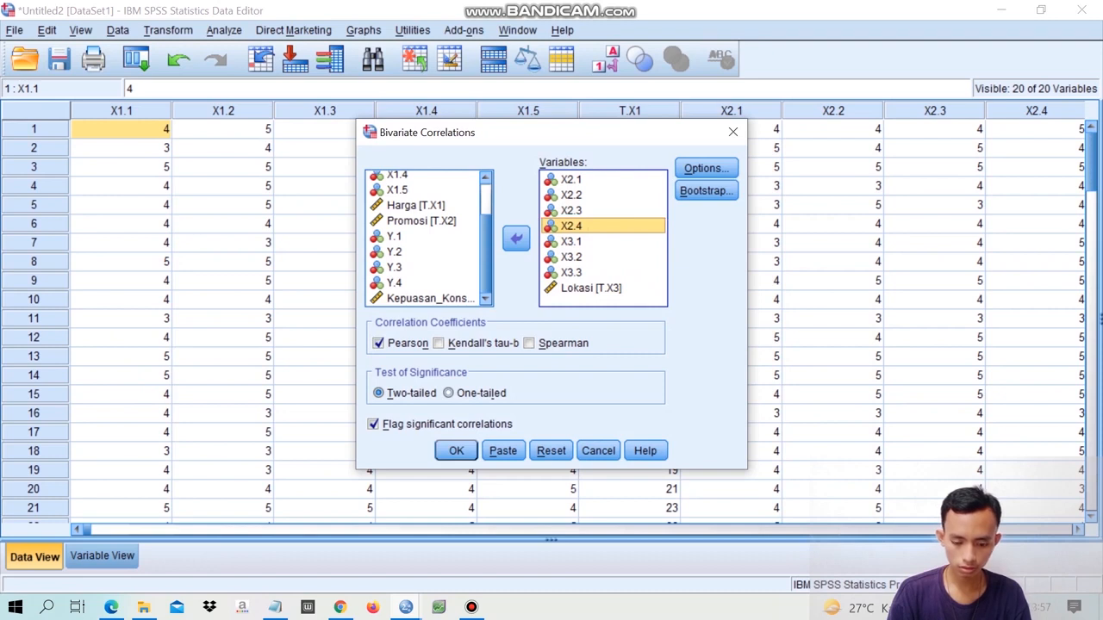
key(shift+Up)
key(shift+Up)
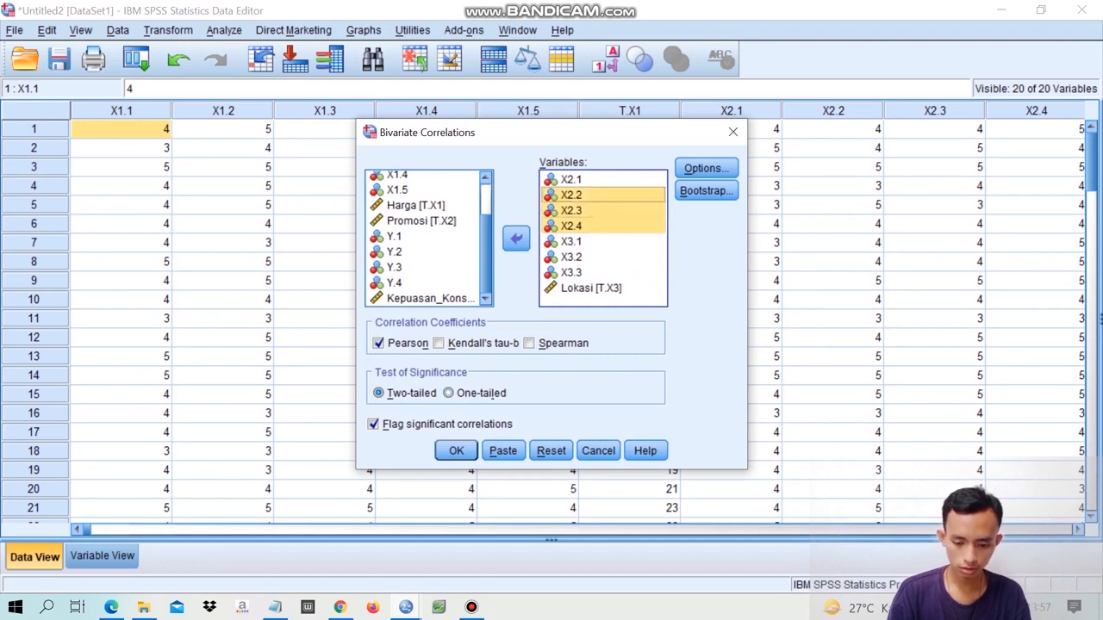
key(shift+Up)
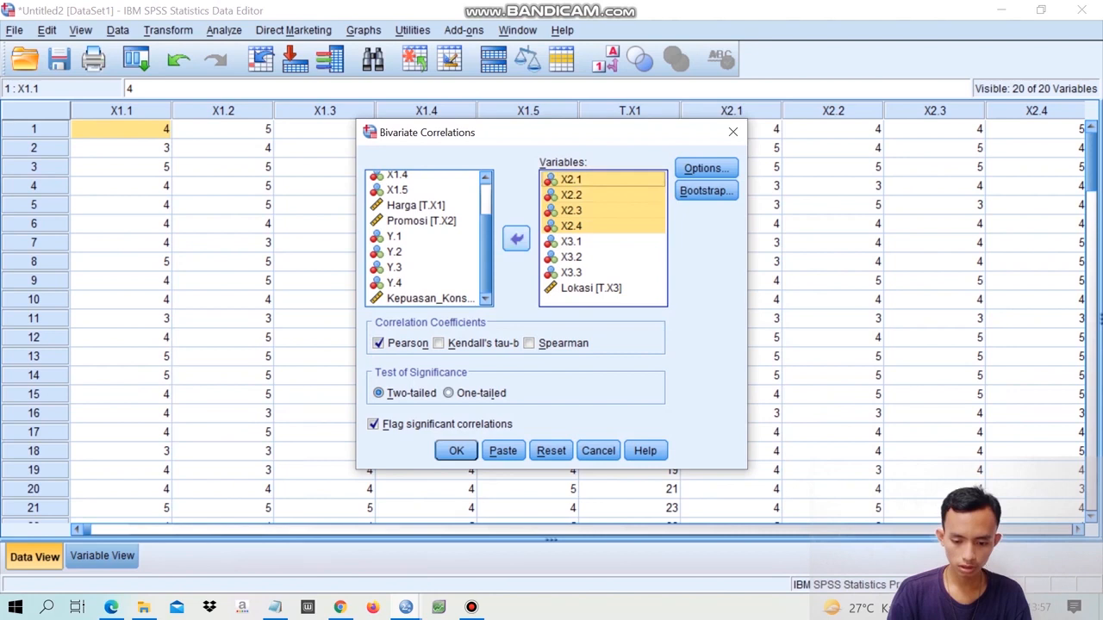
click(516, 238)
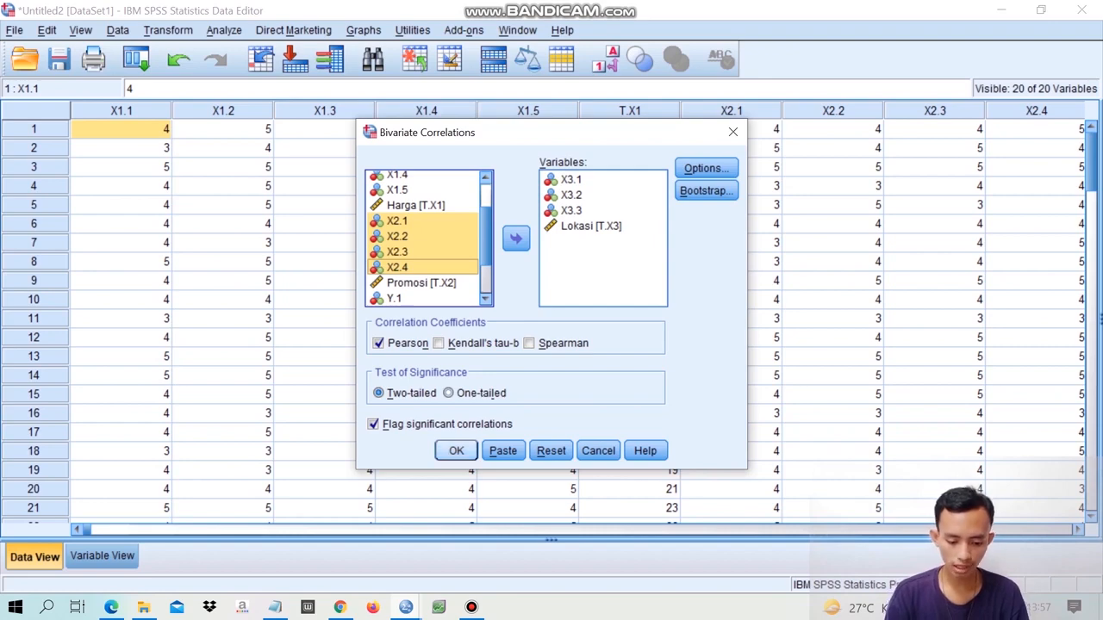
click(456, 450)
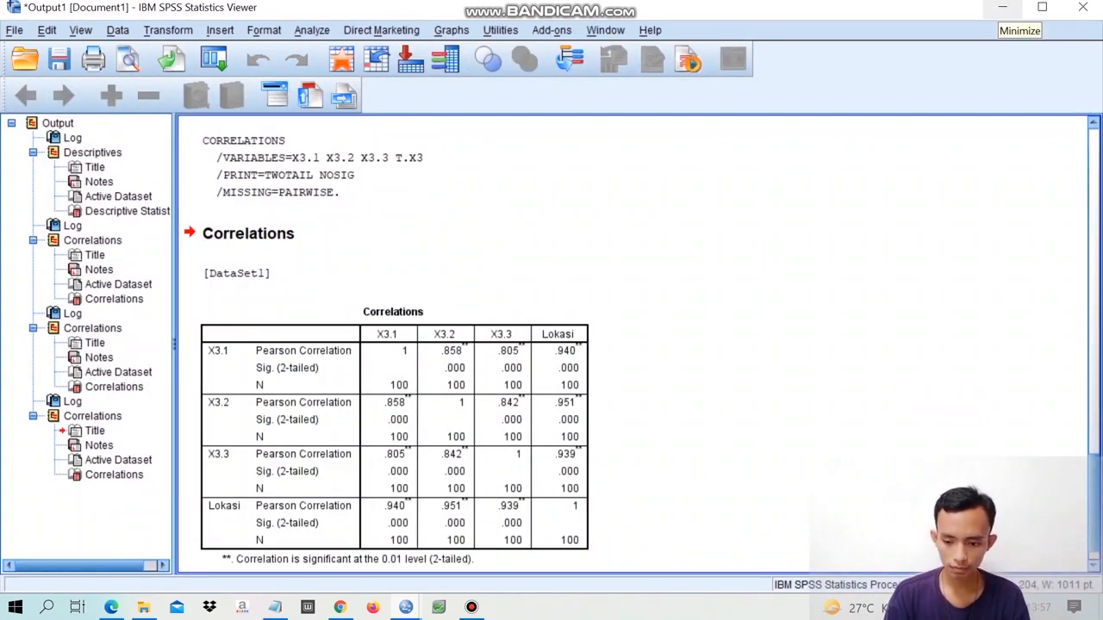
- Return to the data editor, reopen Bivariate Correlations and remove X3.1 through X3.3 and Lokasi [T.X3] from the analysis variables
click(1002, 7)
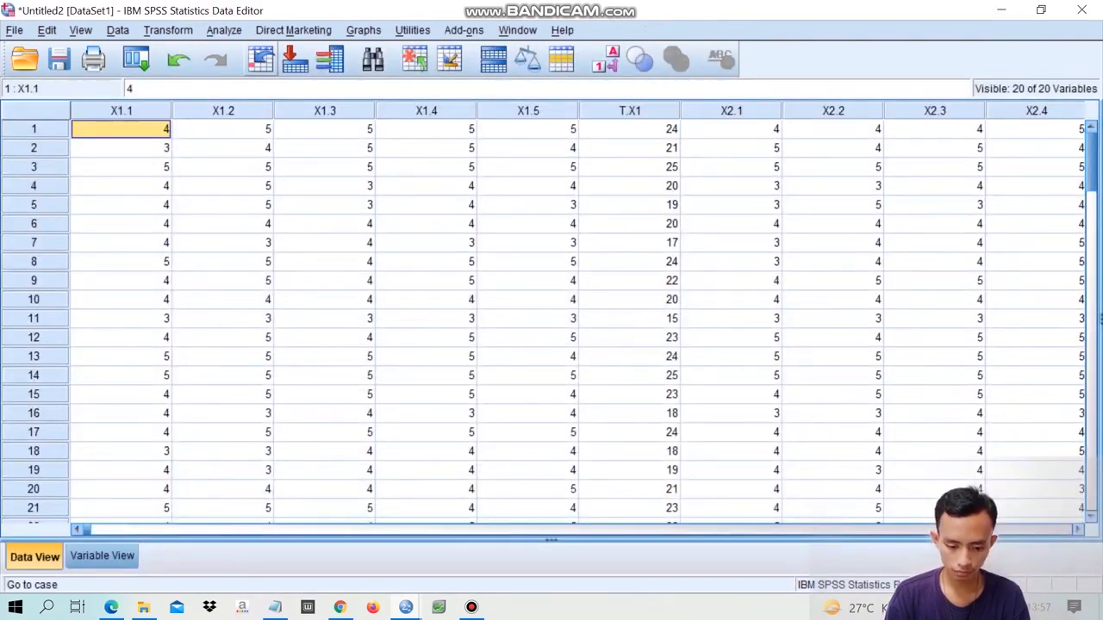
click(224, 29)
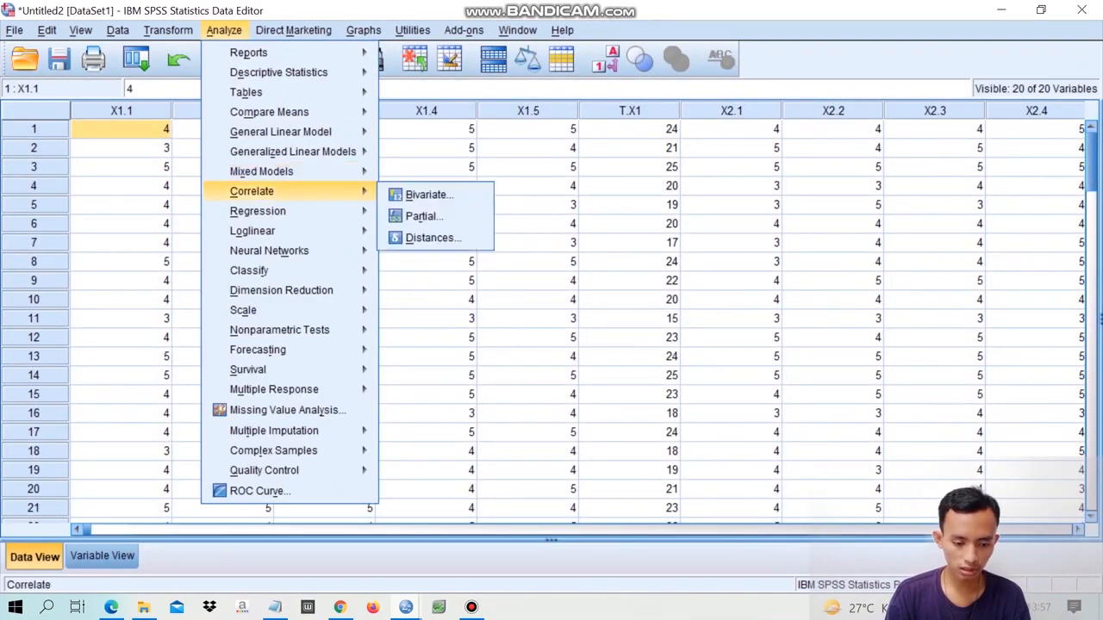
mouse_move(252, 190)
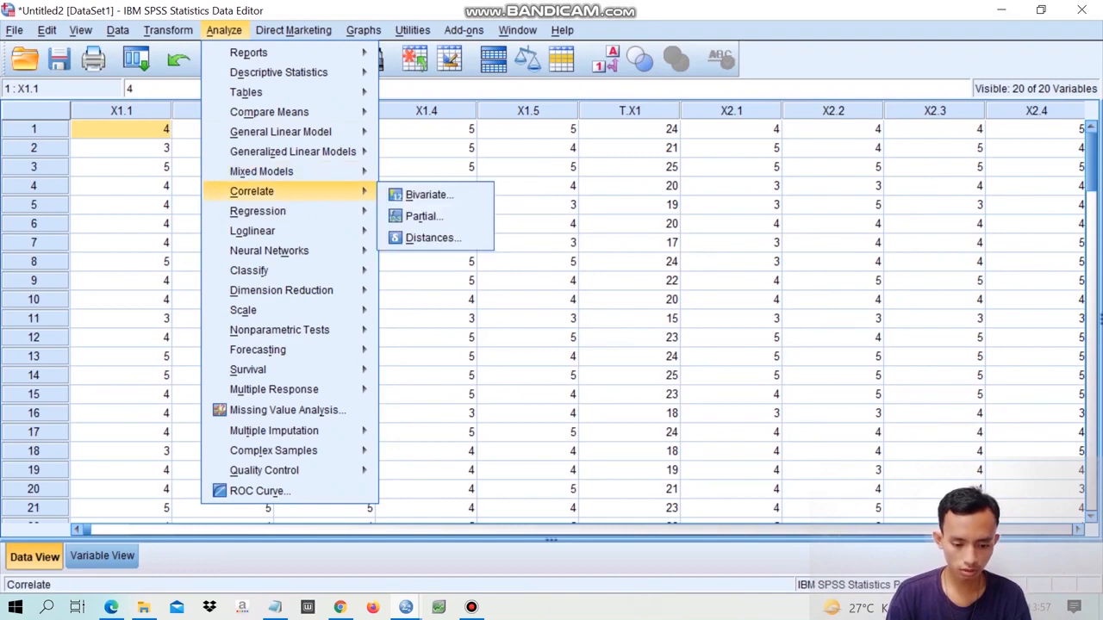
click(428, 194)
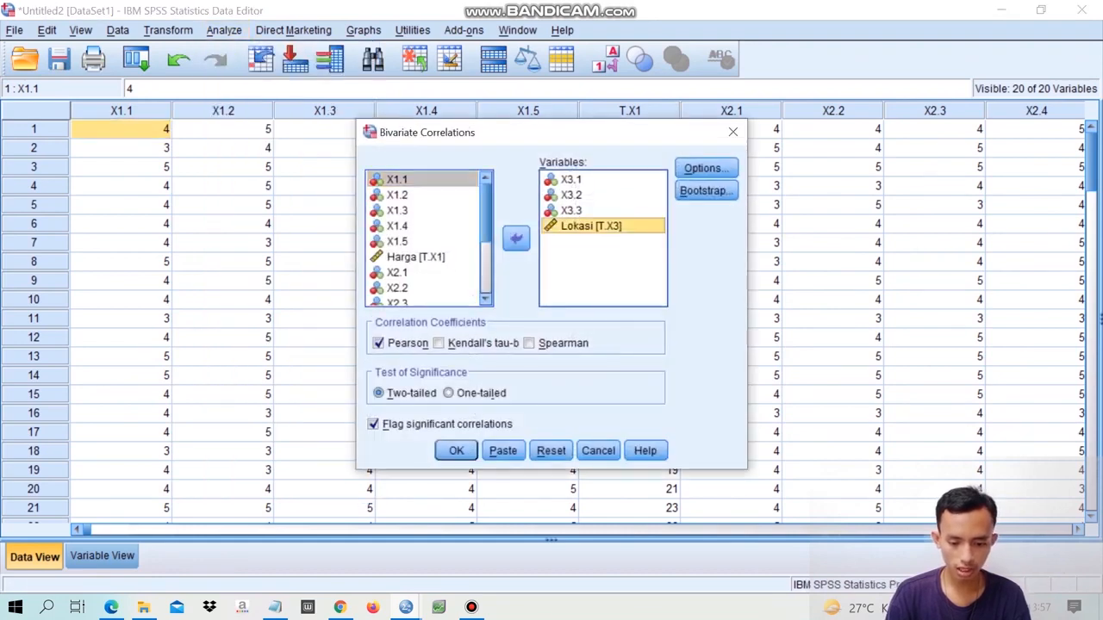
key(ctrl+a)
click(516, 238)
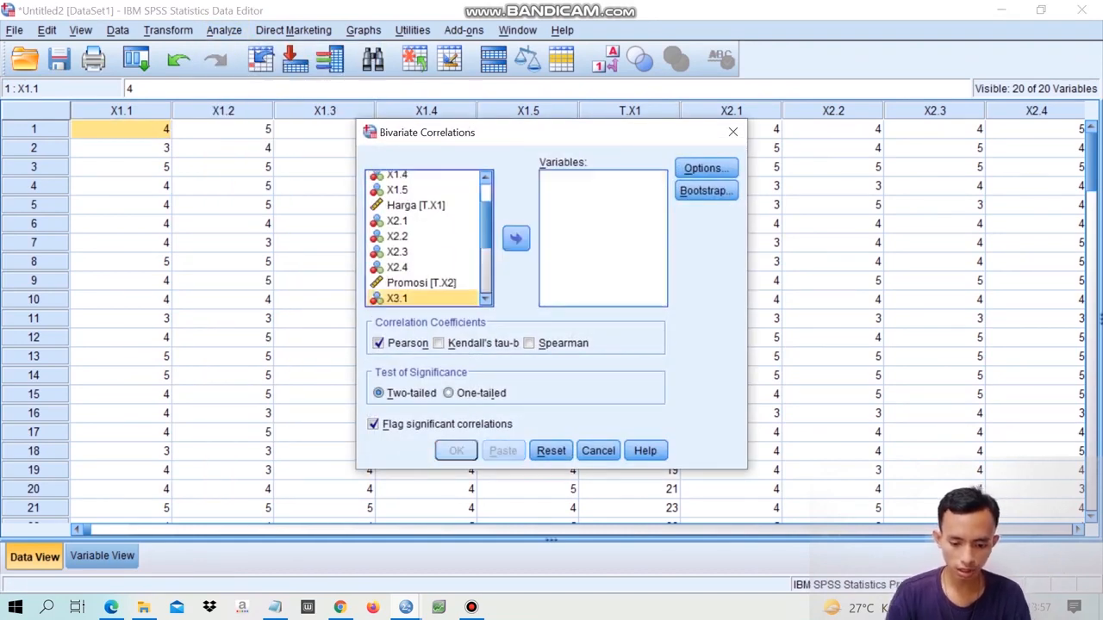
- Run a two-tailed Pearson bivariate correlation on Y.1 through Y.4 together with the total Kepuasan_Konsumen
scroll(422, 238, down, 3)
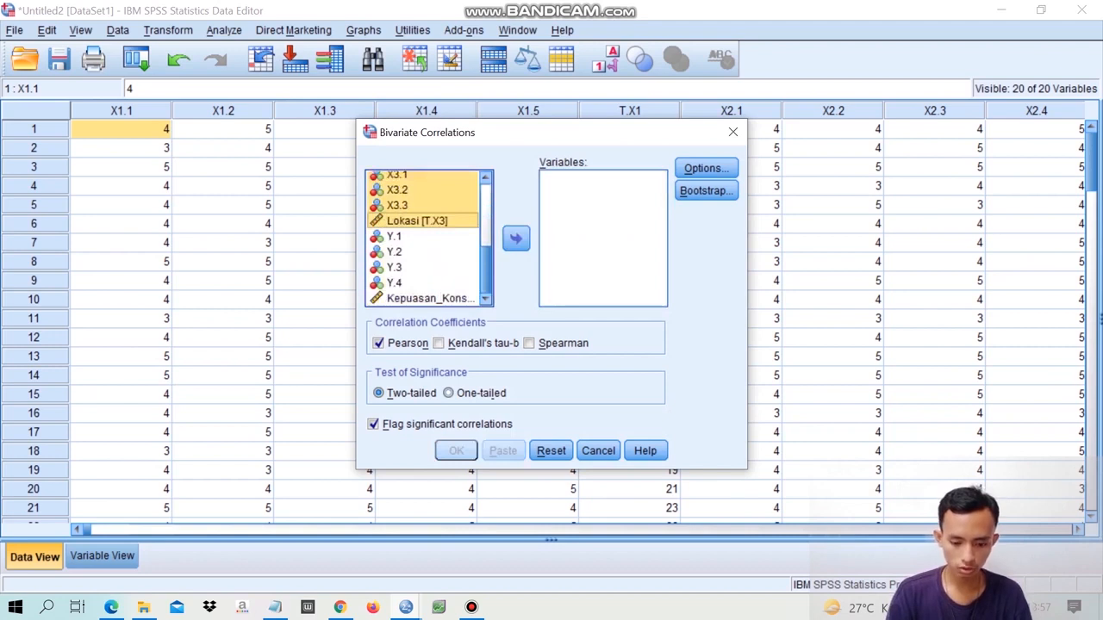
click(395, 236)
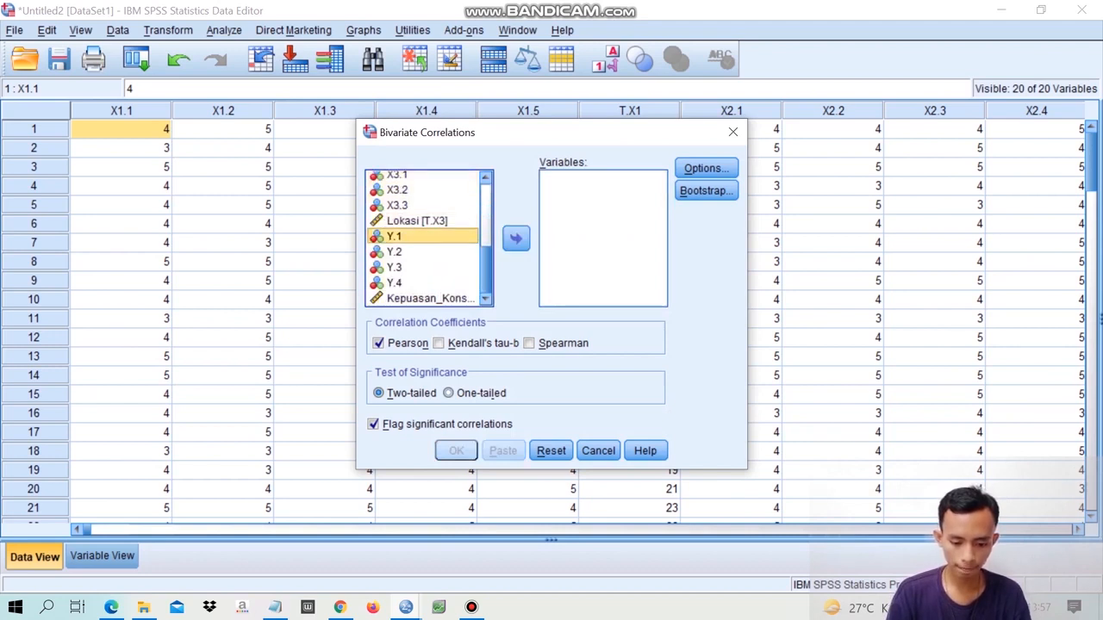
ctrl+click(395, 267)
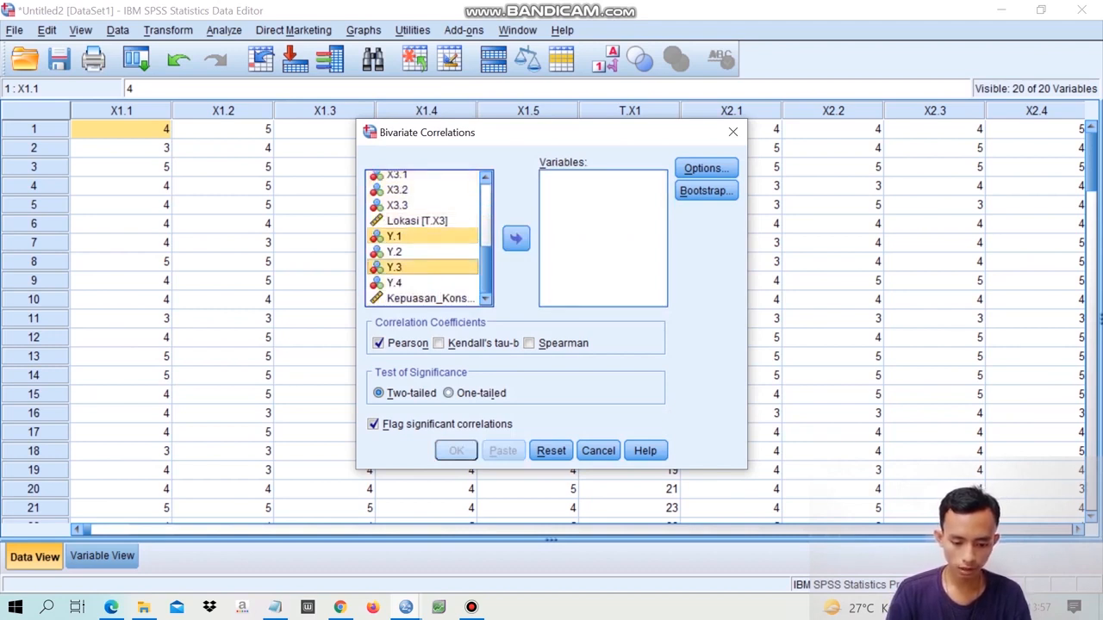
ctrl+click(395, 252)
ctrl+click(394, 282)
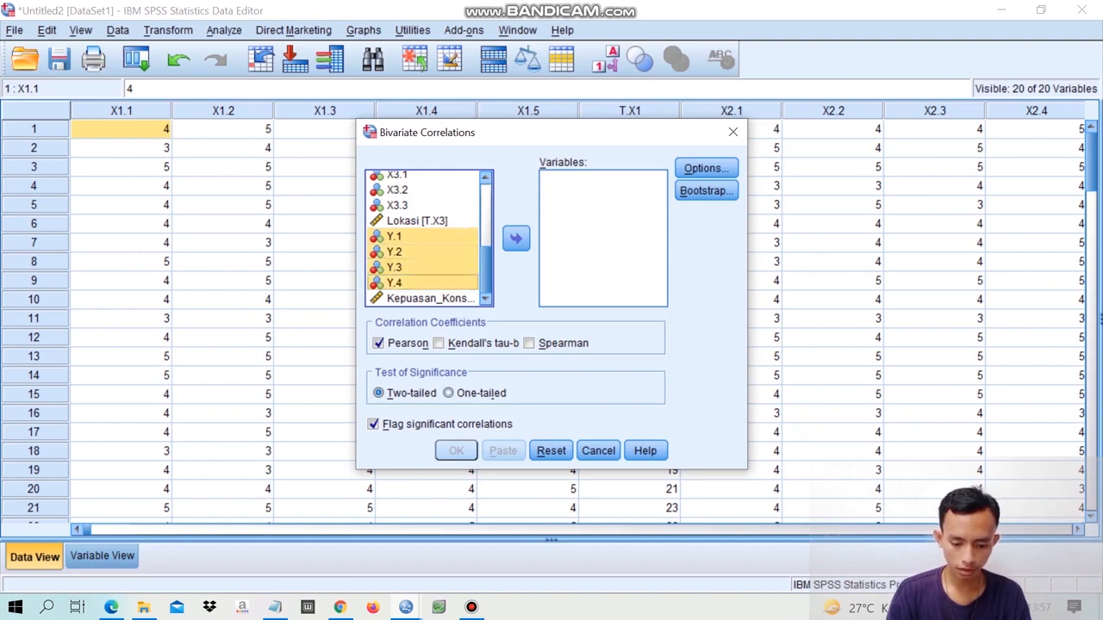
ctrl+click(430, 298)
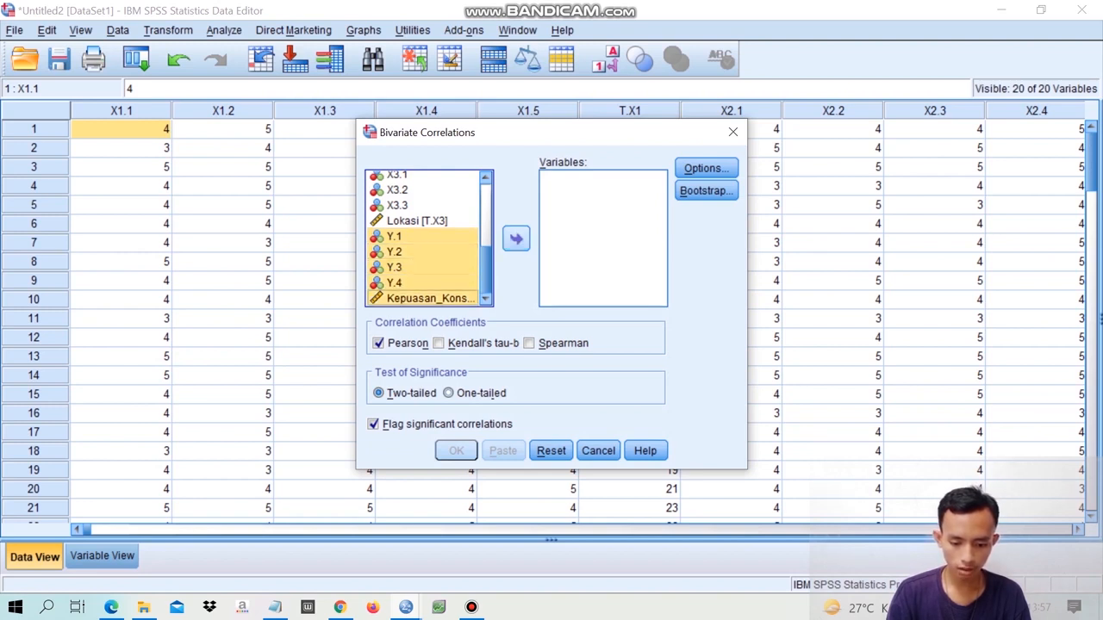
click(516, 238)
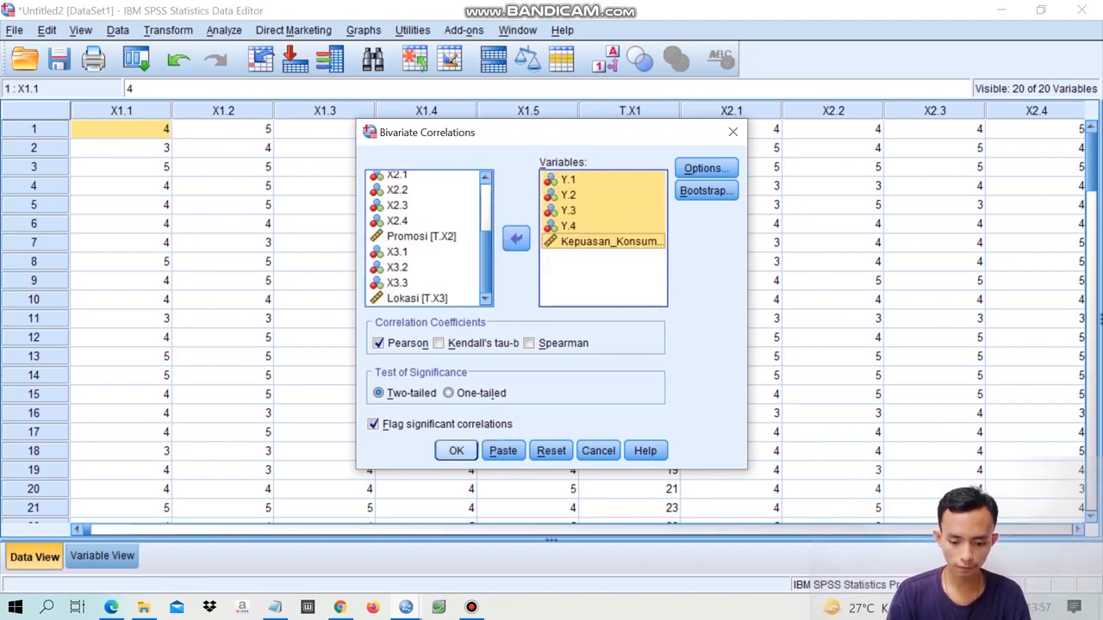
key(Return)
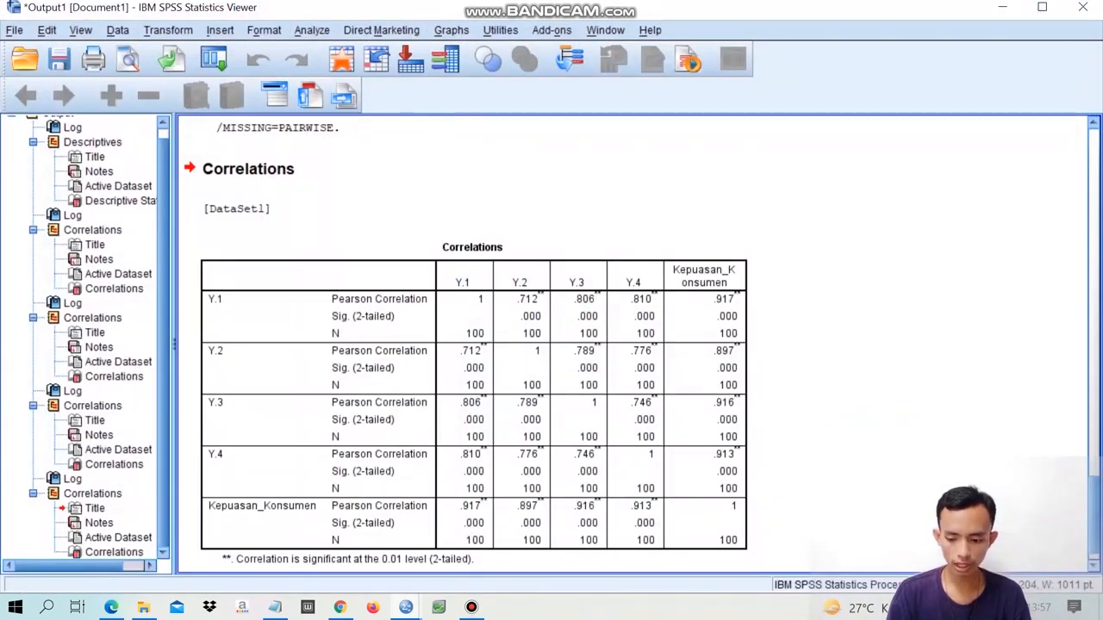
- Review the Correlations tables for the Harga, Promosi, Lokasi and Kepuasan_Konsumen item groups in the output viewer
scroll(633, 345, up, 10)
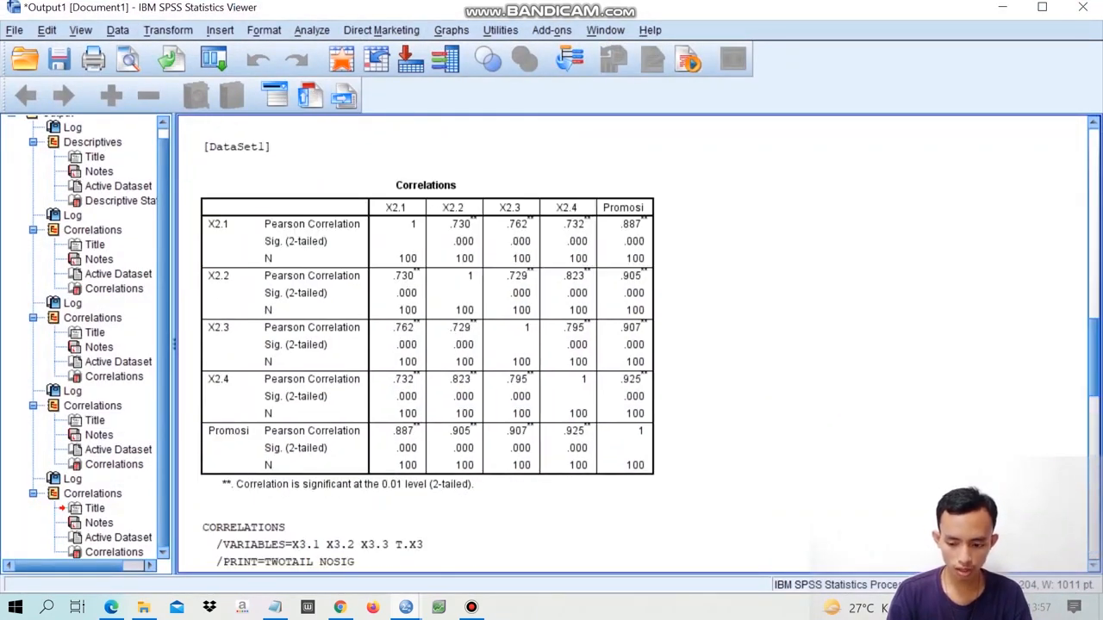
scroll(633, 345, up, 8)
scroll(633, 345, up, 2)
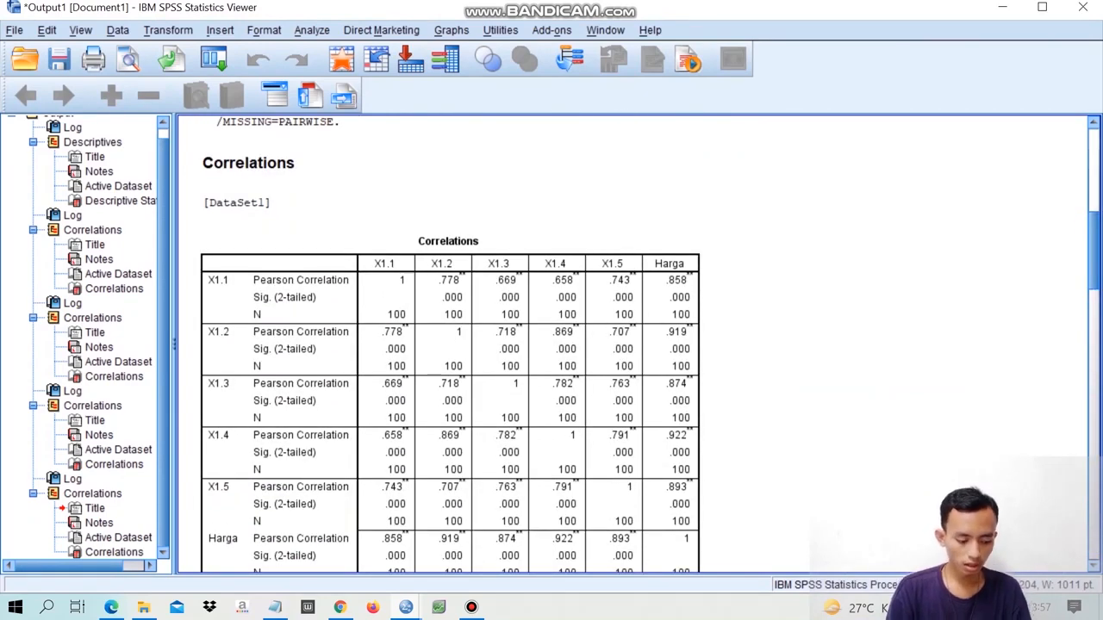
scroll(633, 345, up, 10)
scroll(633, 345, down, 12)
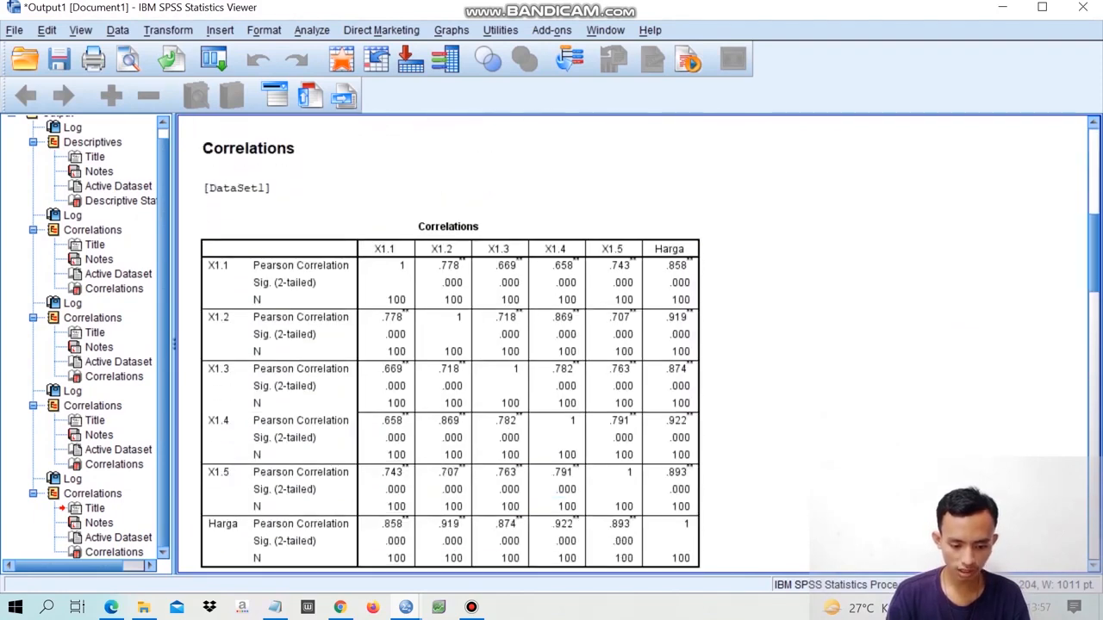
scroll(633, 344, down, 2)
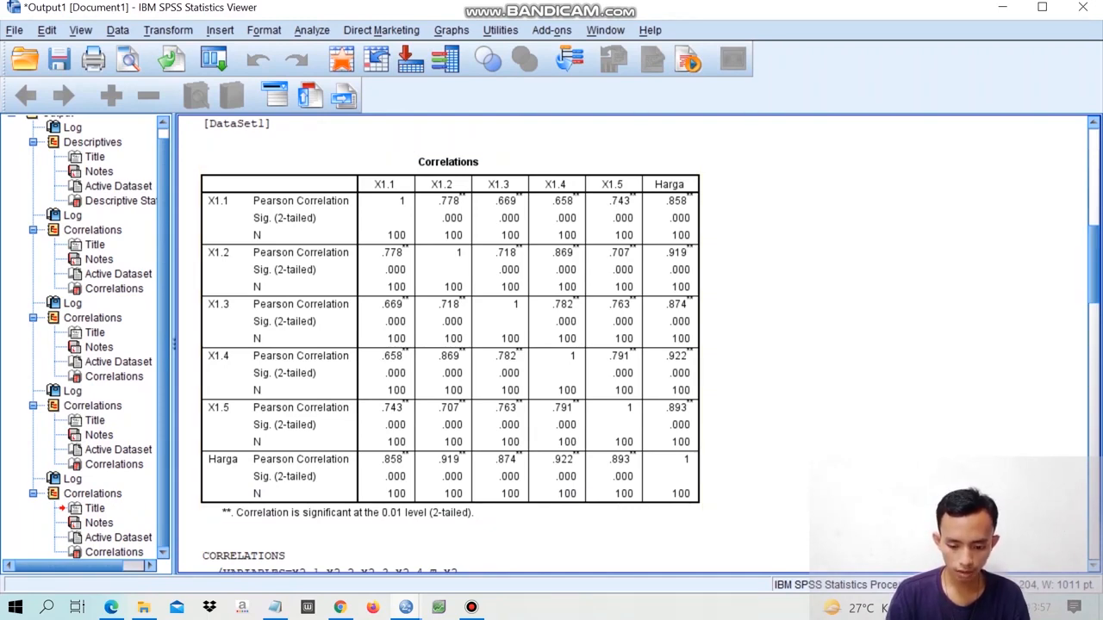
scroll(634, 344, down, 12)
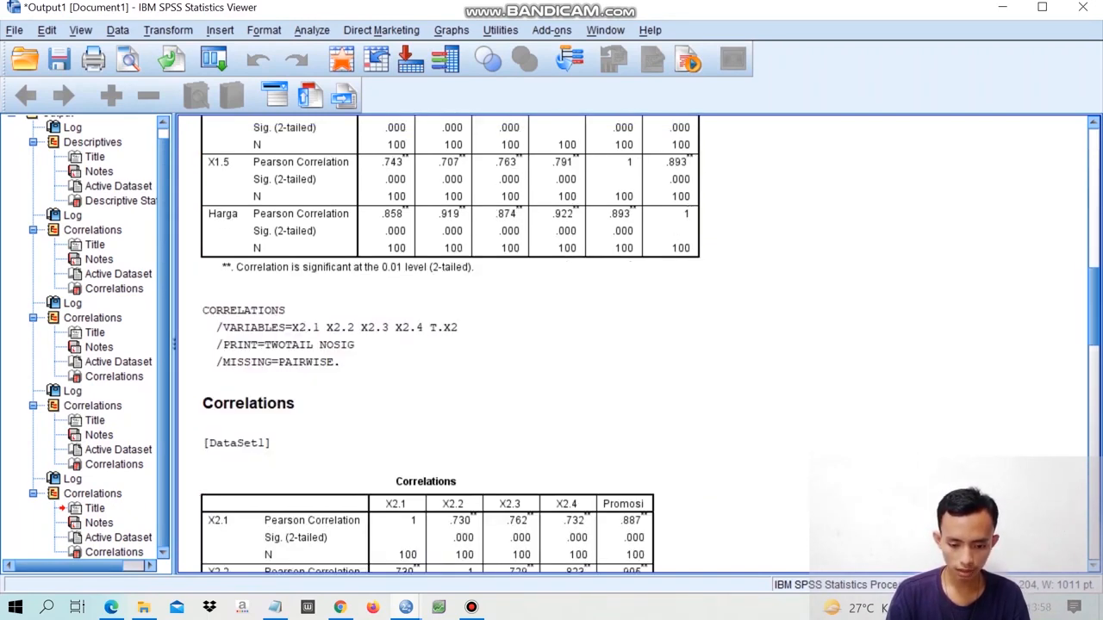
scroll(633, 345, down, 10)
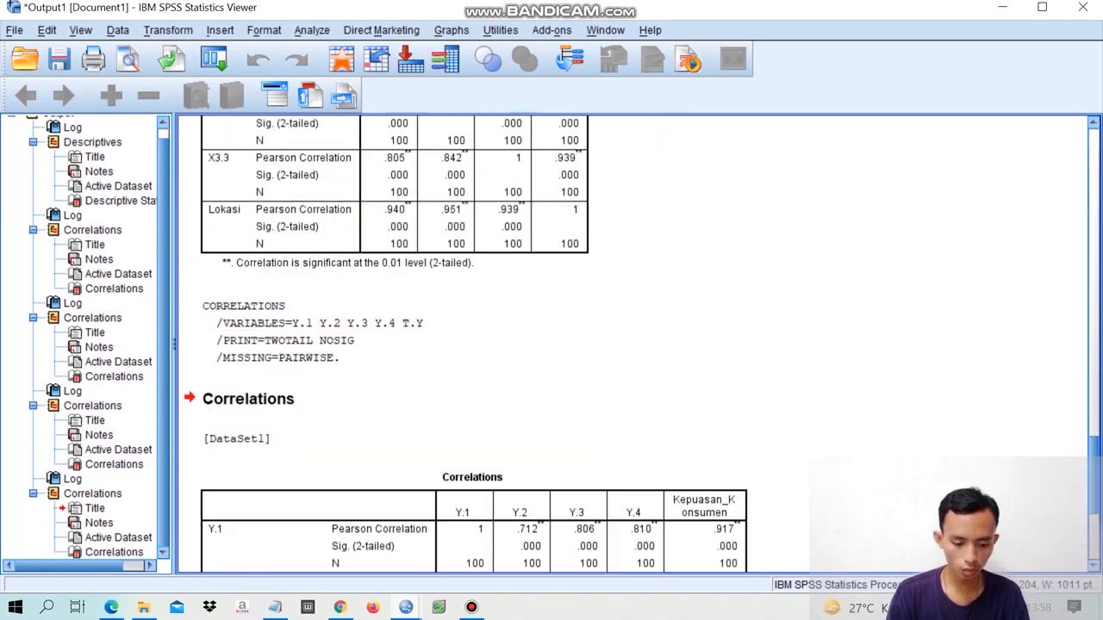
- Examine how each item correlates with its total score and the significance values across the X1, X2, X3 and Y Correlations tables
scroll(634, 344, down, 1)
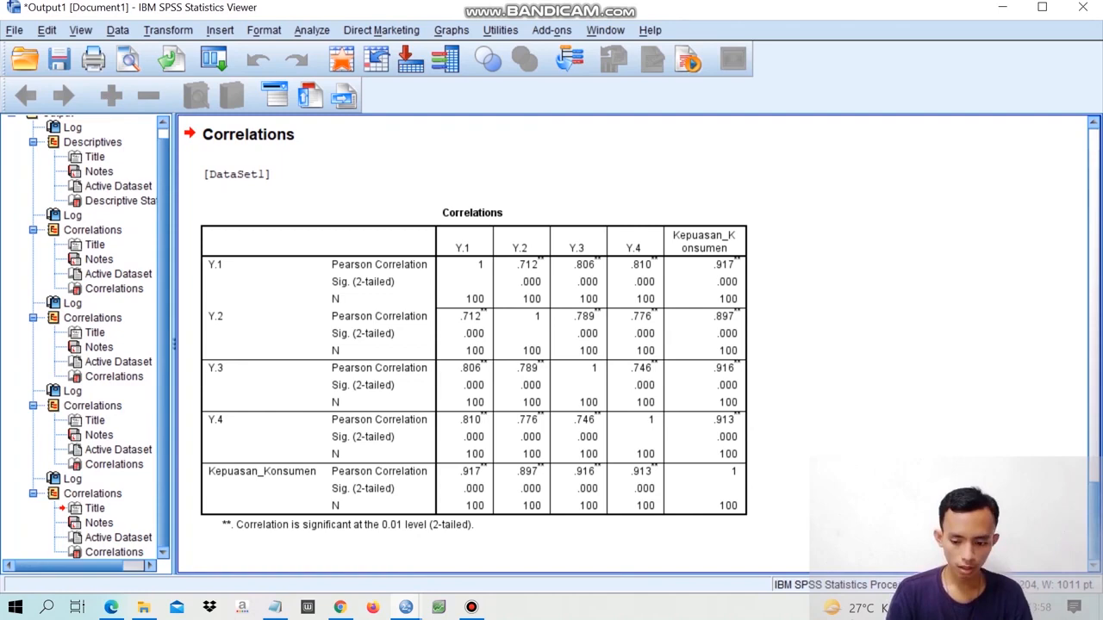
scroll(633, 345, up, 10)
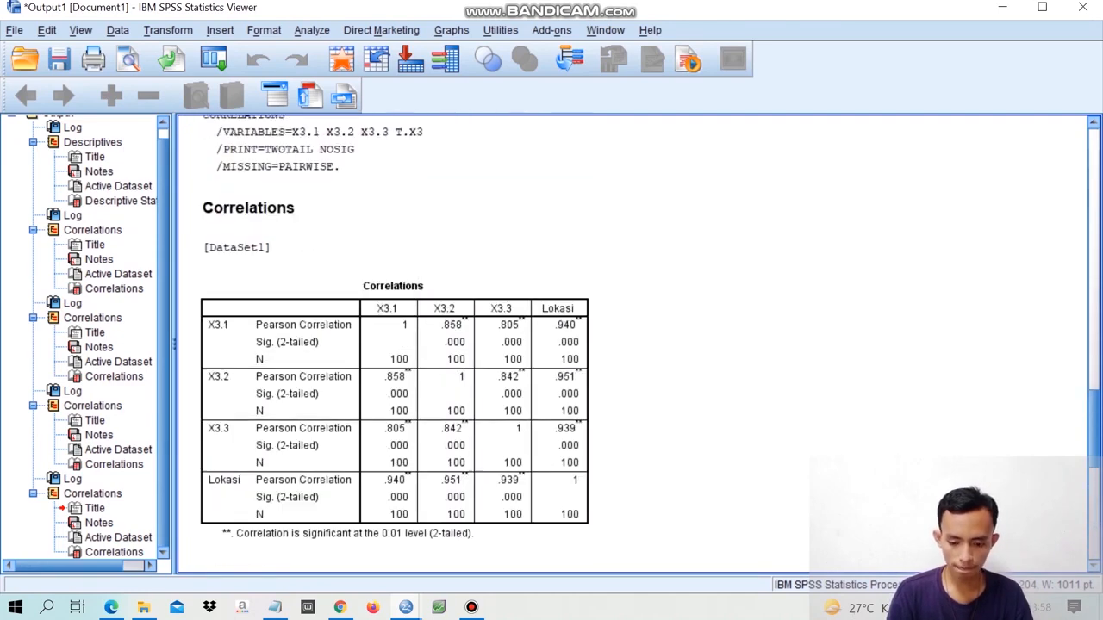
scroll(451, 345, up, 10)
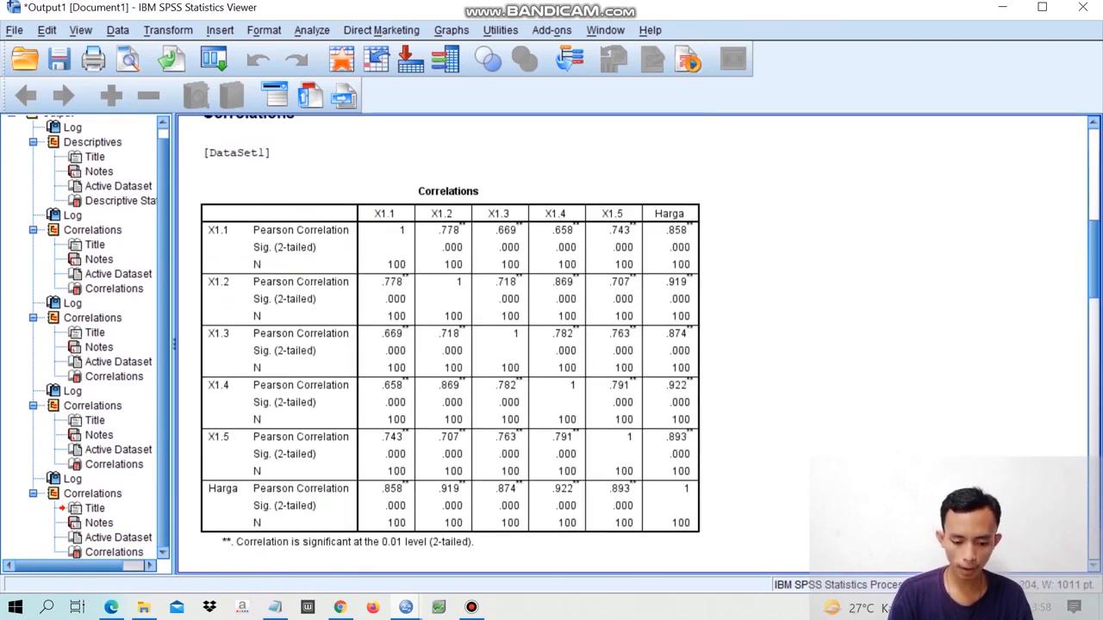
scroll(633, 345, up, 6)
scroll(633, 345, down, 5)
scroll(634, 345, down, 5)
scroll(633, 345, up, 2)
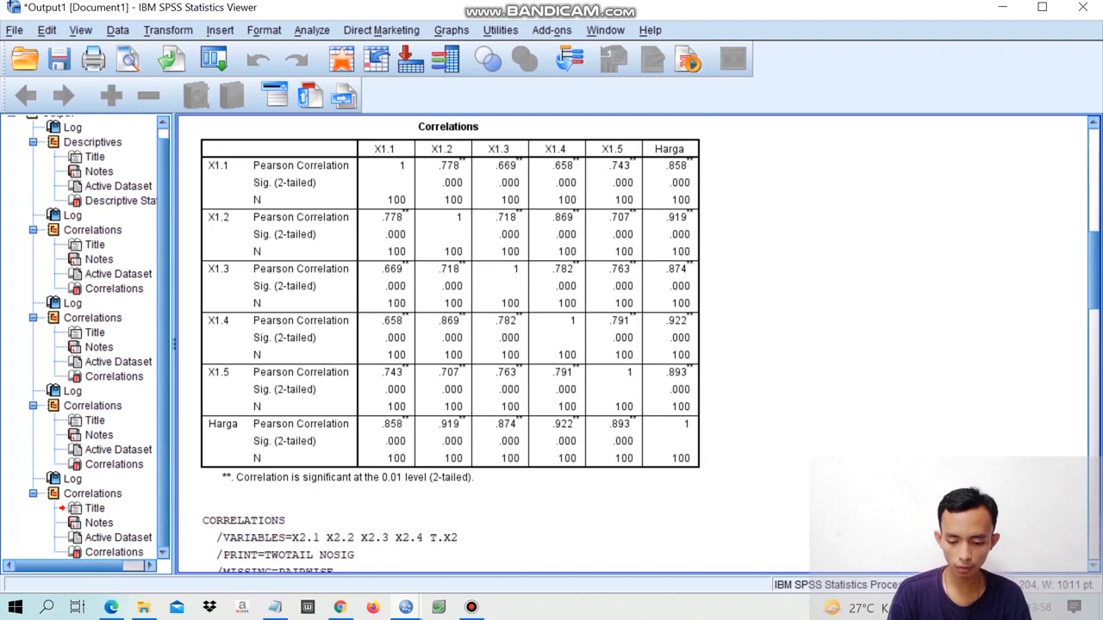
scroll(634, 345, down, 10)
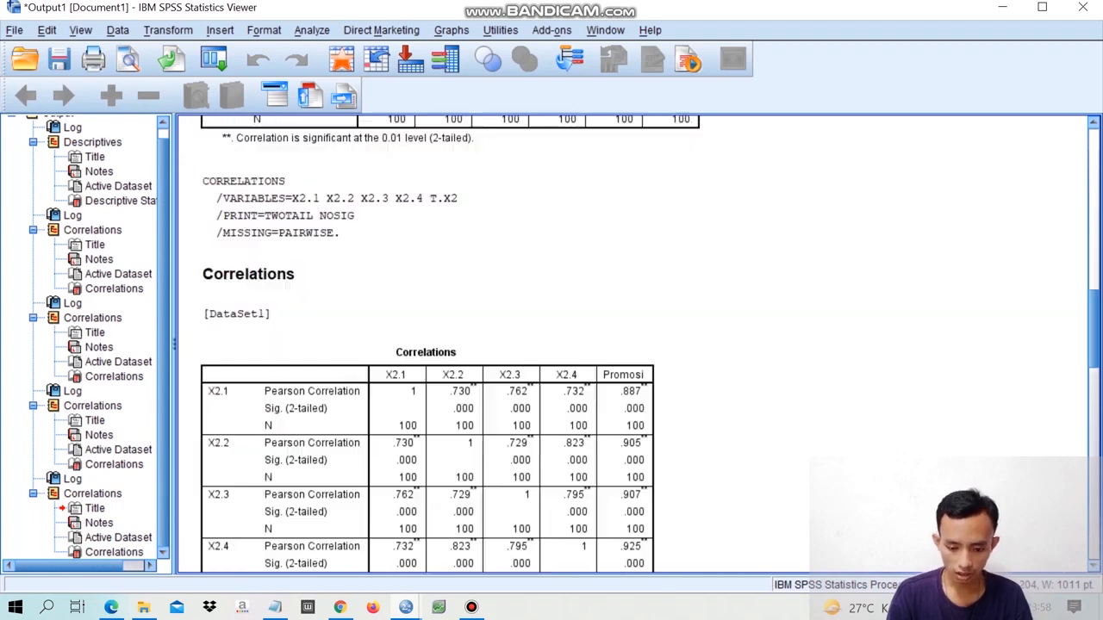
scroll(633, 345, down, 10)
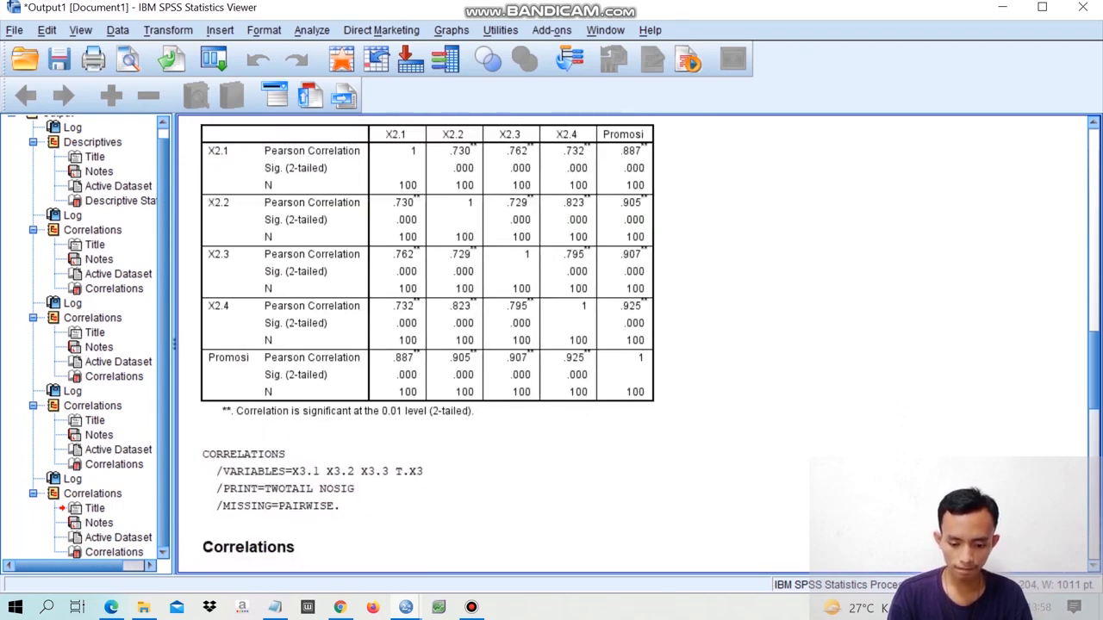
scroll(633, 344, down, 10)
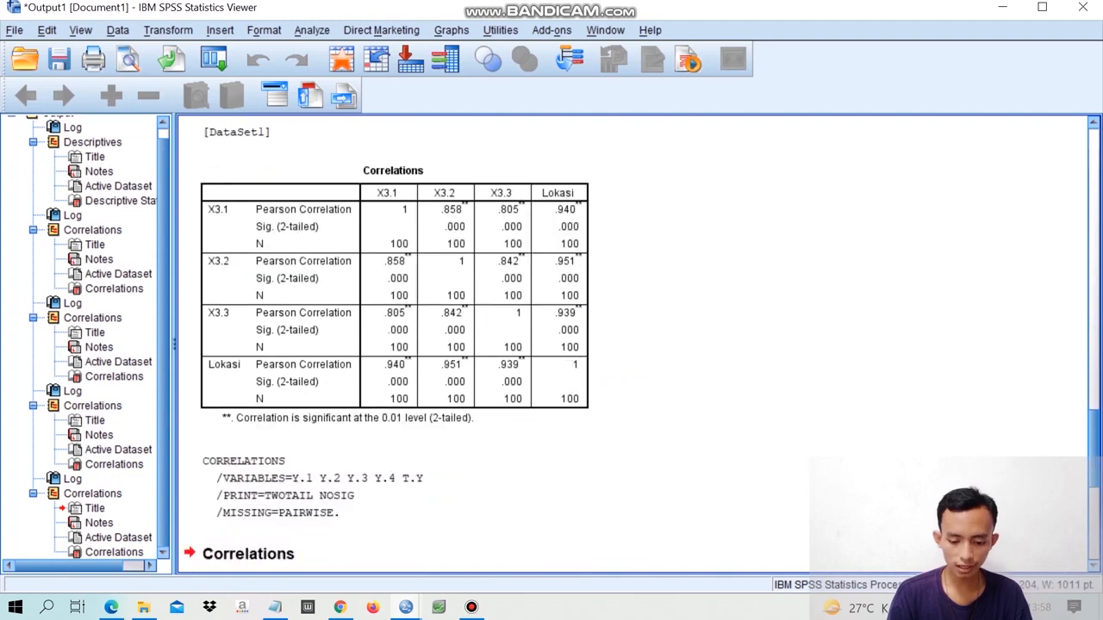
scroll(633, 344, down, 1)
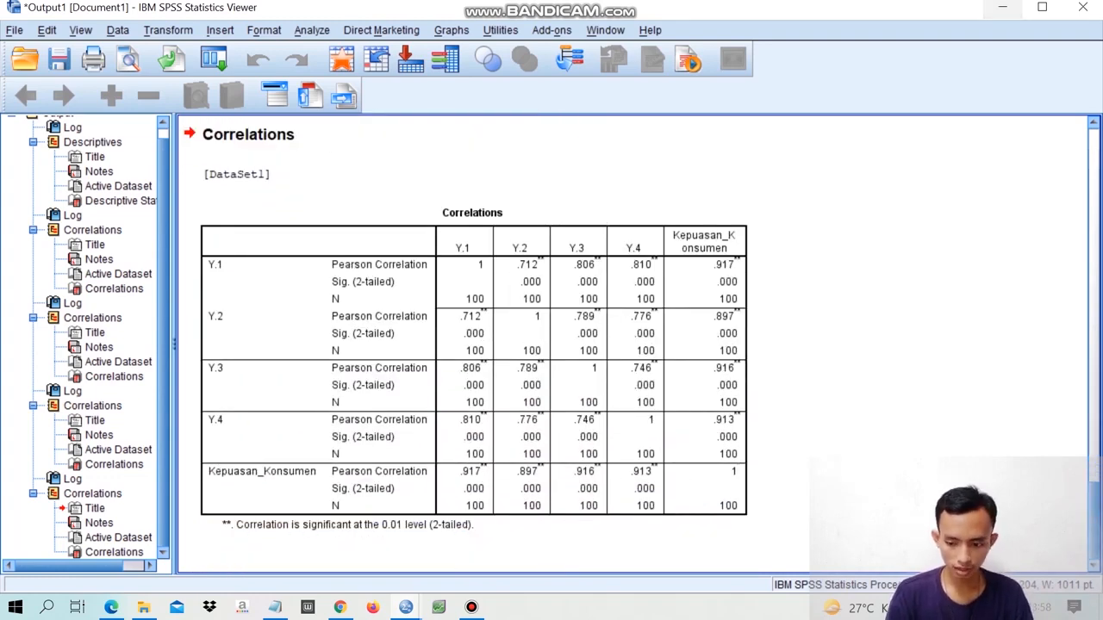
- Return to the data editor and open the Reliability Analysis dialog for the scale test
click(1002, 7)
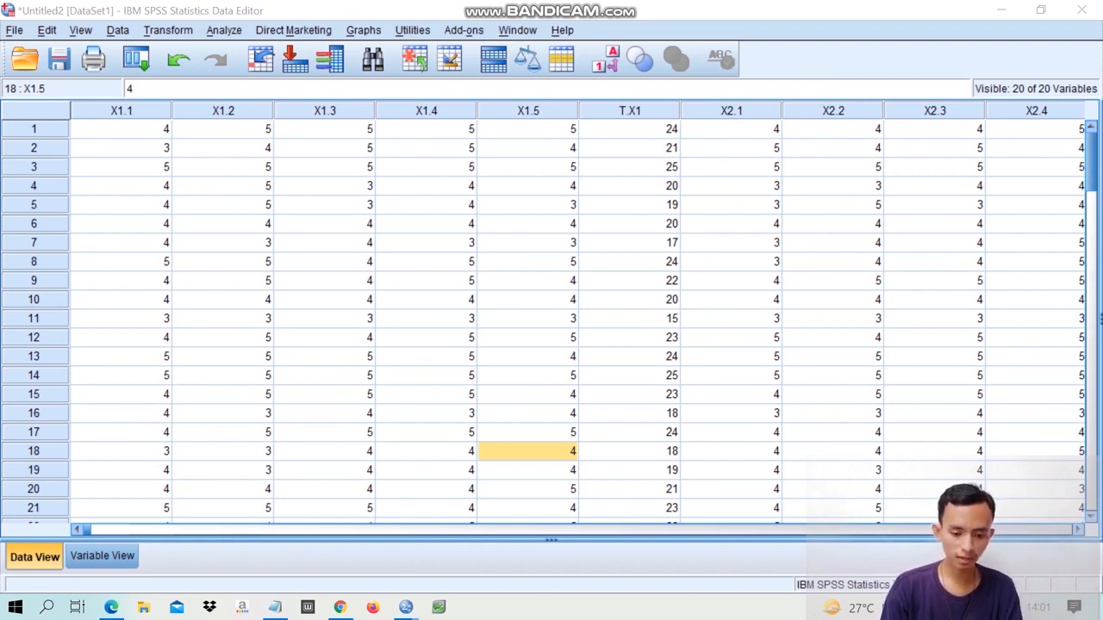
click(427, 148)
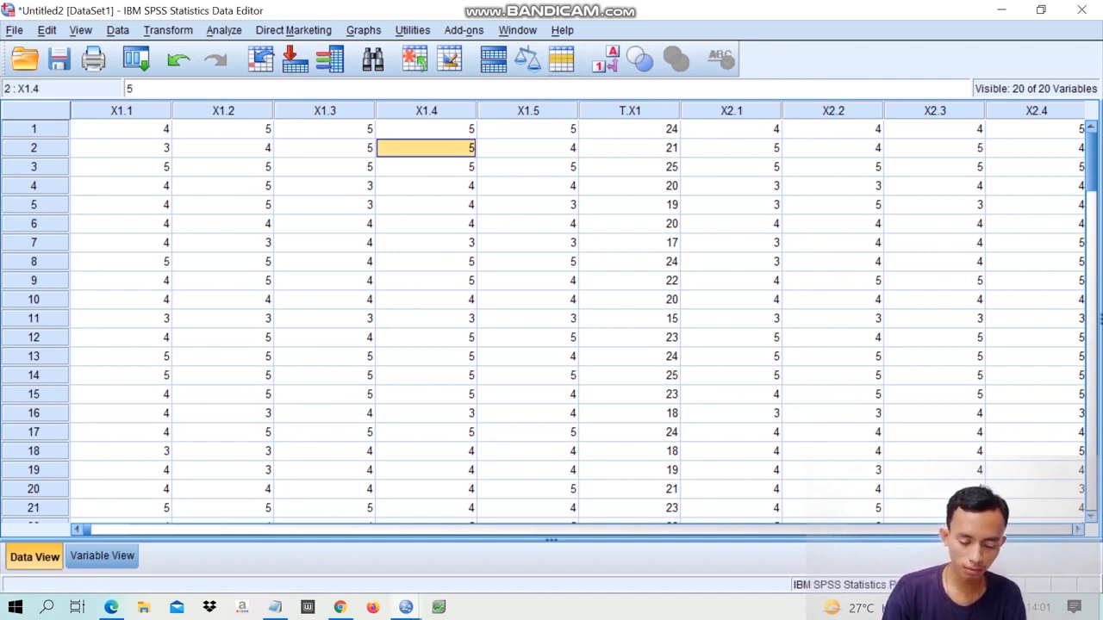
click(223, 149)
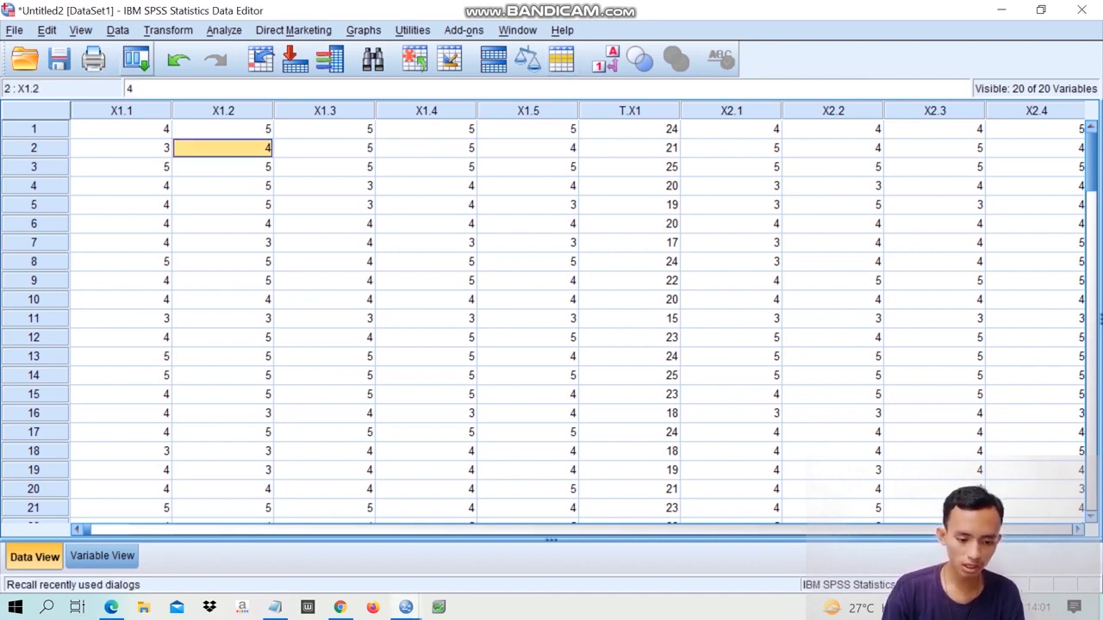
key(alt+a)
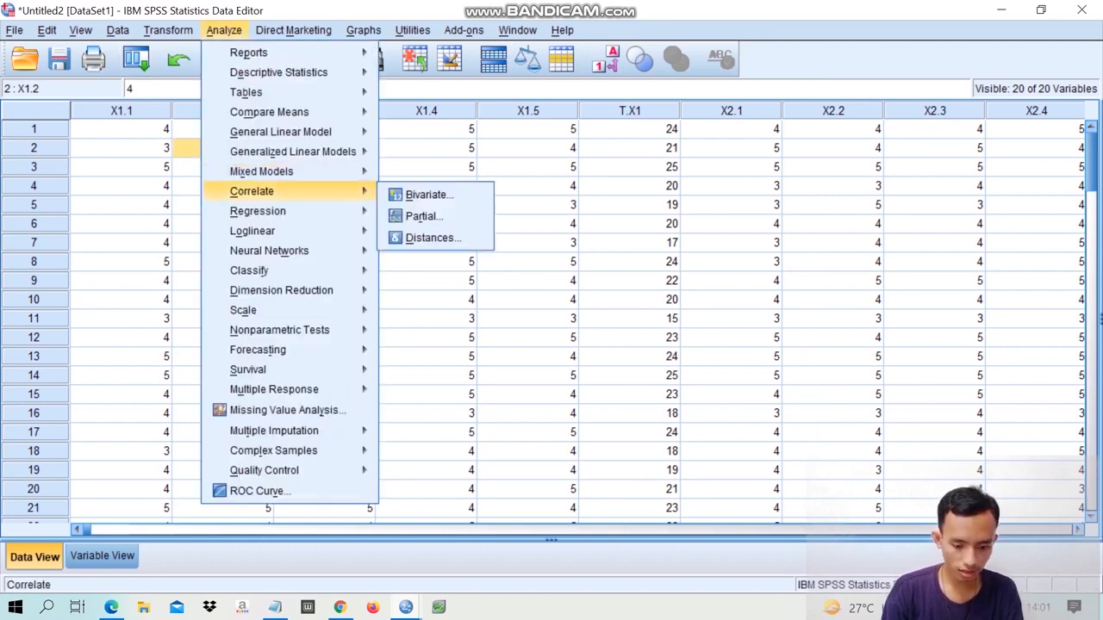
mouse_move(258, 310)
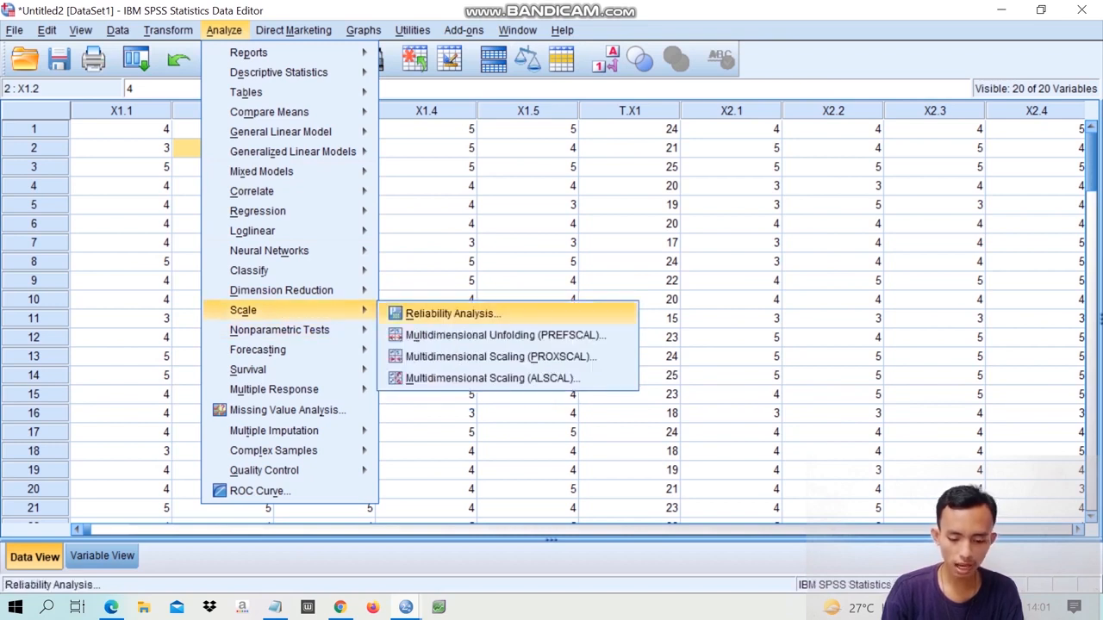
click(453, 314)
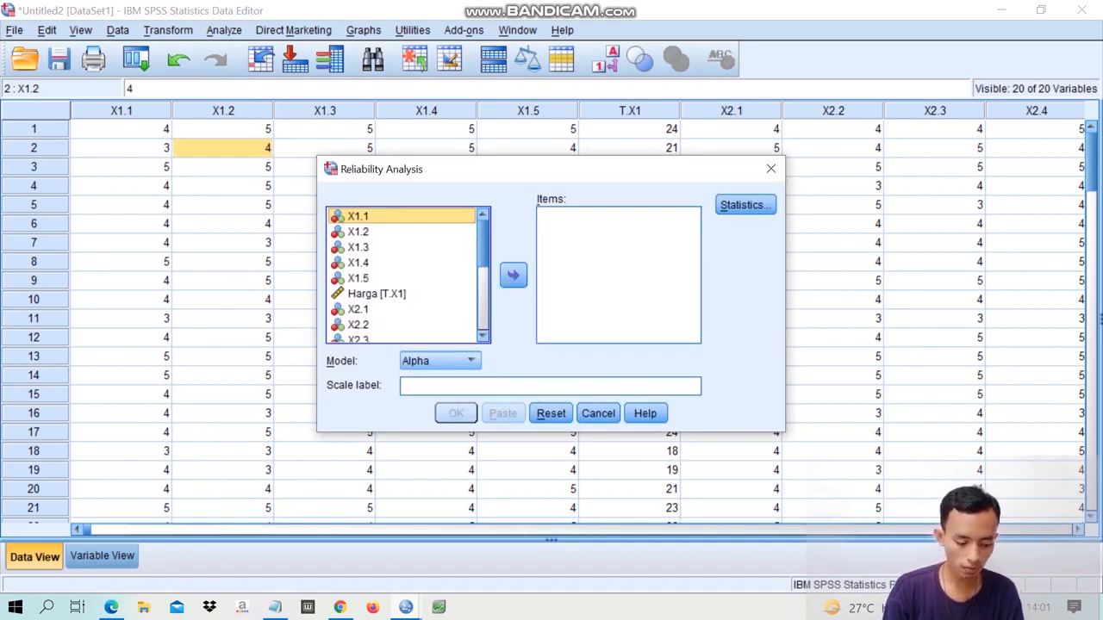
- Add X1.1 through X1.5 as the items and run the reliability analysis with the Alpha model
click(368, 216)
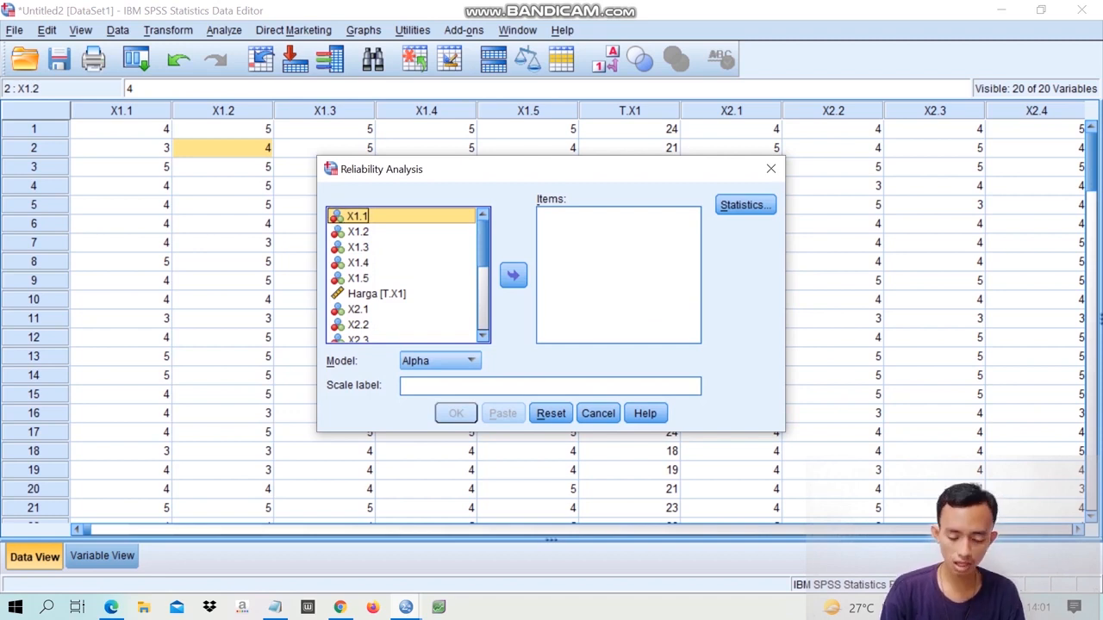
key(ctrl+Down)
key(ctrl+Down)
key(ctrl+Down)
key(ctrl+Down)
key(ctrl+Down)
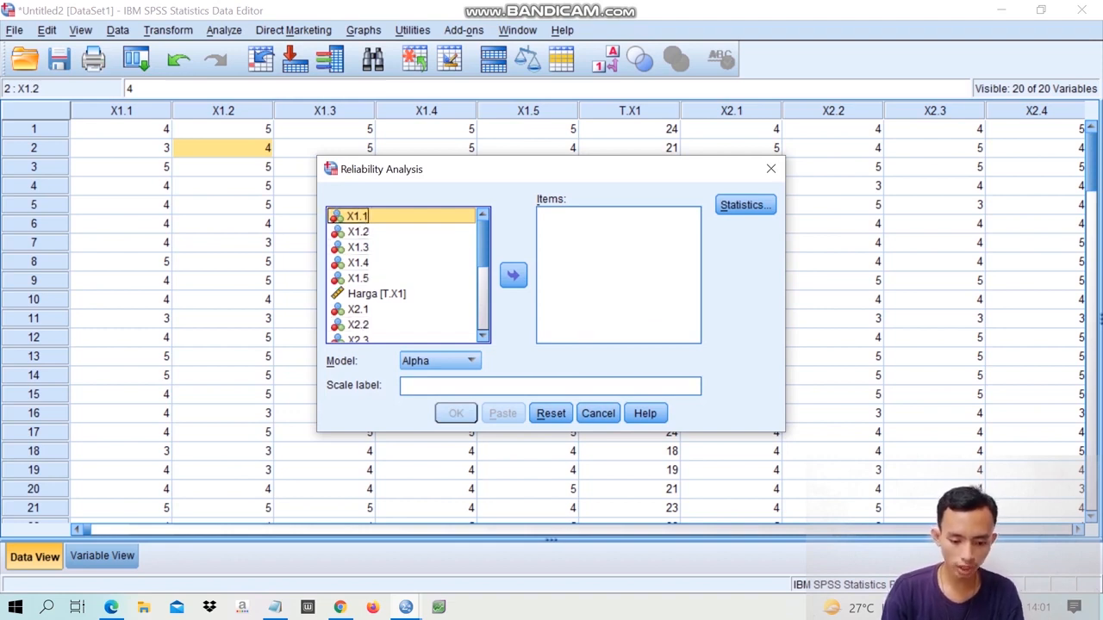
key(ctrl+Up)
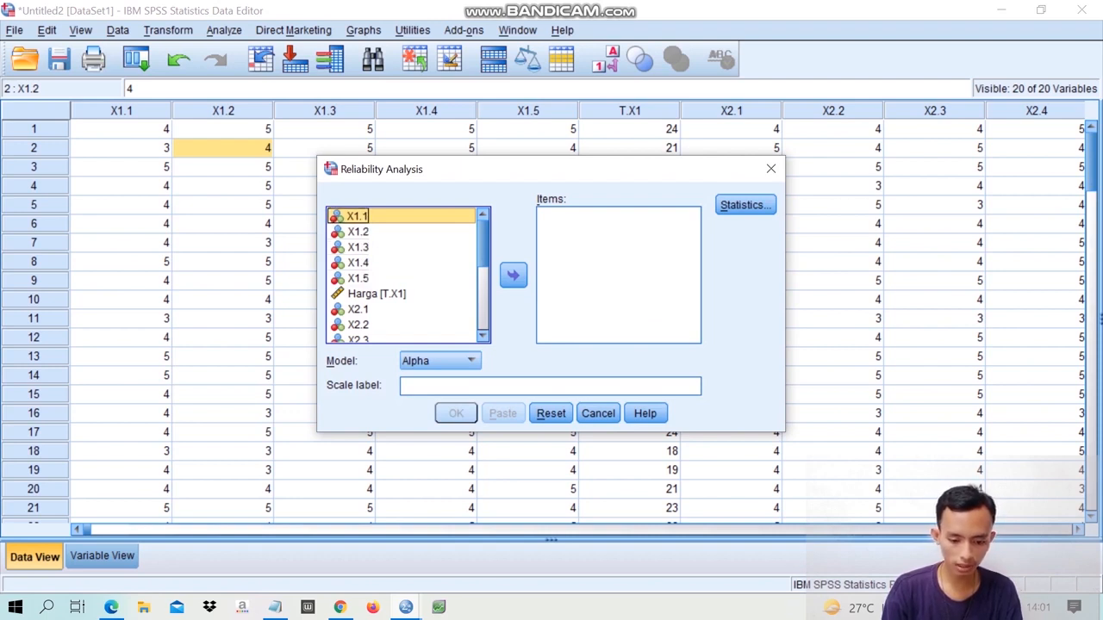
key(shift+Down)
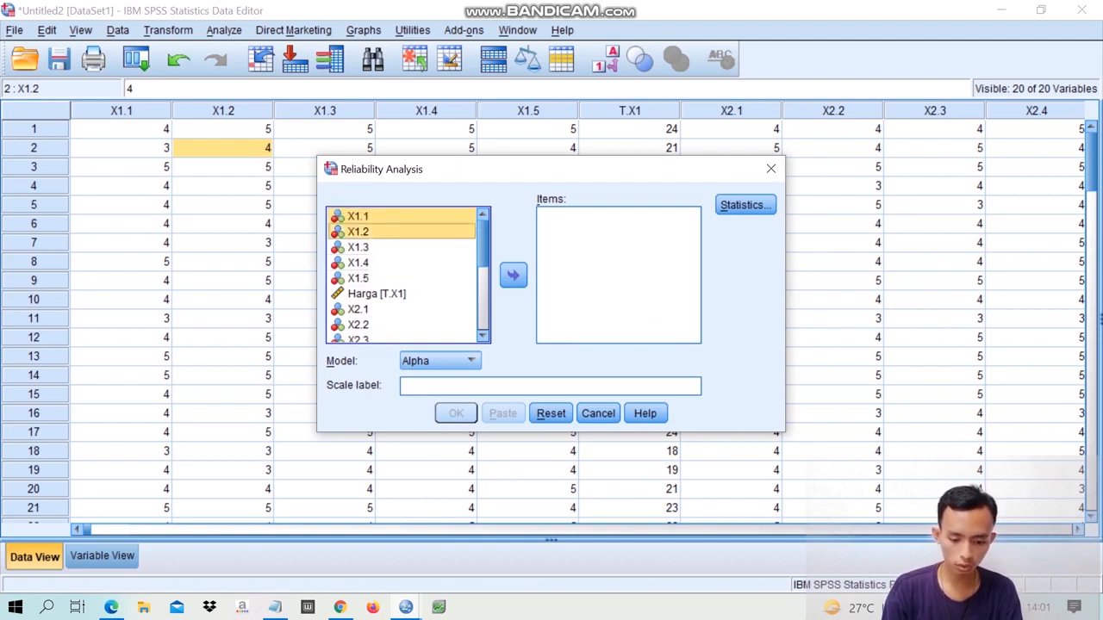
key(shift+Down)
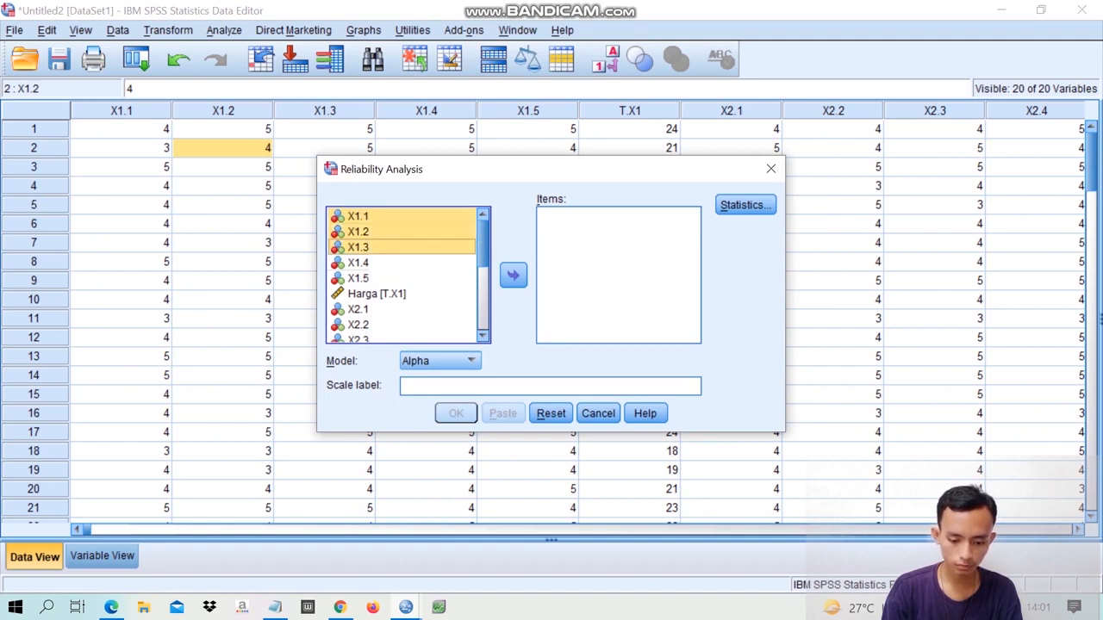
key(shift+Down)
key(shift+Down)
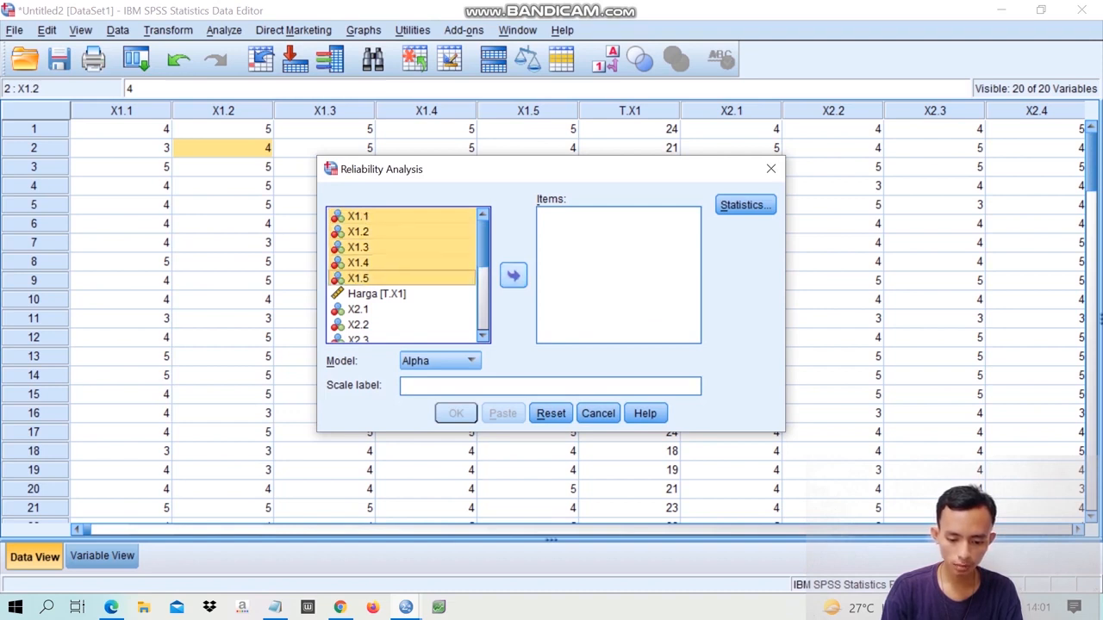
click(514, 275)
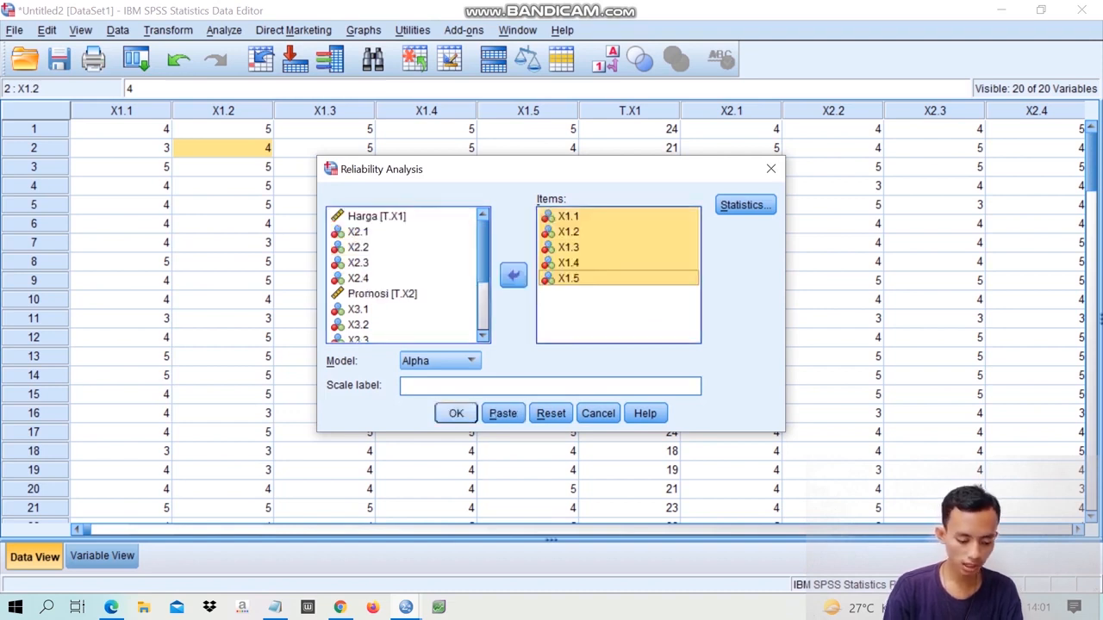
key(Return)
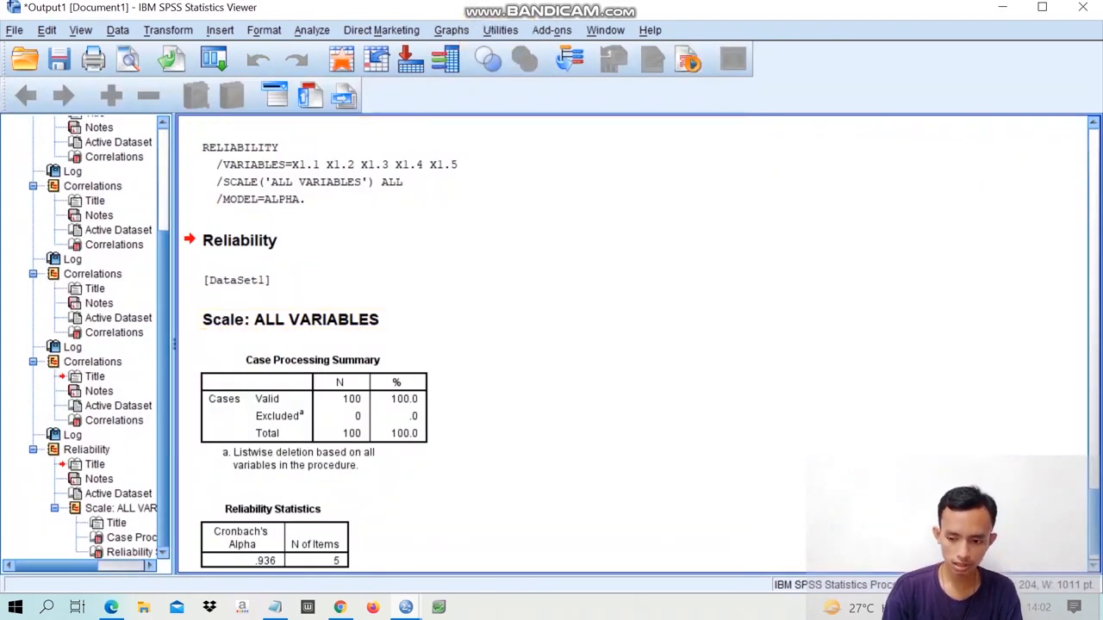
- Return to the data editor, reopen Reliability Analysis and remove X1.1 through X1.5 from the items
click(1002, 7)
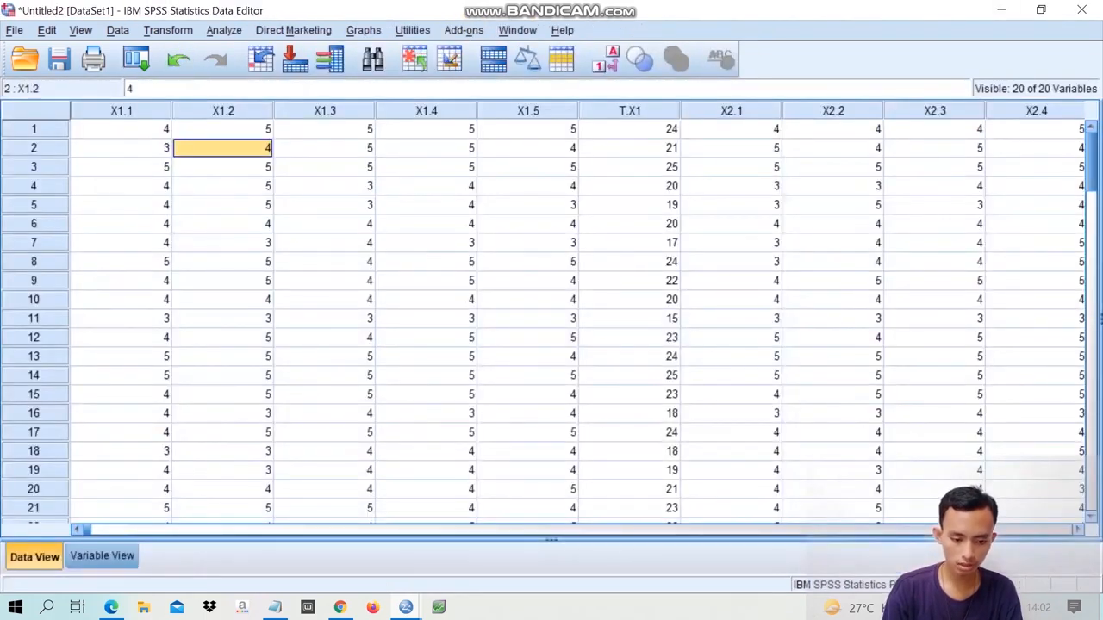
click(223, 30)
mouse_move(284, 291)
mouse_move(258, 311)
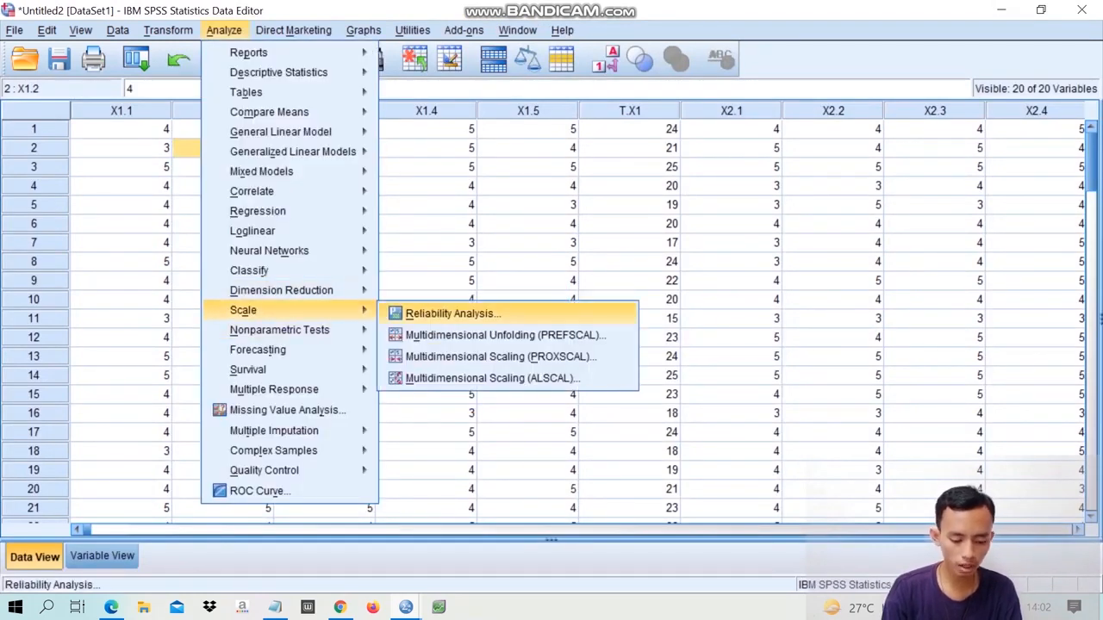
click(453, 314)
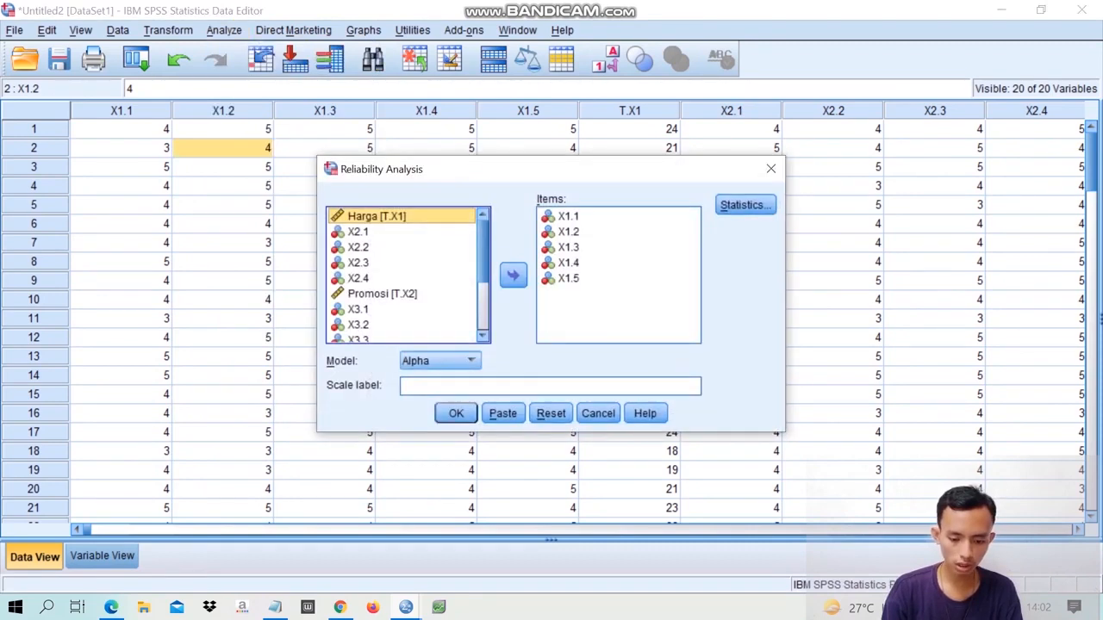
click(568, 278)
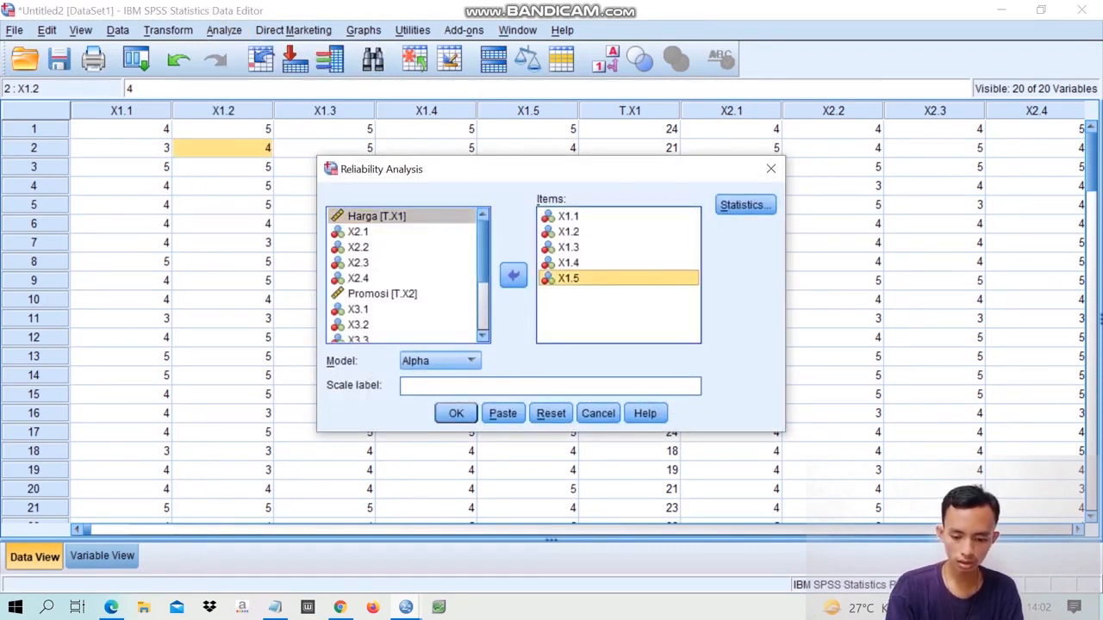
key(ctrl+a)
click(513, 276)
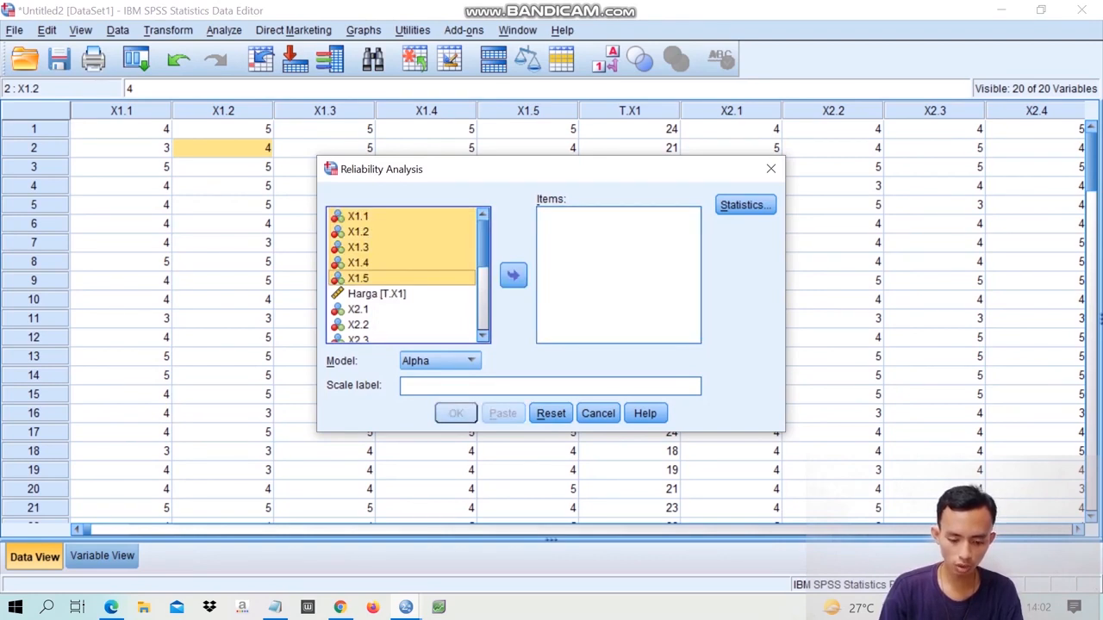
- Add X2.1 through X2.4 as the items and run the reliability analysis with the Alpha model
scroll(402, 274, down, 3)
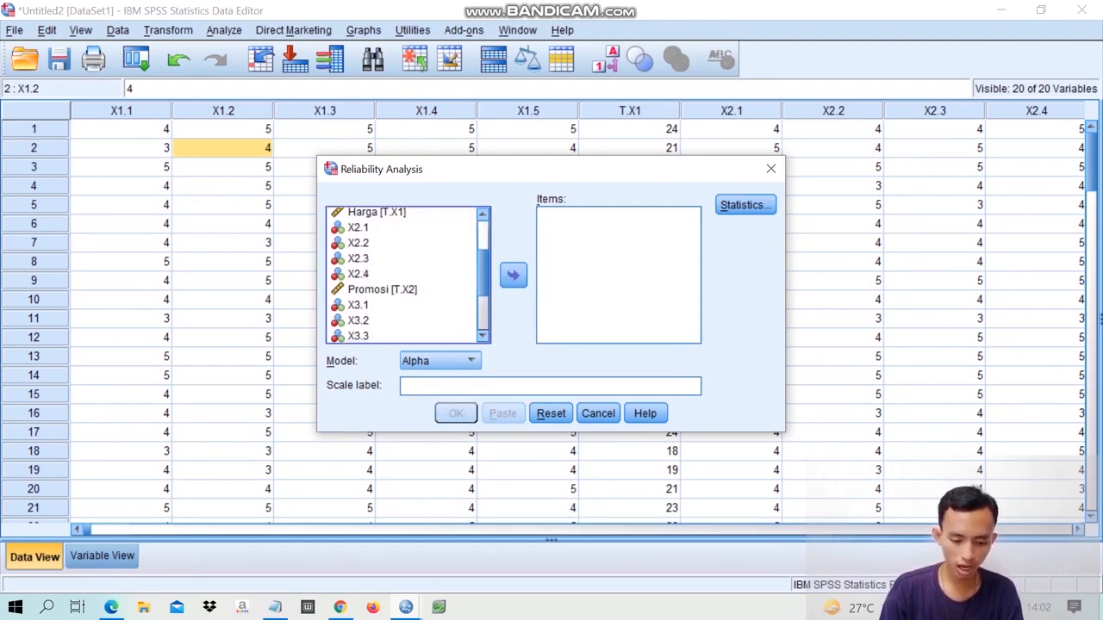
click(358, 228)
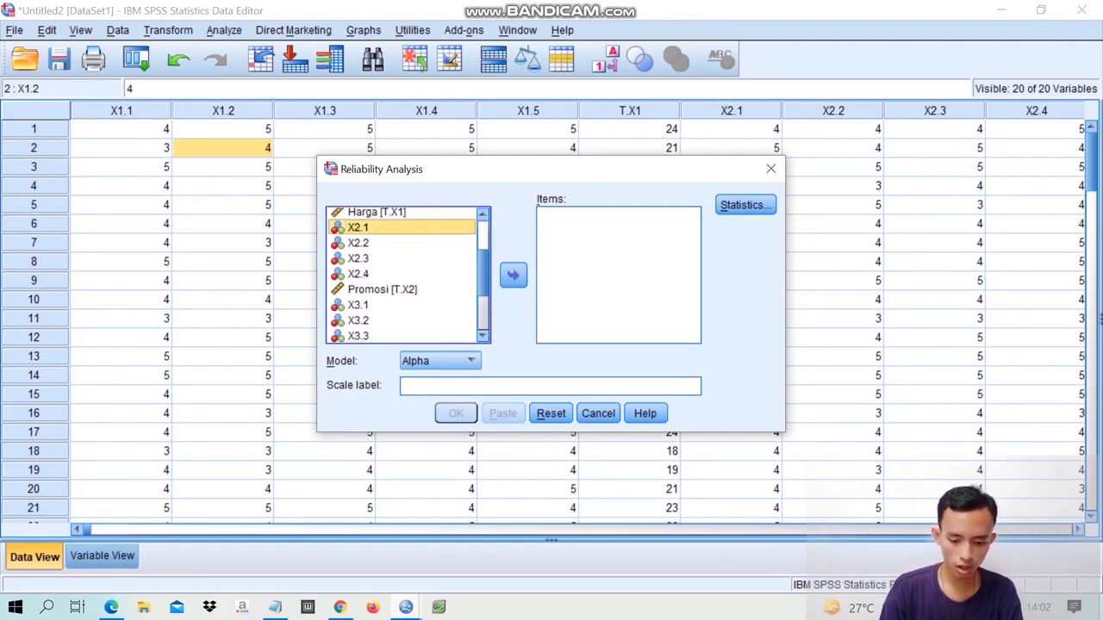
key(shift+Down)
key(shift+Down)
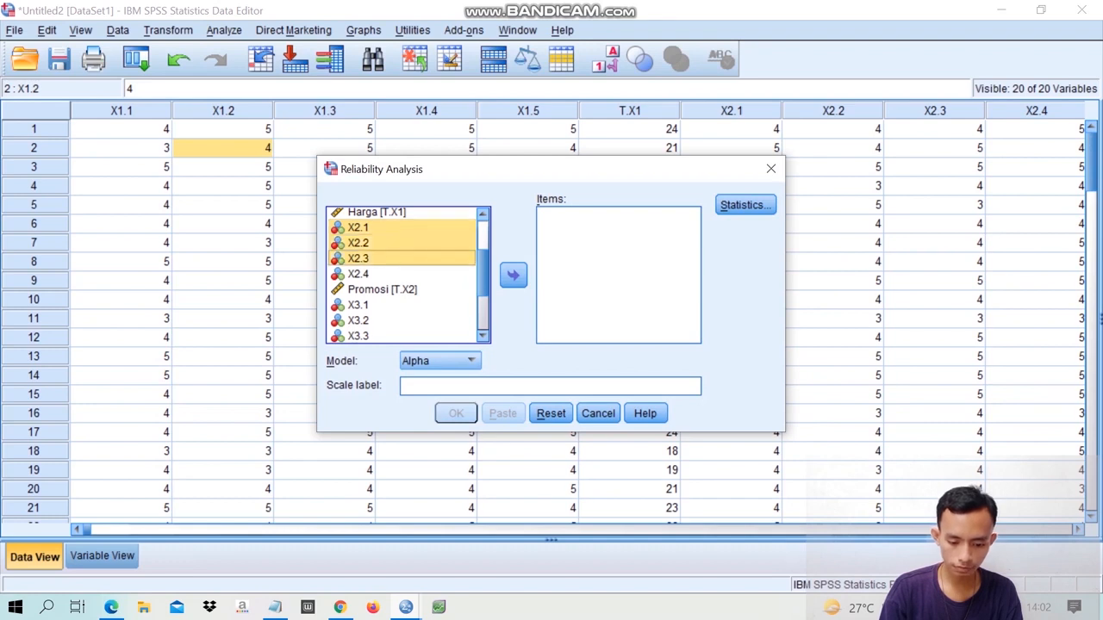
key(shift+Down)
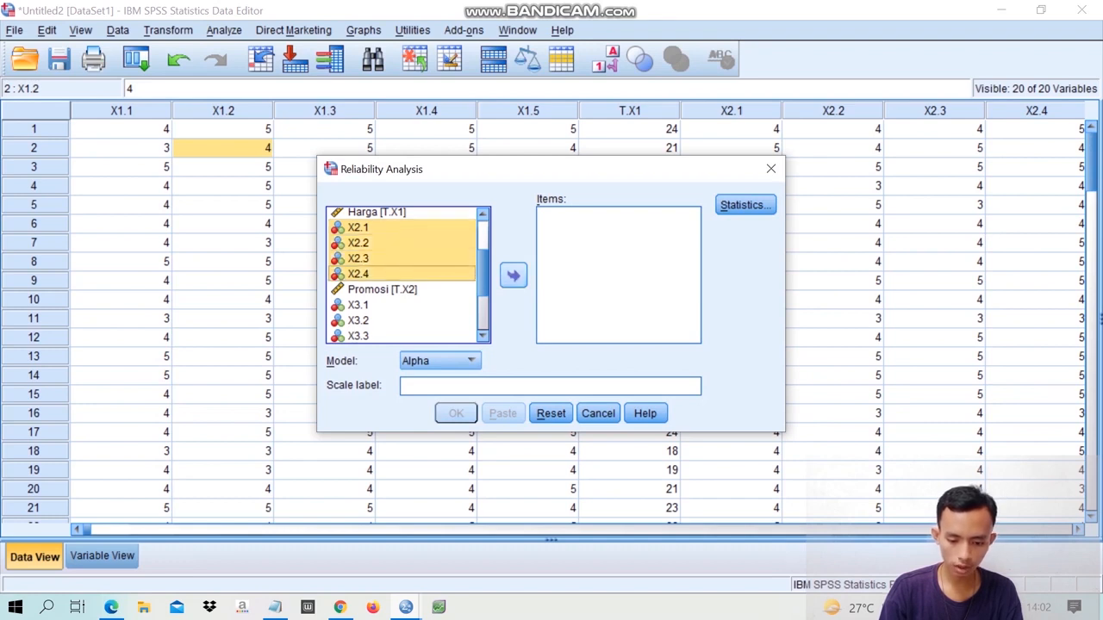
click(514, 276)
click(455, 413)
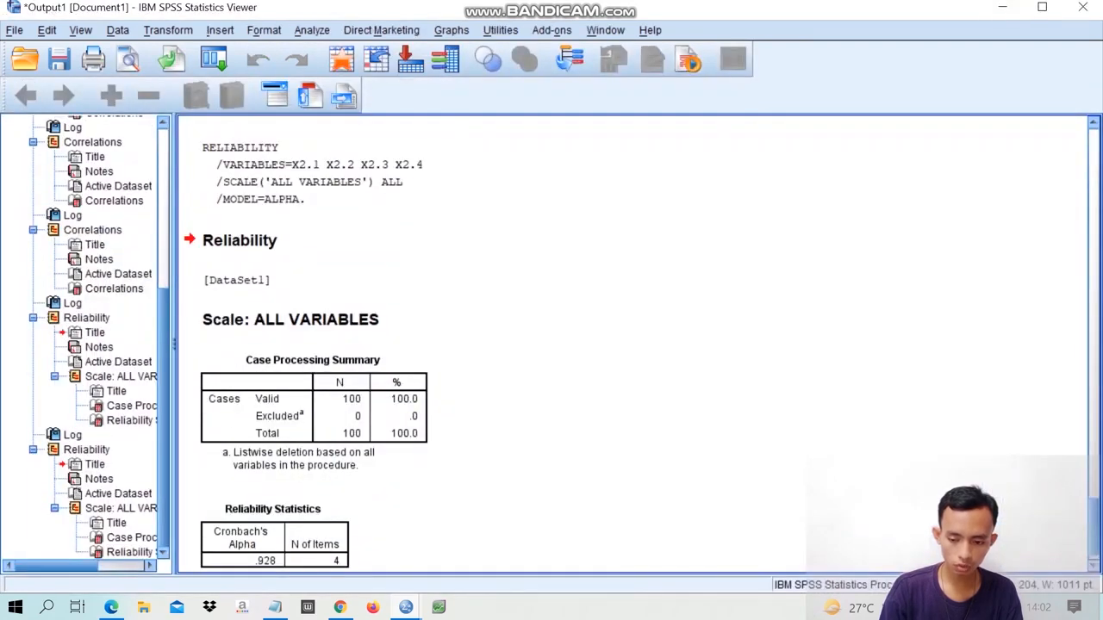
- Return to the data editor, reopen Reliability Analysis and remove X2.1 through X2.4 from the items
click(1001, 7)
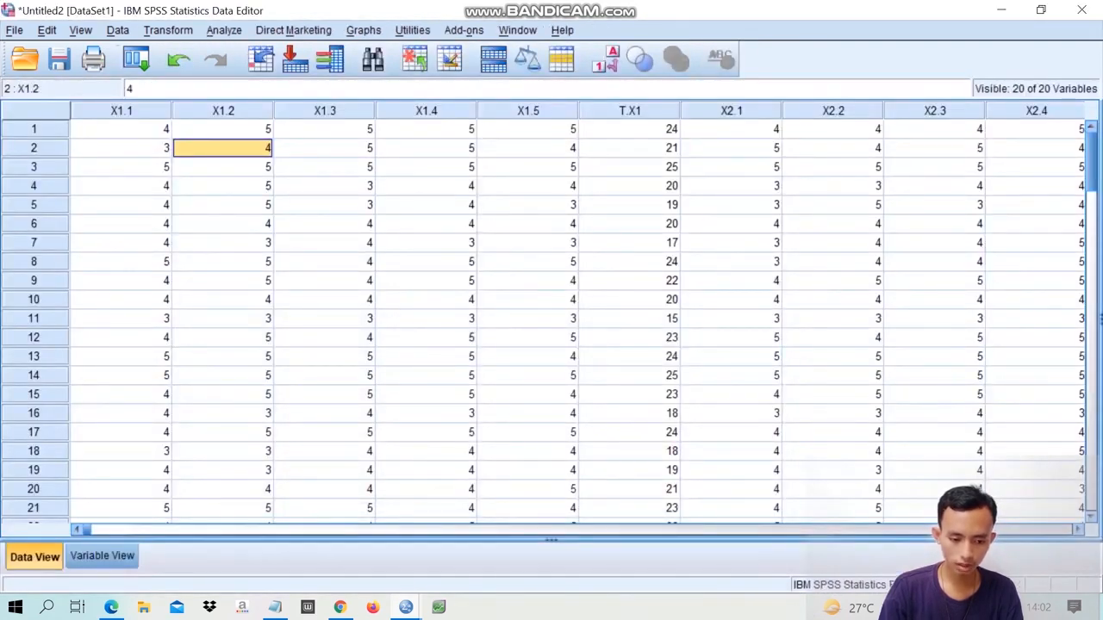
click(223, 29)
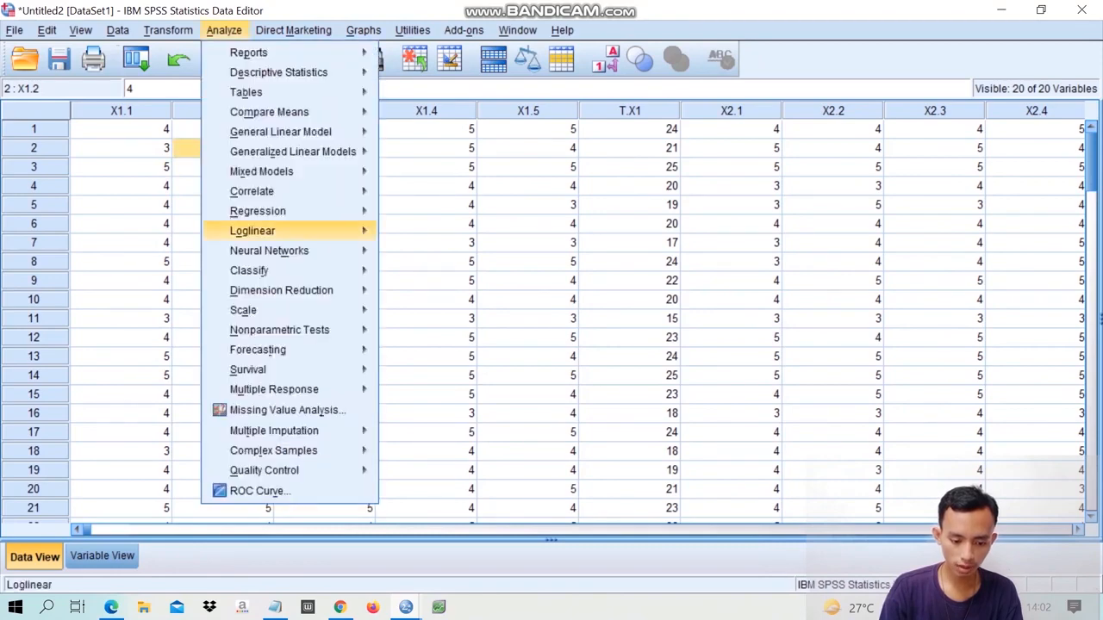
mouse_move(243, 309)
click(448, 313)
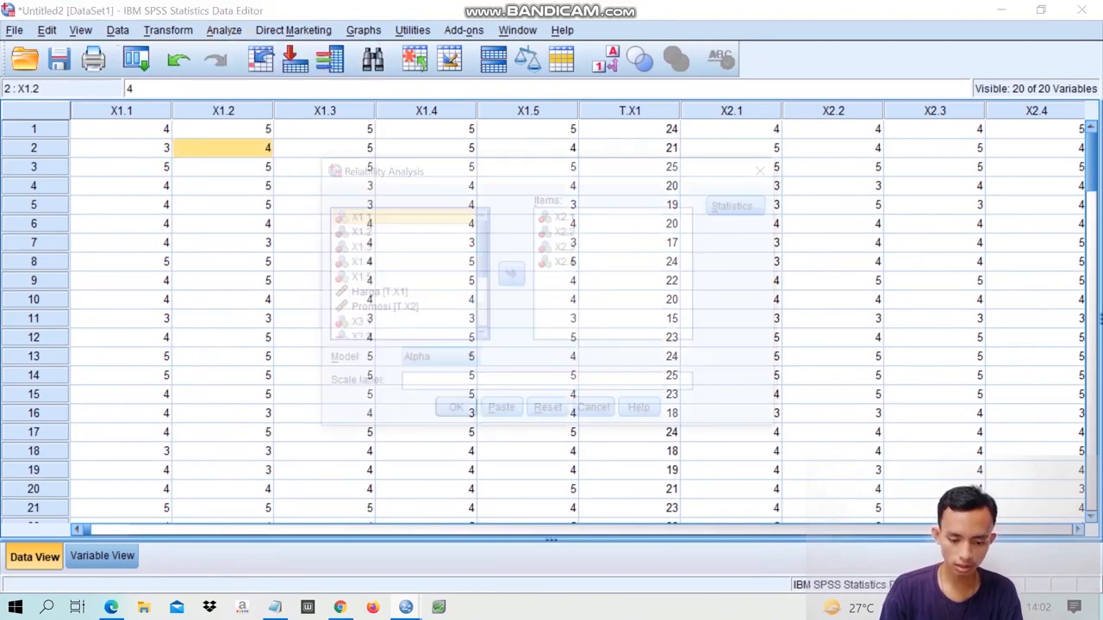
click(569, 263)
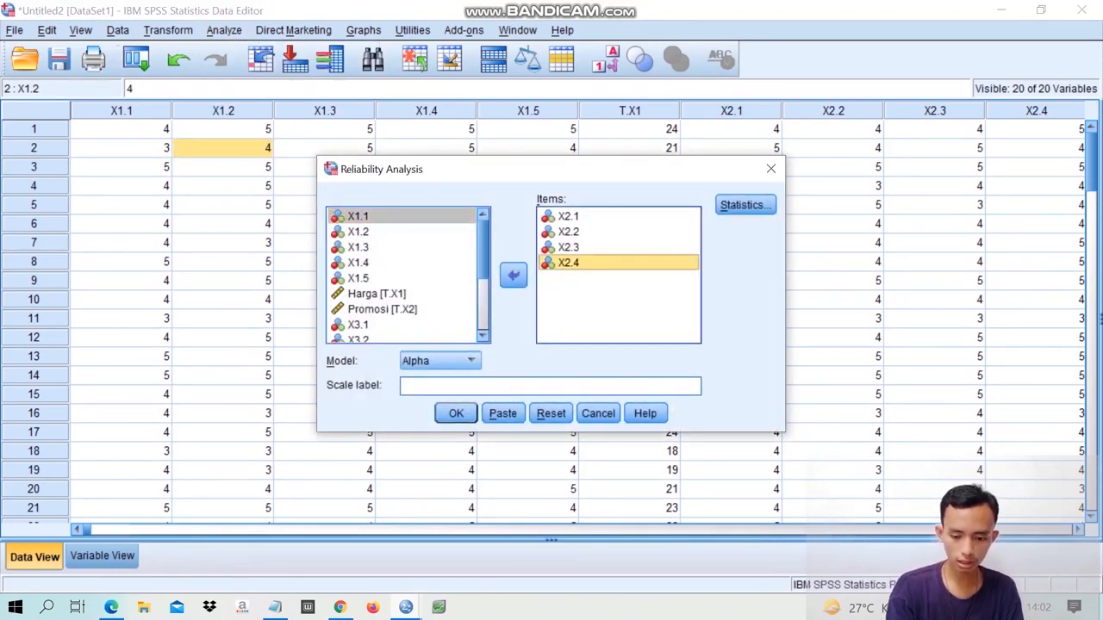
key(ctrl+a)
click(514, 276)
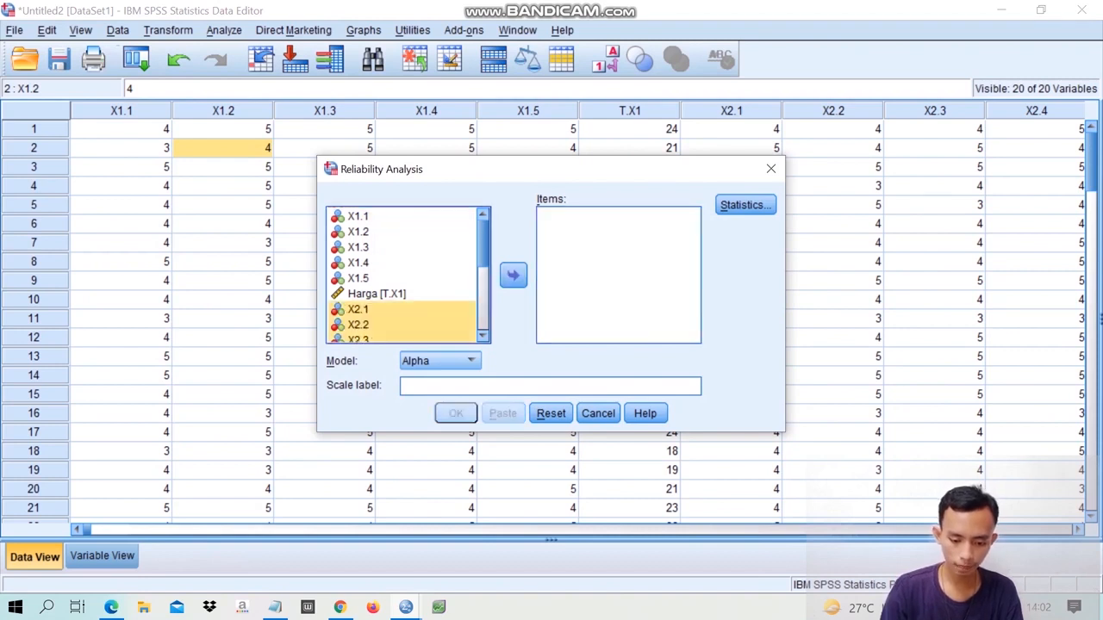
- Add X3.1 through X3.3 as the items and run the reliability analysis with the Alpha model
scroll(405, 275, down, 3)
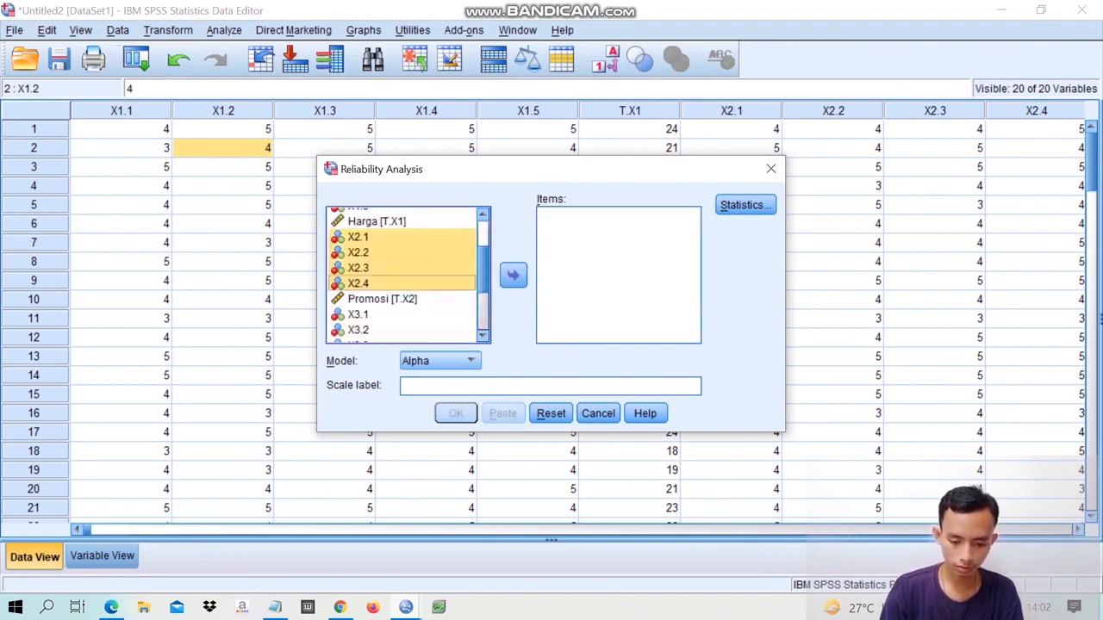
click(358, 266)
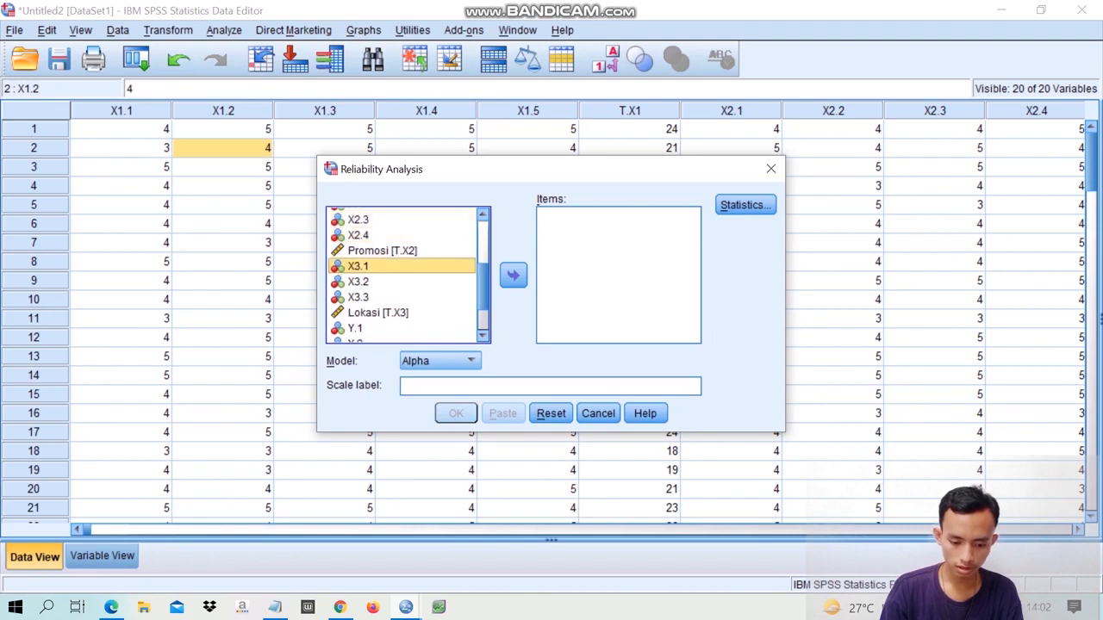
key(shift+Down)
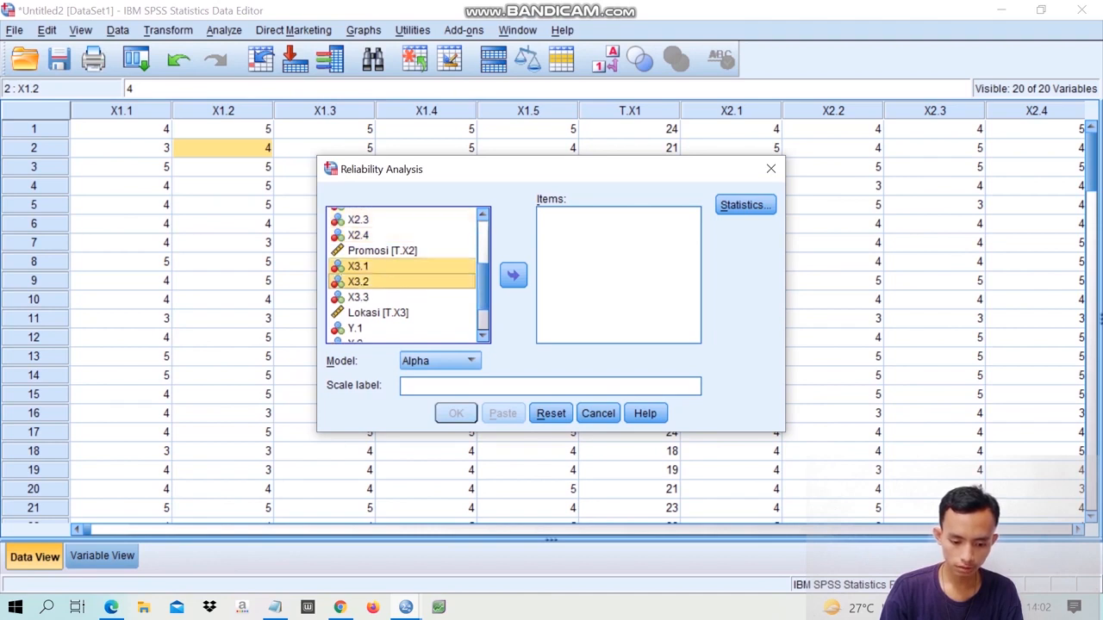
ctrl+click(358, 297)
click(513, 276)
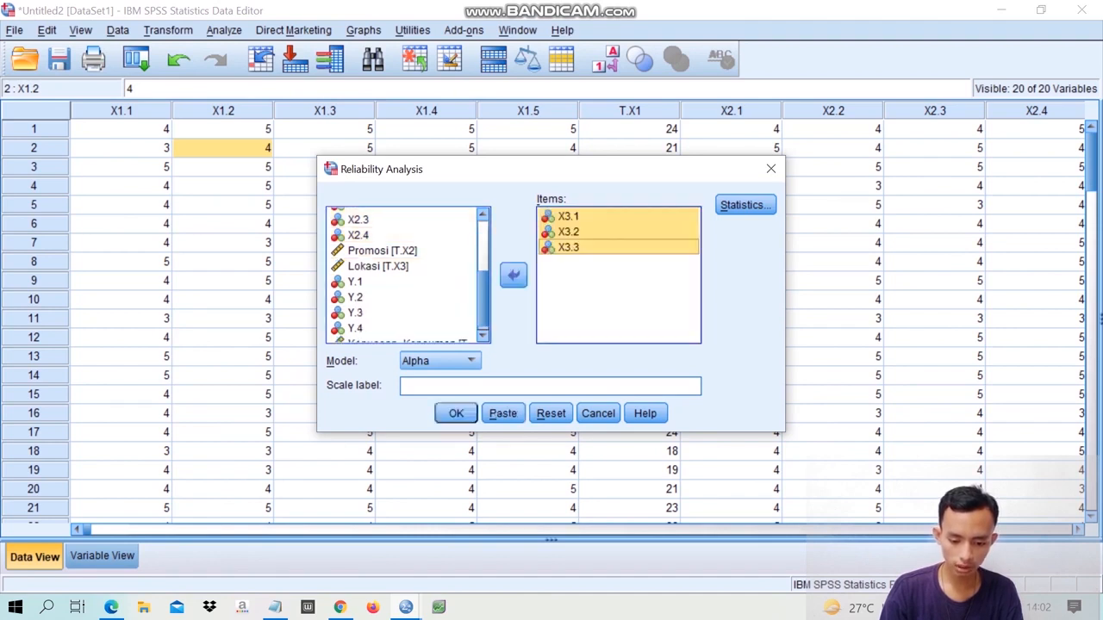
key(Return)
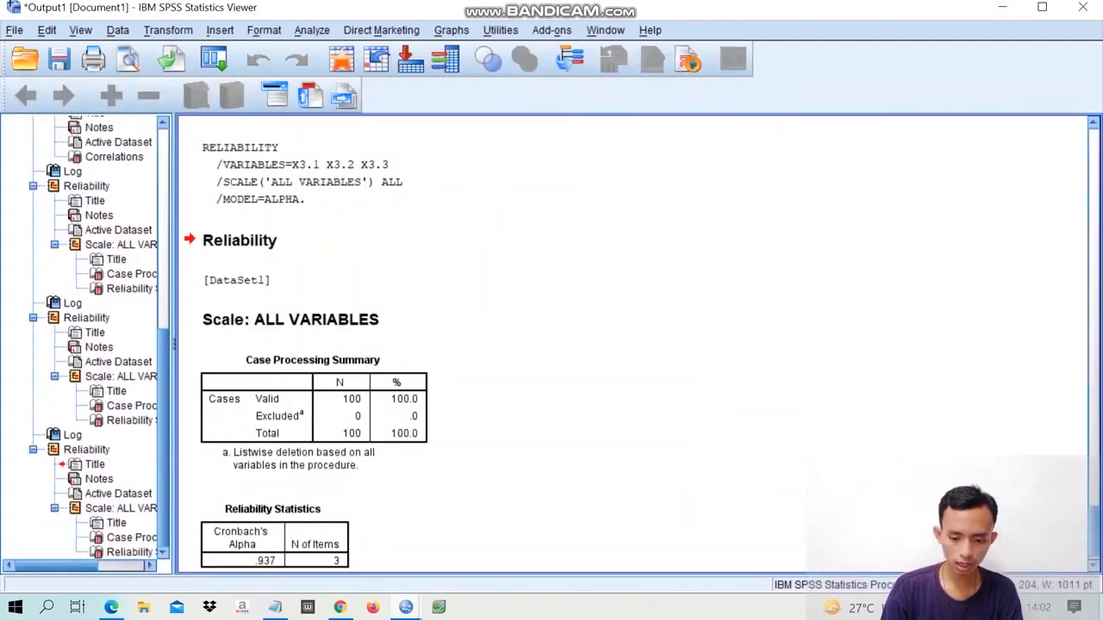
- Return to the data editor, reopen Reliability Analysis and remove X3.1 through X3.3 from the items
click(1002, 7)
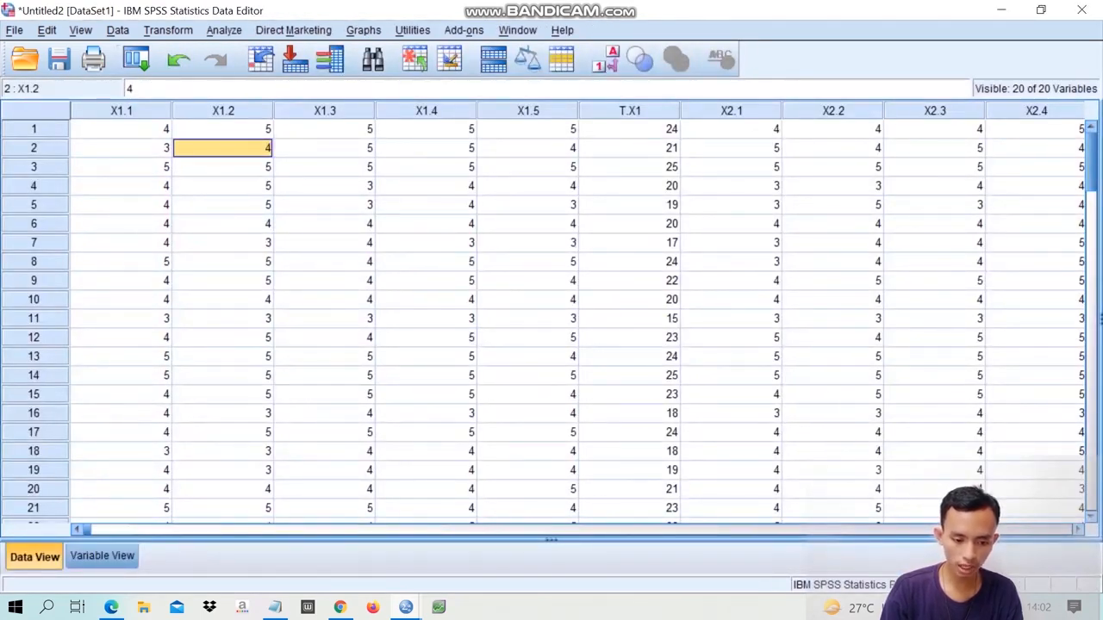
click(223, 29)
mouse_move(243, 309)
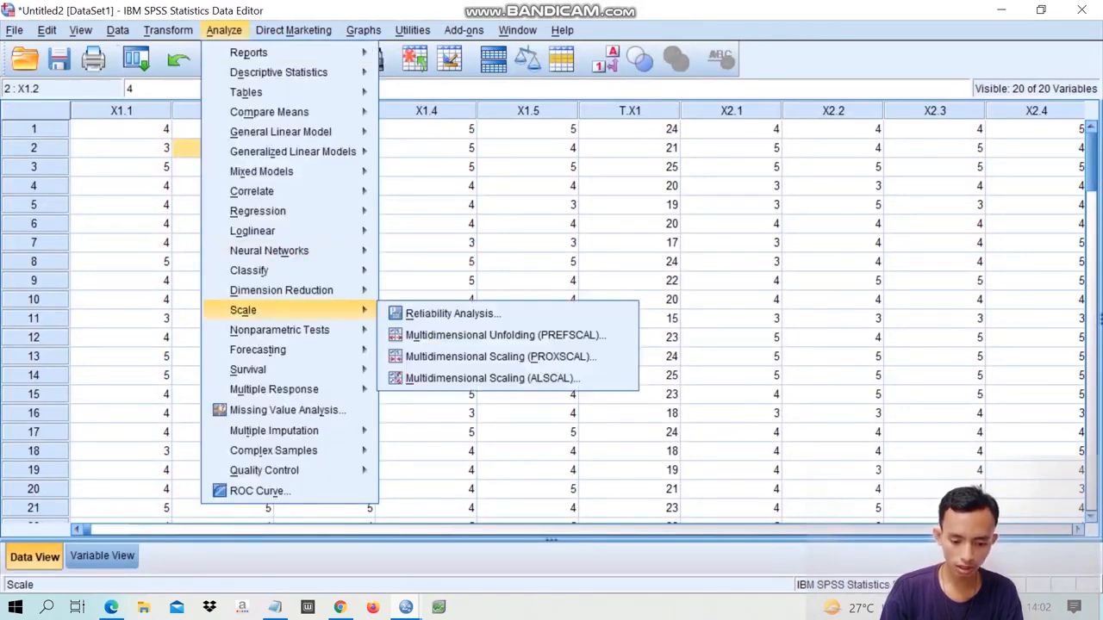
click(453, 313)
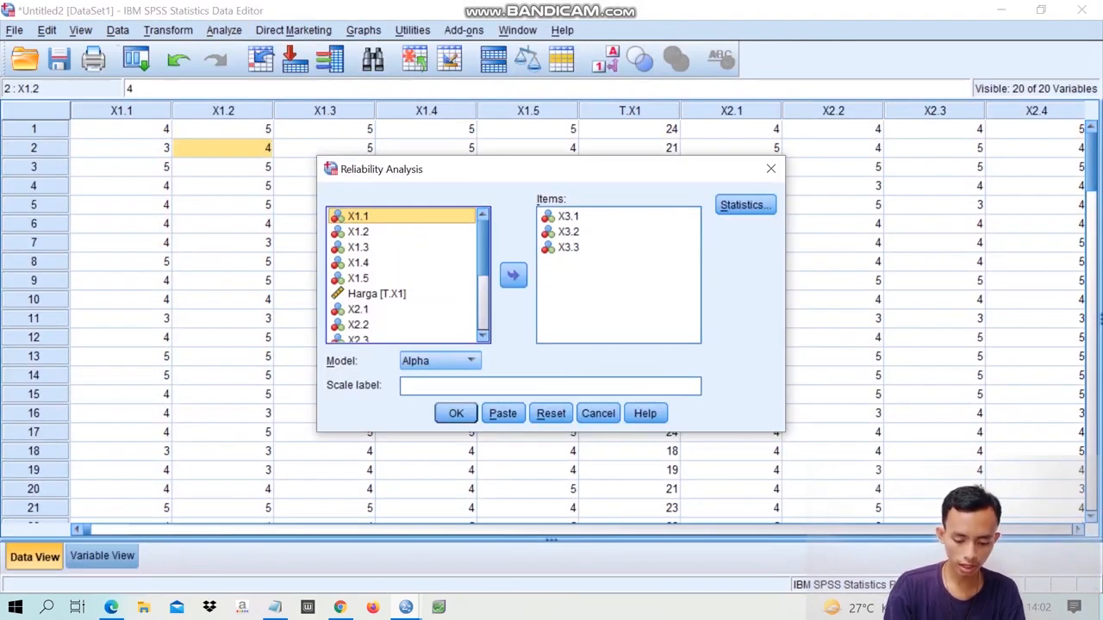
click(569, 248)
key(ctrl+a)
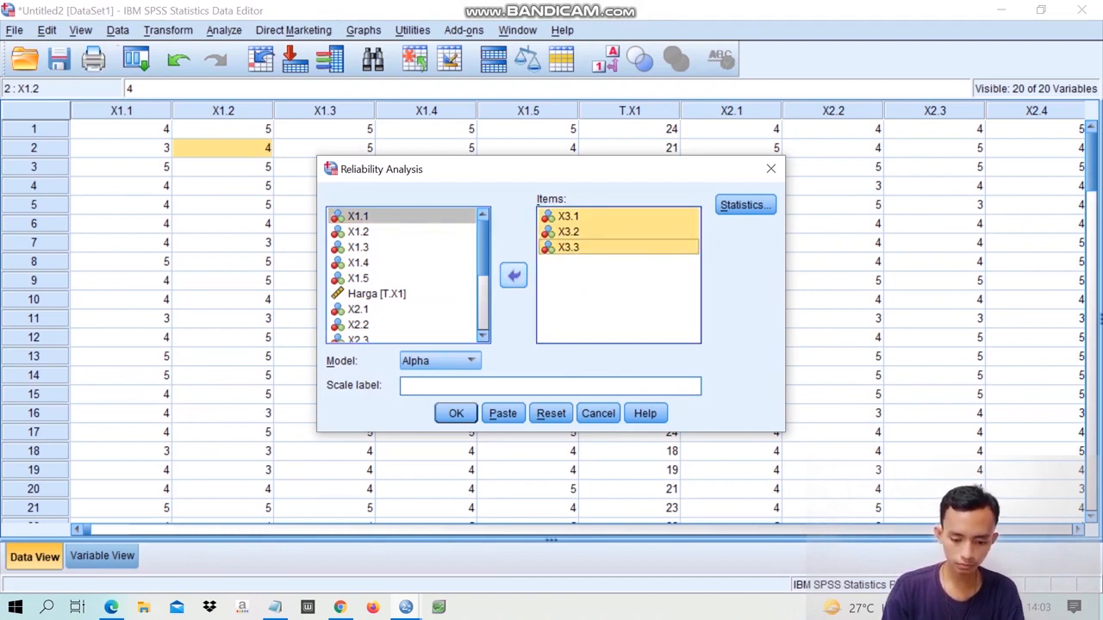
click(512, 275)
- Add Y.1 through Y.4 as the items and run the reliability analysis with the Alpha model
key(shift+Down)
key(shift+Down)
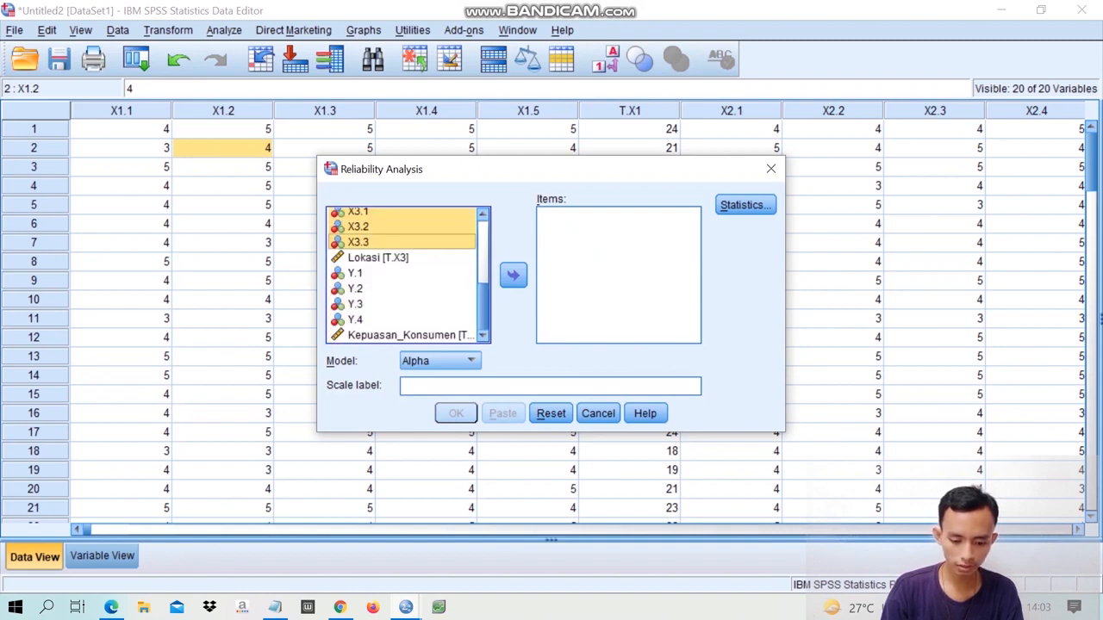
click(355, 273)
key(shift+Down)
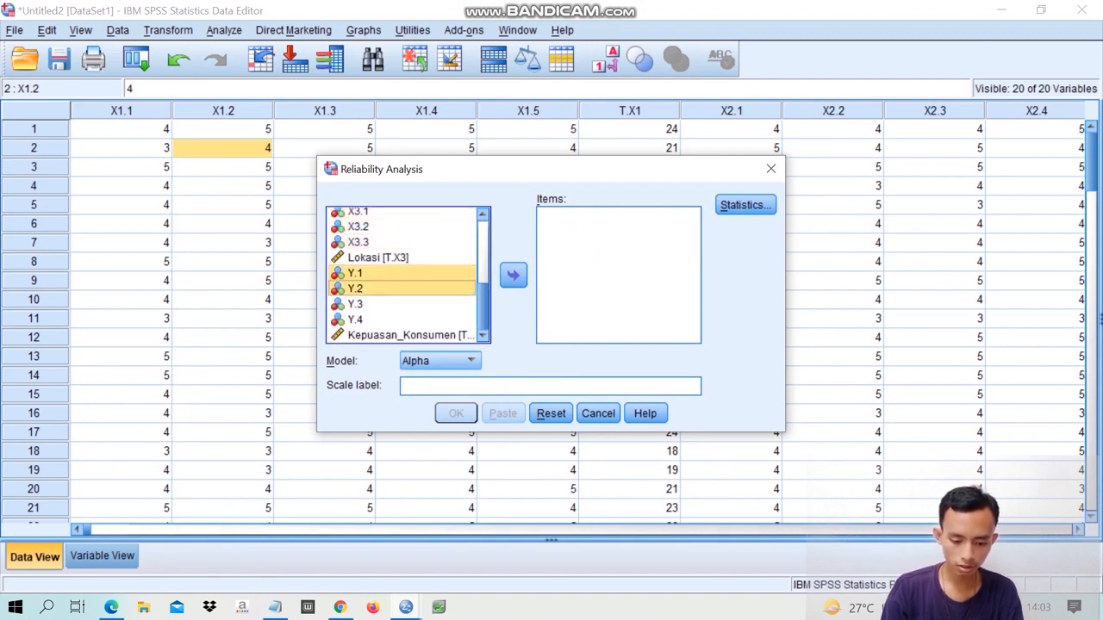
key(shift+Down)
key(shift+Down)
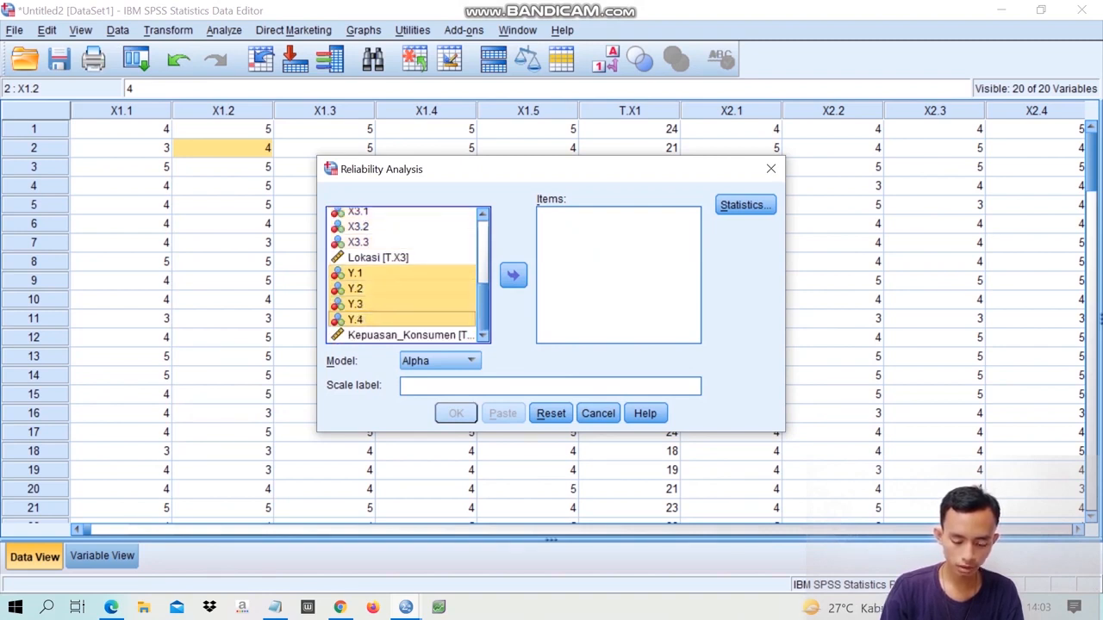
click(513, 275)
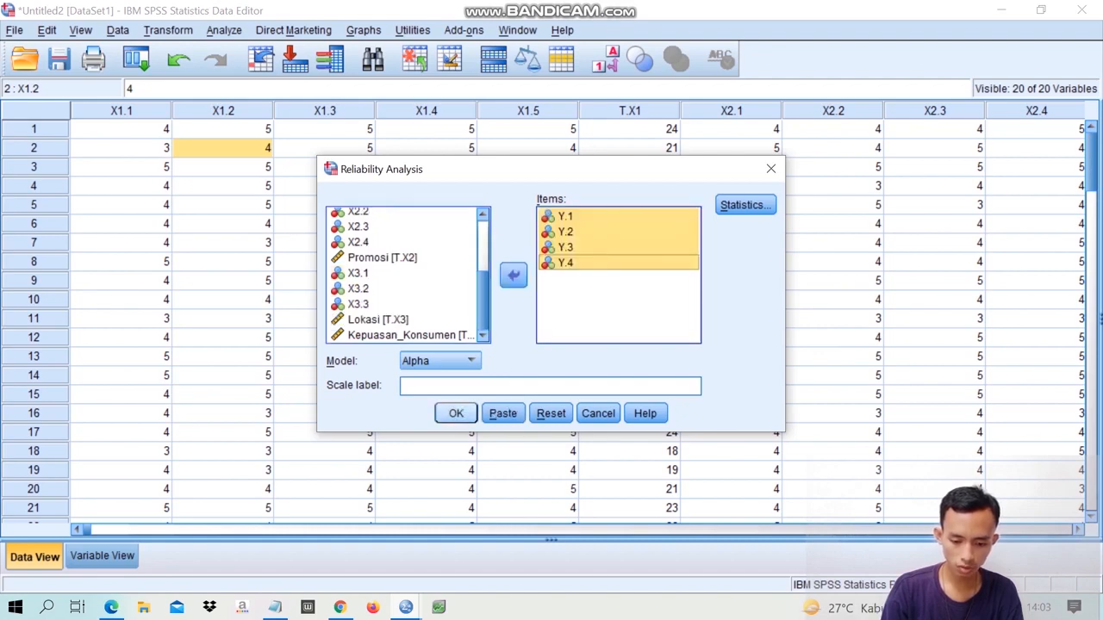
key(Return)
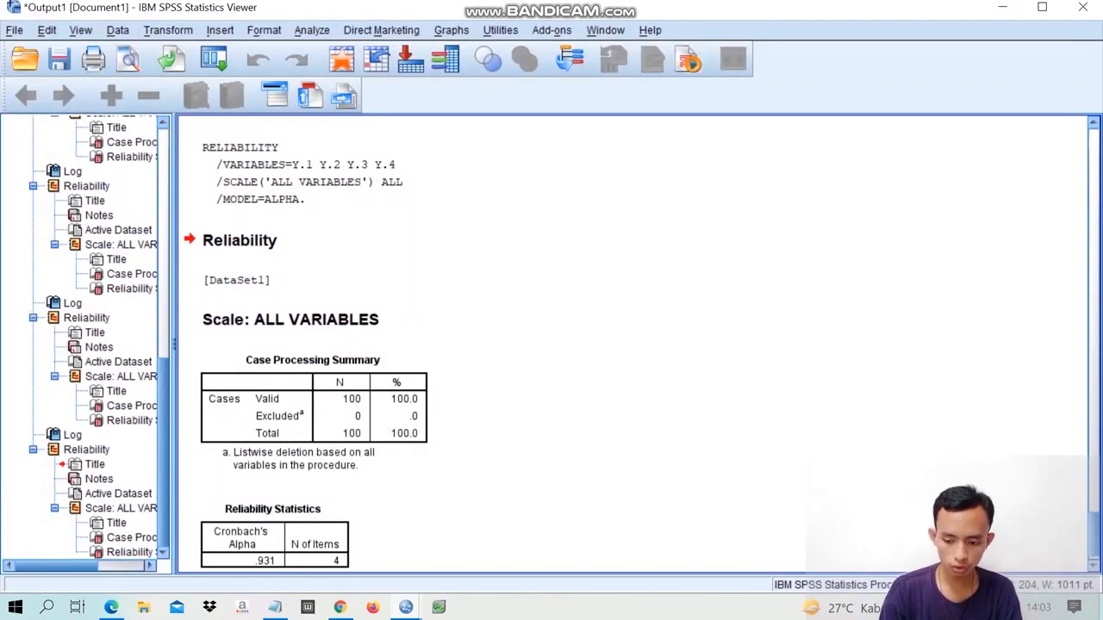
- Examine the Cronbach's Alpha in the Reliability Statistics output for the X1 items
scroll(633, 344, up, 10)
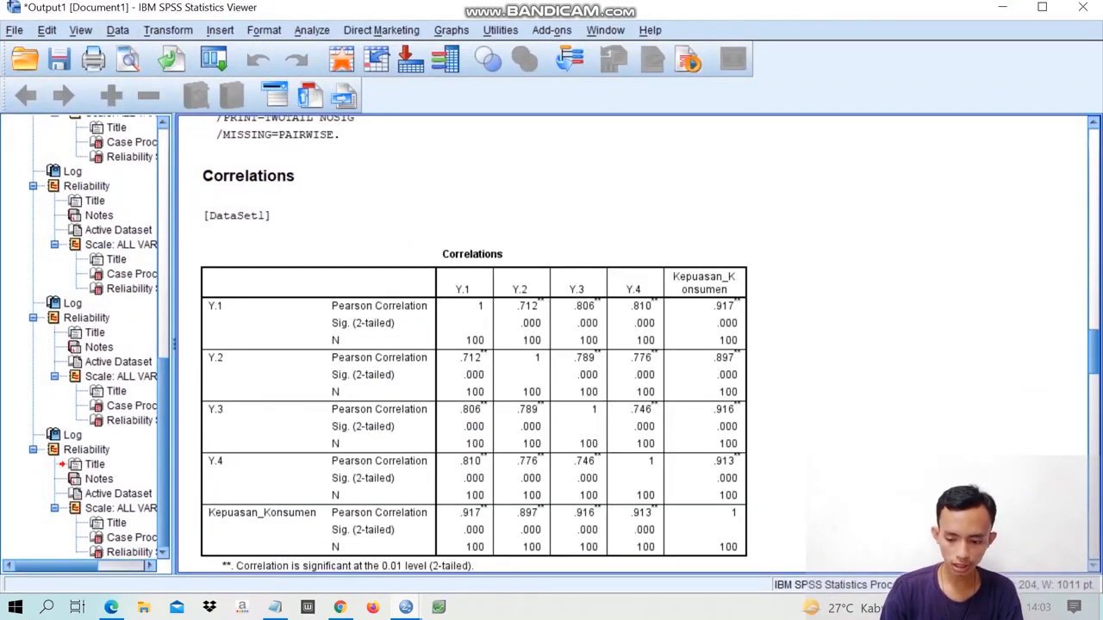
scroll(633, 344, down, 10)
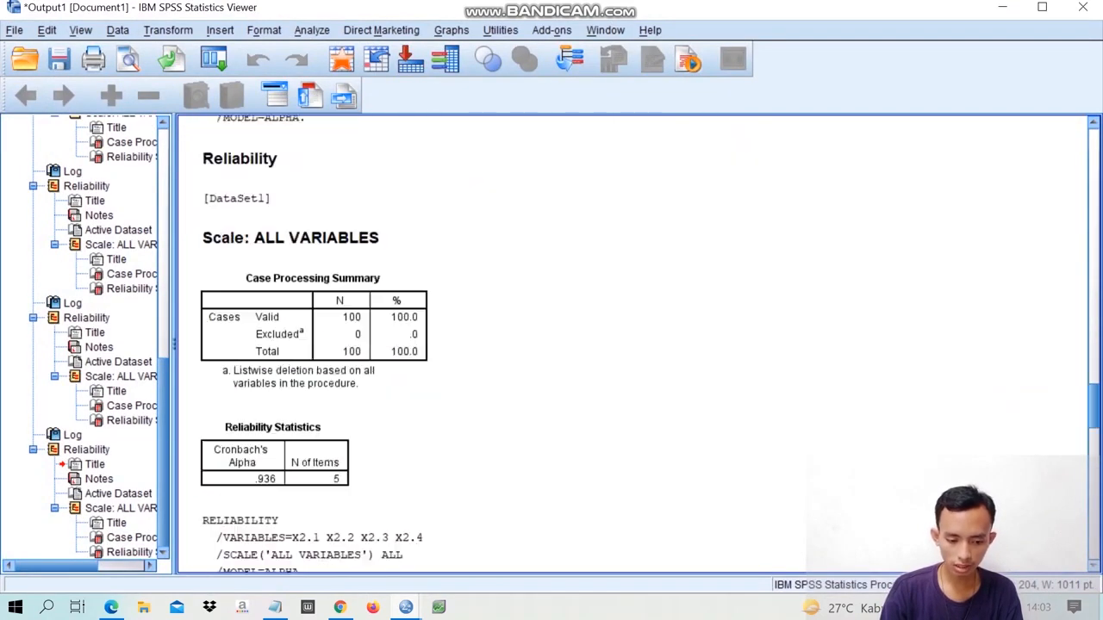
scroll(633, 345, up, 1)
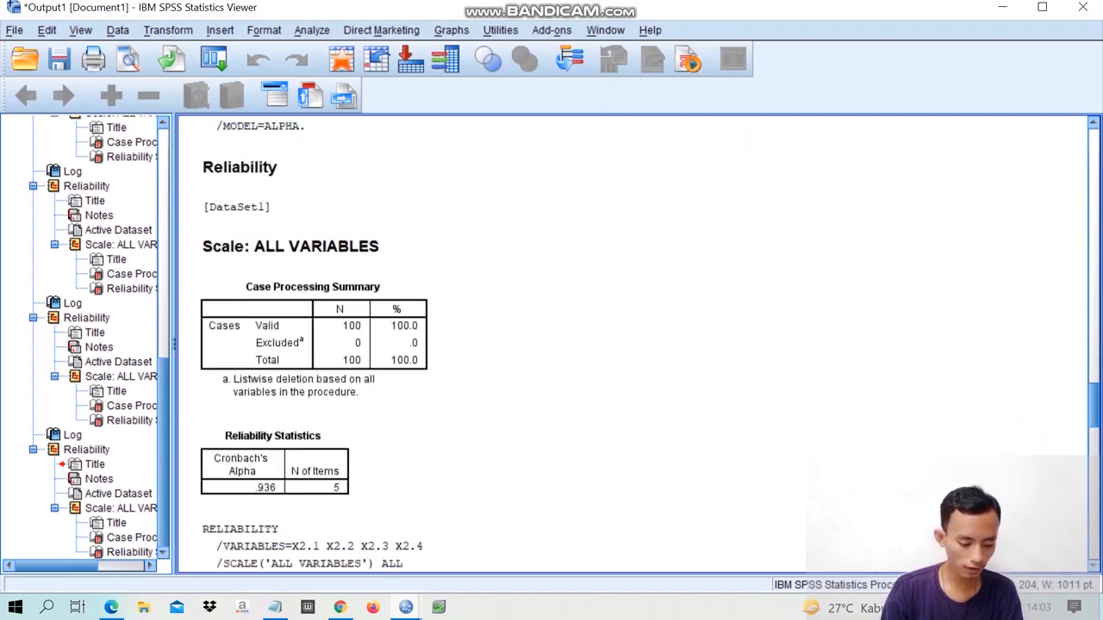
scroll(633, 345, down, 2)
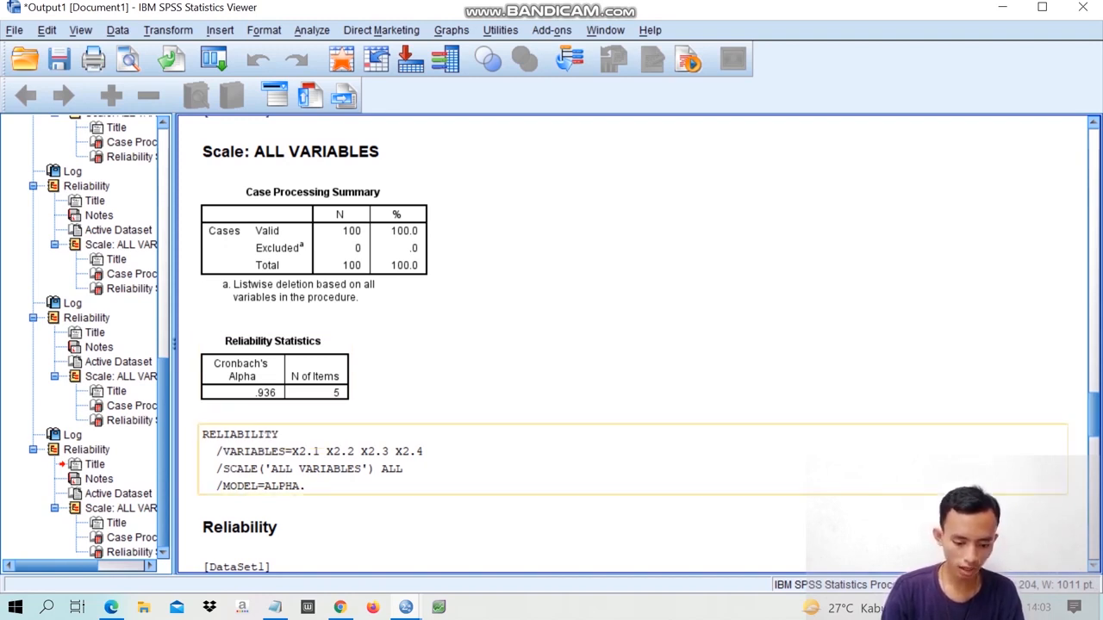
- Switch to tabel-r.pdf in the browser and look up the two-tailed 0.05 r value for df 98
key(alt+Tab)
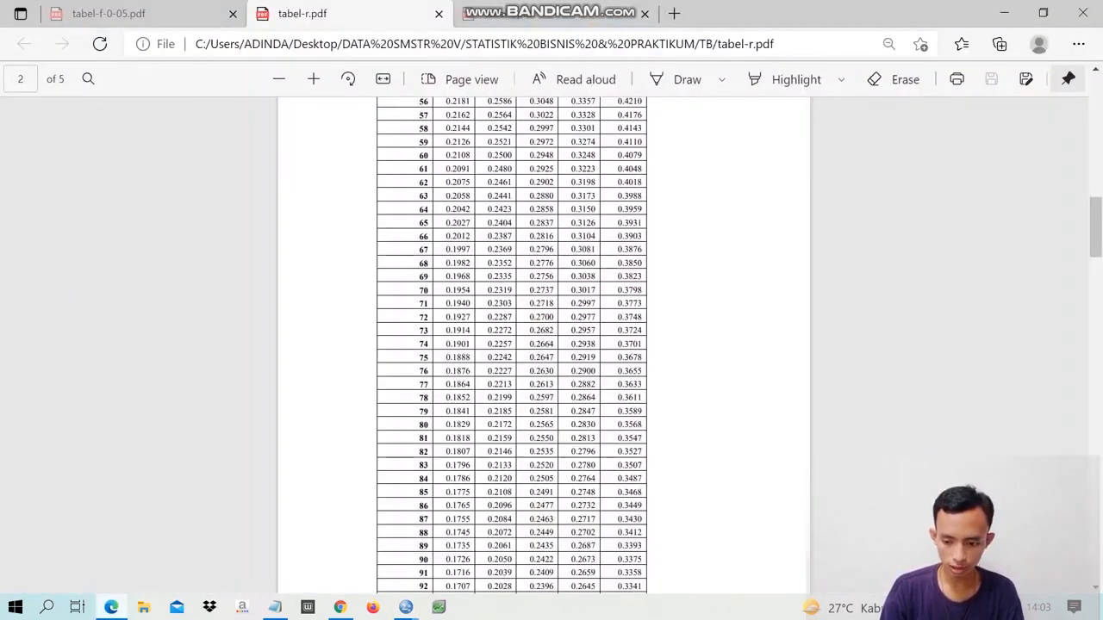
drag(1095, 228, 1095, 106)
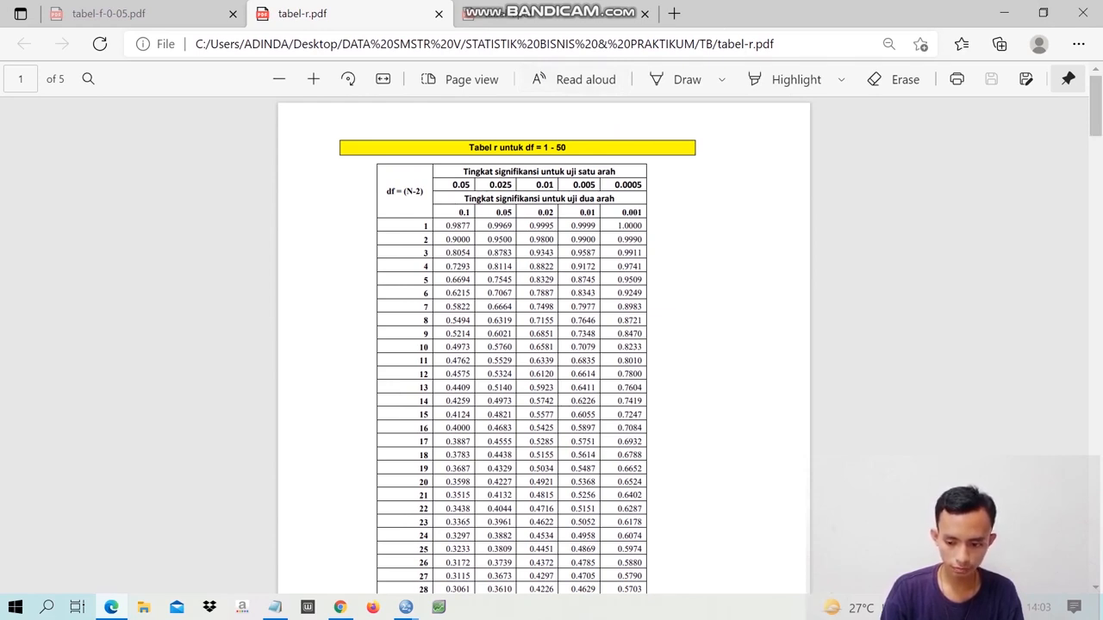
drag(1095, 106, 1095, 269)
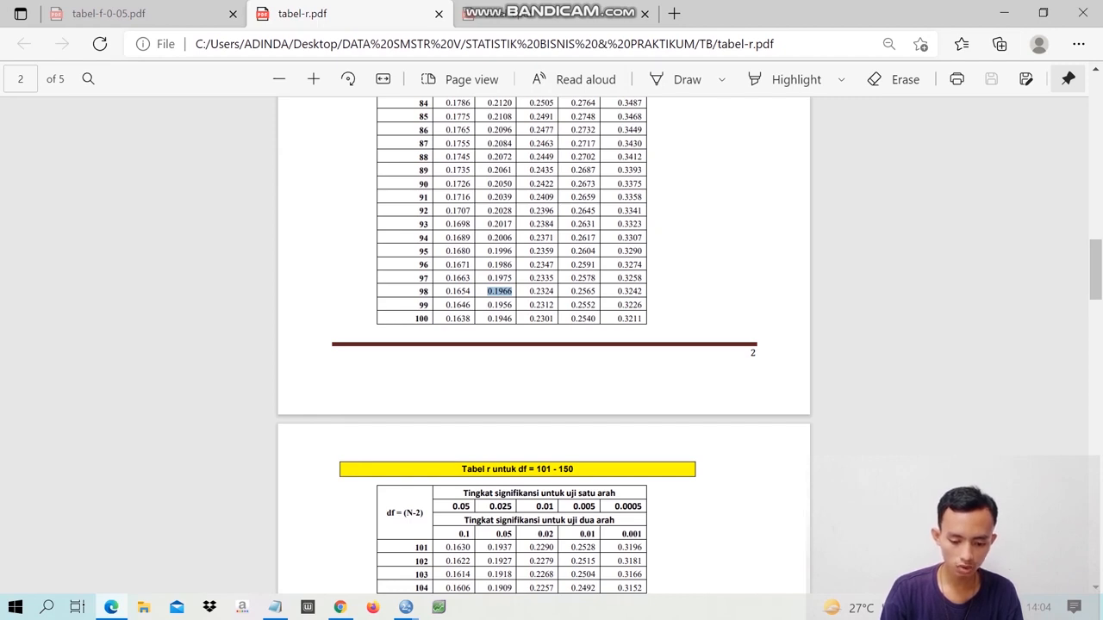
click(500, 291)
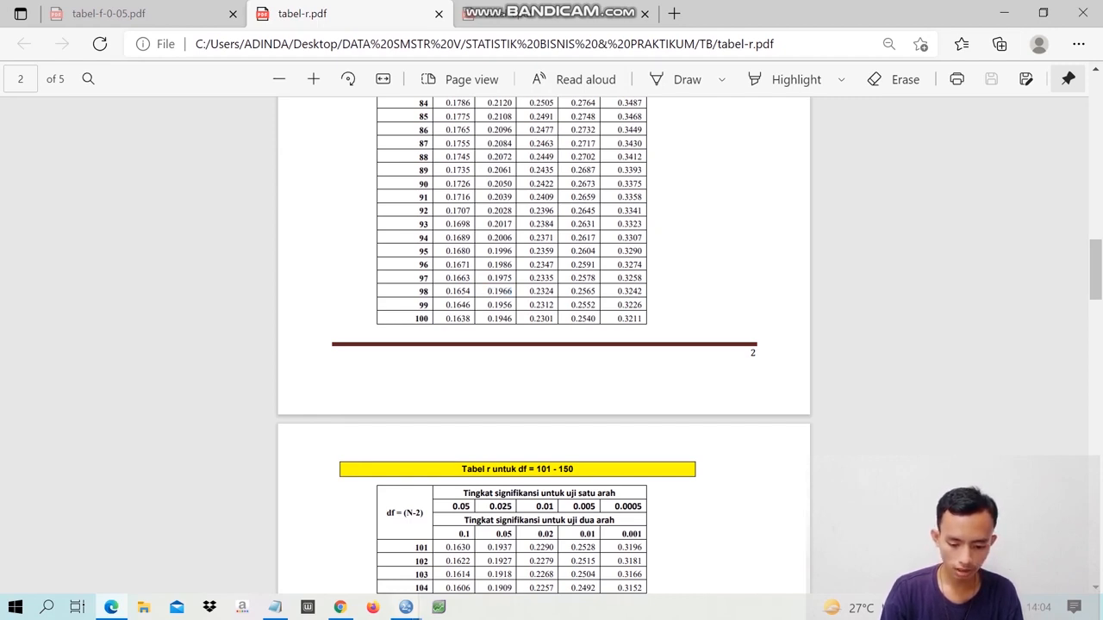
- Switch back to the SPSS output viewer and review the Cronbach's Alpha tables from the X1 items through the Y items
click(405, 607)
click(312, 530)
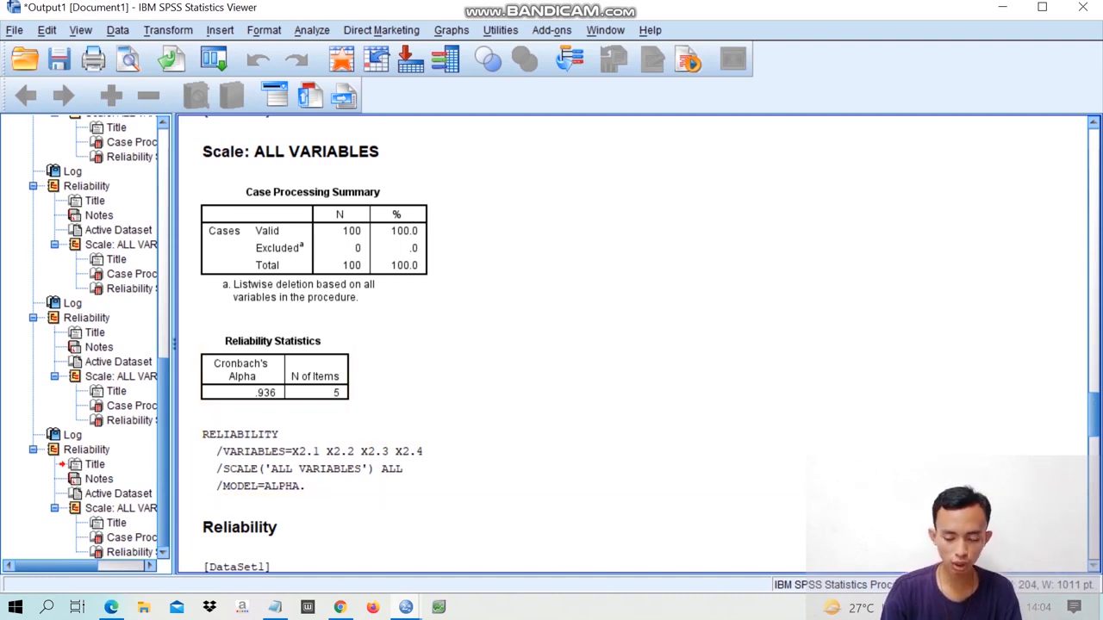
scroll(603, 397, down, 10)
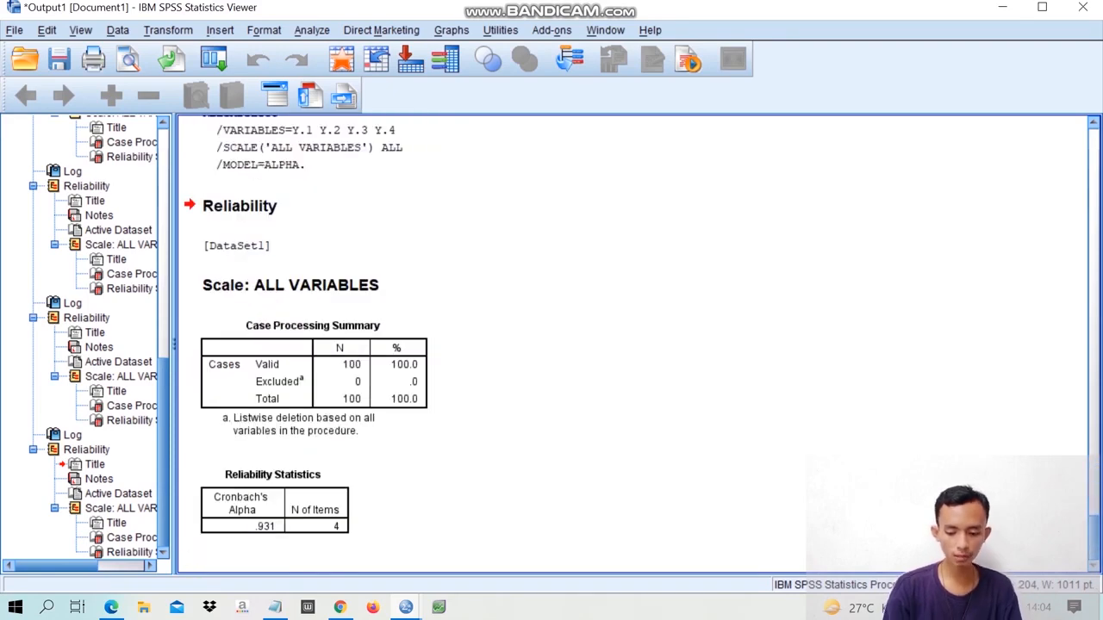
scroll(633, 344, up, 5)
scroll(633, 345, down, 5)
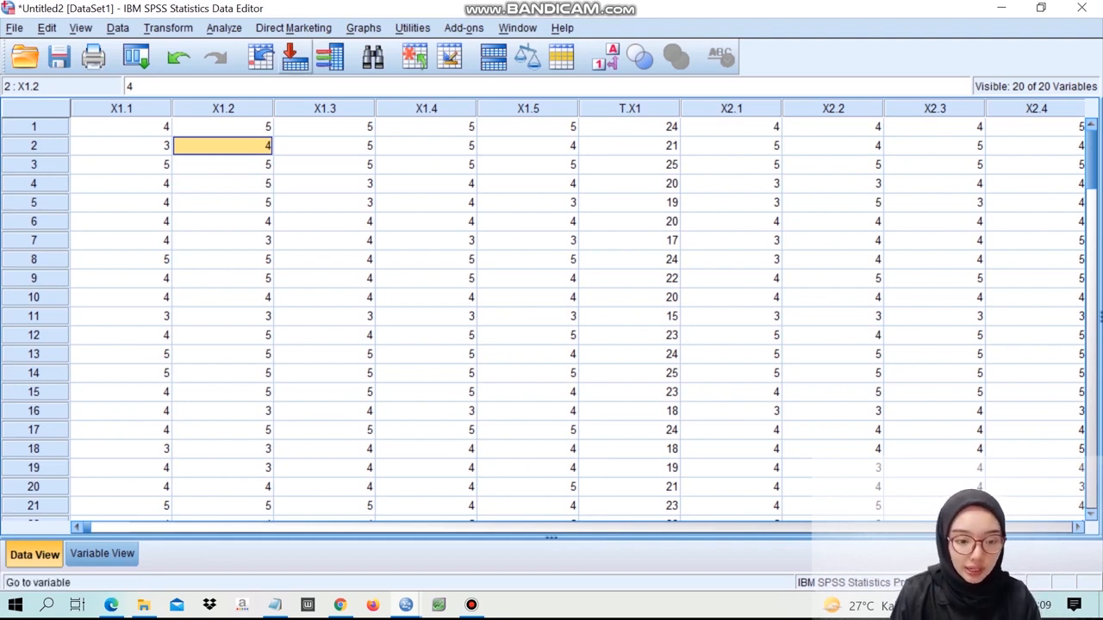
- Open the Linear Regression dialog from the data editor and set Kepuasan_Konsumen [T.Y] as the dependent variable
click(223, 27)
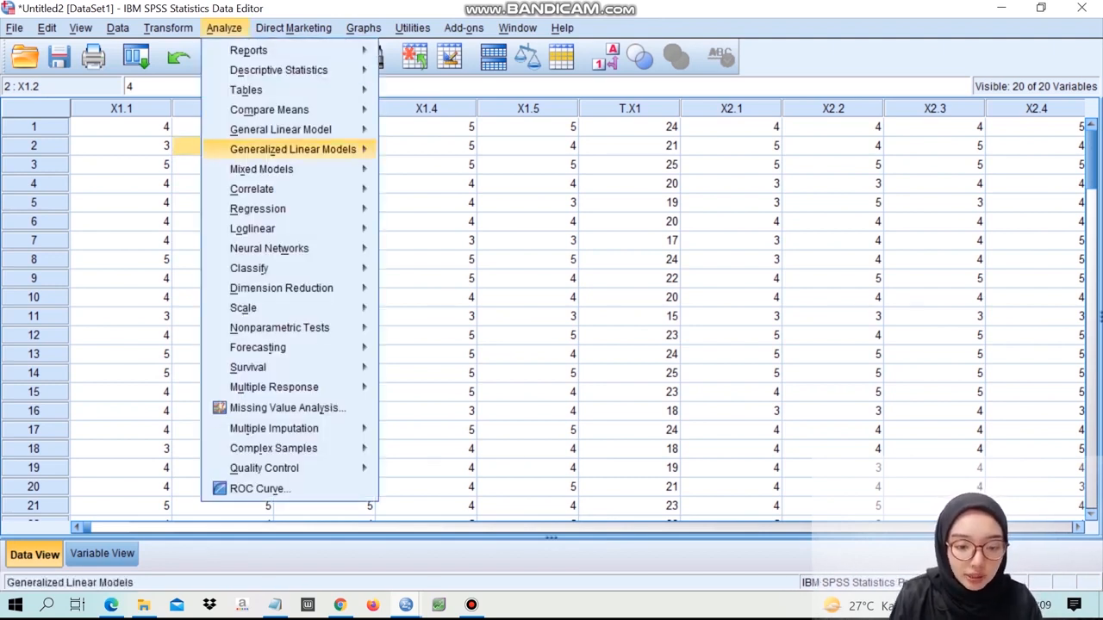
mouse_move(257, 209)
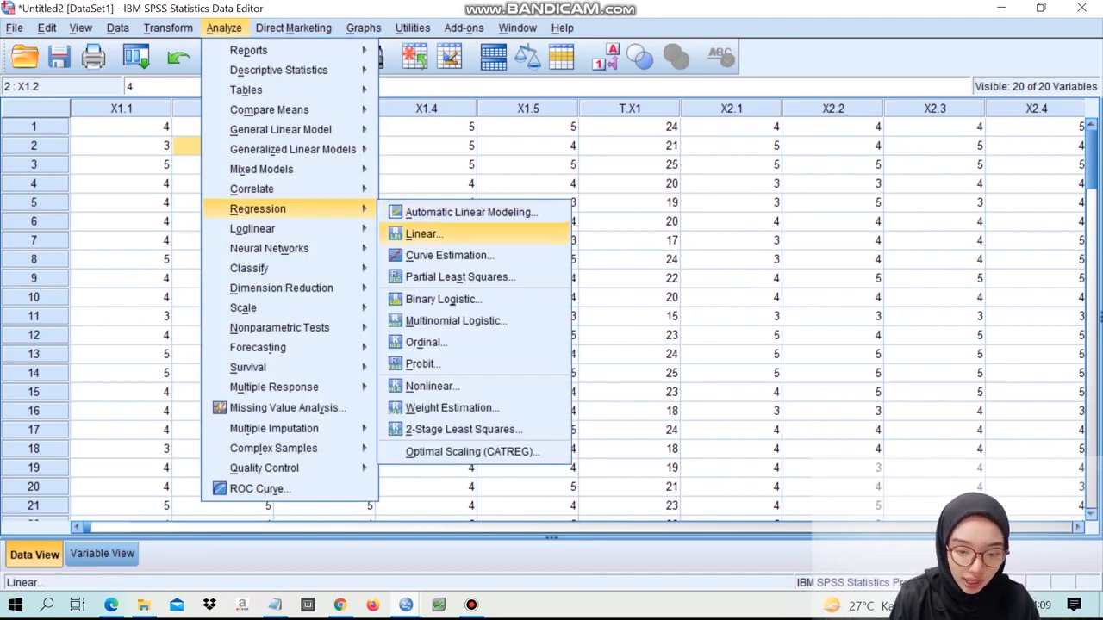
click(424, 233)
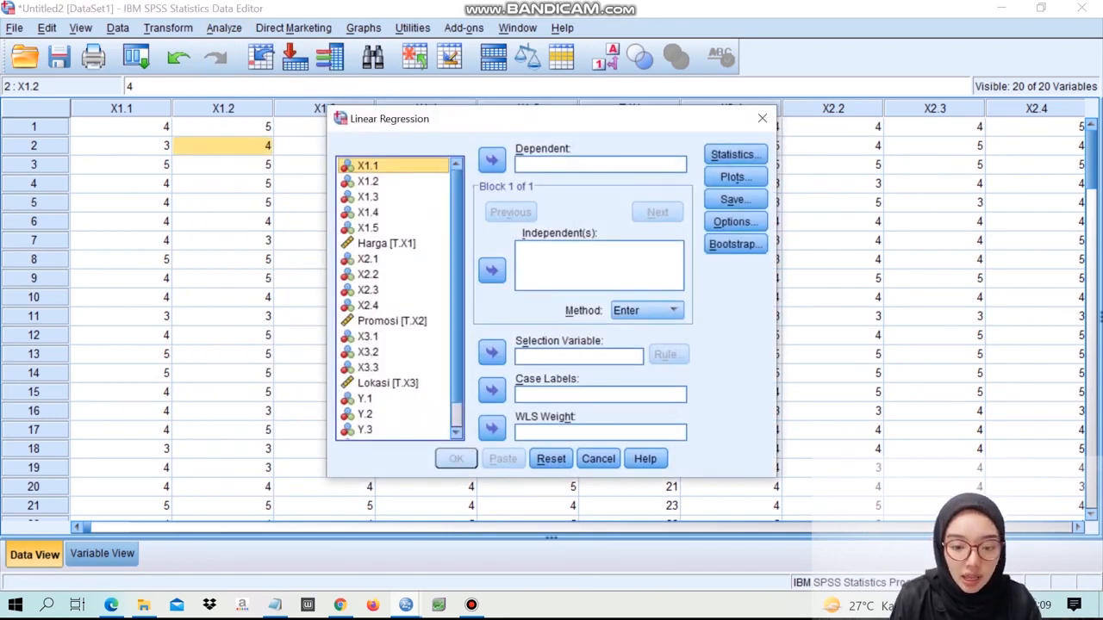
scroll(396, 298, down, 2)
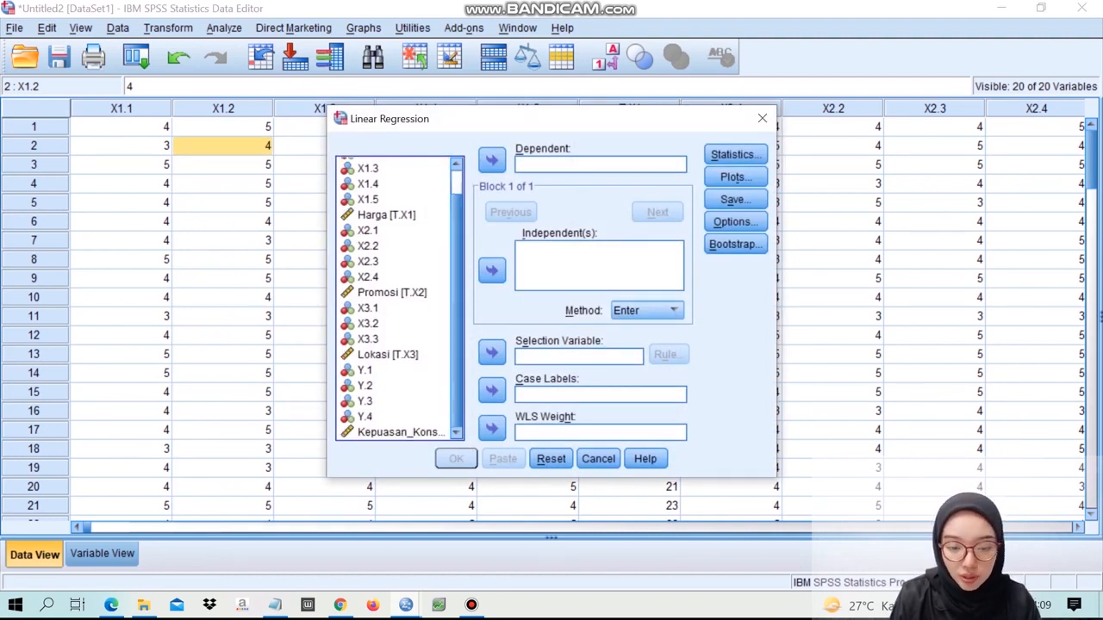
click(400, 432)
click(491, 161)
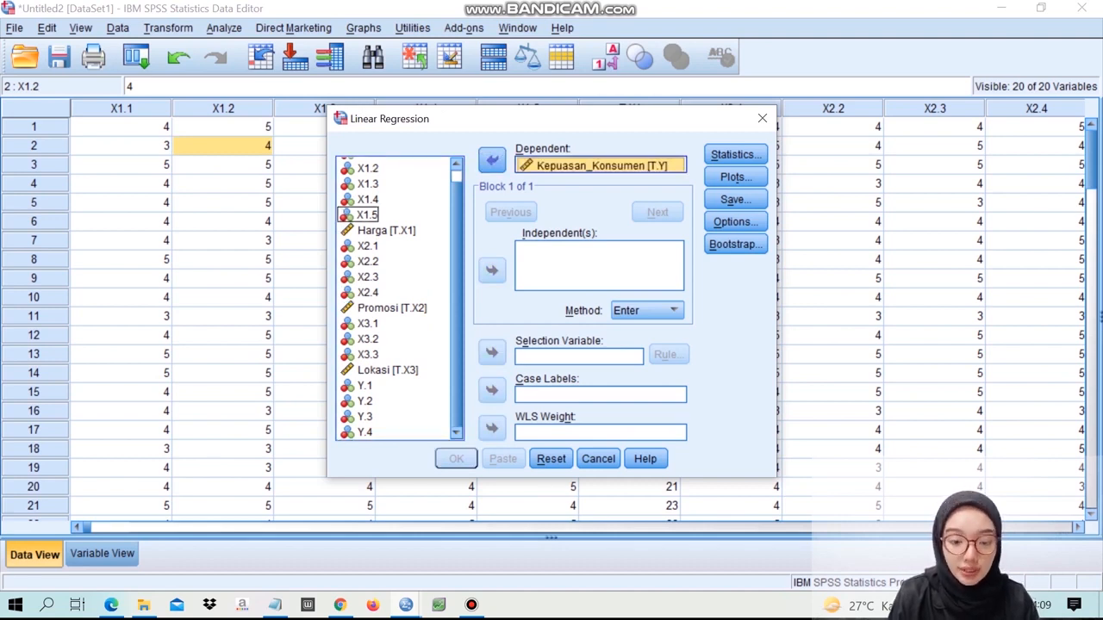
- Add Harga [T.X1], Promosi [T.X2] and Lokasi [T.X3] as the independent variables of the linear regression
click(386, 231)
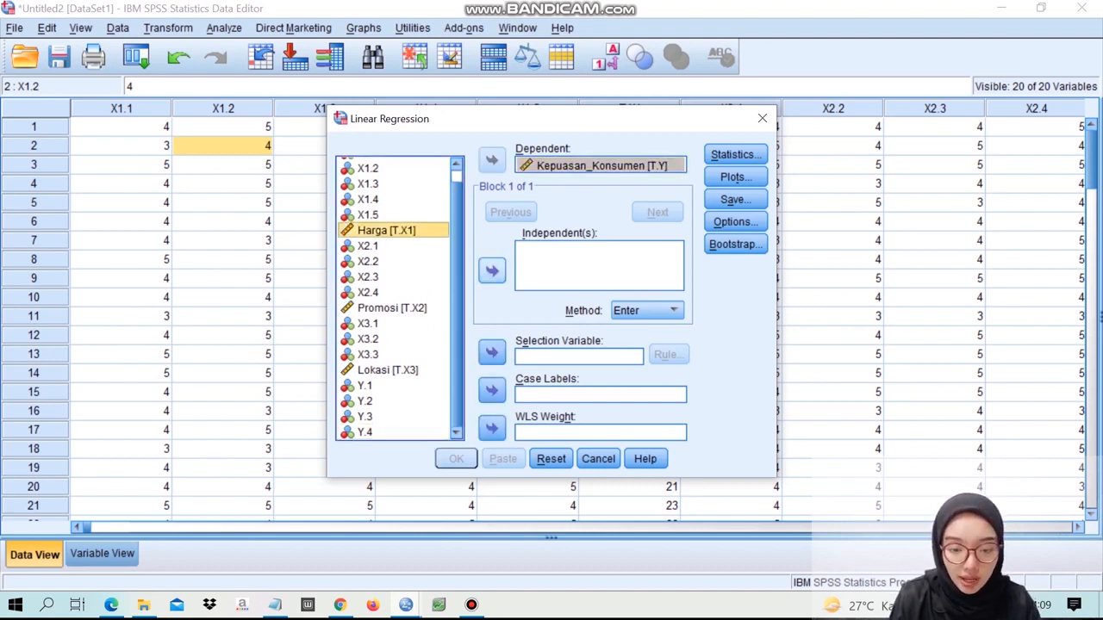
click(492, 271)
click(392, 308)
click(492, 270)
click(388, 371)
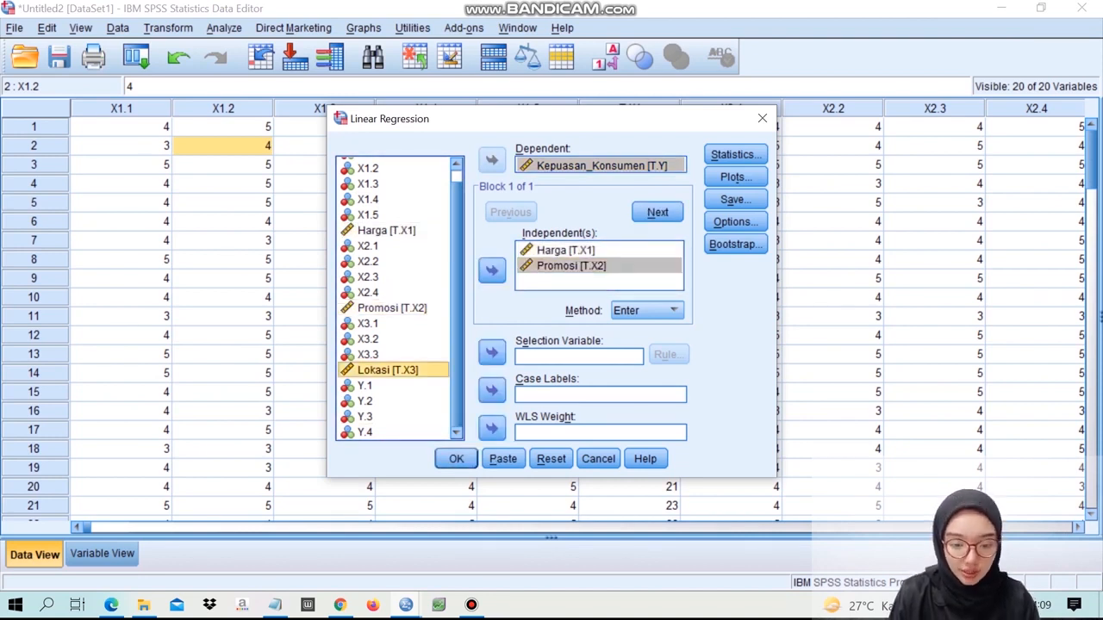
click(492, 271)
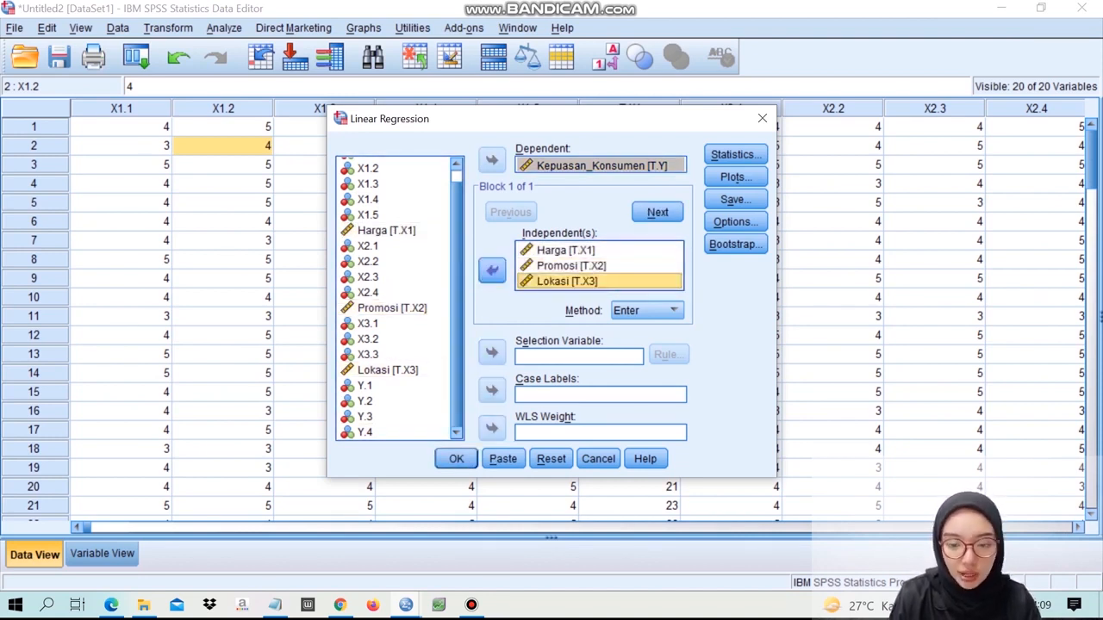
- Keep the Estimates and Model fit statistics and request the histogram and normal probability plot of the standardized residuals
click(735, 154)
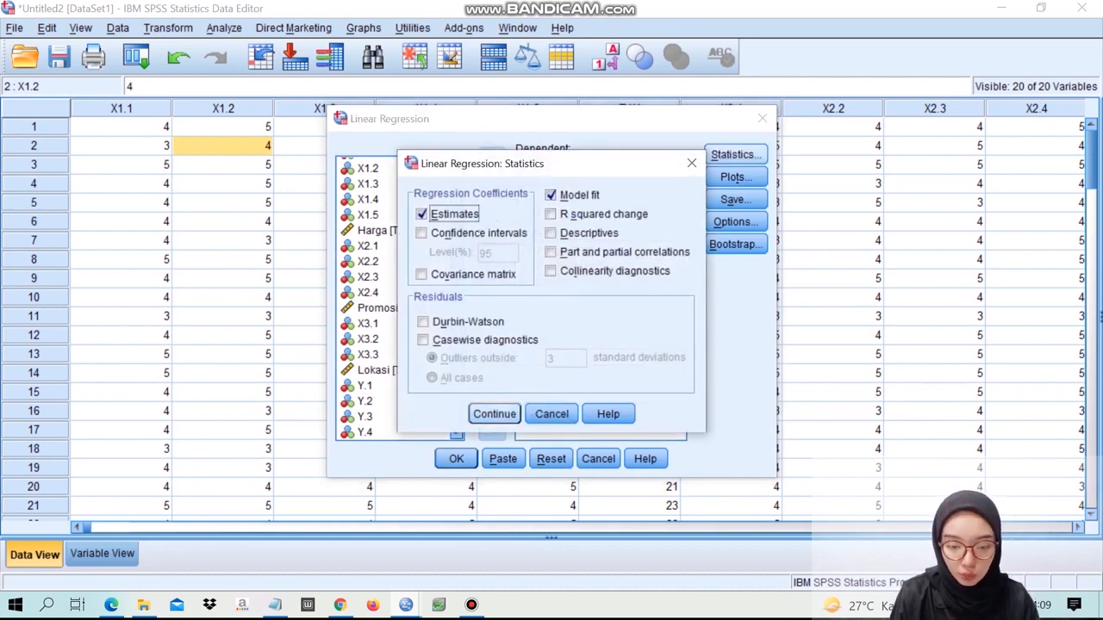
click(494, 414)
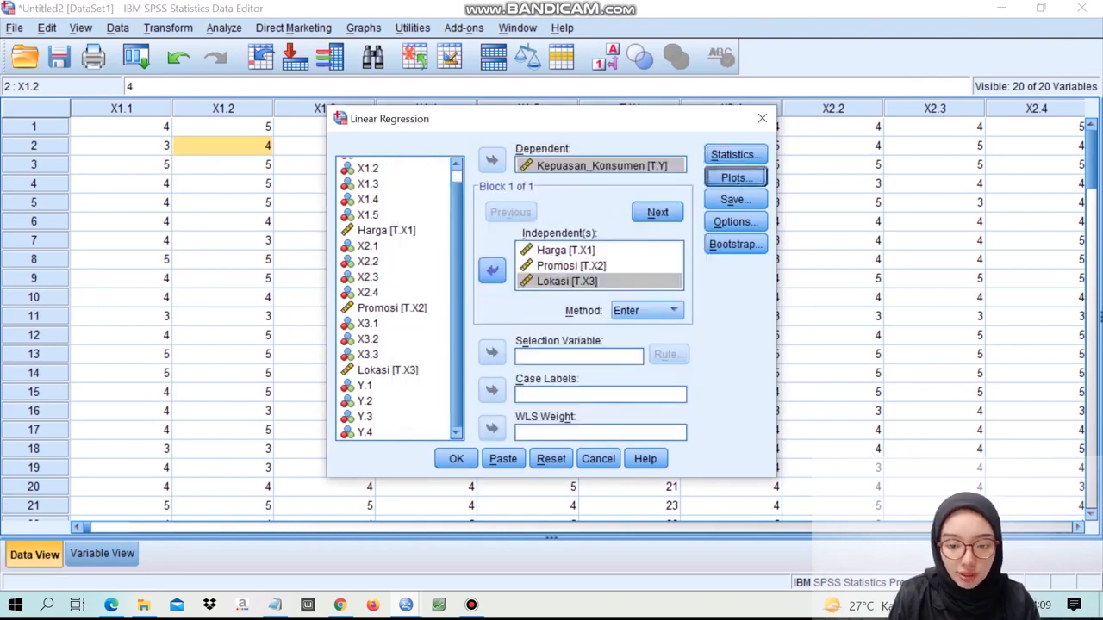
click(735, 177)
click(404, 354)
click(404, 373)
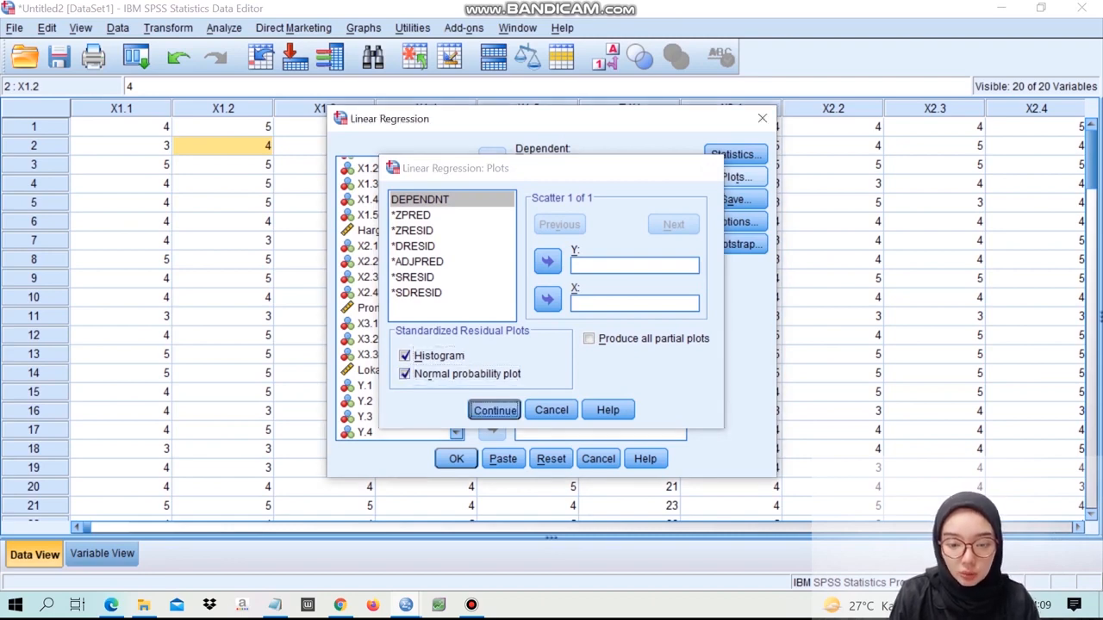
click(493, 410)
- Set the regression to save unstandardized residuals and run it
click(735, 199)
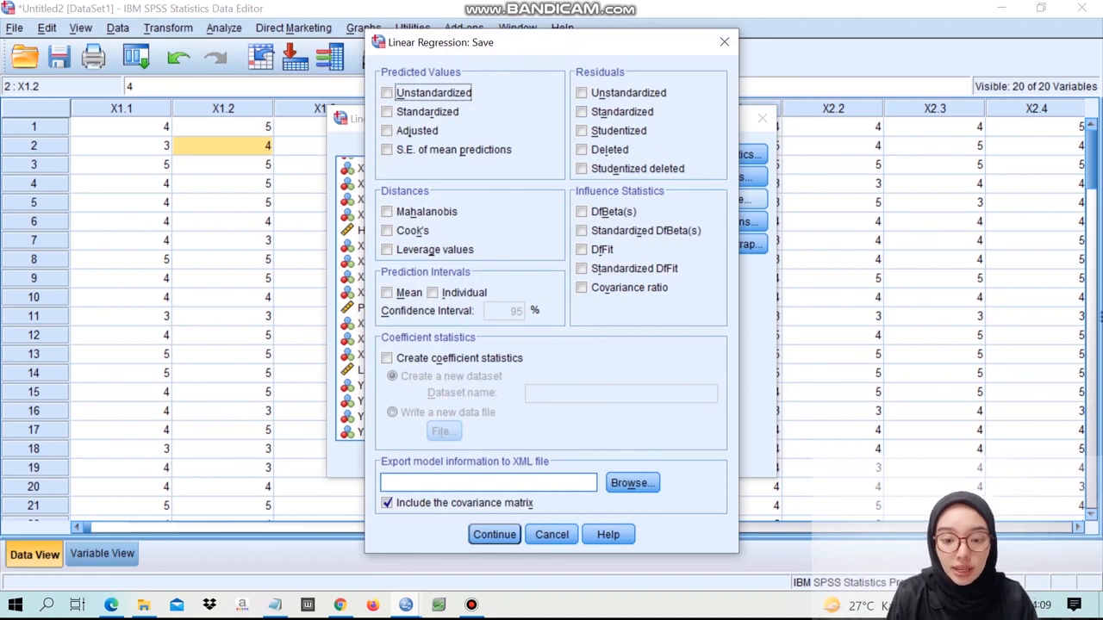
click(581, 92)
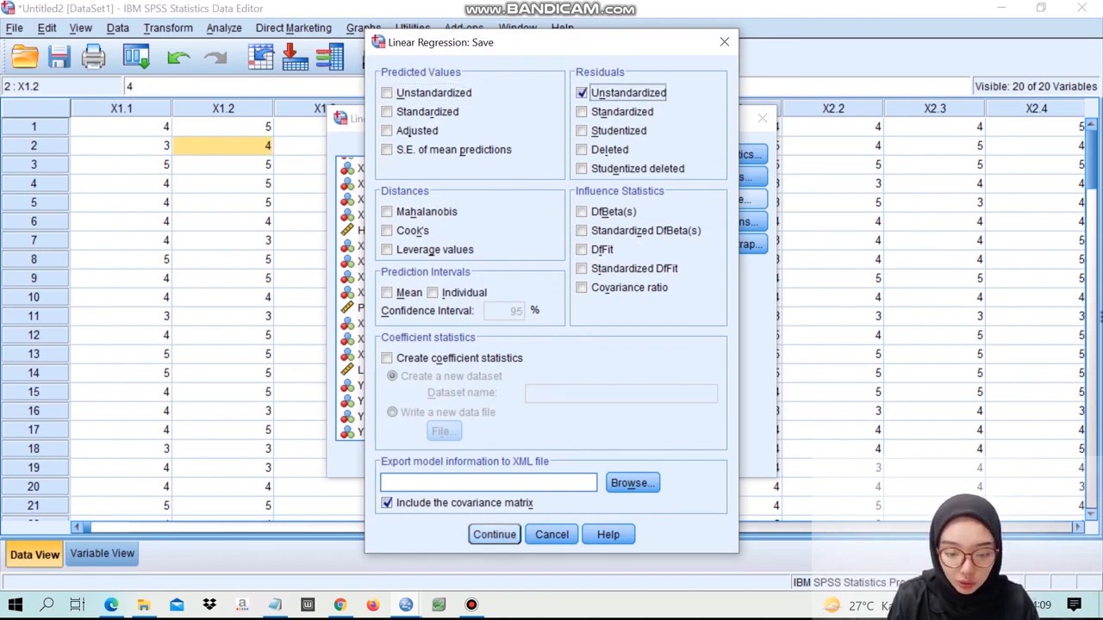
click(494, 535)
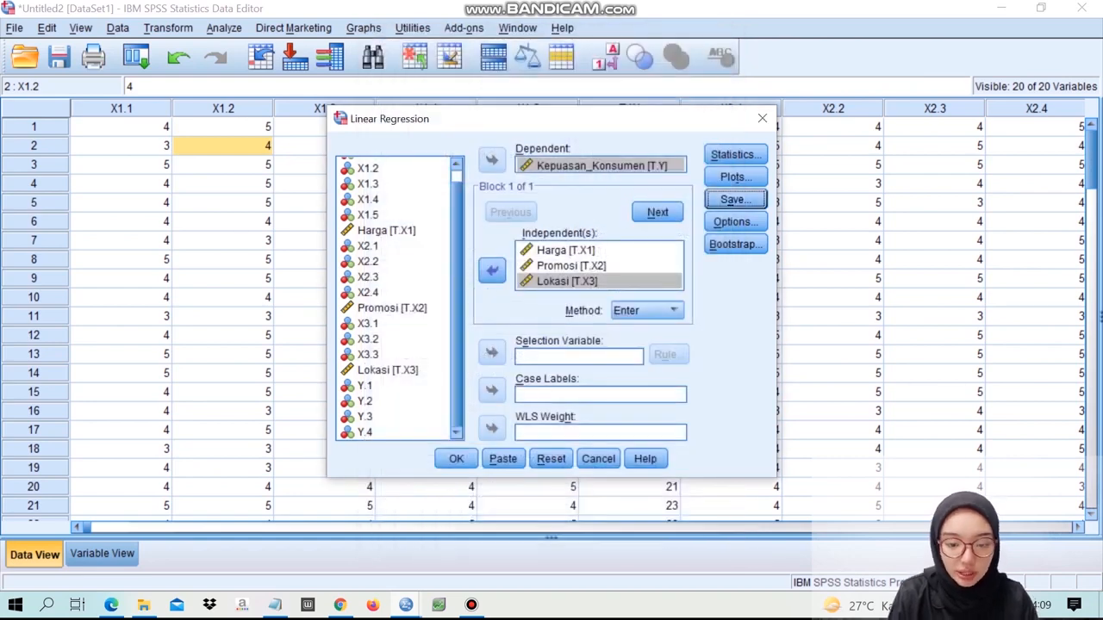
click(456, 459)
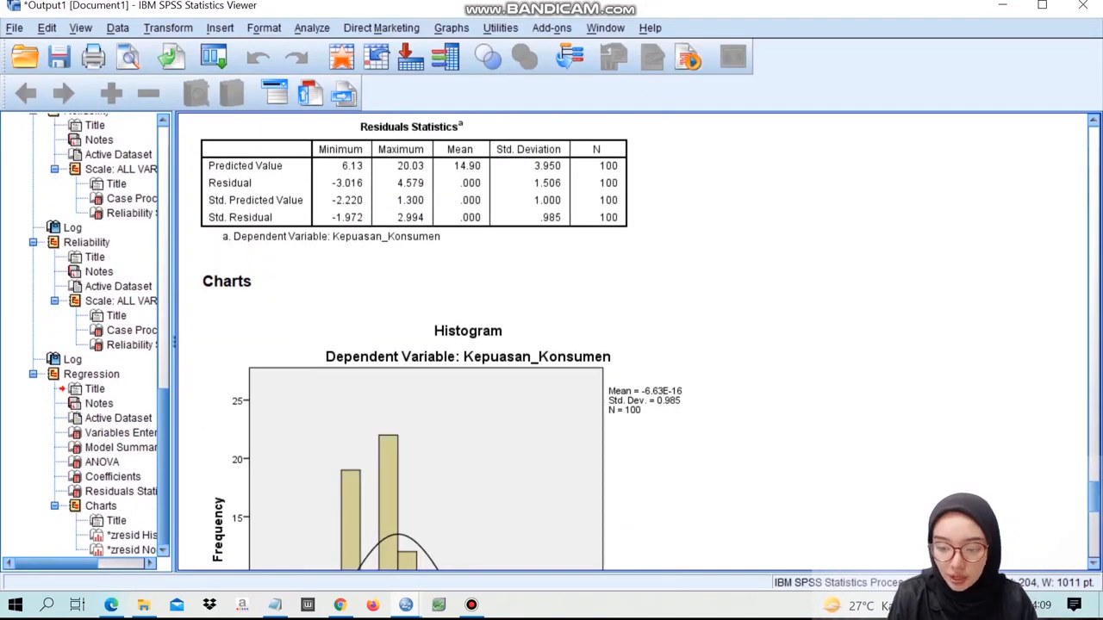
- Examine the residual histogram and the Normal P-P Plot in the regression output to judge normality
scroll(469, 341, up, 3)
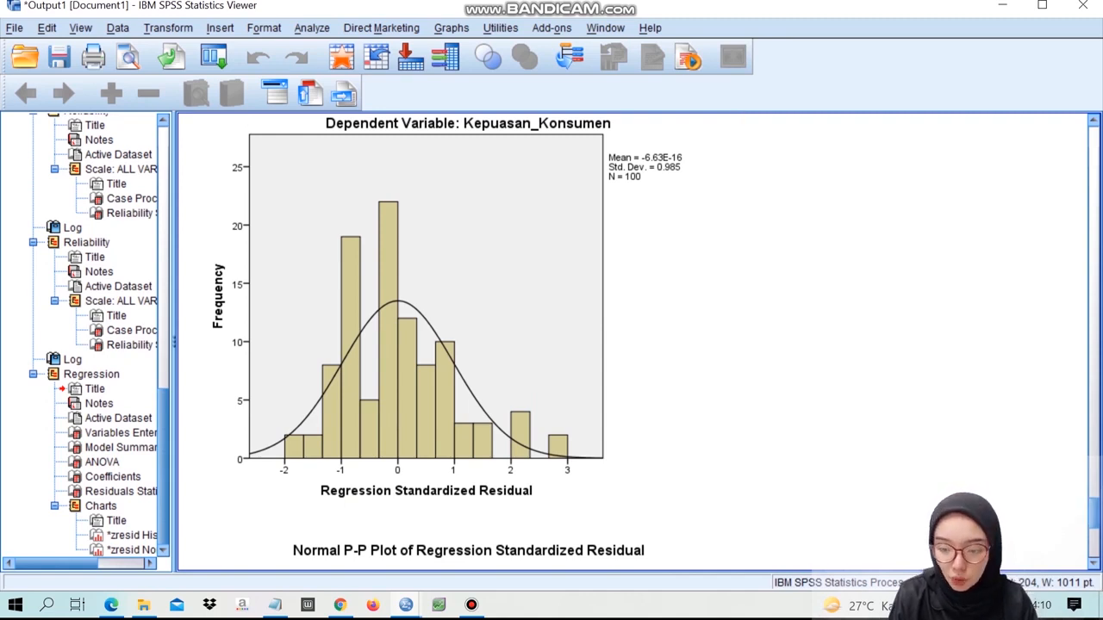
scroll(634, 341, down, 10)
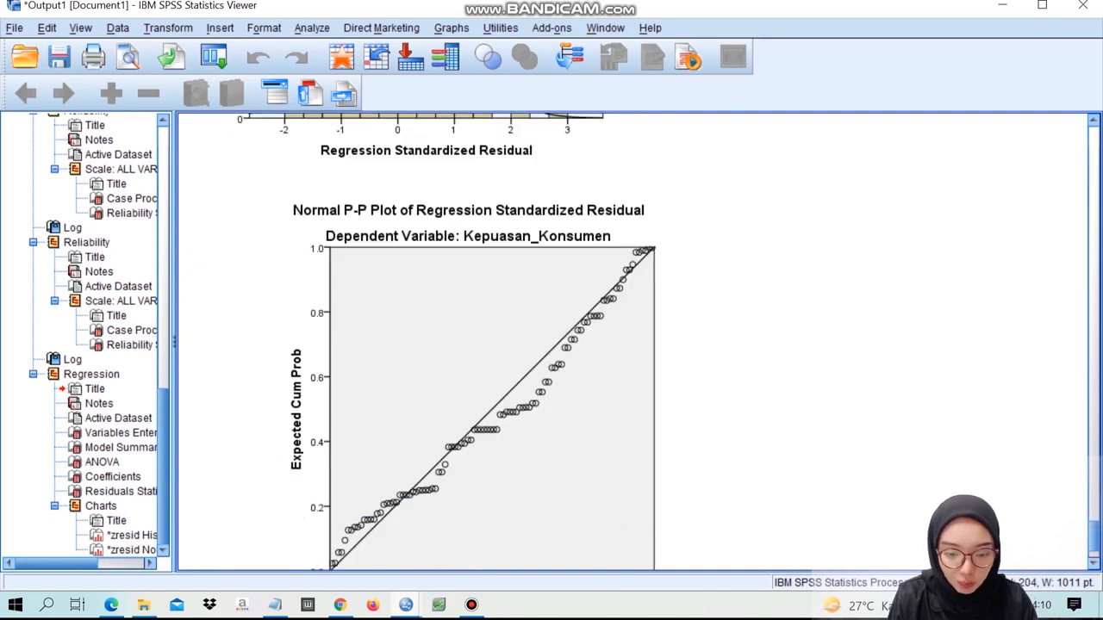
scroll(633, 341, down, 1)
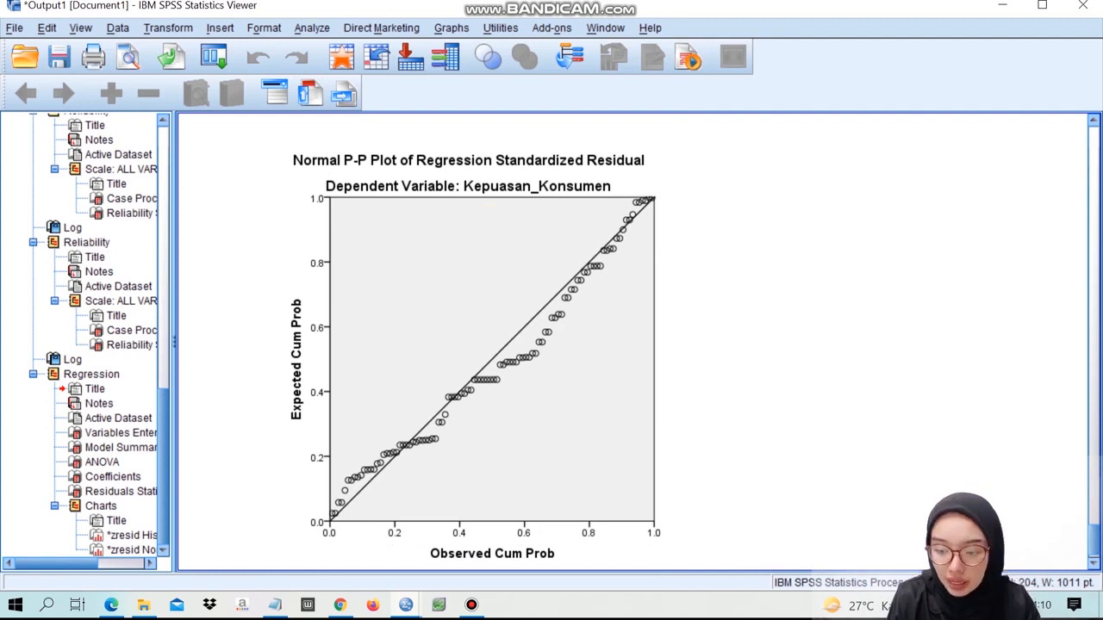
scroll(634, 341, down, 1)
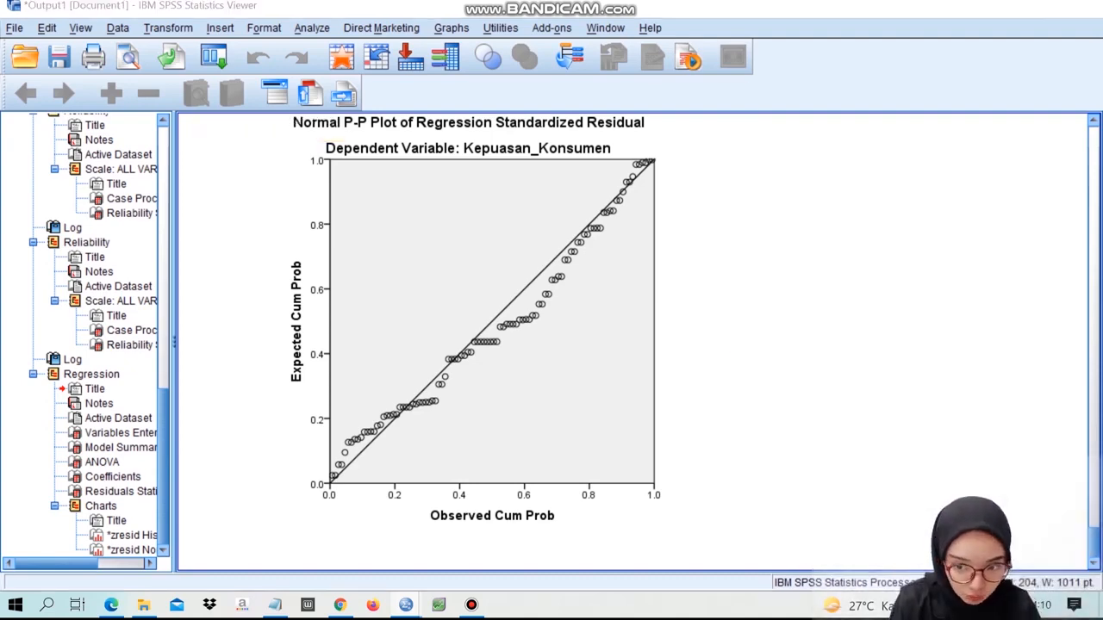
- Return to the data editor and run a legacy One-Sample Kolmogorov-Smirnov test on the Unstandardized Residual variable with the Normal distribution
click(1003, 7)
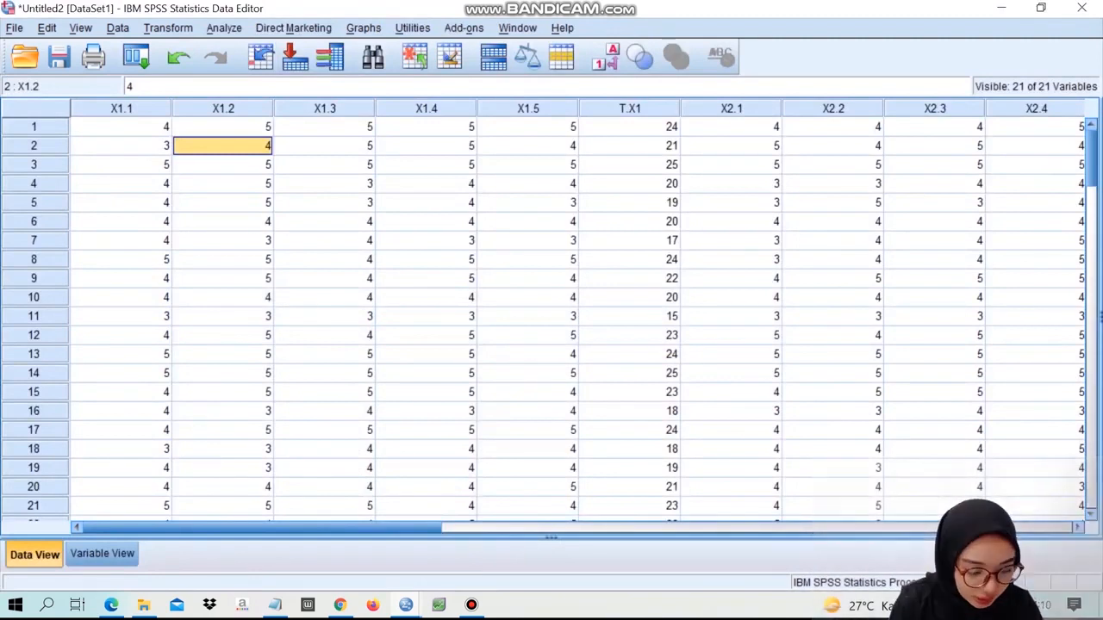
click(224, 27)
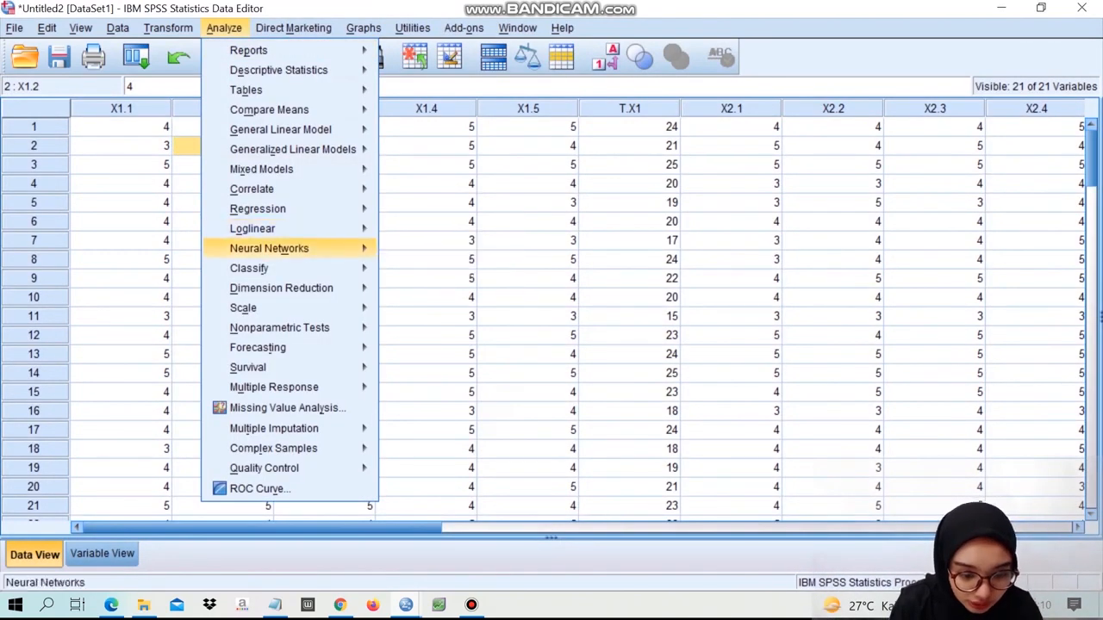
mouse_move(279, 327)
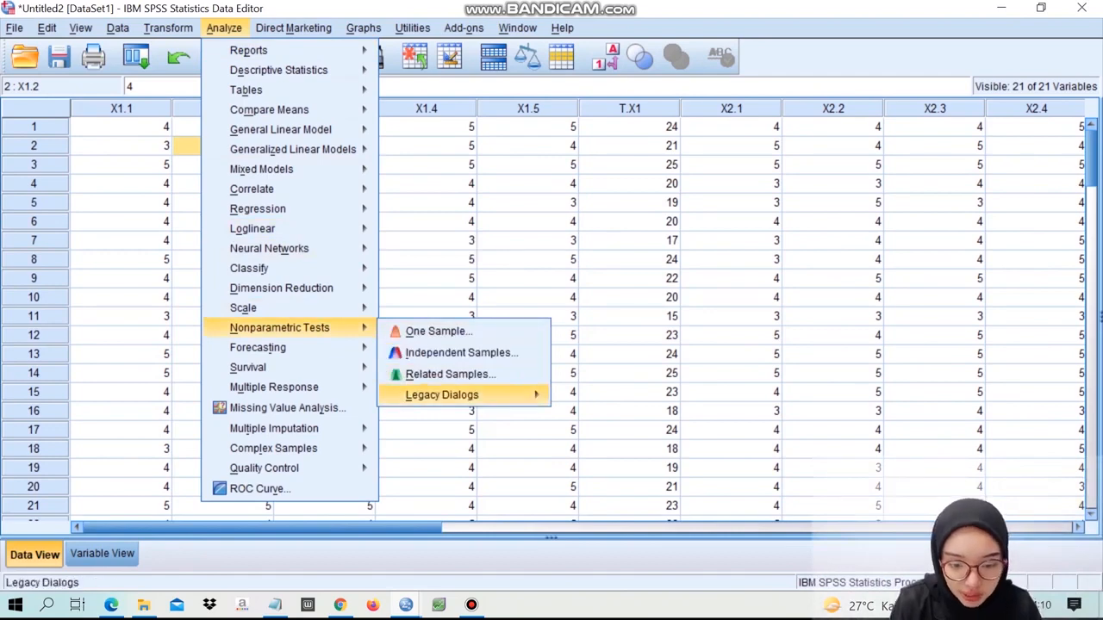
mouse_move(441, 395)
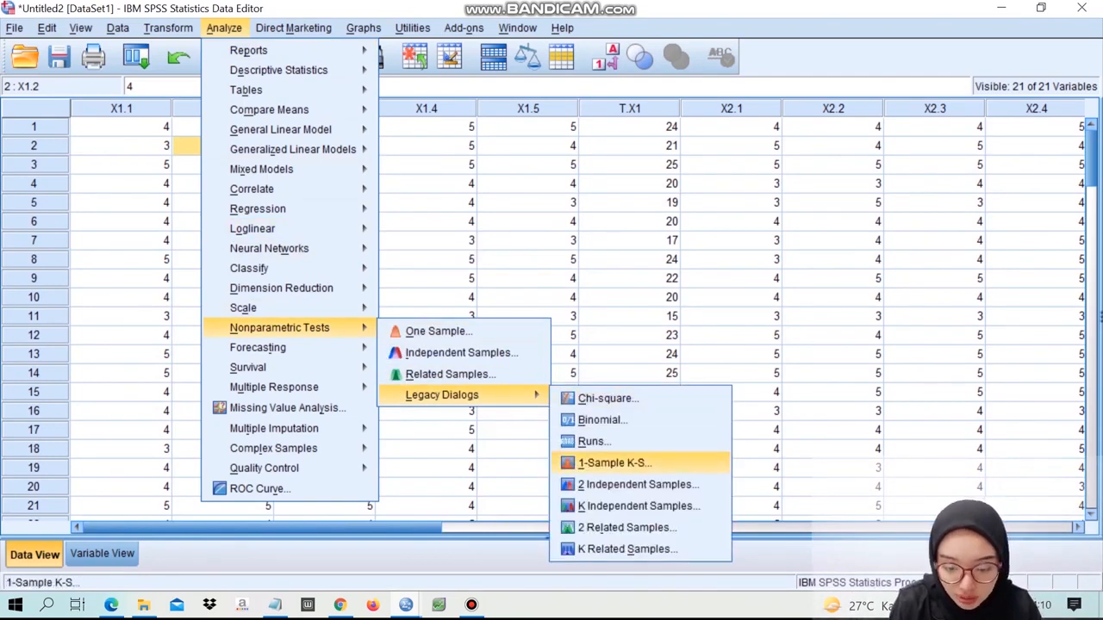
click(614, 463)
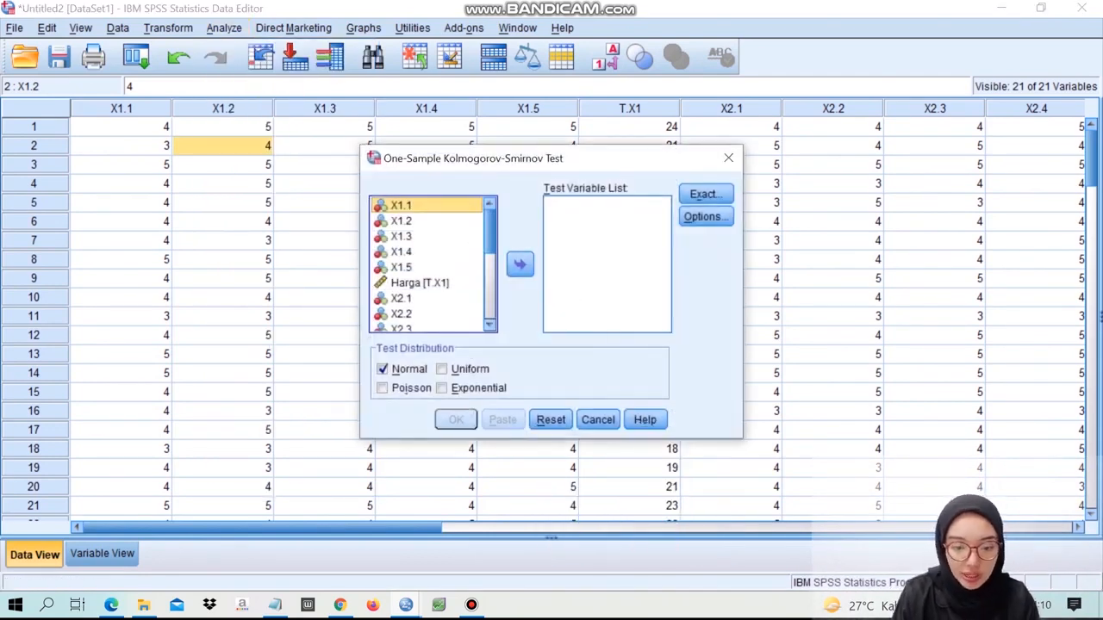
scroll(427, 264, down, 5)
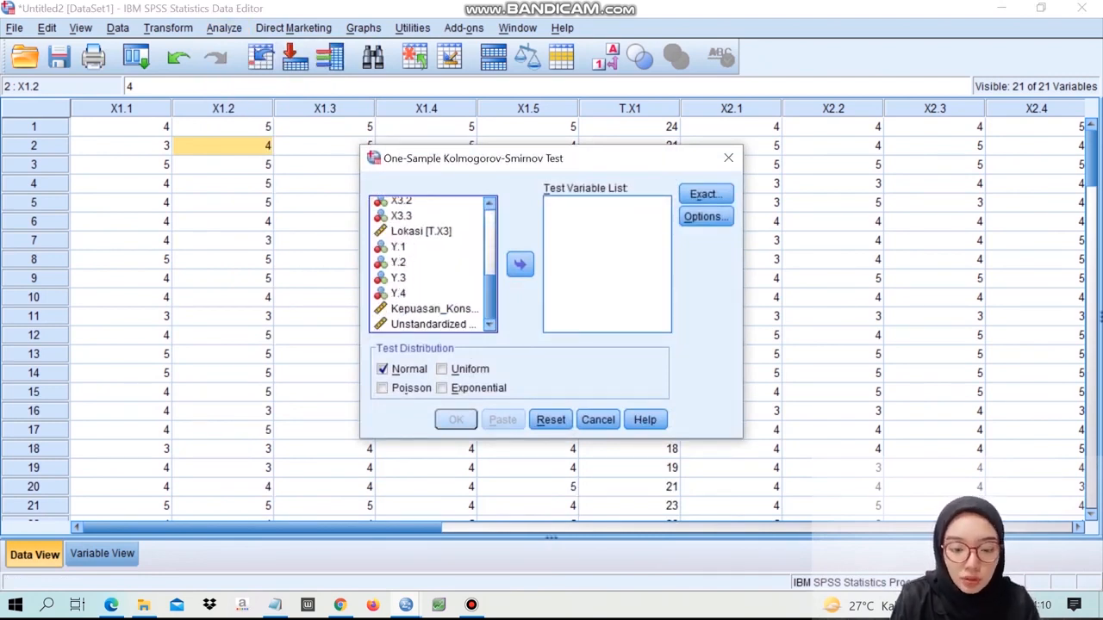
click(433, 324)
click(519, 263)
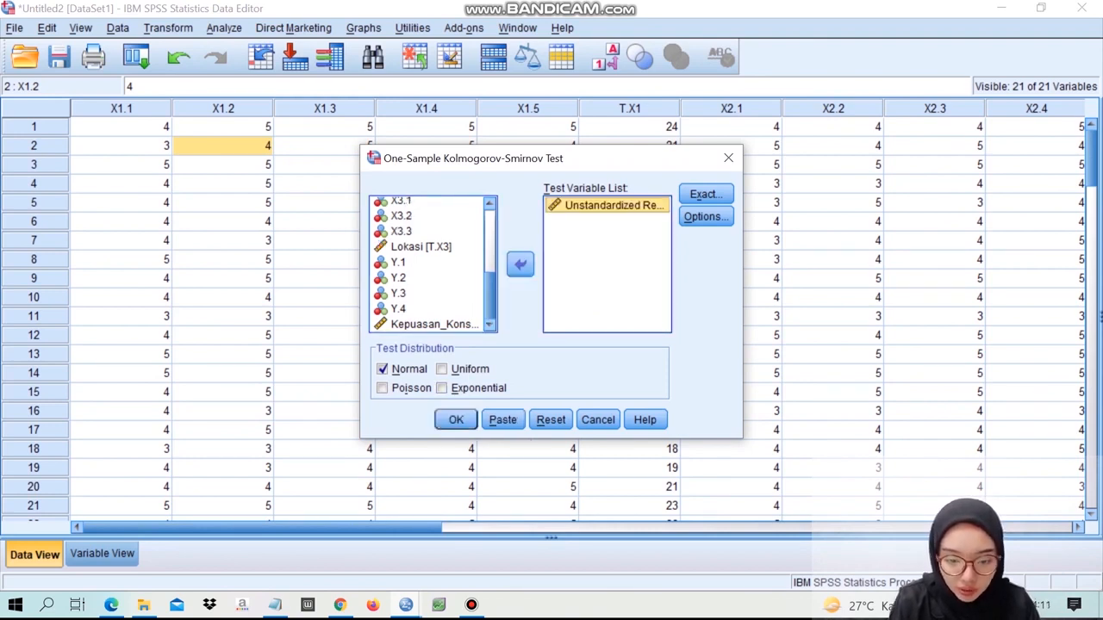
click(456, 419)
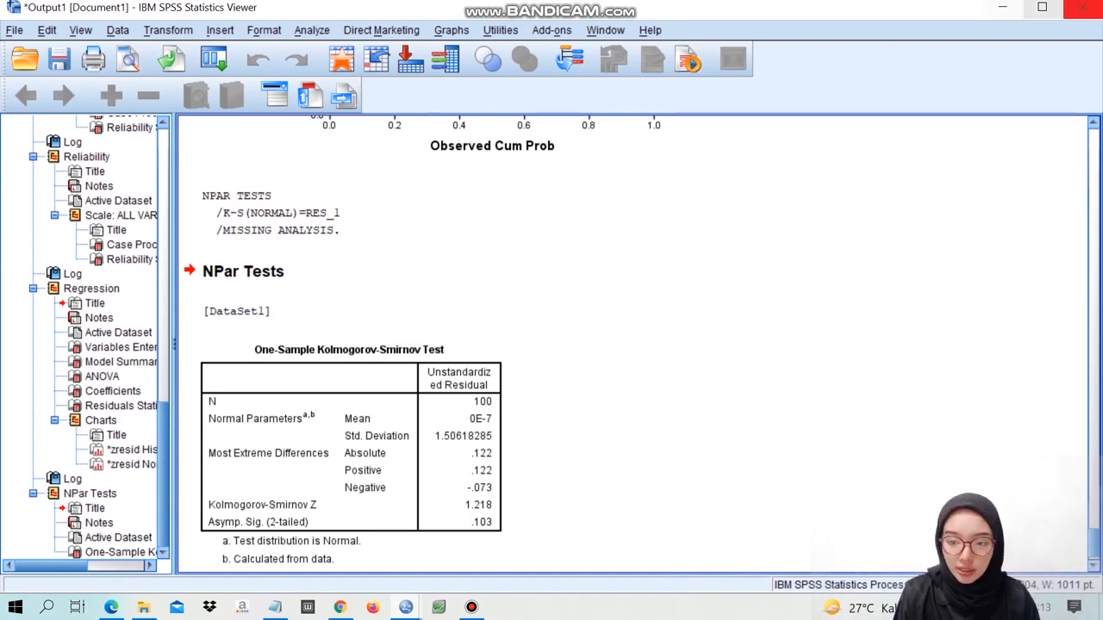
- Reopen Linear Regression from the data editor and change its statistics to only Covariance matrix and Collinearity diagnostics, clearing Estimates and Model fit
click(1001, 7)
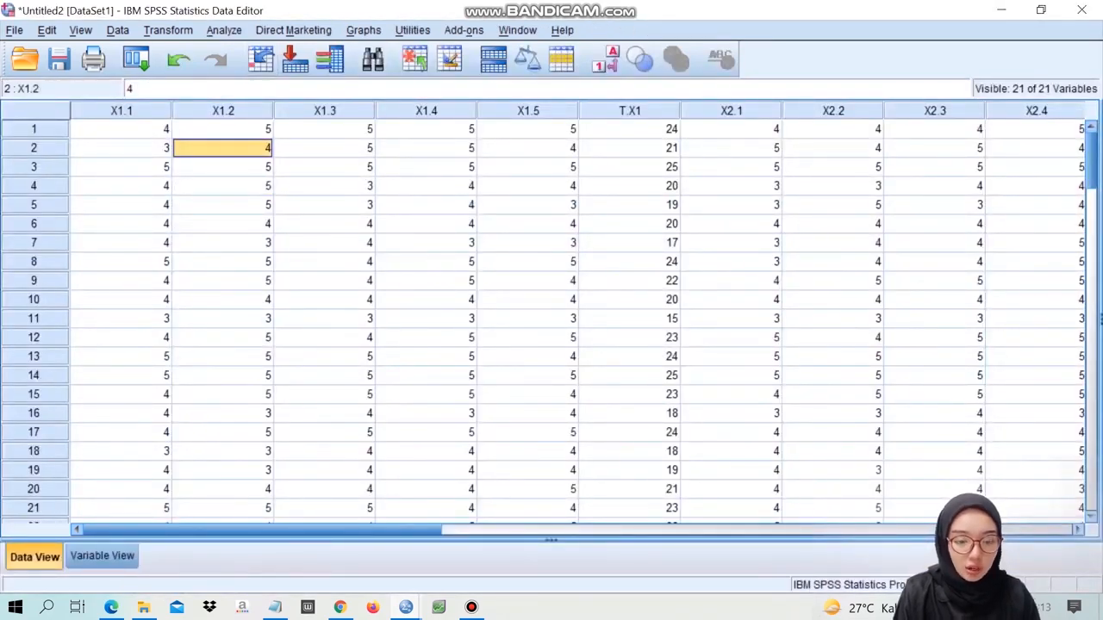
click(223, 29)
mouse_move(259, 211)
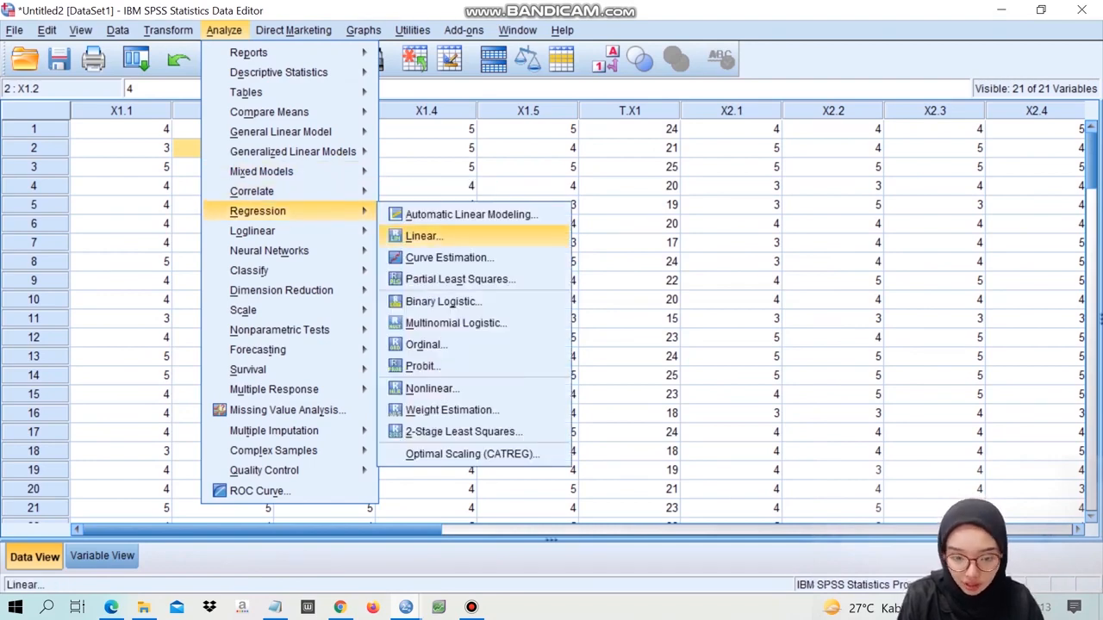
click(423, 235)
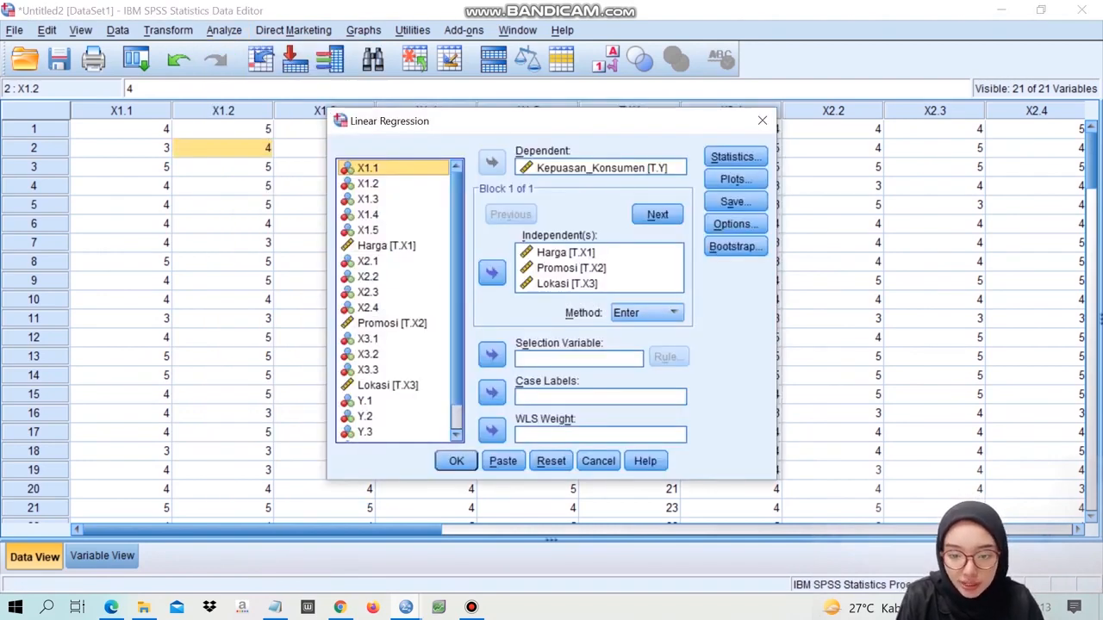
click(735, 156)
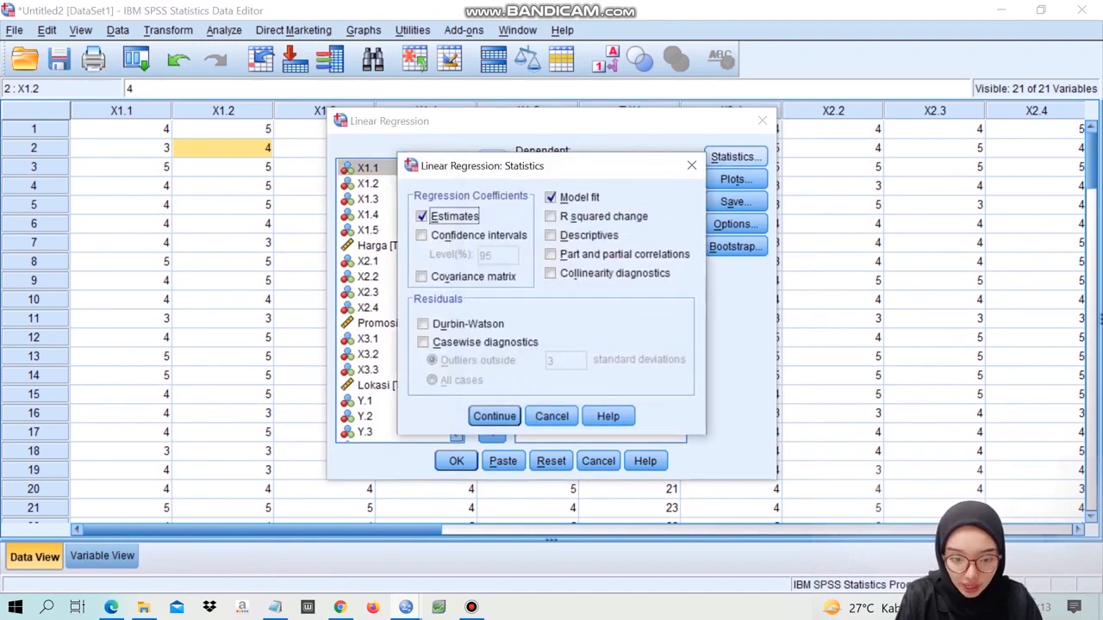
click(421, 216)
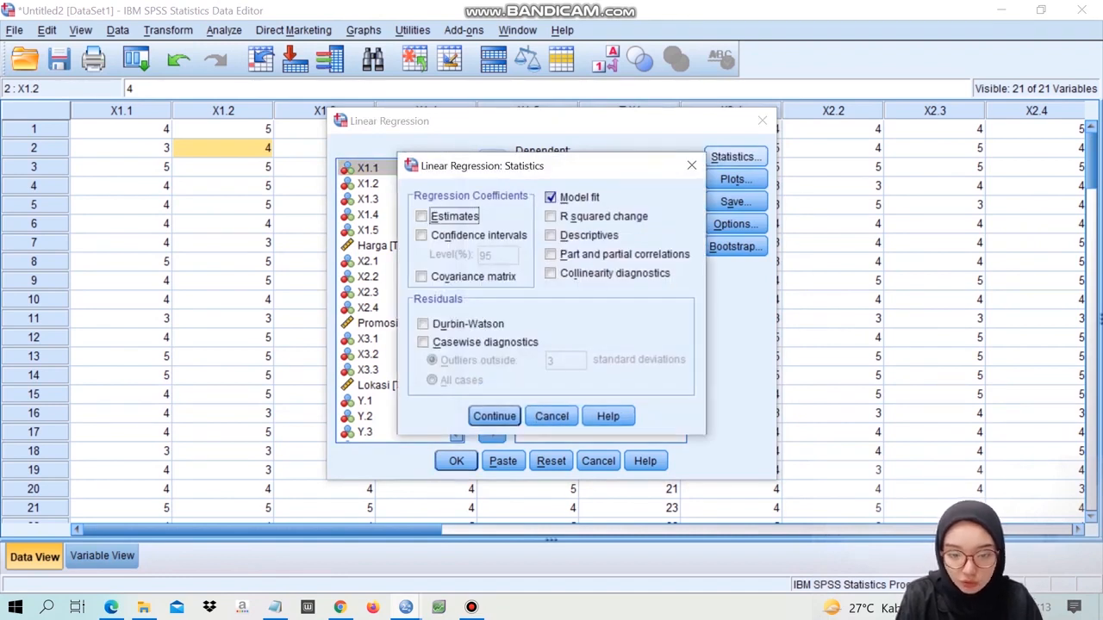
click(551, 198)
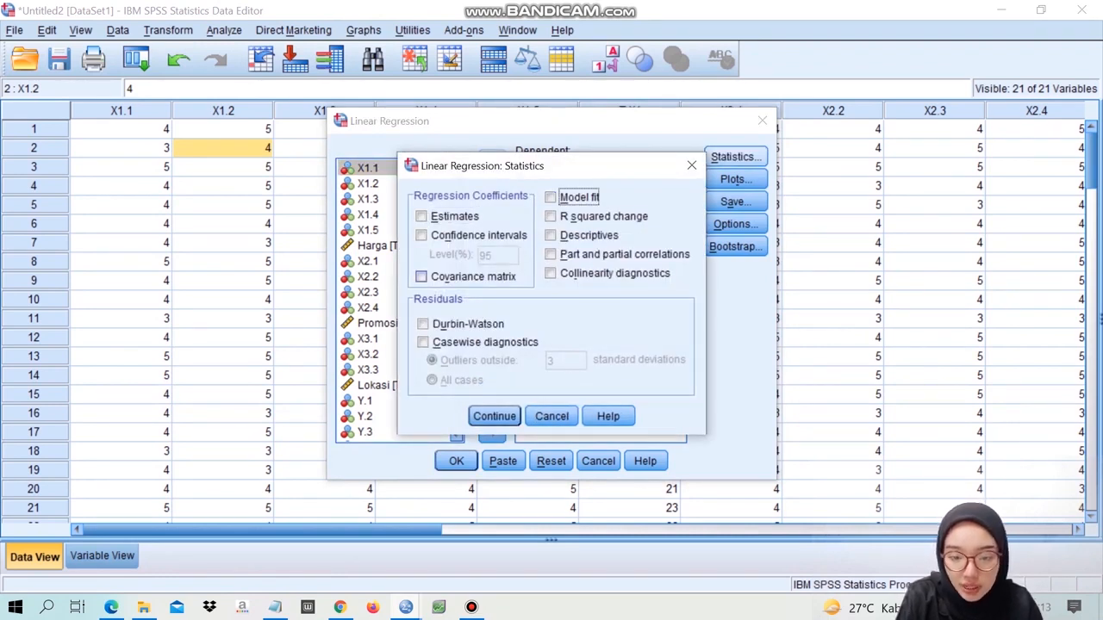
click(421, 276)
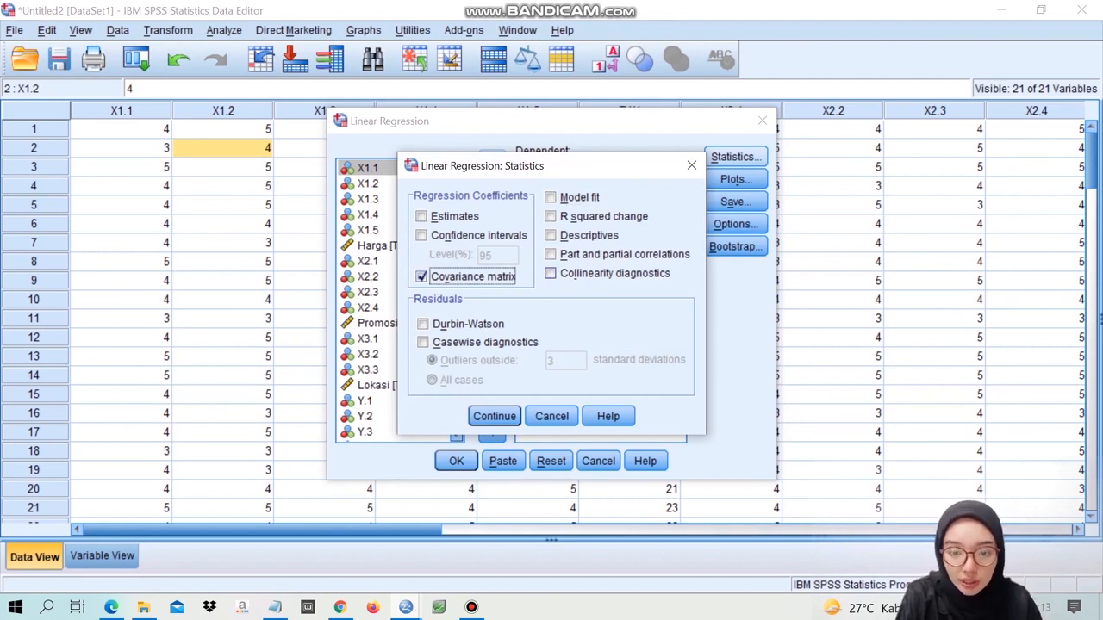
click(551, 273)
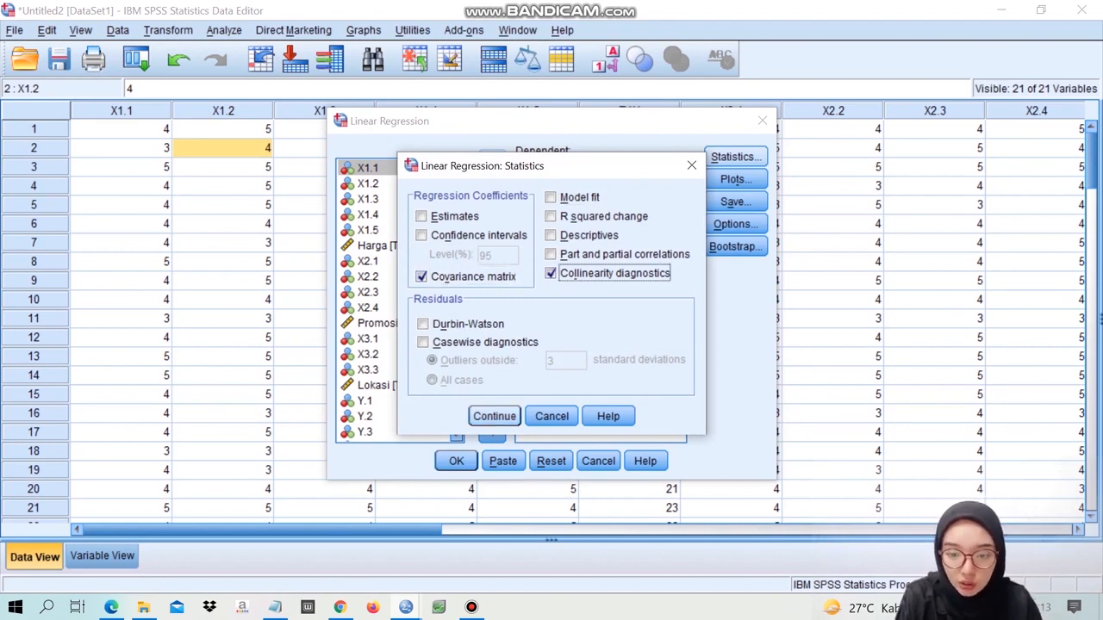
click(493, 417)
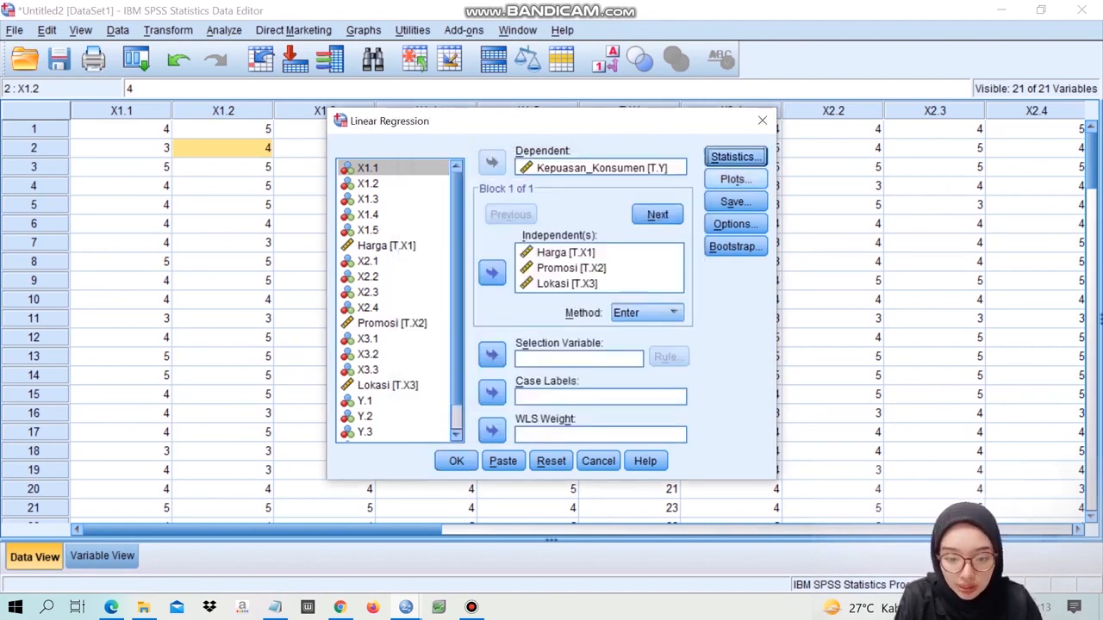
- Turn off the Histogram and Normal probability plot in the regression's plot settings
click(735, 178)
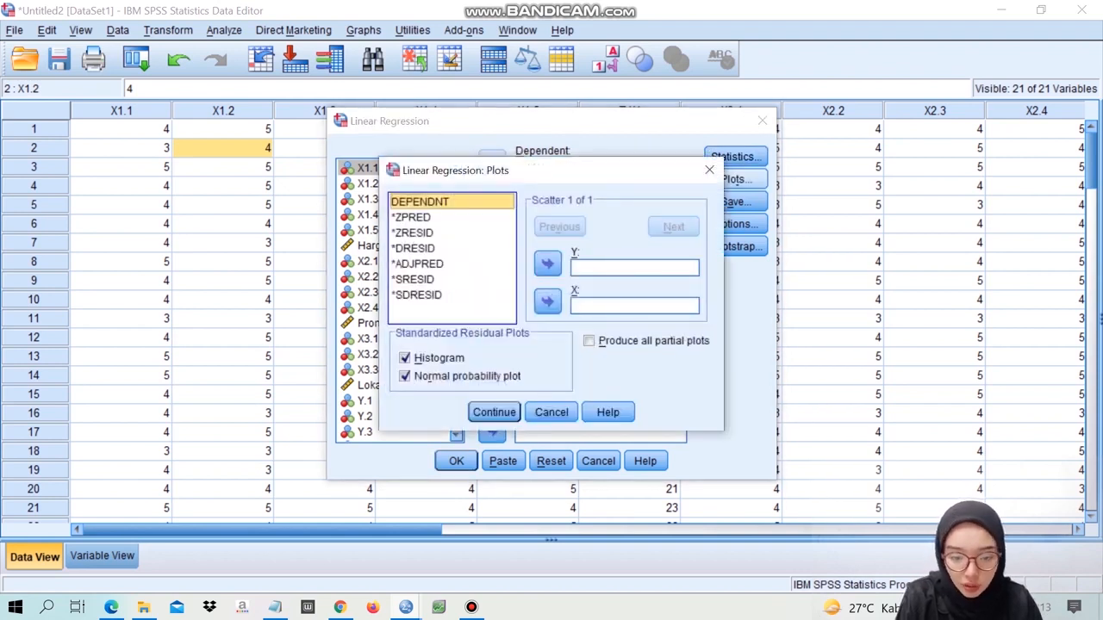
click(405, 357)
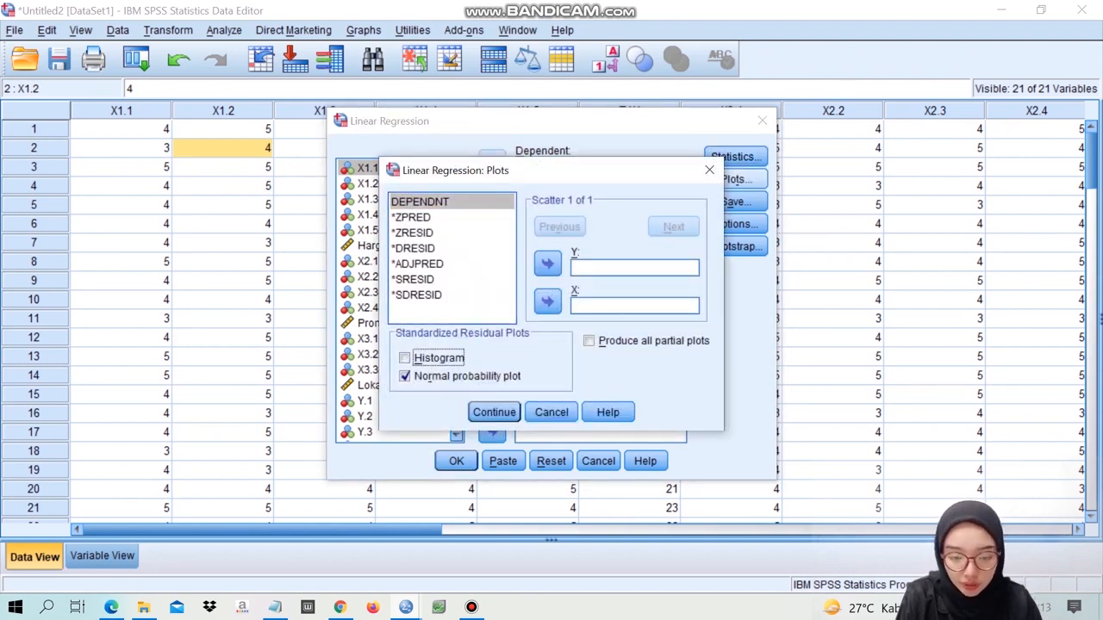
click(405, 375)
click(494, 412)
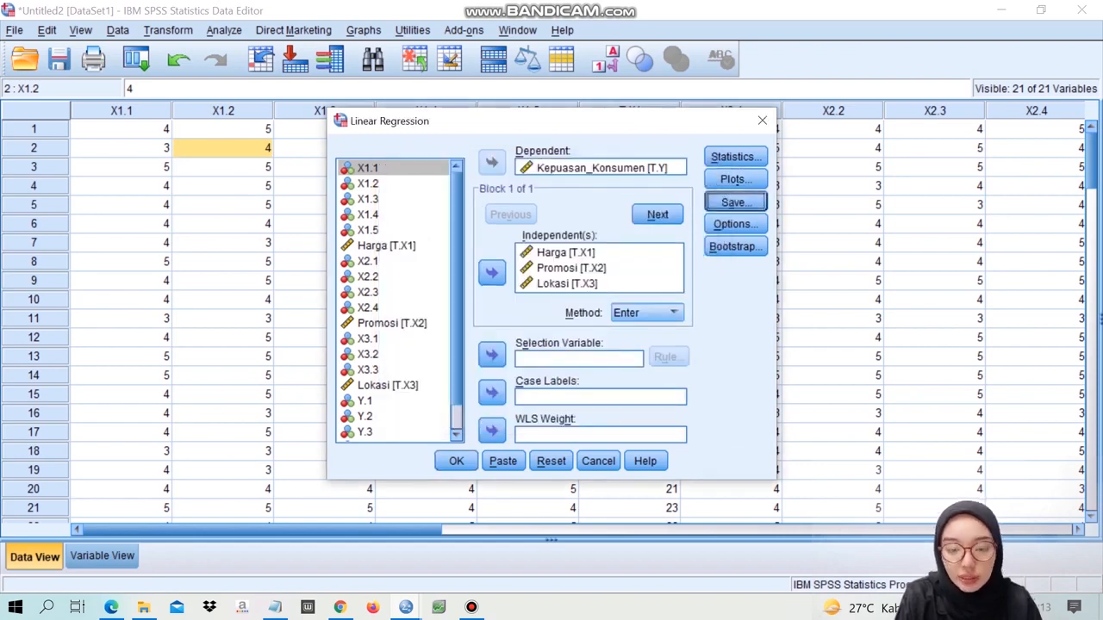
- Run the regression without saving Unstandardized residuals and review the collinearity statistics, coefficient correlations and collinearity diagnostics tables
click(735, 201)
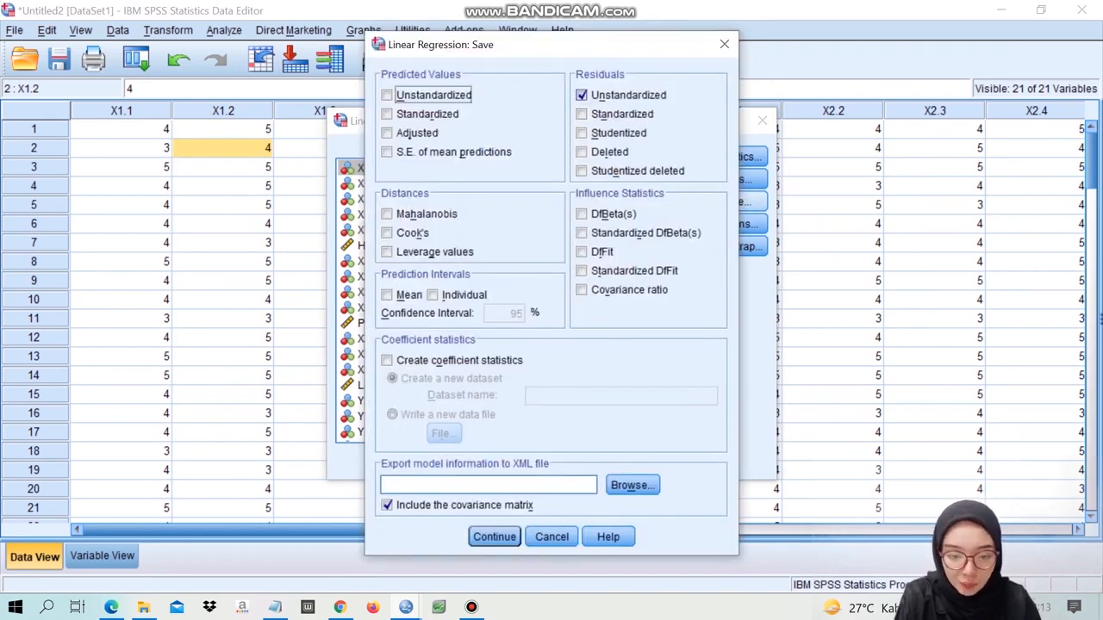
click(581, 95)
click(495, 537)
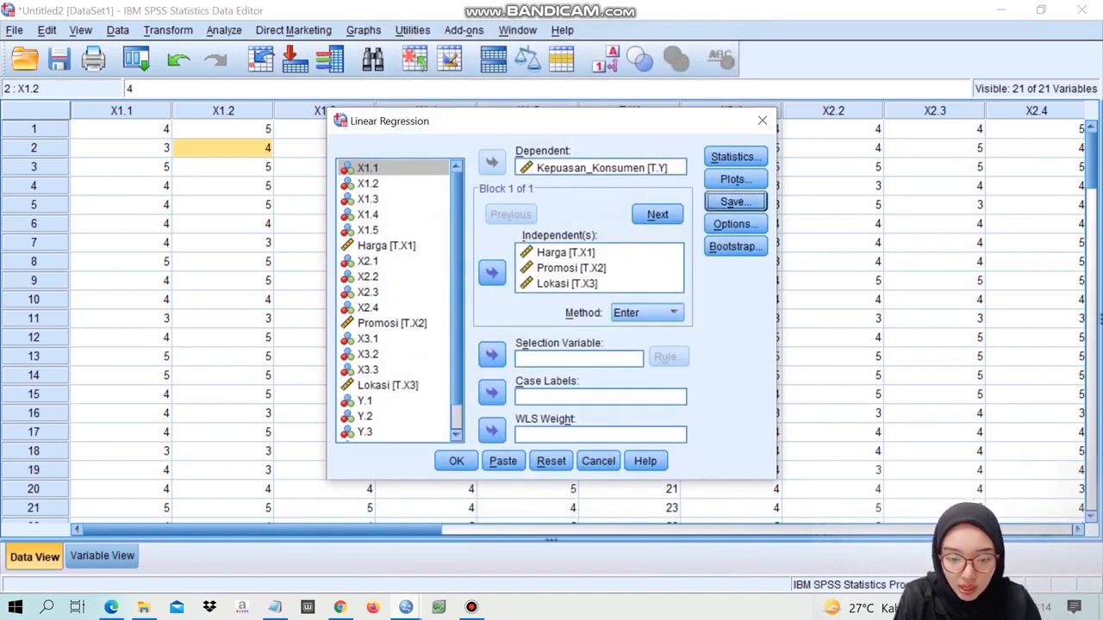
click(456, 460)
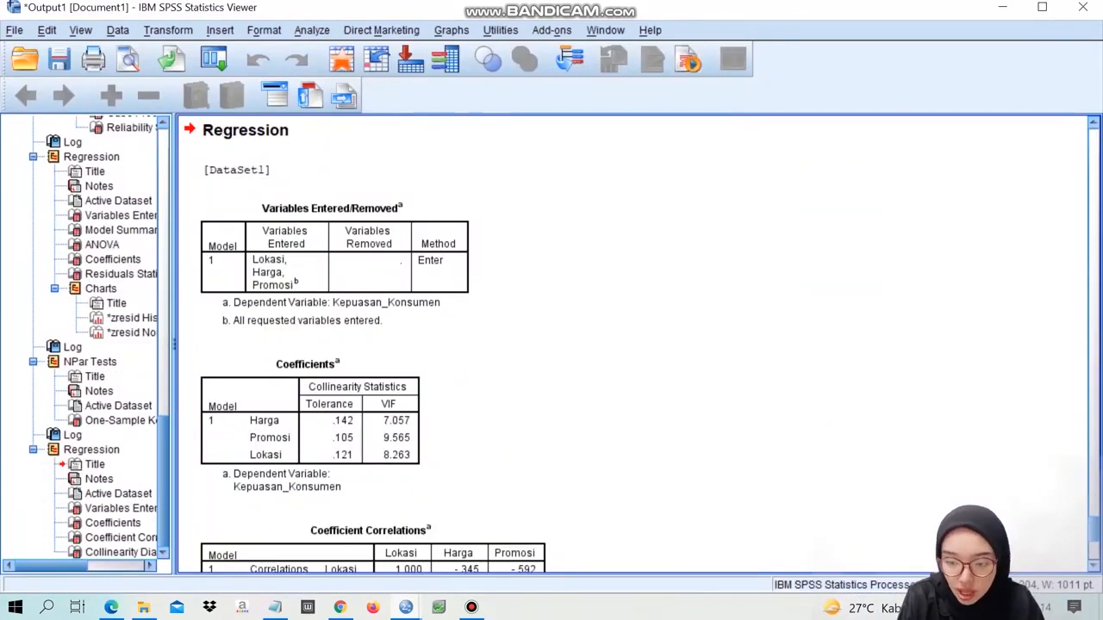
scroll(637, 345, down, 3)
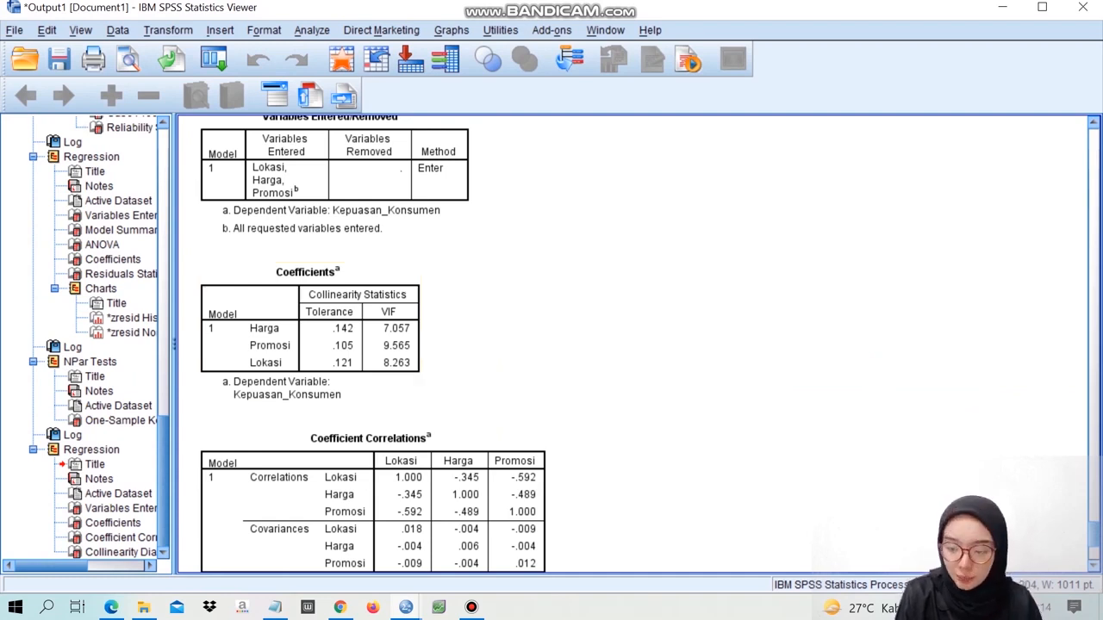
scroll(633, 344, down, 5)
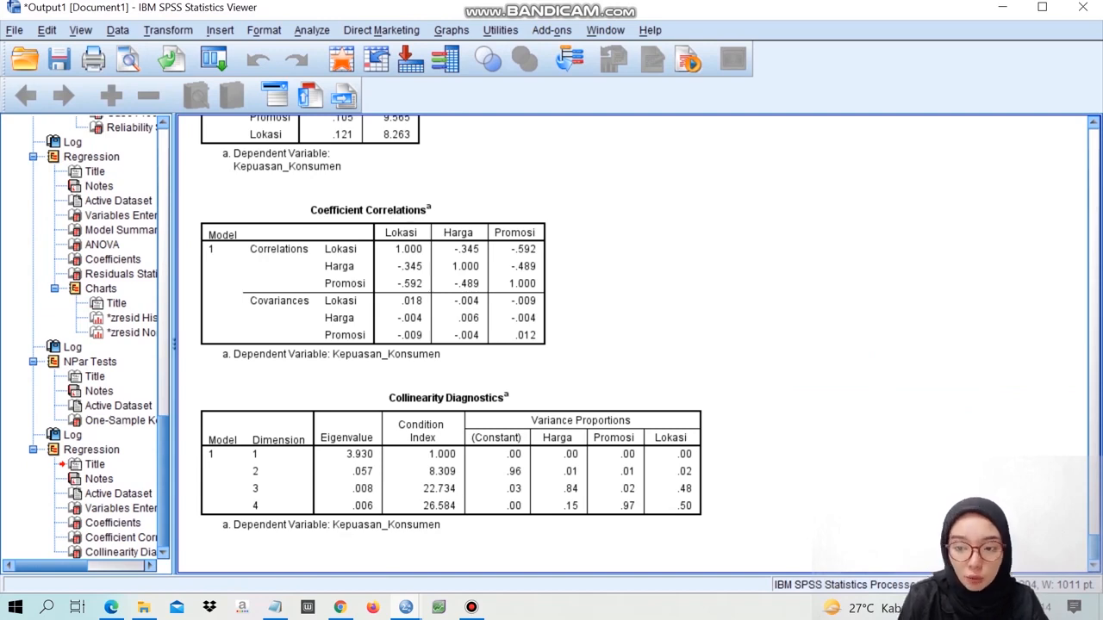
- Reopen Linear Regression from the data editor and change its statistics to only Estimates and Model fit, clearing Covariance matrix and Collinearity diagnostics
click(1002, 7)
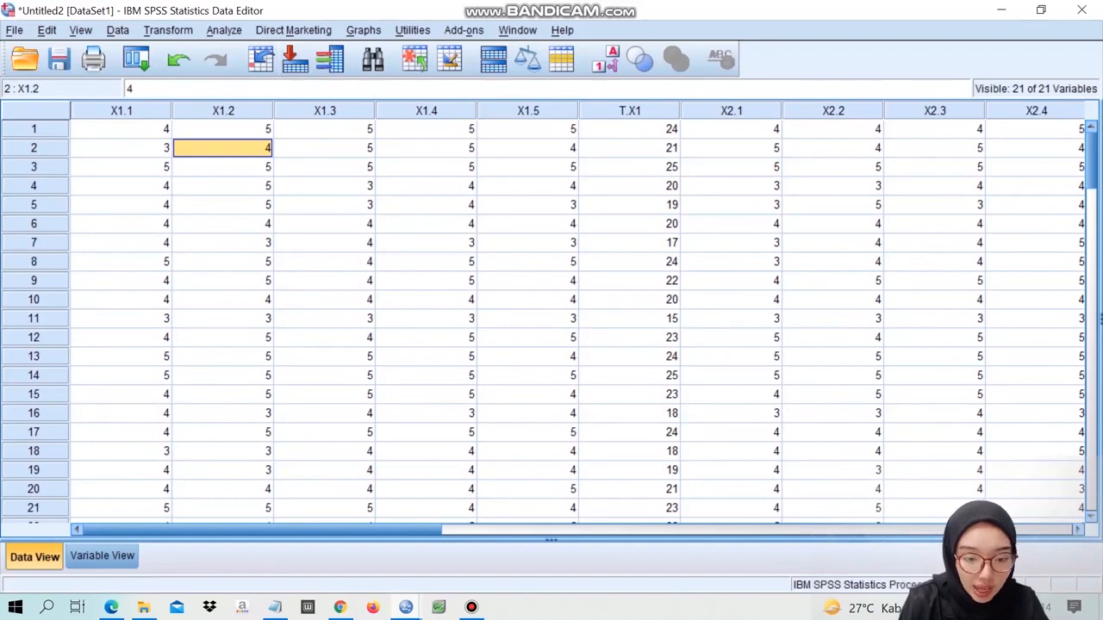
click(224, 30)
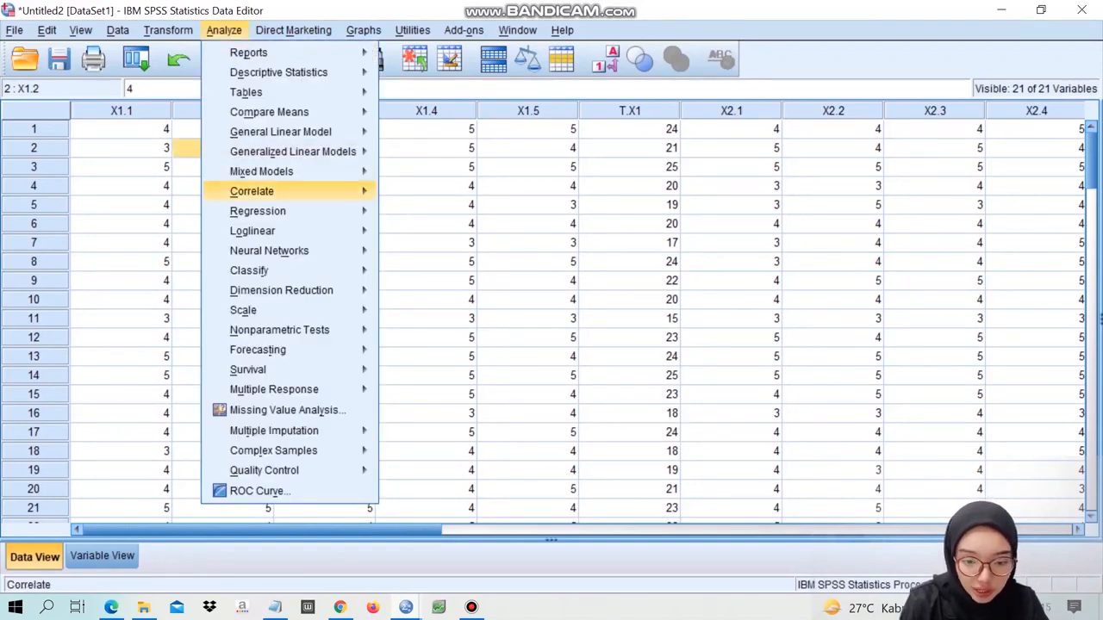
mouse_move(258, 211)
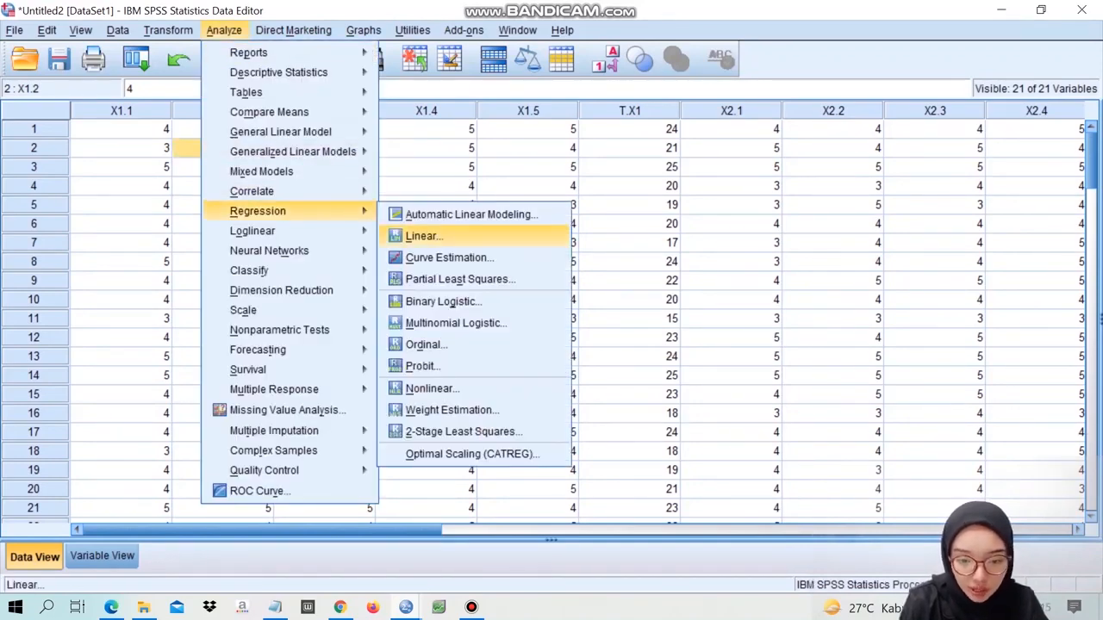
click(422, 236)
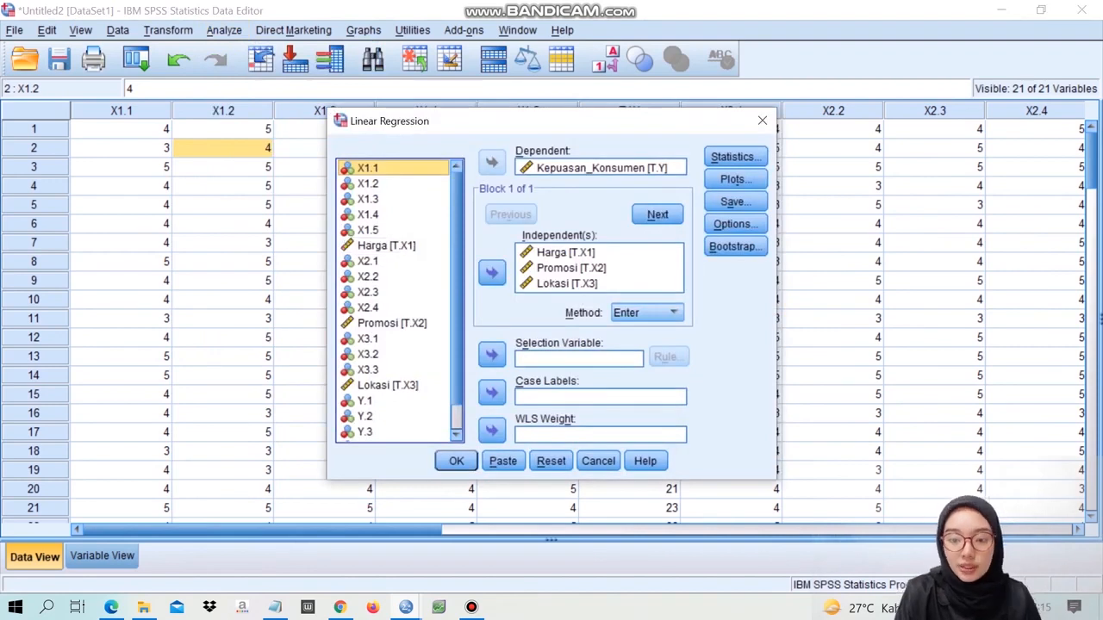
click(735, 156)
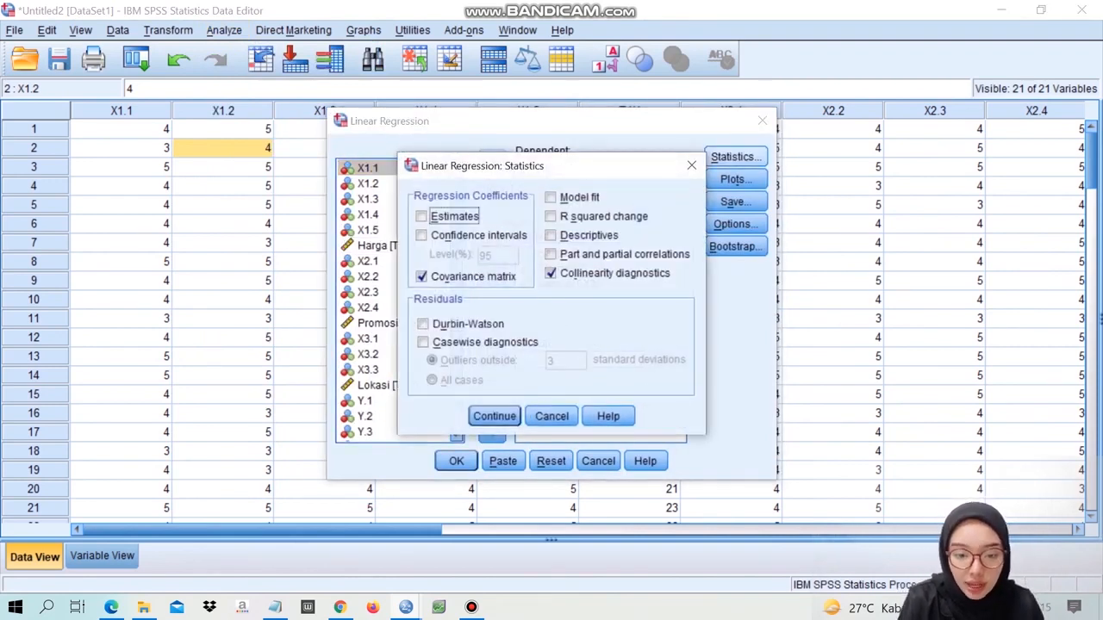
click(420, 277)
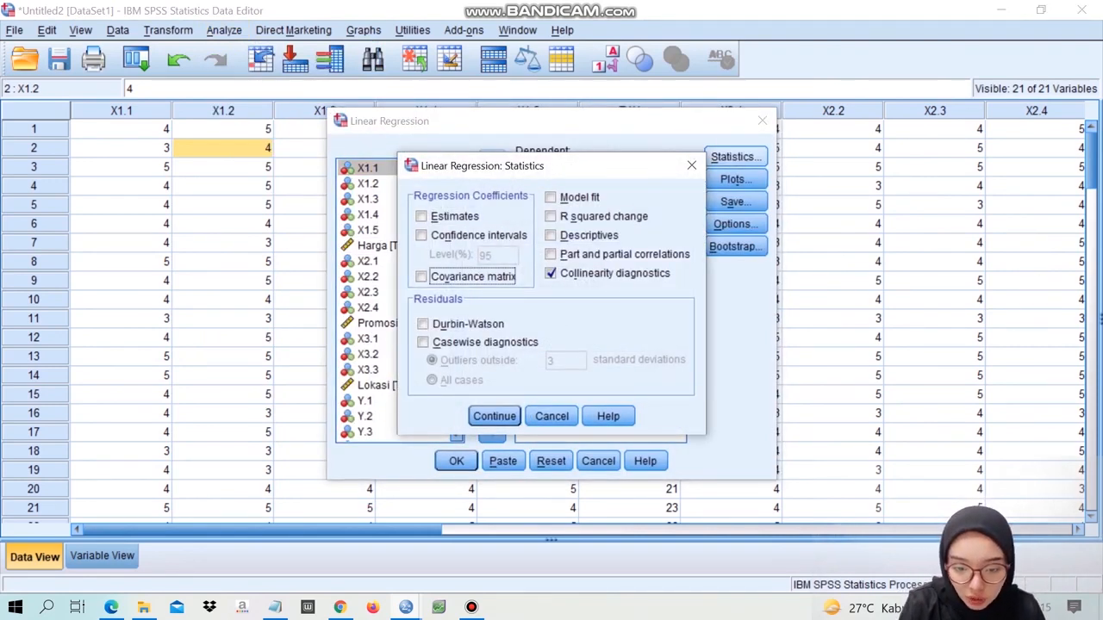
click(550, 273)
click(420, 216)
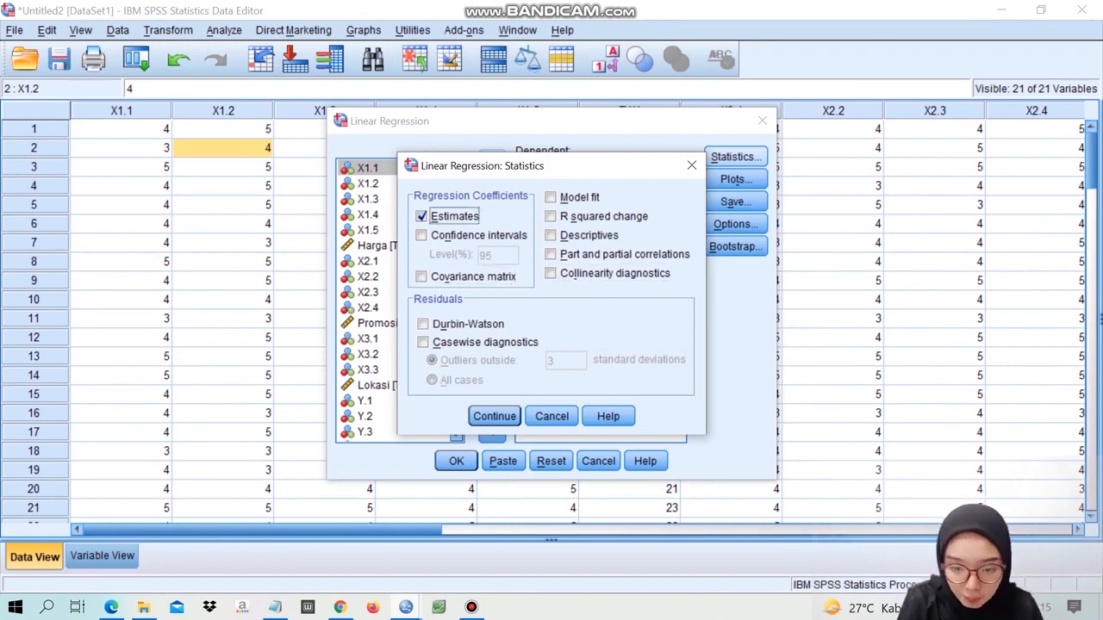
click(551, 197)
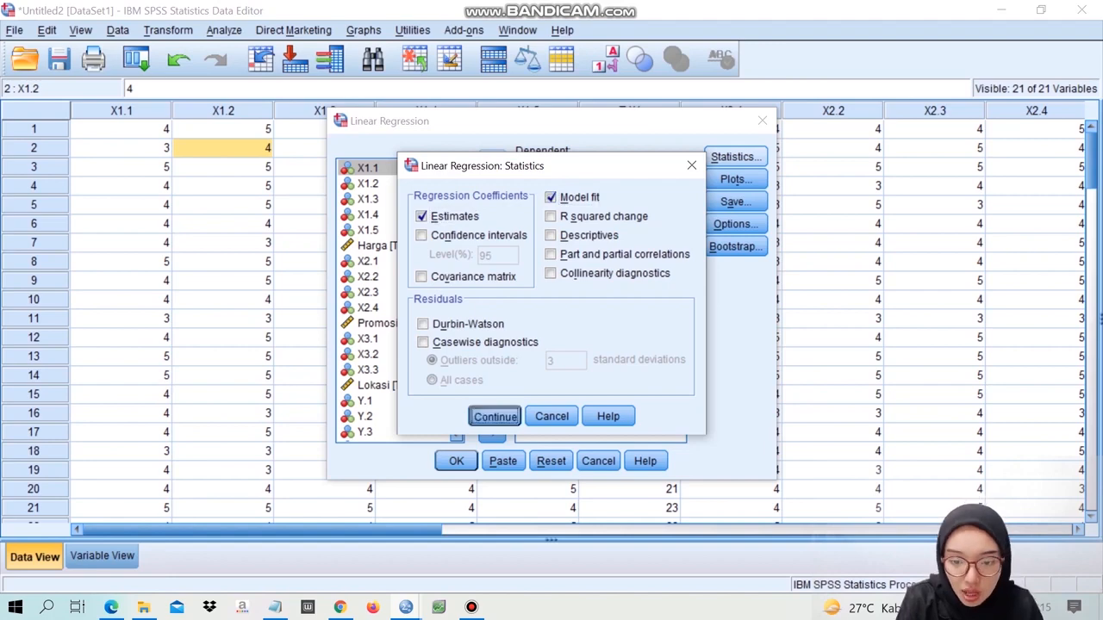
click(494, 416)
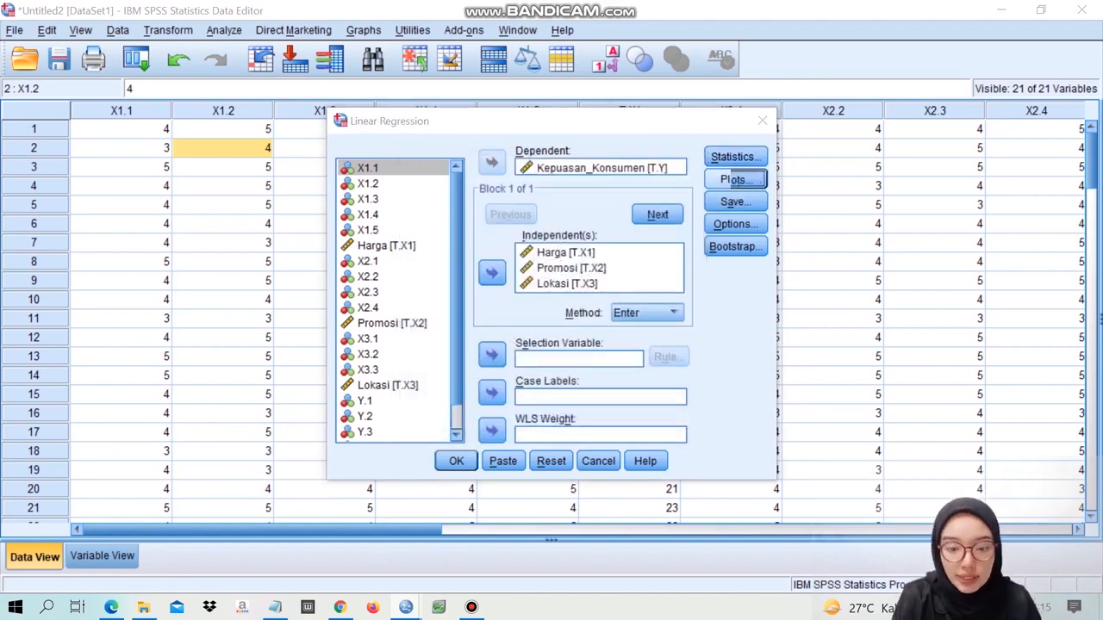
- Set up a regression scatterplot with *SRESID on the Y axis and *ZPRED on the X axis
click(734, 178)
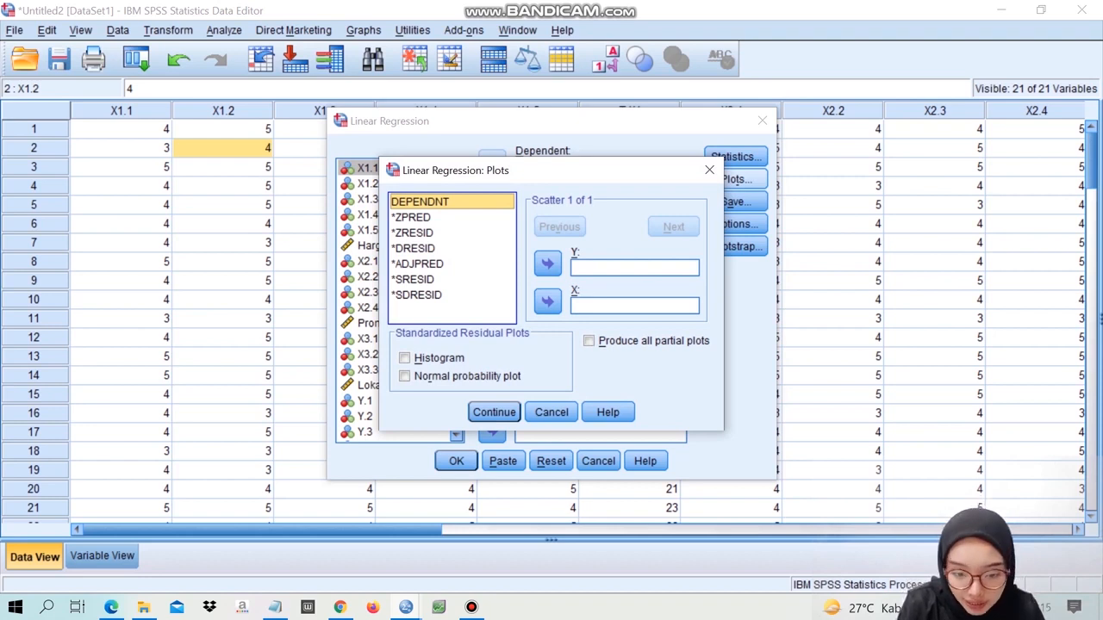
click(413, 279)
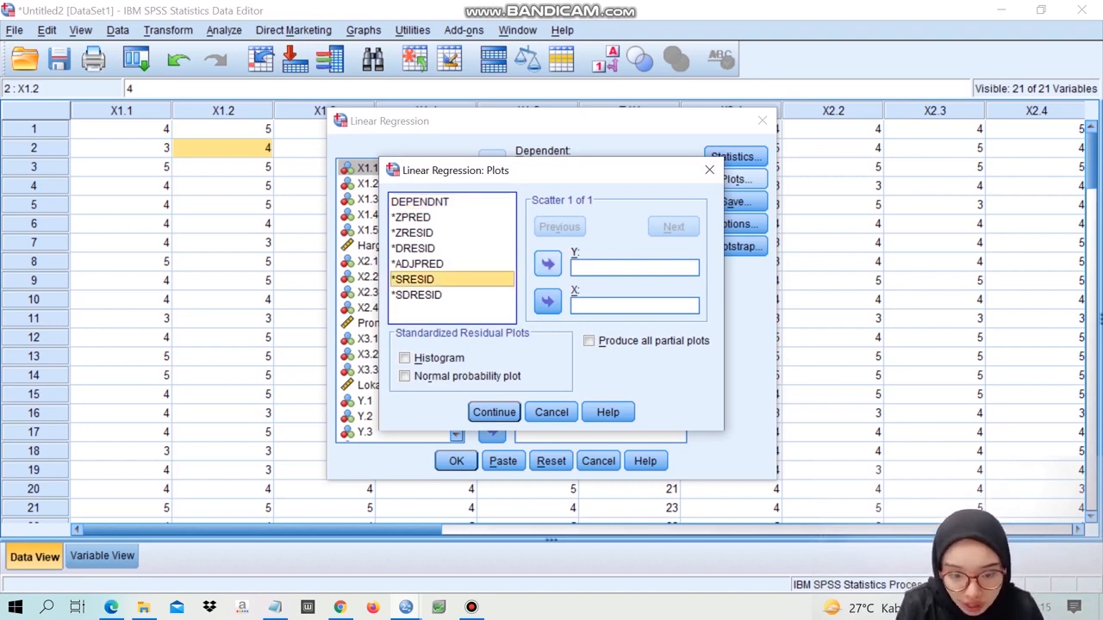
click(547, 263)
click(411, 217)
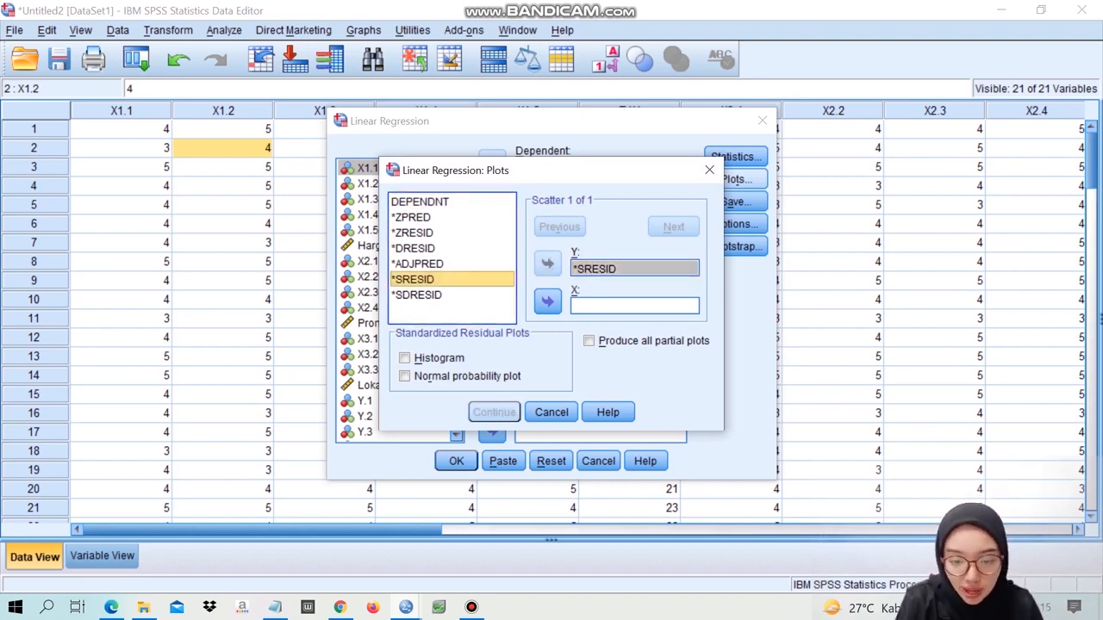
click(547, 301)
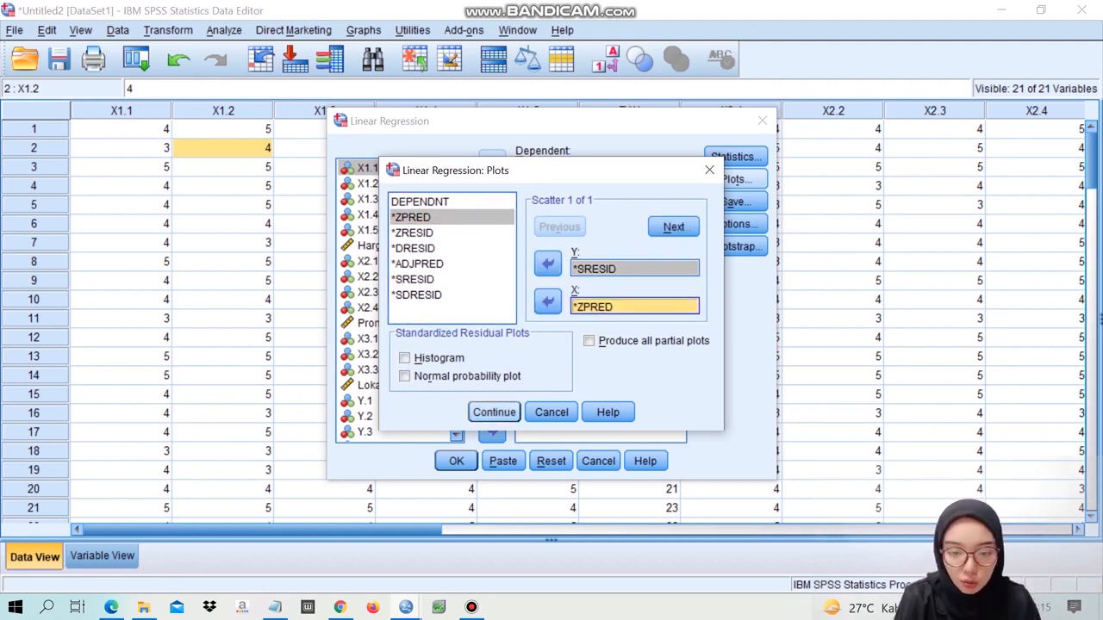
click(494, 412)
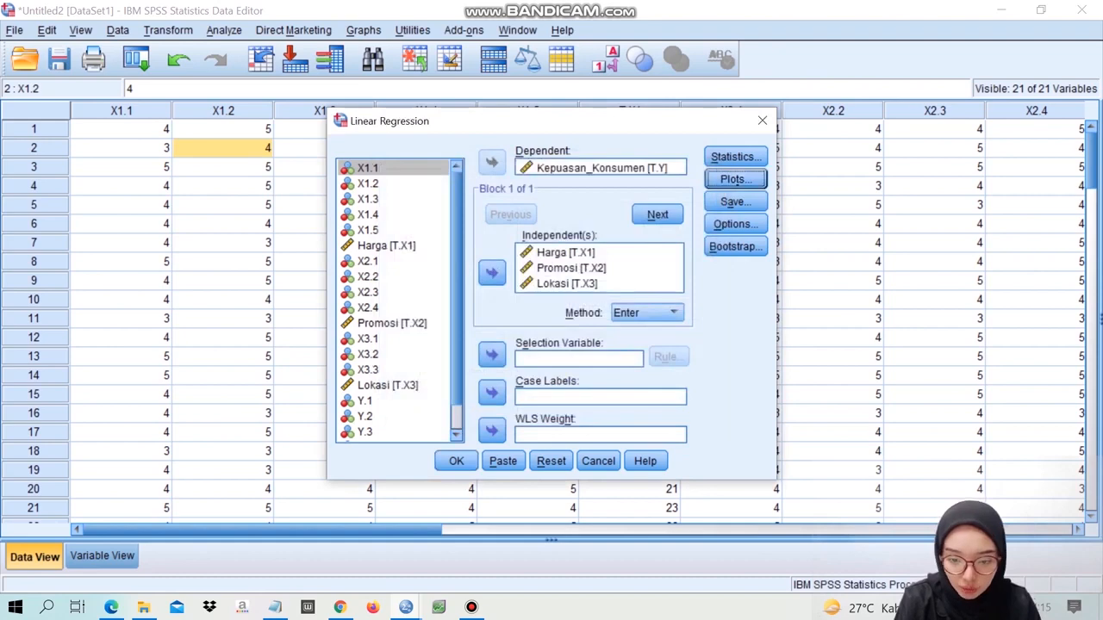
- Run the regression and examine the residual scatterplot in the output to judge heteroscedasticity
click(455, 461)
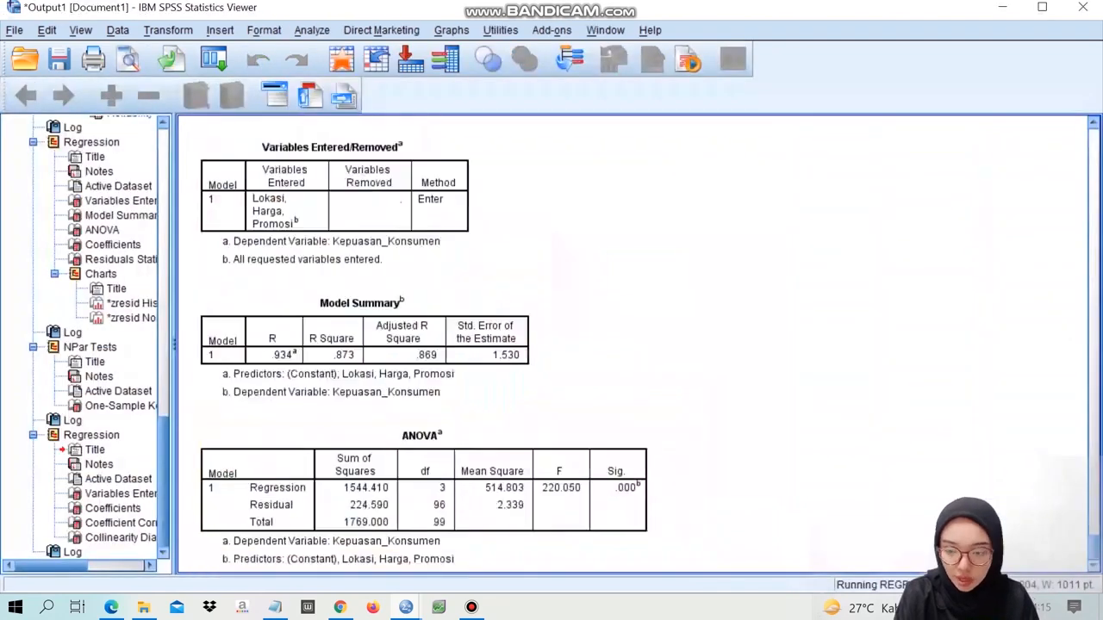
scroll(633, 345, down, 15)
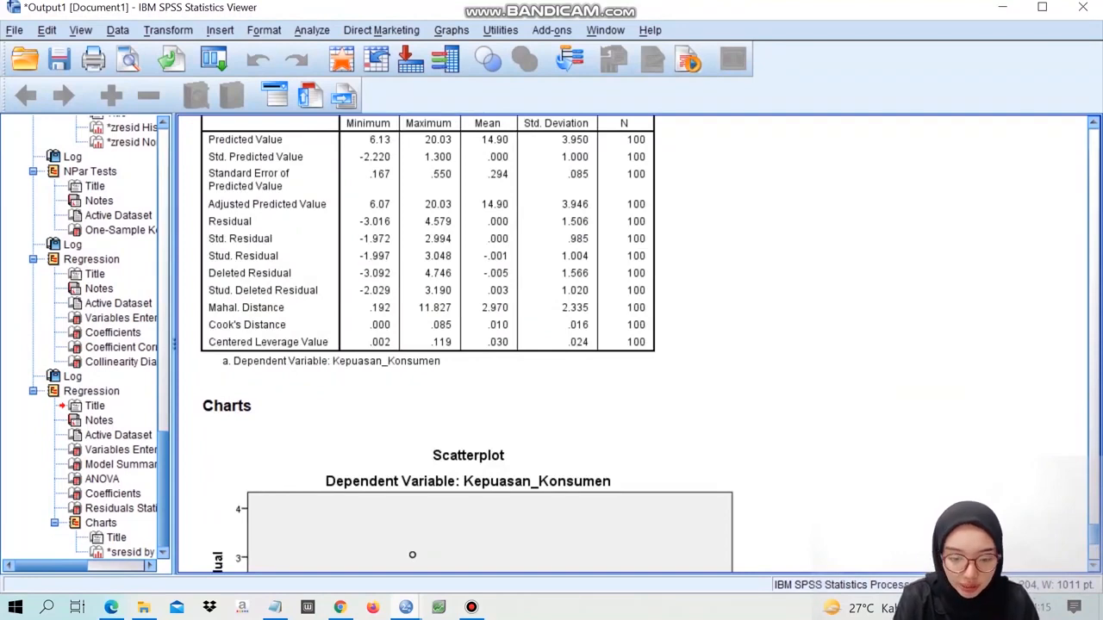
scroll(466, 336, down, 5)
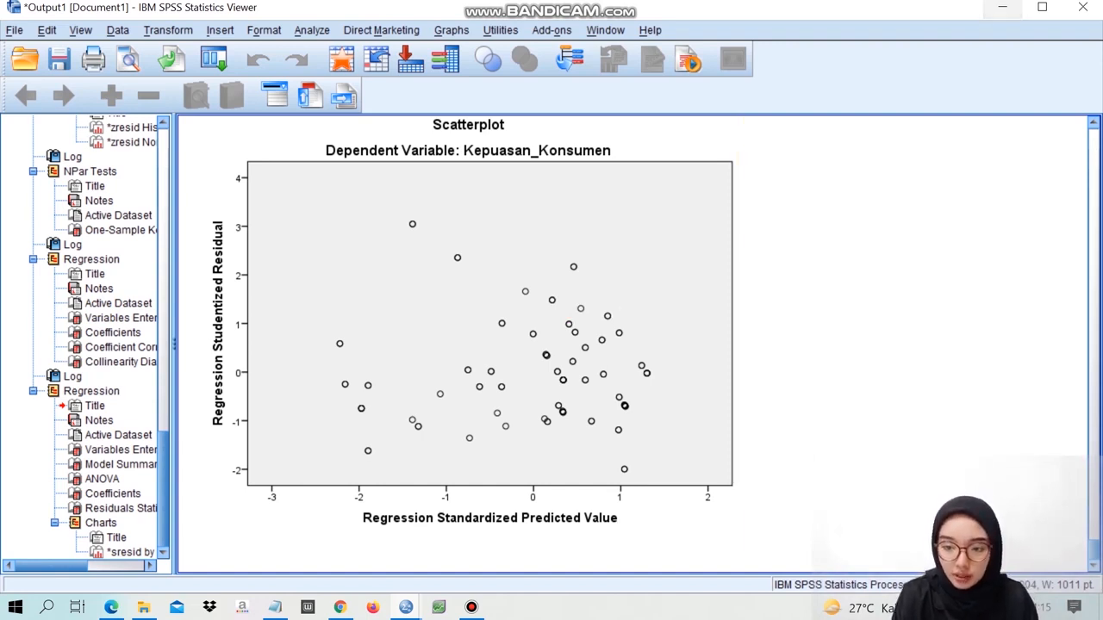
- Return to the data editor and start a Compute Variable transformation with the target variable ABRESID
click(1002, 7)
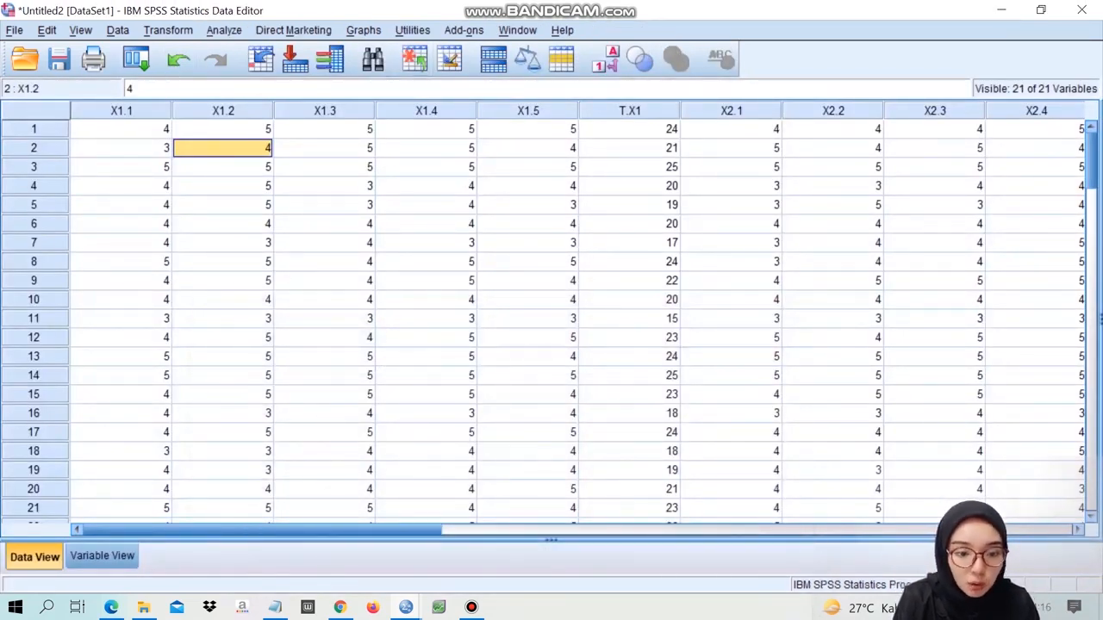
click(168, 30)
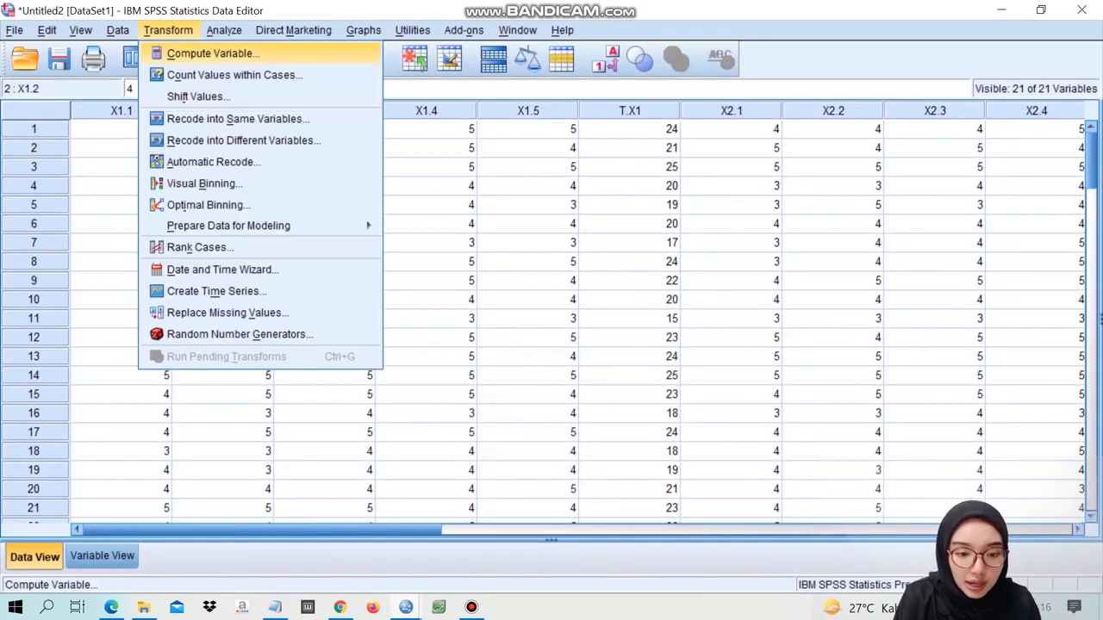
click(211, 54)
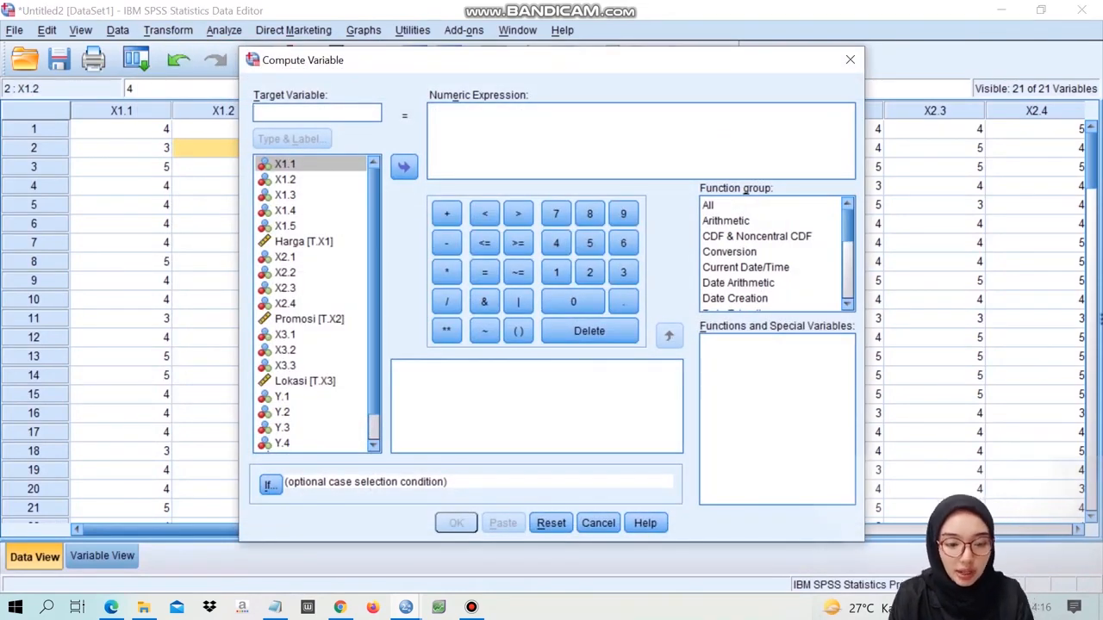
key(Caps_Lock)
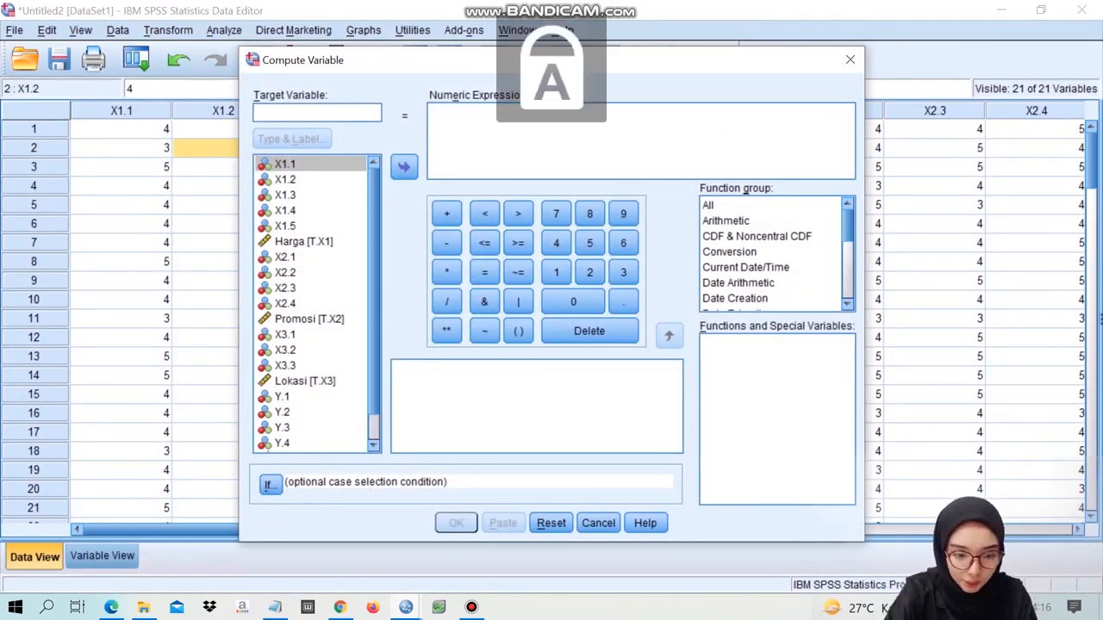
text(ABRESD)
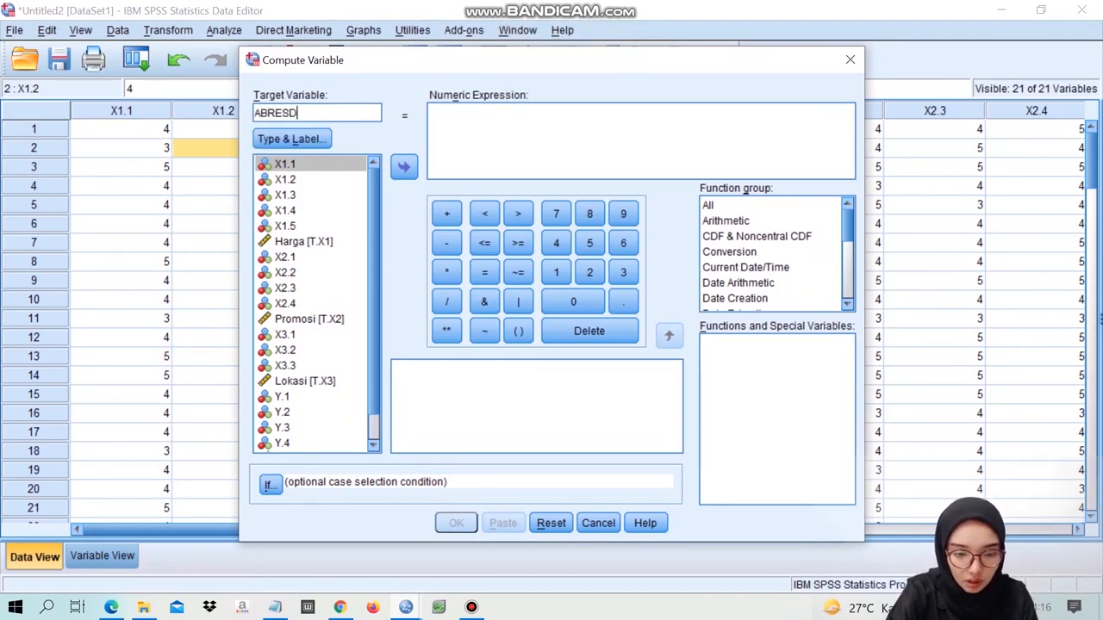
key(BackSpace)
text(ID)
- Define ABRESID as the Arithmetic function ABS(RES_1), using the Unstandardized Residual variable, and compute it
click(517, 128)
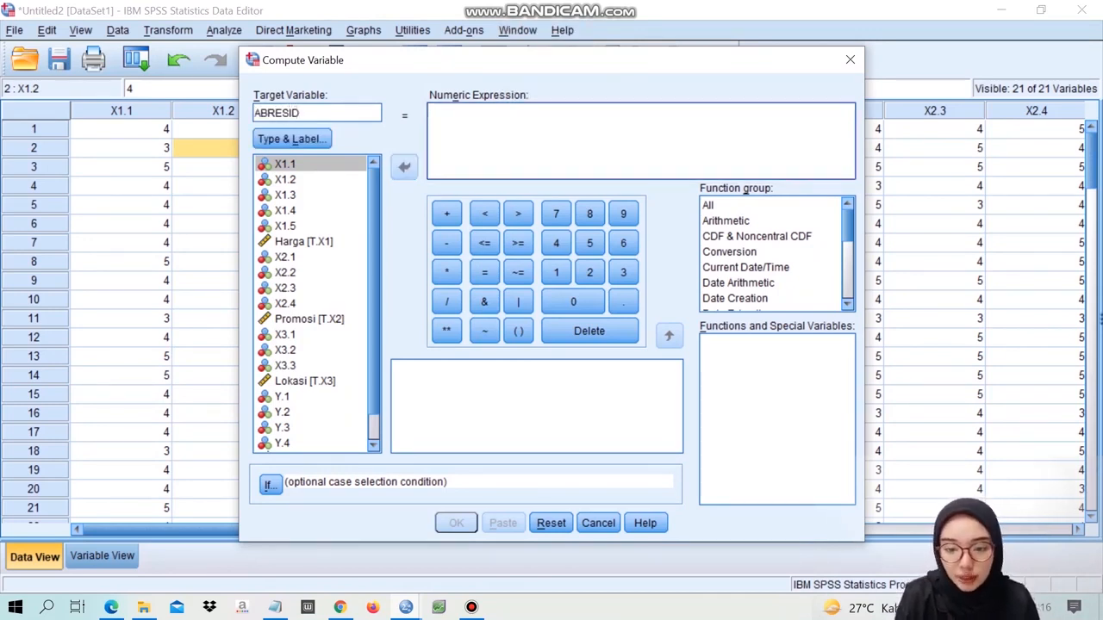
click(726, 221)
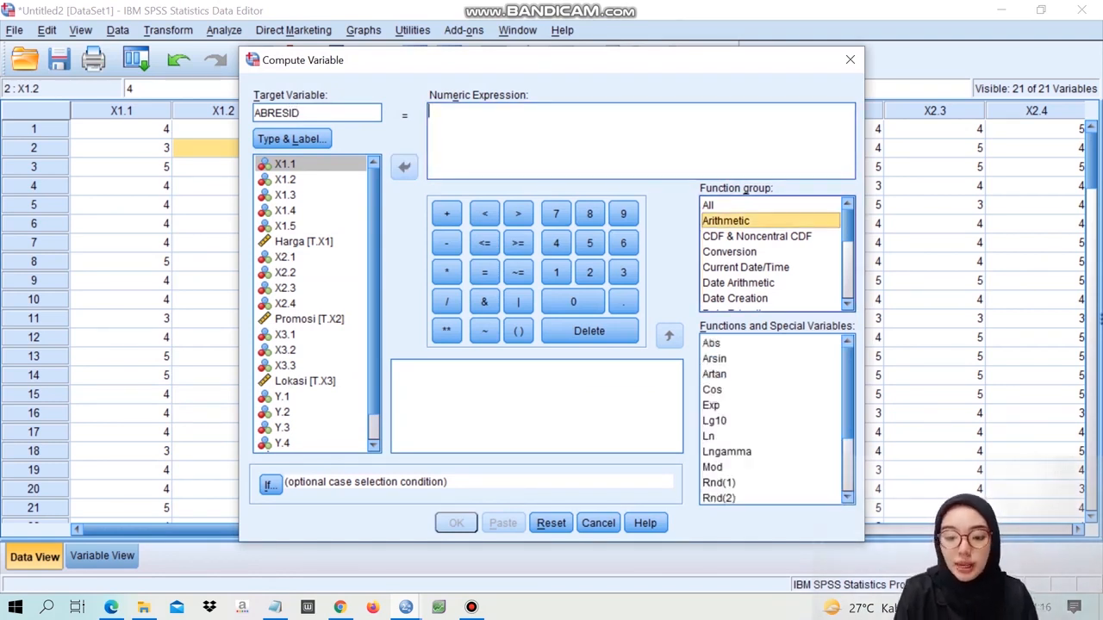
double_click(712, 343)
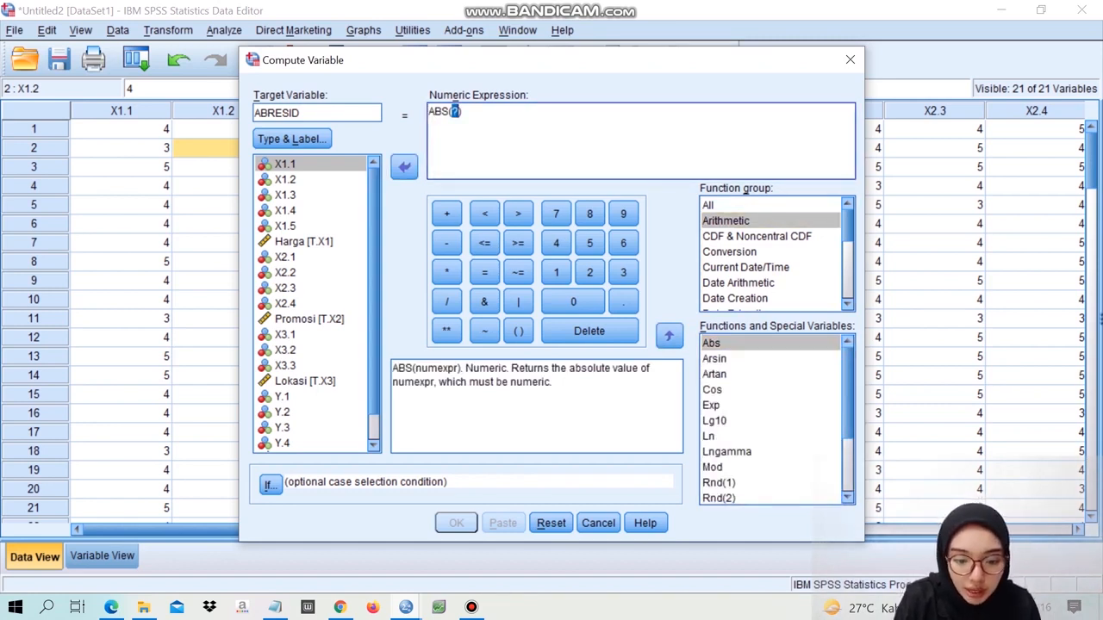
scroll(311, 303, down, 2)
double_click(316, 446)
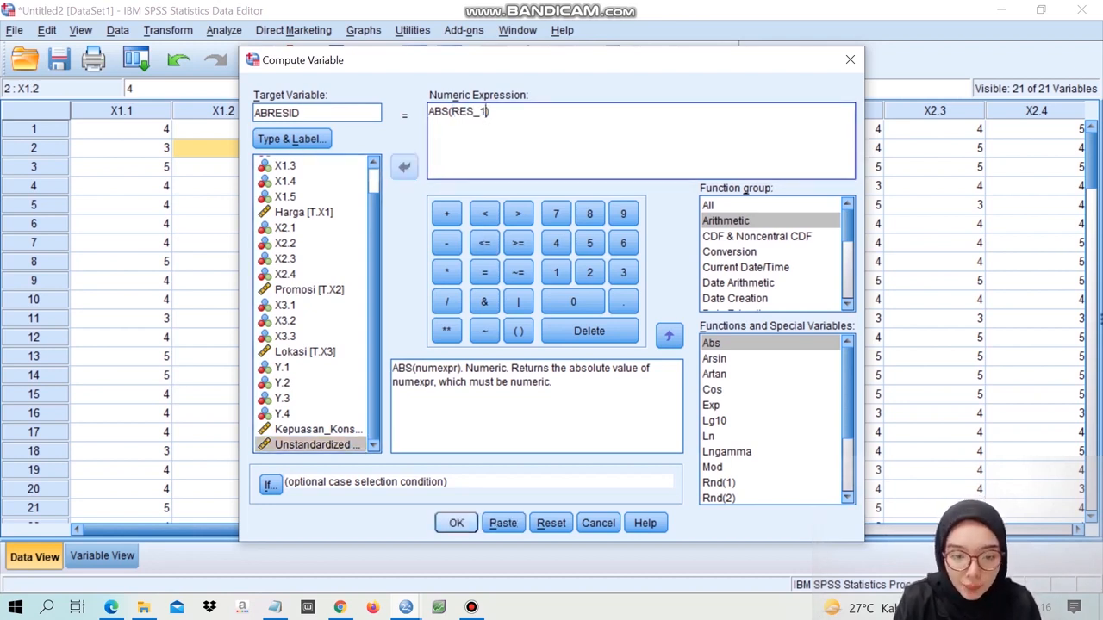
click(456, 523)
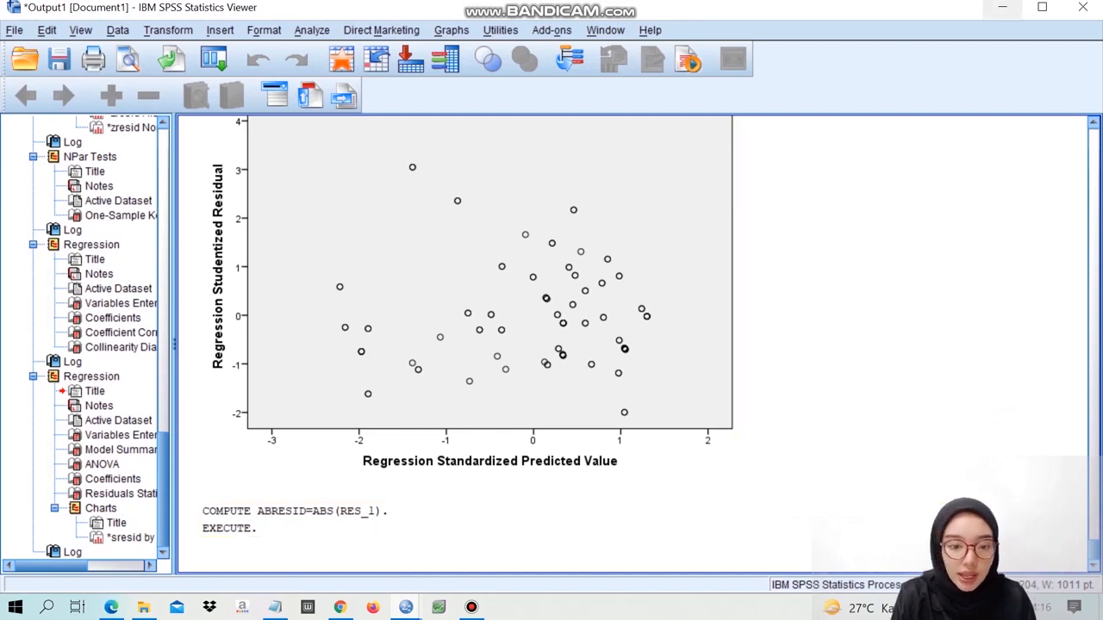
- Return to the data editor and set up a linear regression with ABRESID as the dependent variable instead of Kepuasan_Konsumen
click(1001, 7)
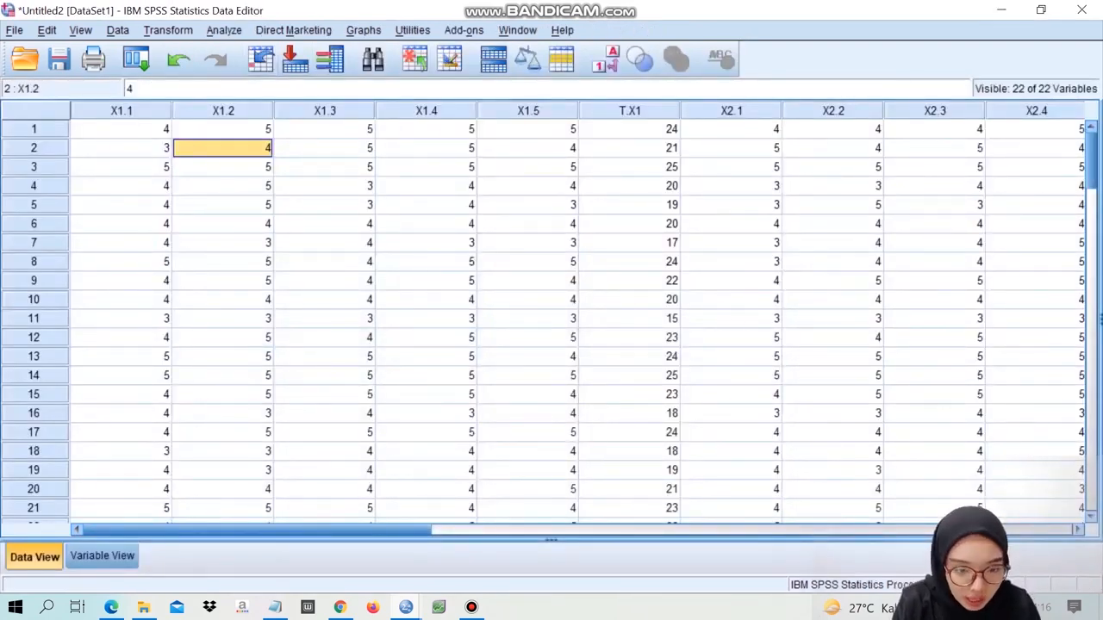
click(223, 29)
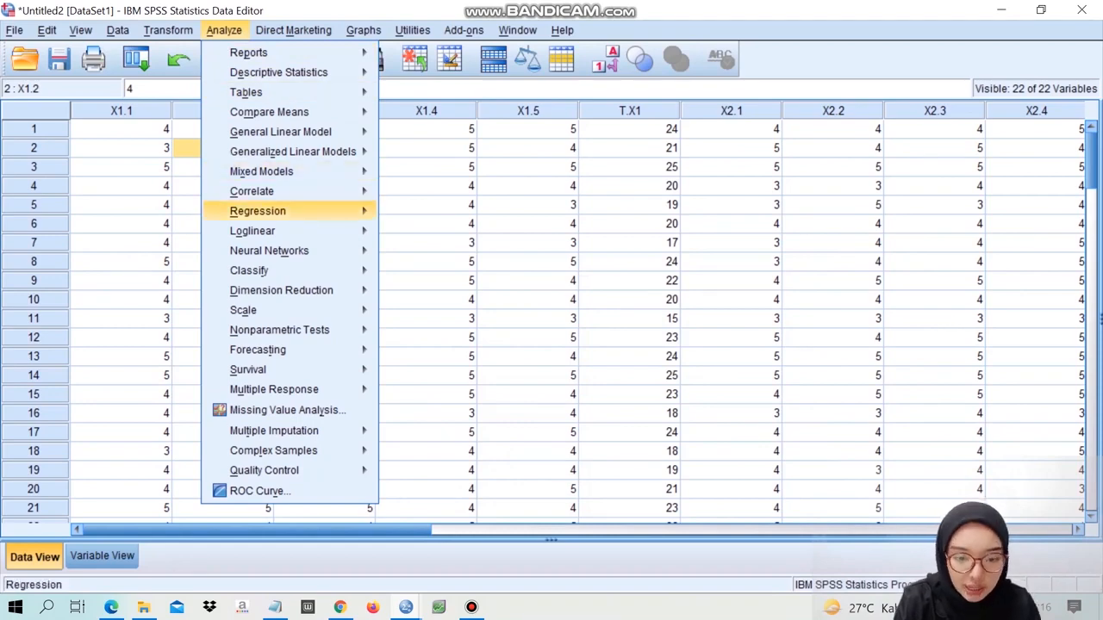
mouse_move(276, 211)
click(422, 235)
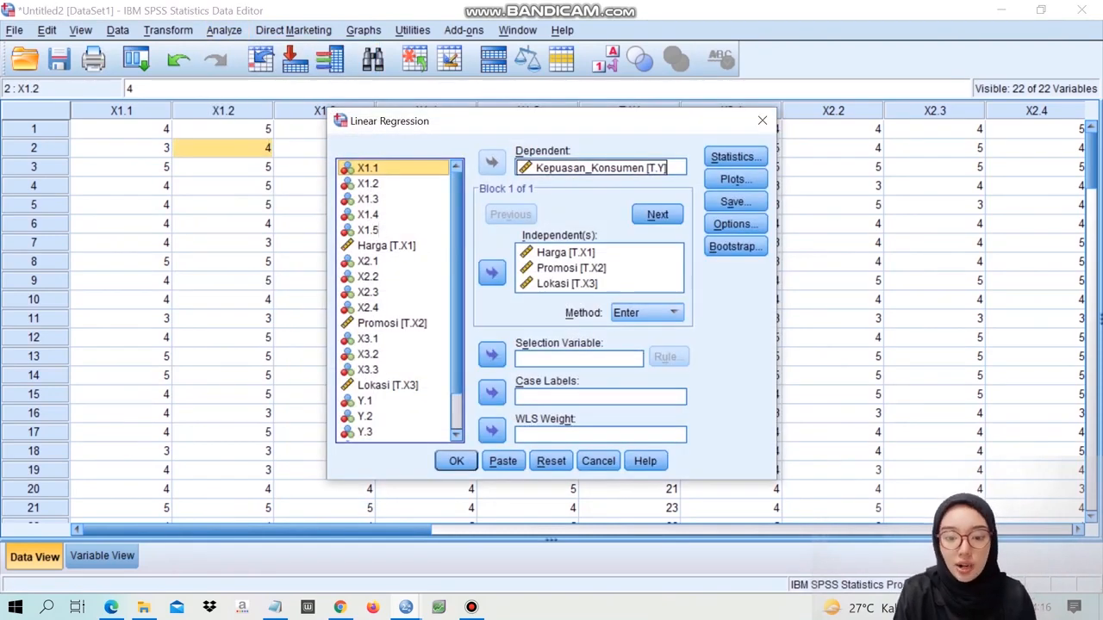
click(595, 168)
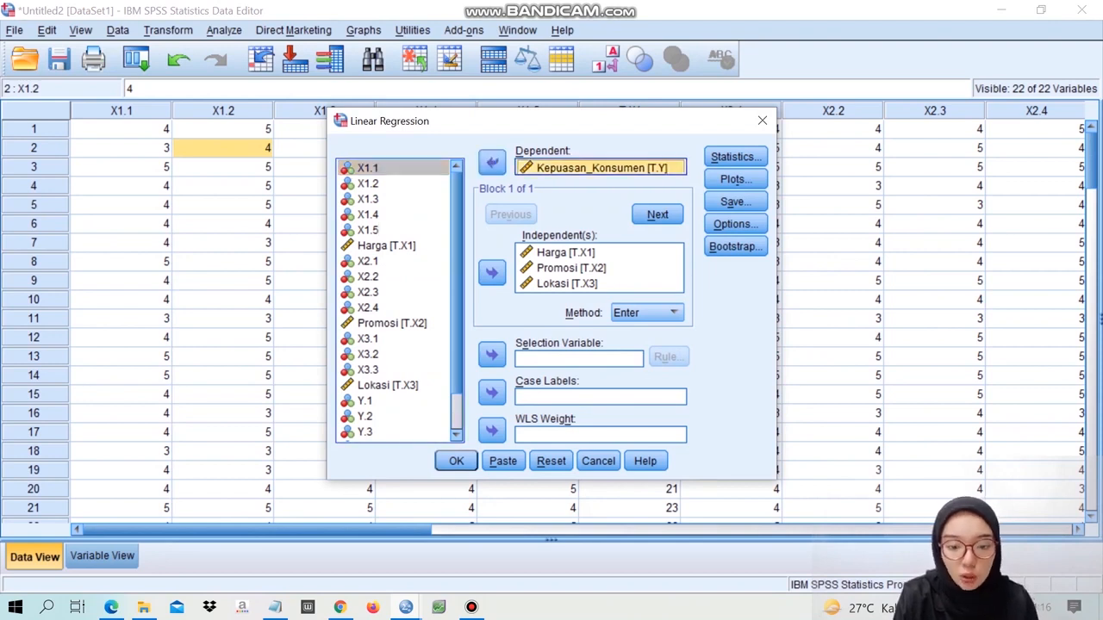
click(491, 162)
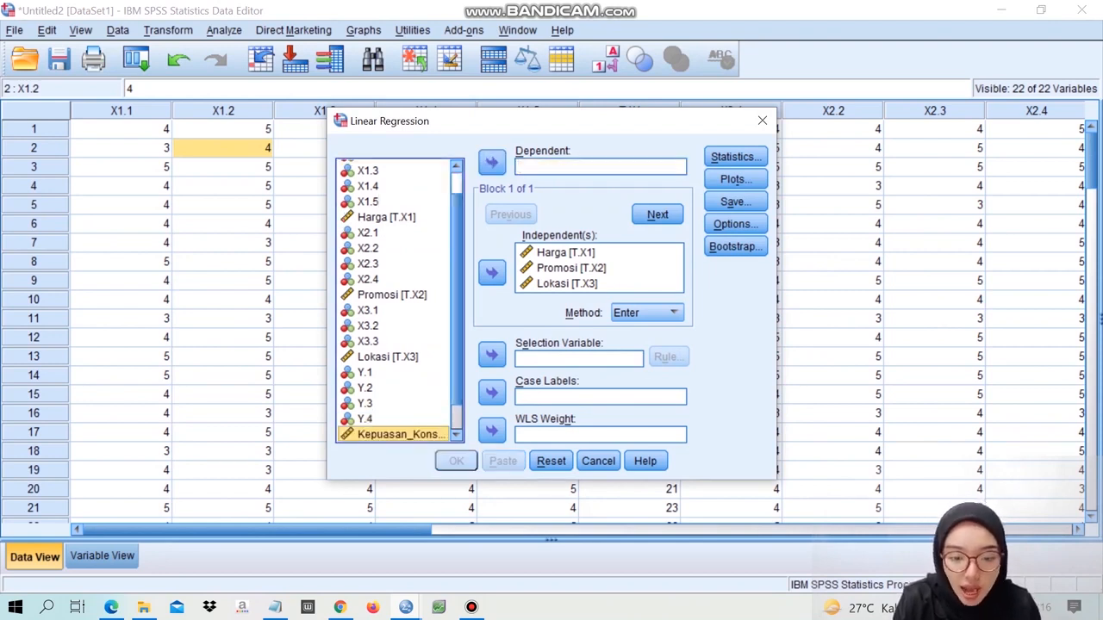
scroll(400, 301, down, 1)
click(380, 434)
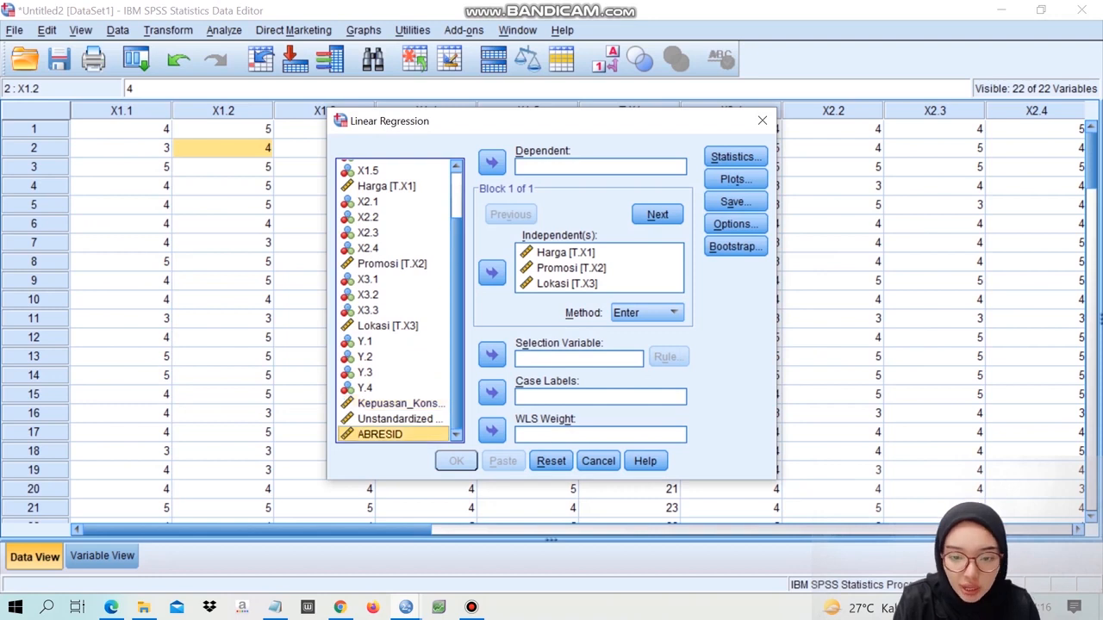
click(491, 162)
- Clear *SRESID and *ZPRED from the scatterplot axes, run the ABRESID regression and view its output
click(735, 157)
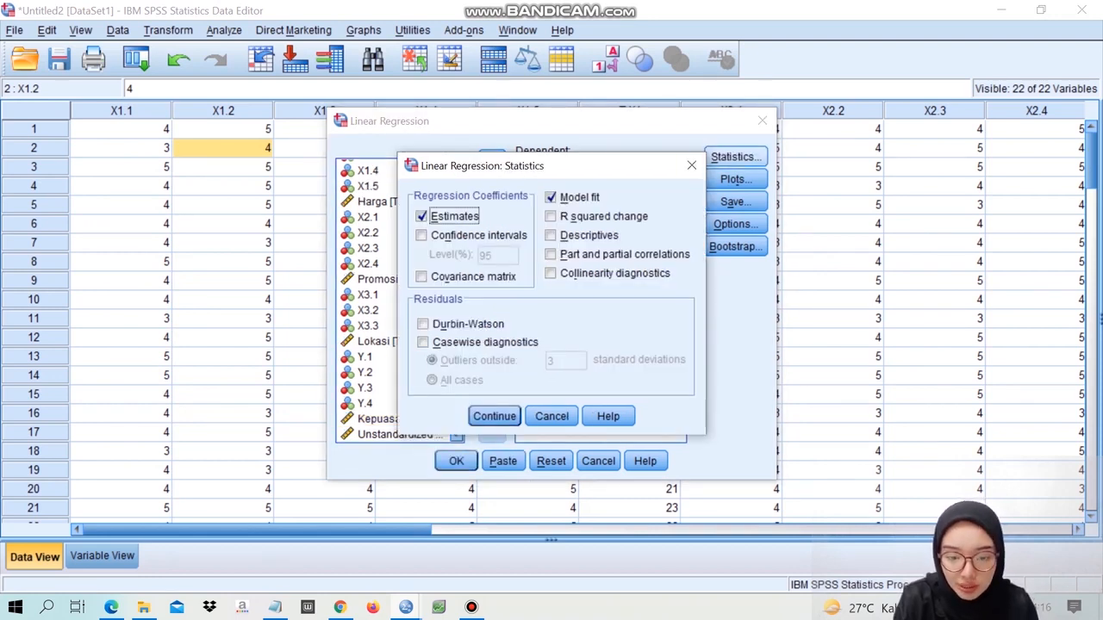
click(493, 416)
click(735, 179)
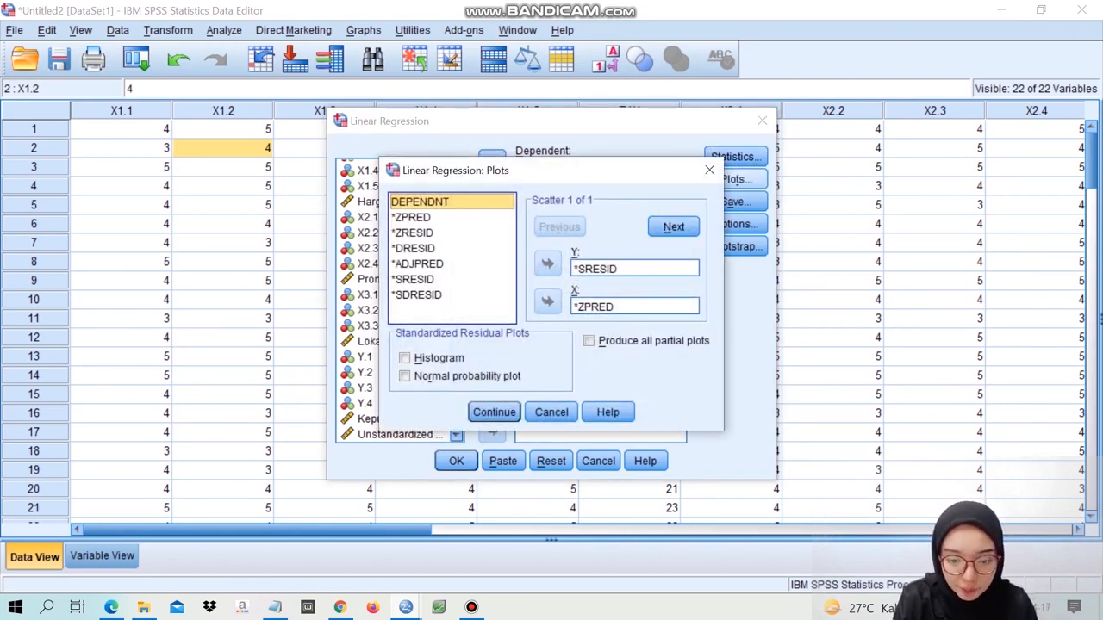
click(635, 269)
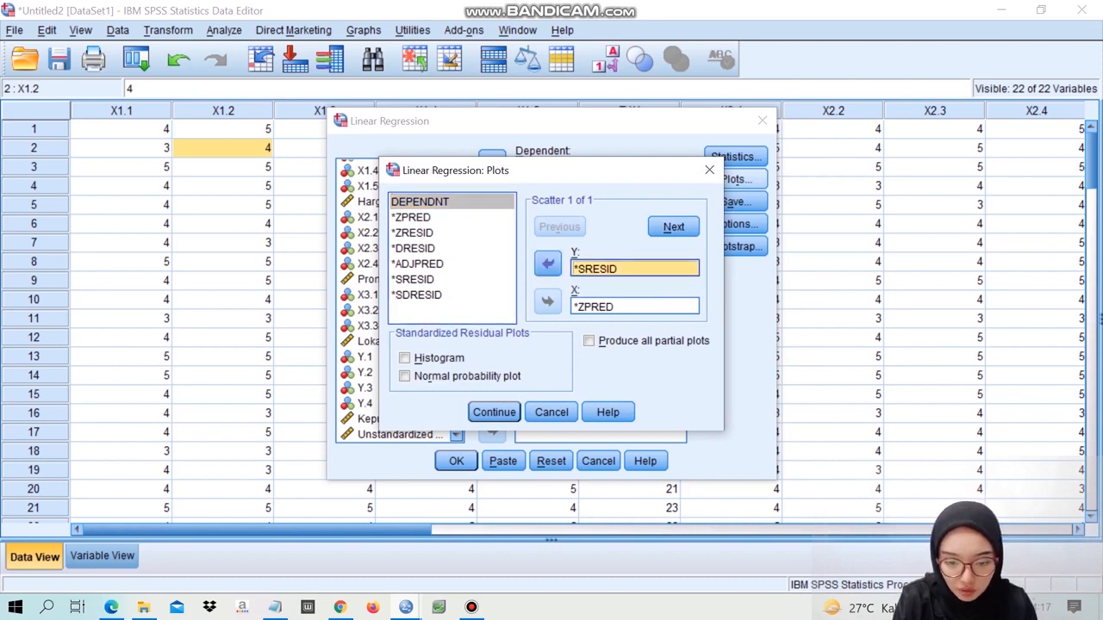
click(548, 264)
click(635, 307)
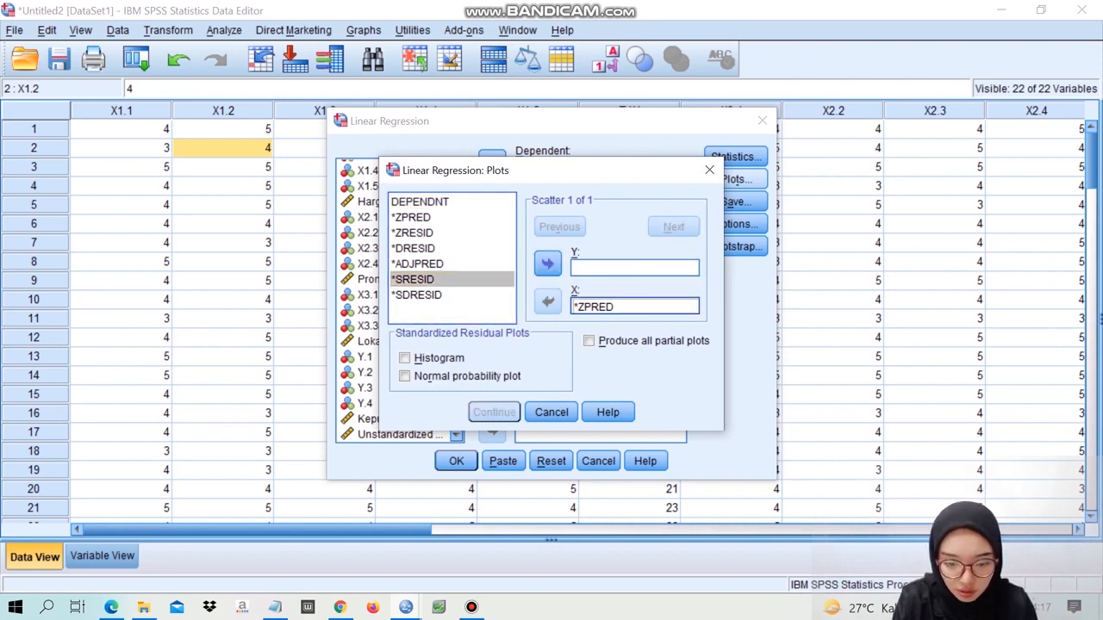
click(547, 300)
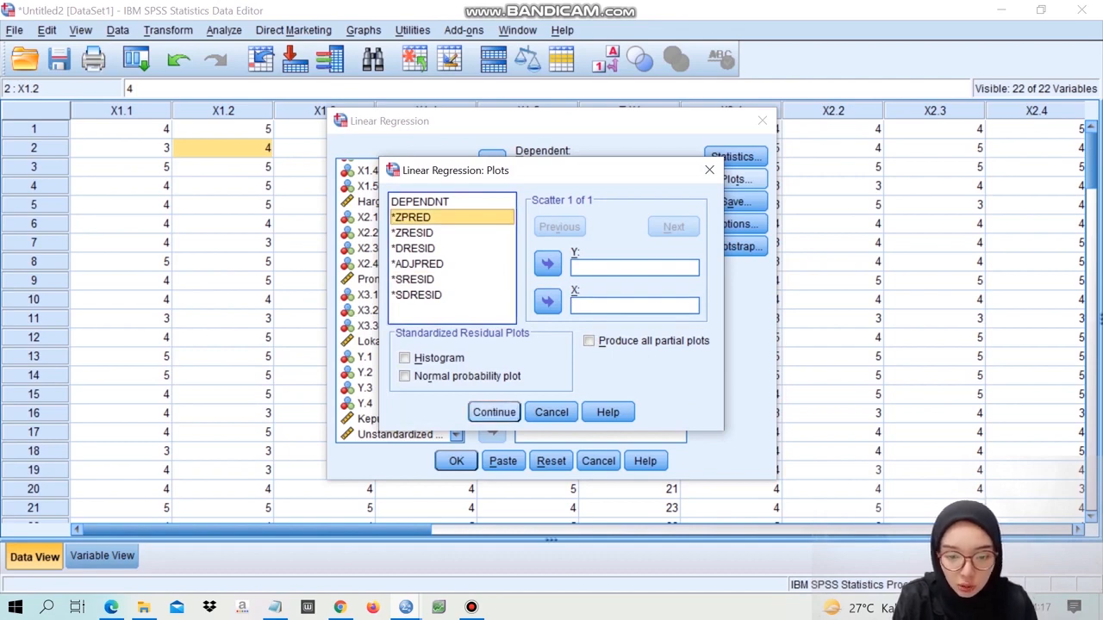
click(493, 411)
click(456, 461)
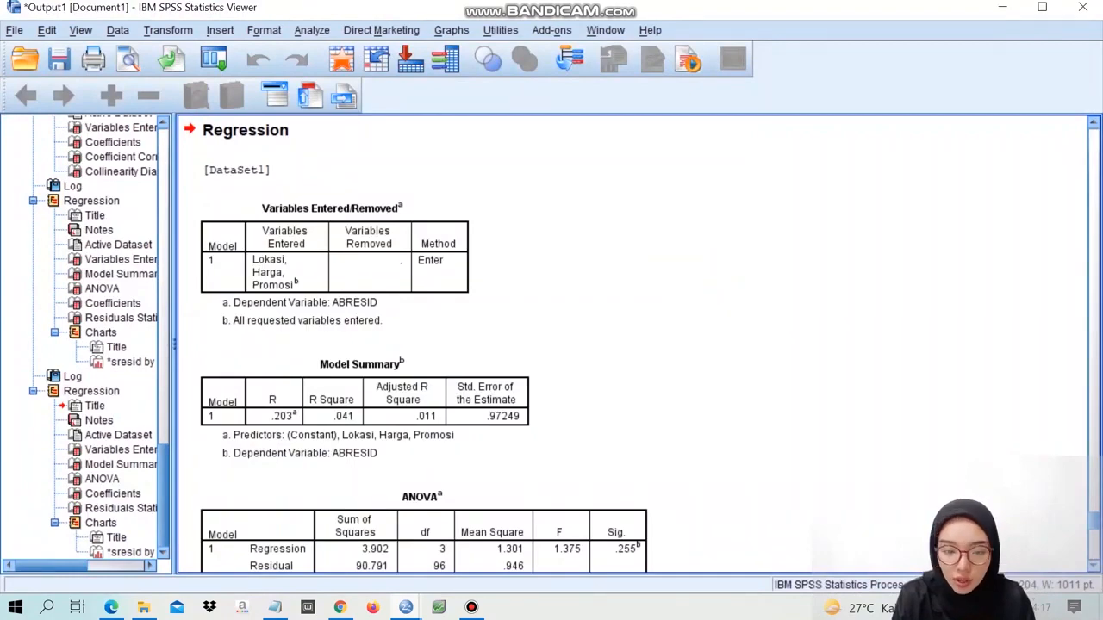
scroll(414, 345, down, 8)
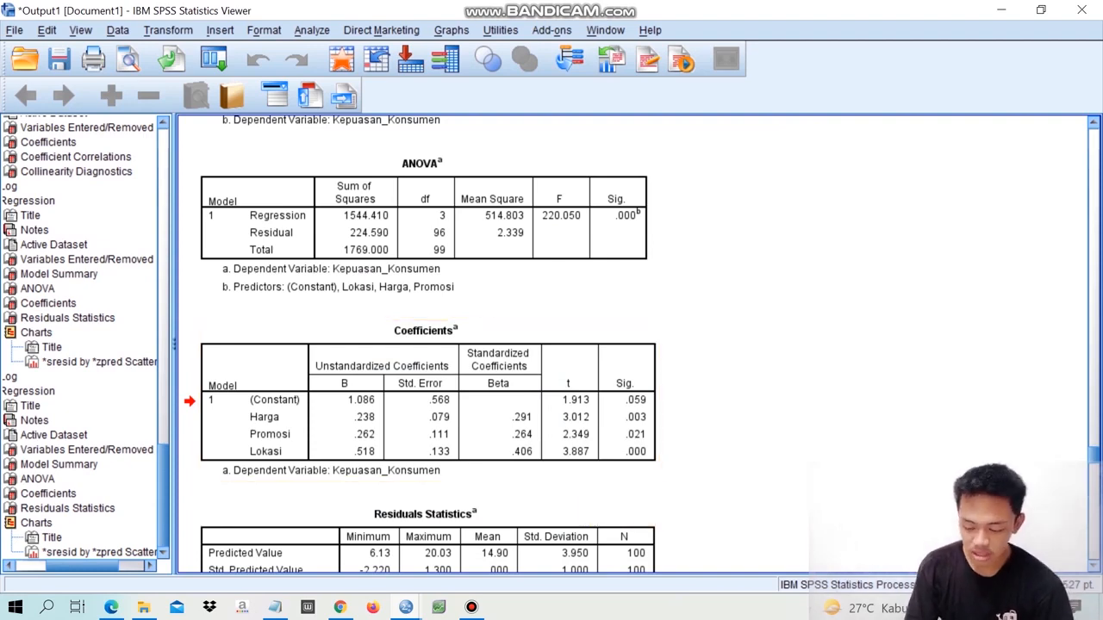
- Check the T Tabel formula in the Notepad file, mark the df 96, 0.025 value in tabel-t.pdf, and return to the Coefficients table in SPSS
scroll(633, 344, down, 4)
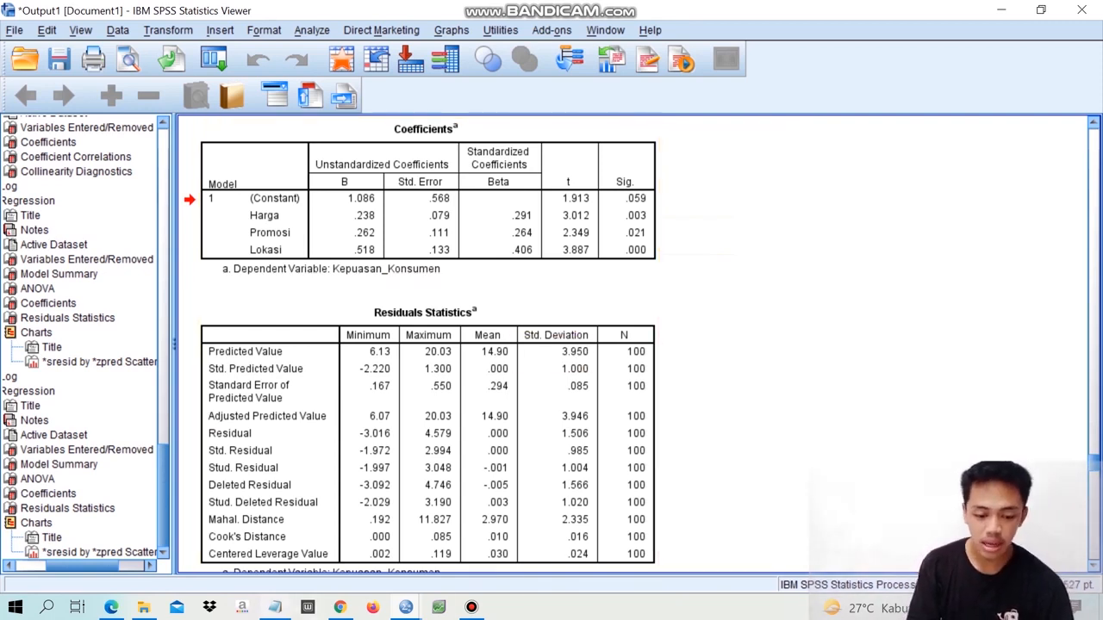
click(275, 607)
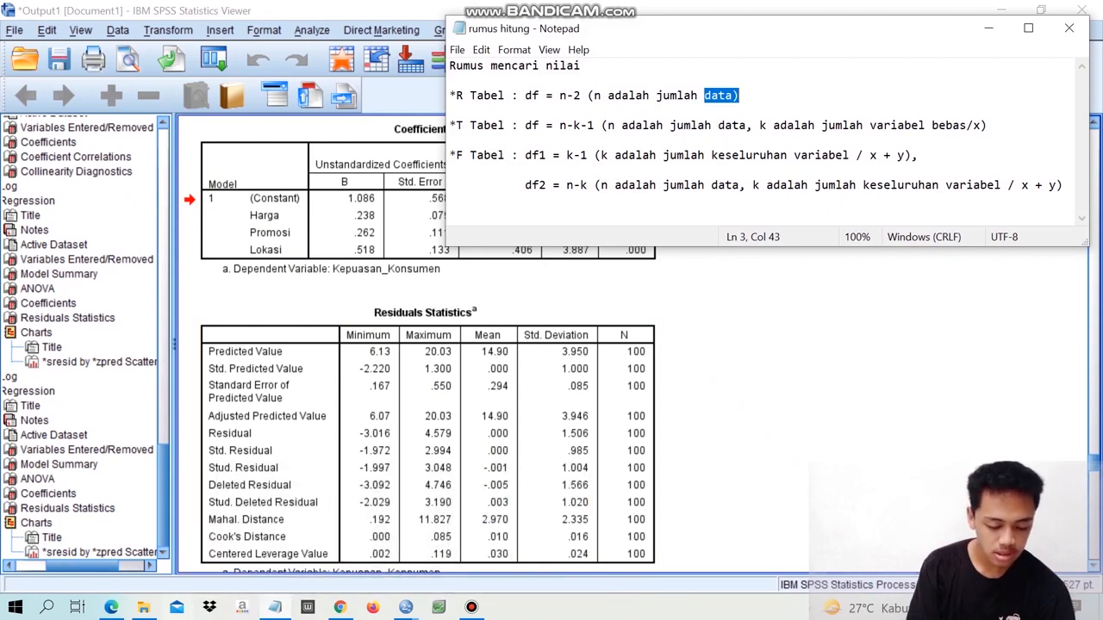
click(143, 608)
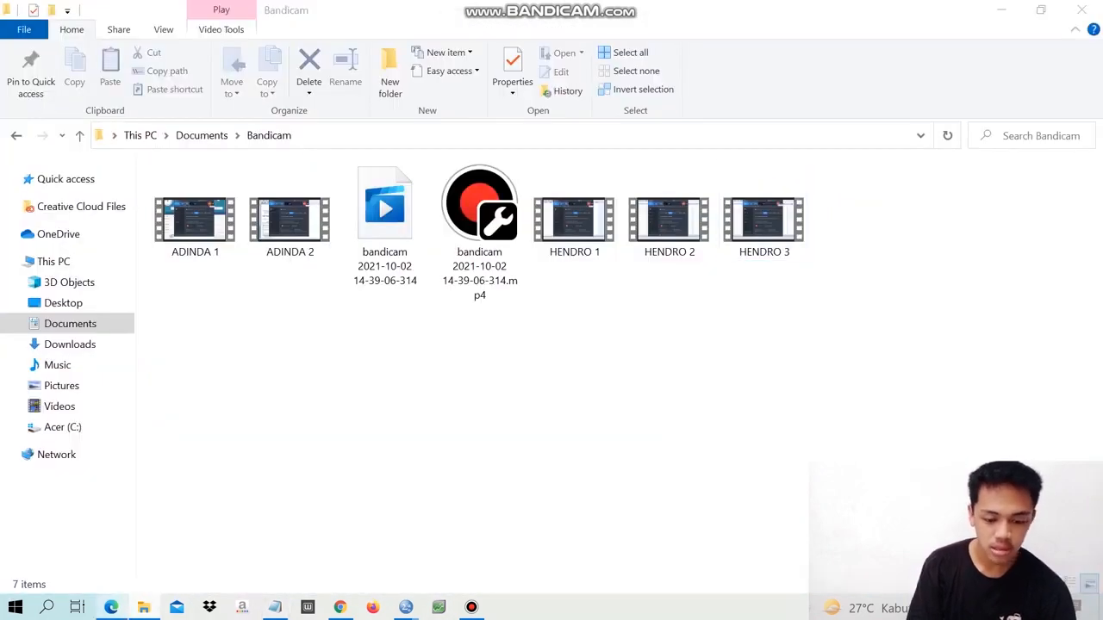
click(111, 607)
click(552, 14)
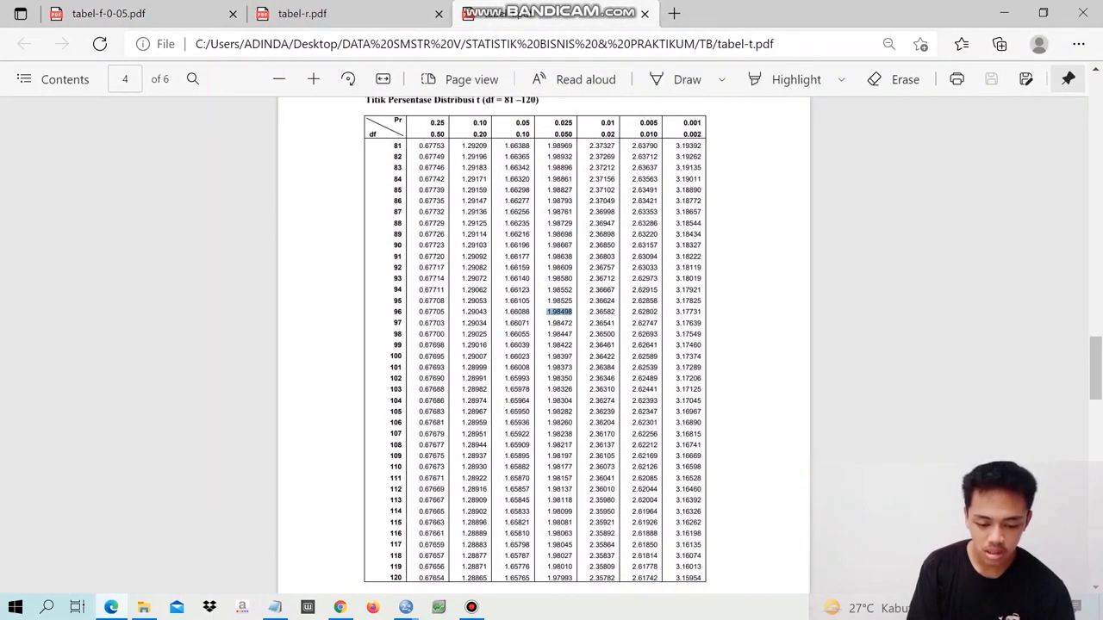
drag(547, 311, 573, 312)
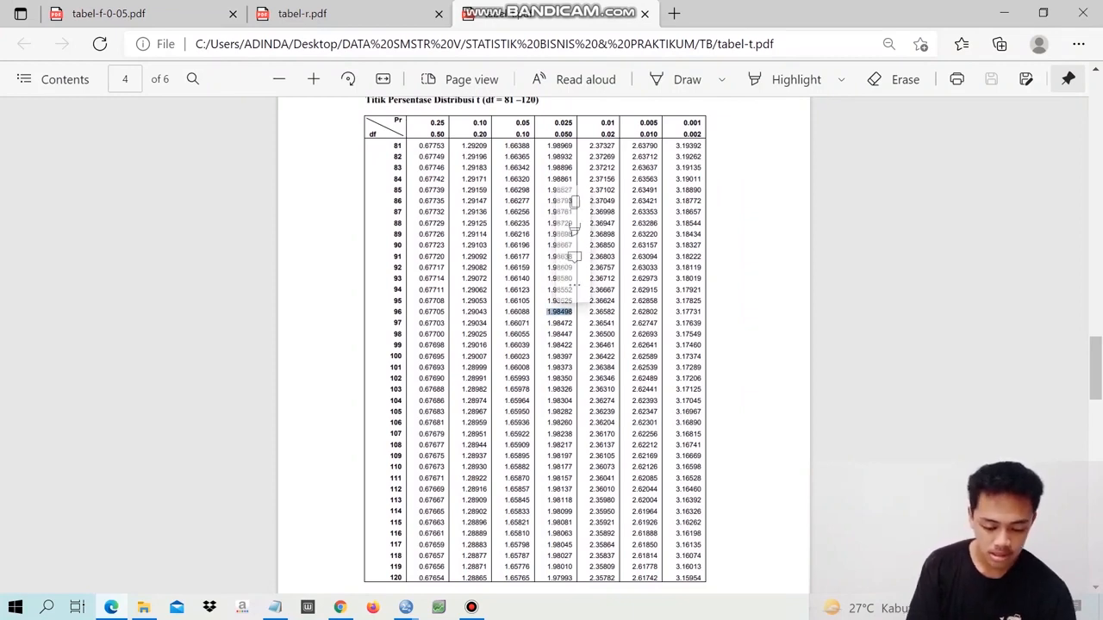
click(405, 607)
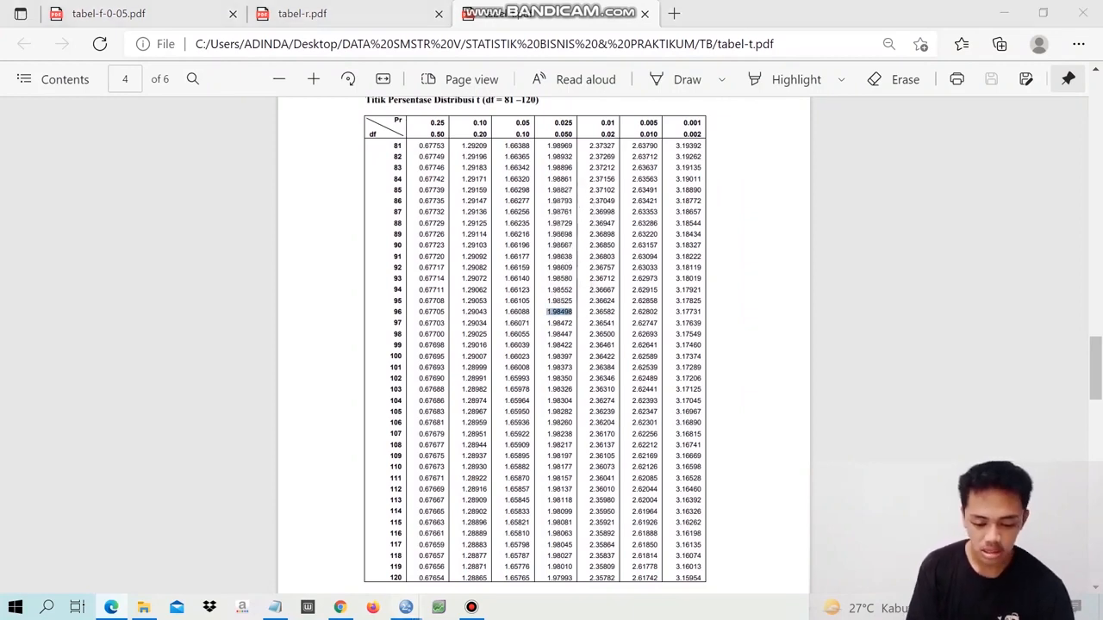
click(312, 530)
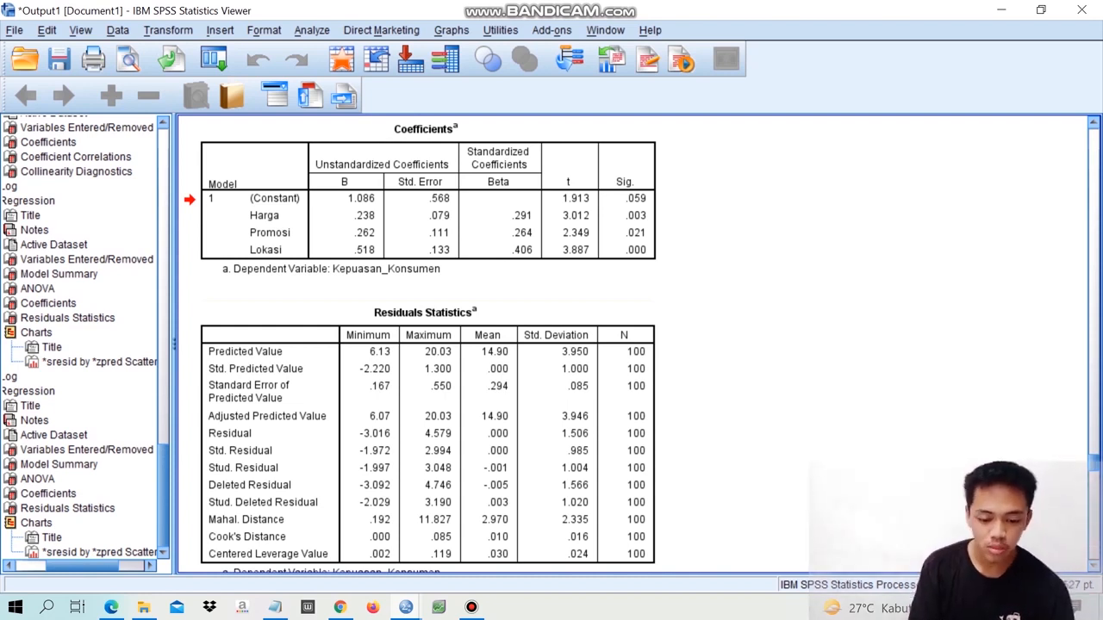
- Bring up the ANOVA table, check the F Tabel formula in Notepad, and copy the N1 = 3, N2 = 96 value from tabel-f-0-05.pdf
scroll(428, 344, up, 1)
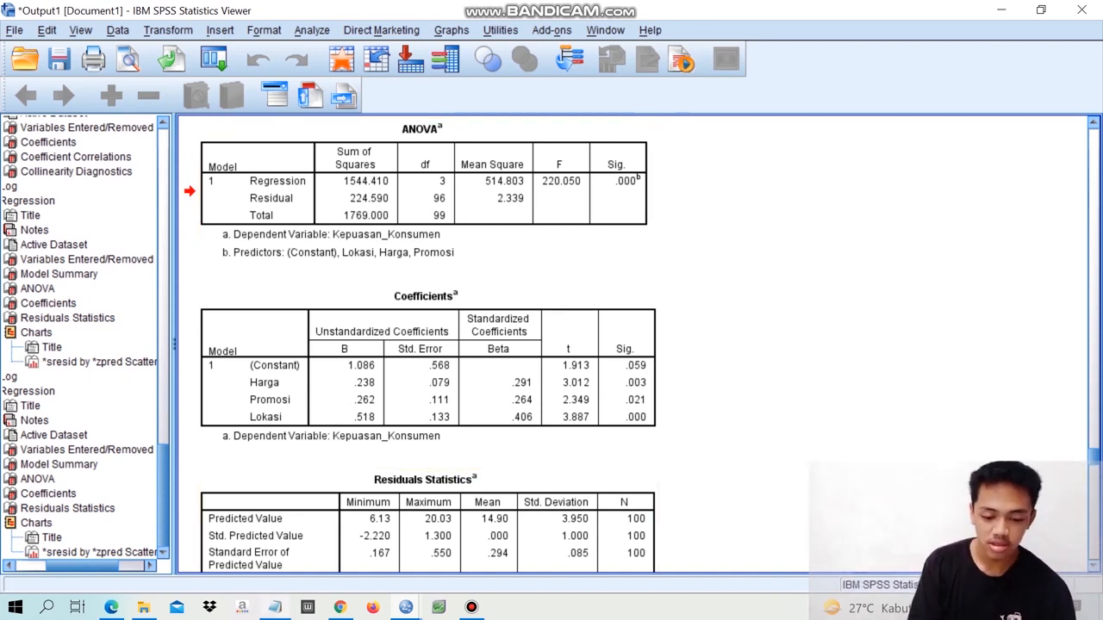
mouse_move(275, 606)
click(276, 551)
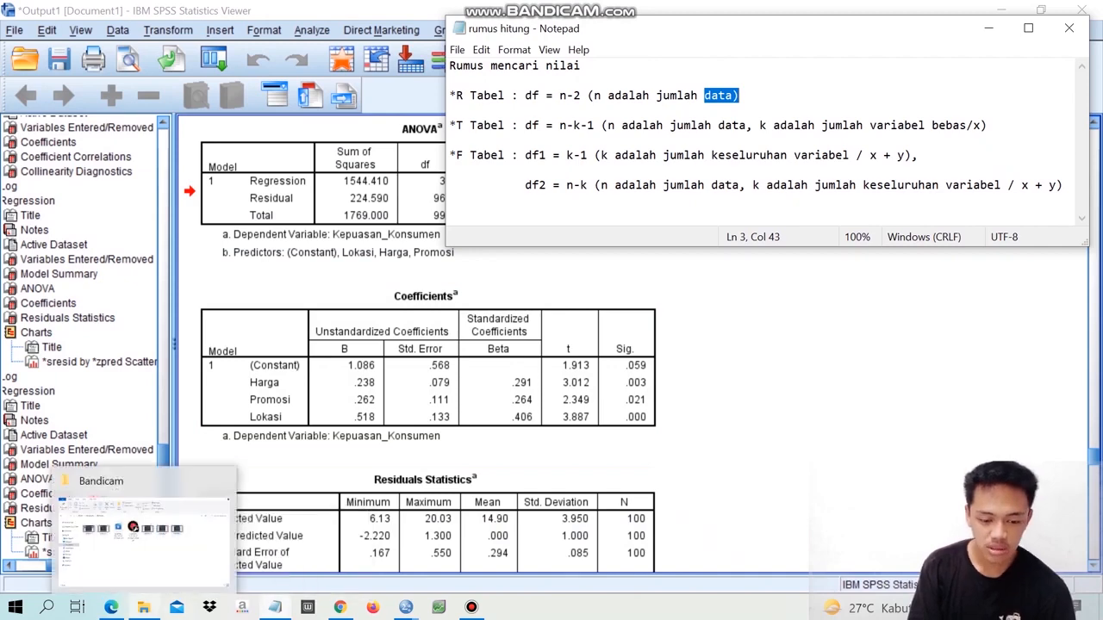
click(112, 607)
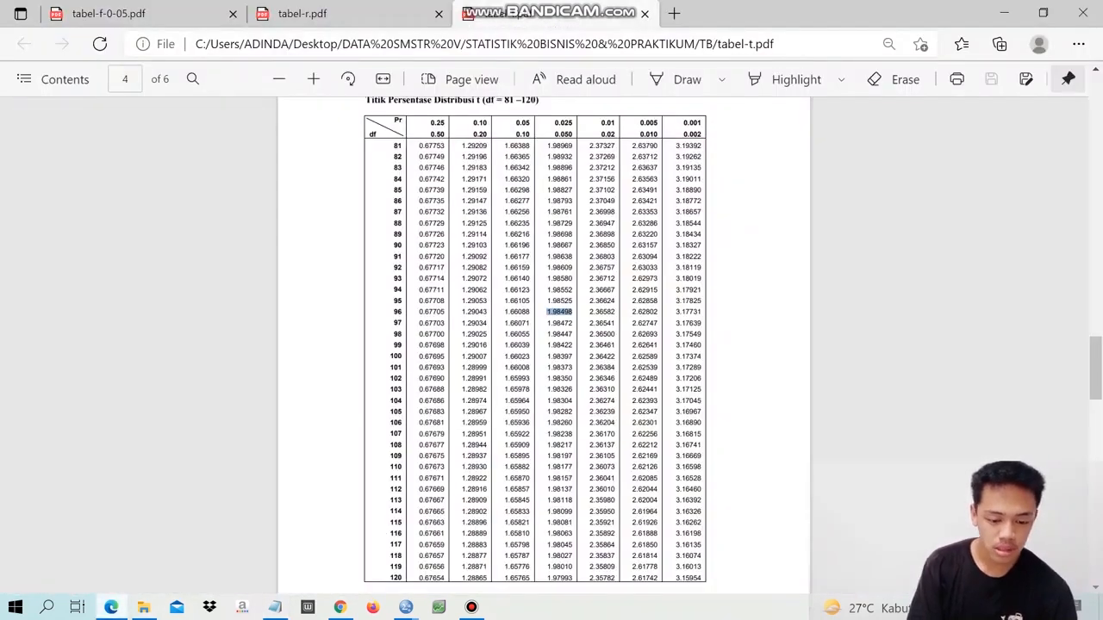
click(109, 14)
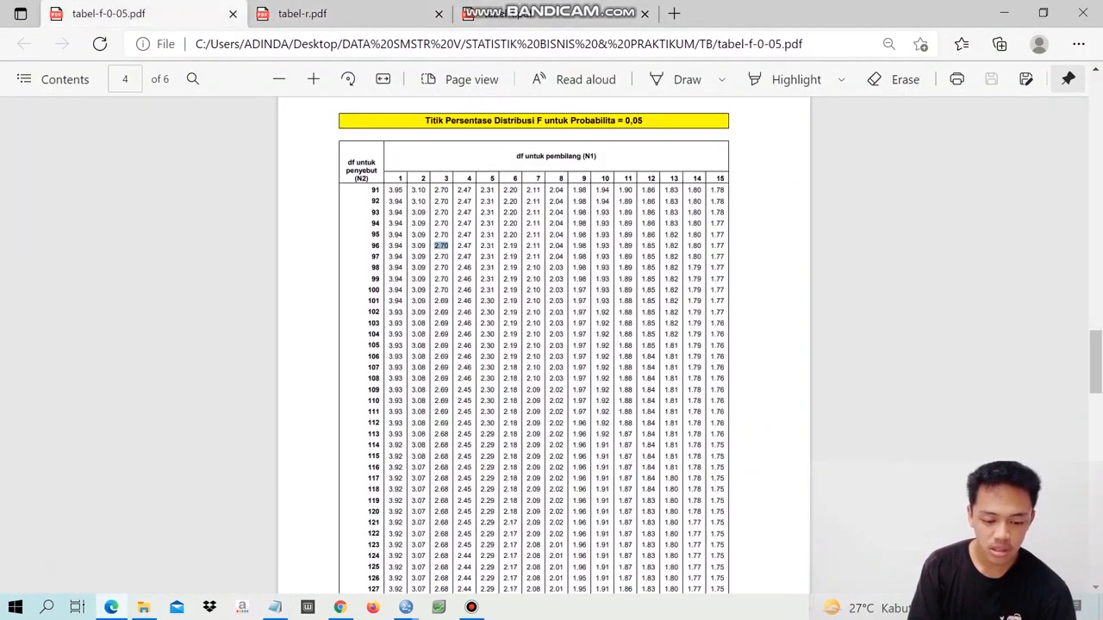
click(441, 246)
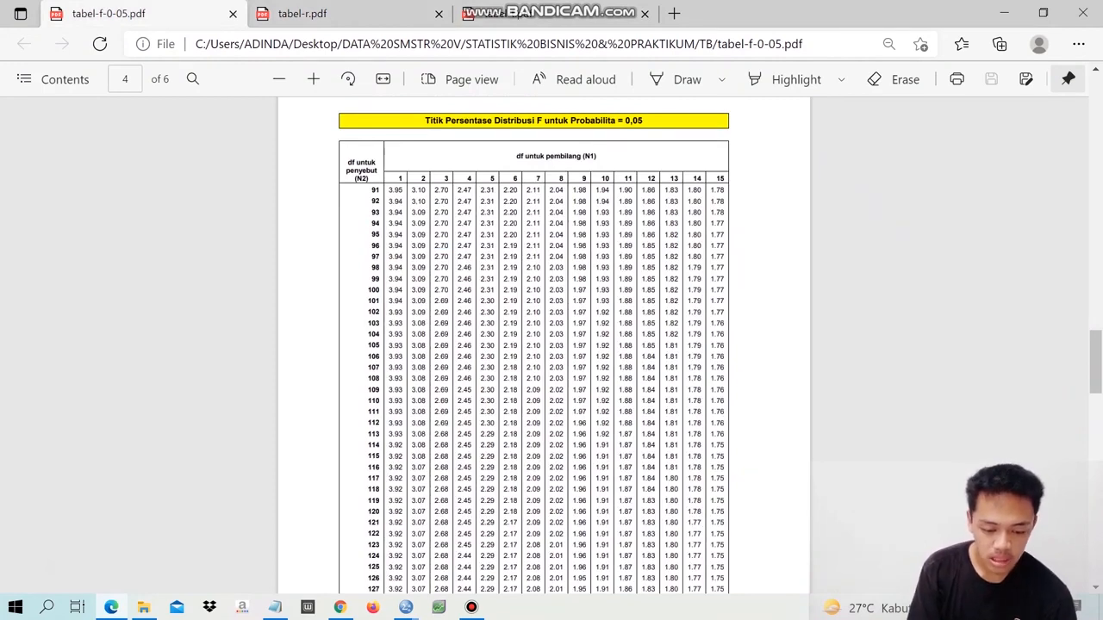
double_click(441, 247)
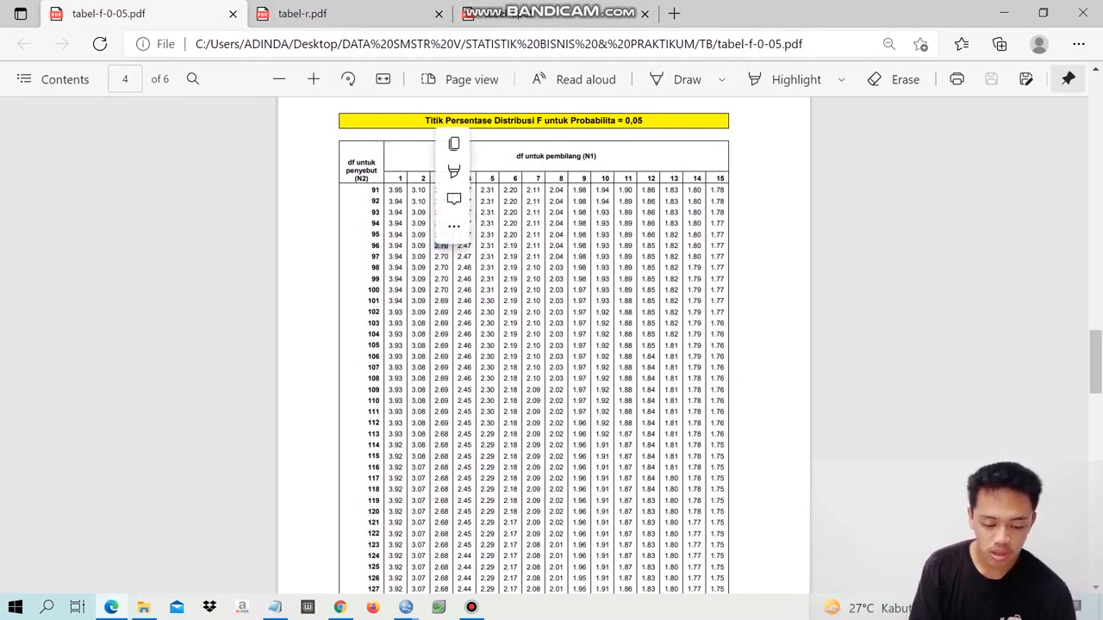
key(ctrl+c)
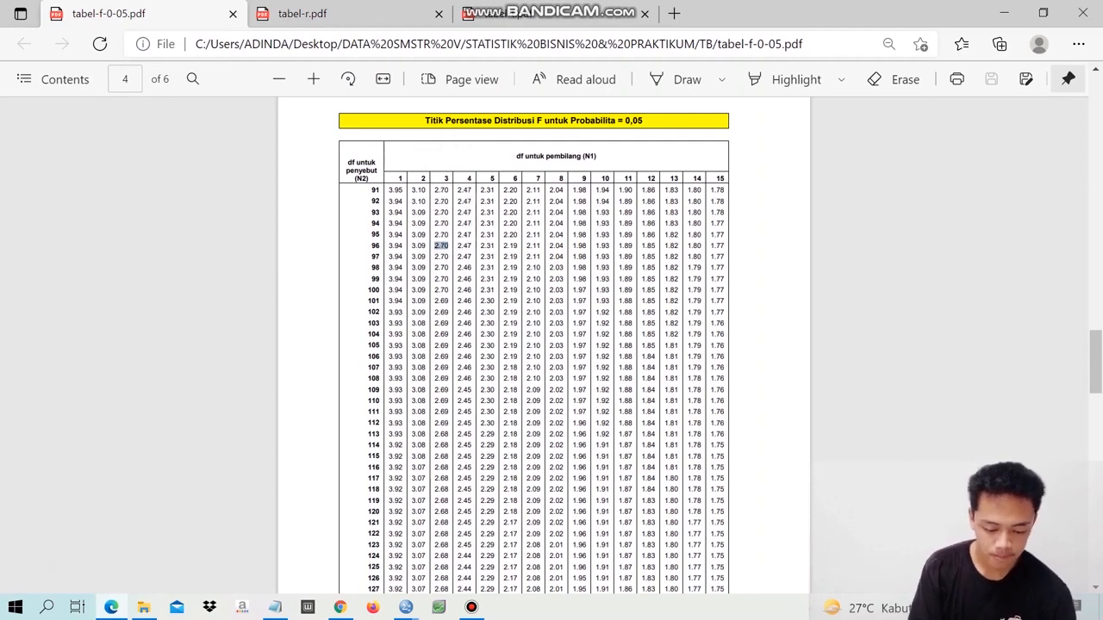
- Return to the SPSS output and examine the ANOVA F value and the Model Summary table for Kepuasan_Konsumen
mouse_move(406, 607)
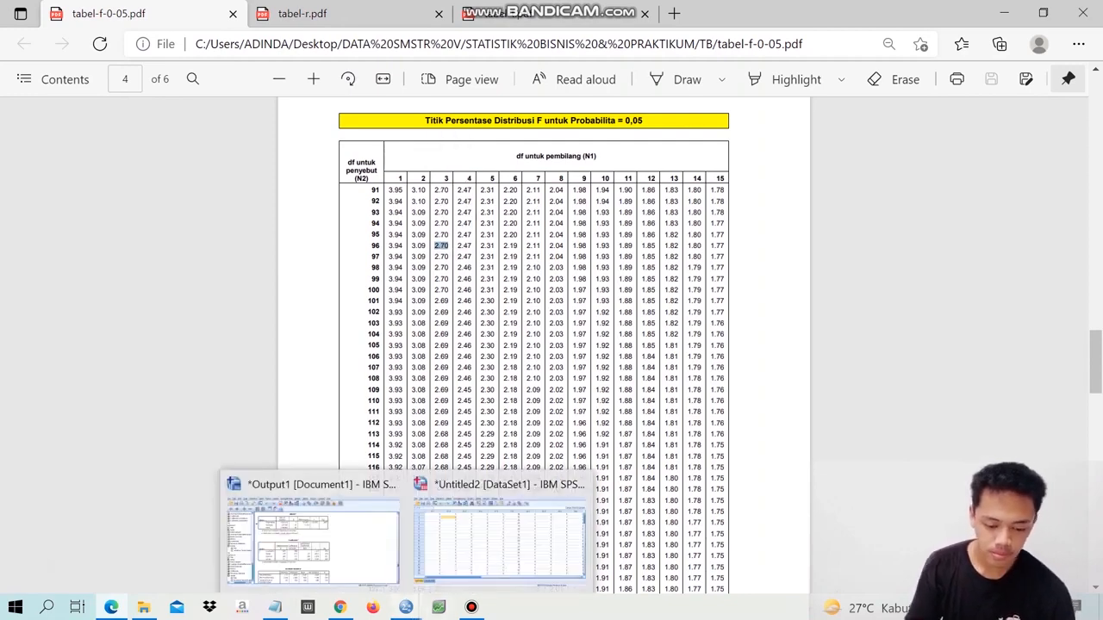
click(313, 534)
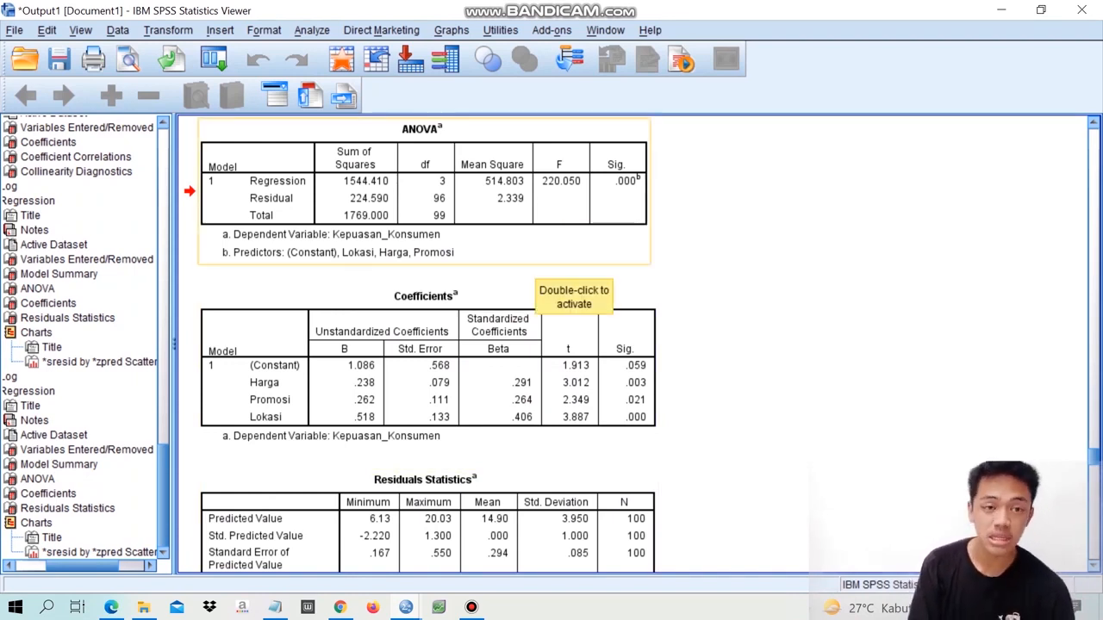
scroll(574, 280, up, 3)
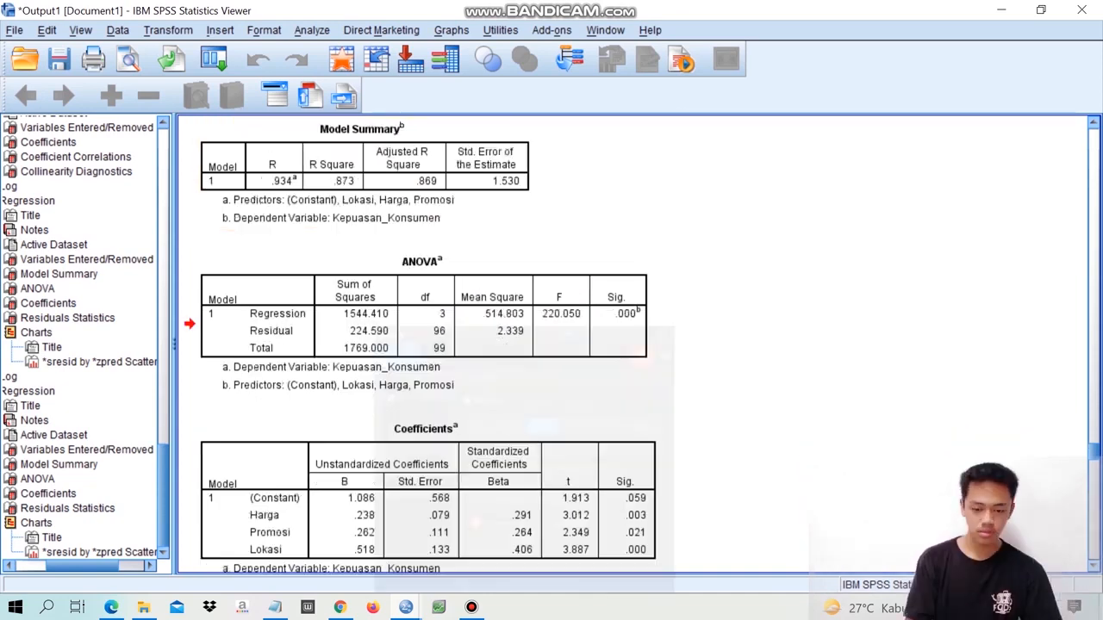